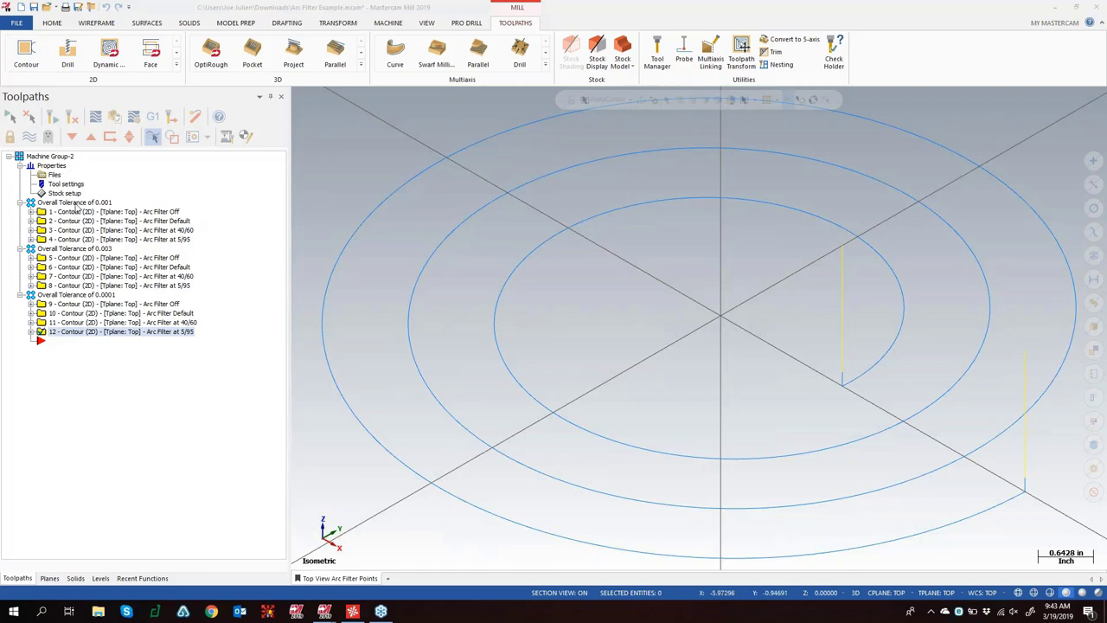
Select the Overall Tolerance of 0.001 toolpath group and expand all of its contour operations
{"action": "left_click", "coordinate": [76, 204]}
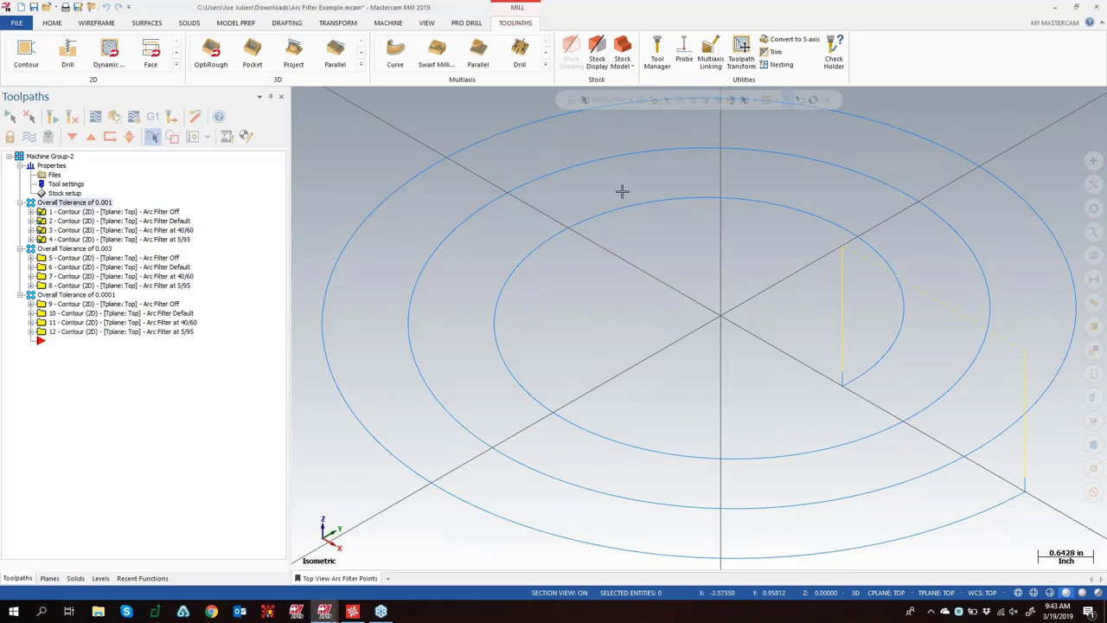
{"action": "scroll", "coordinate": [619, 205], "scroll_direction": "down", "scroll_amount": 2}
{"action": "scroll", "coordinate": [619, 205], "scroll_direction": "down", "scroll_amount": 1}
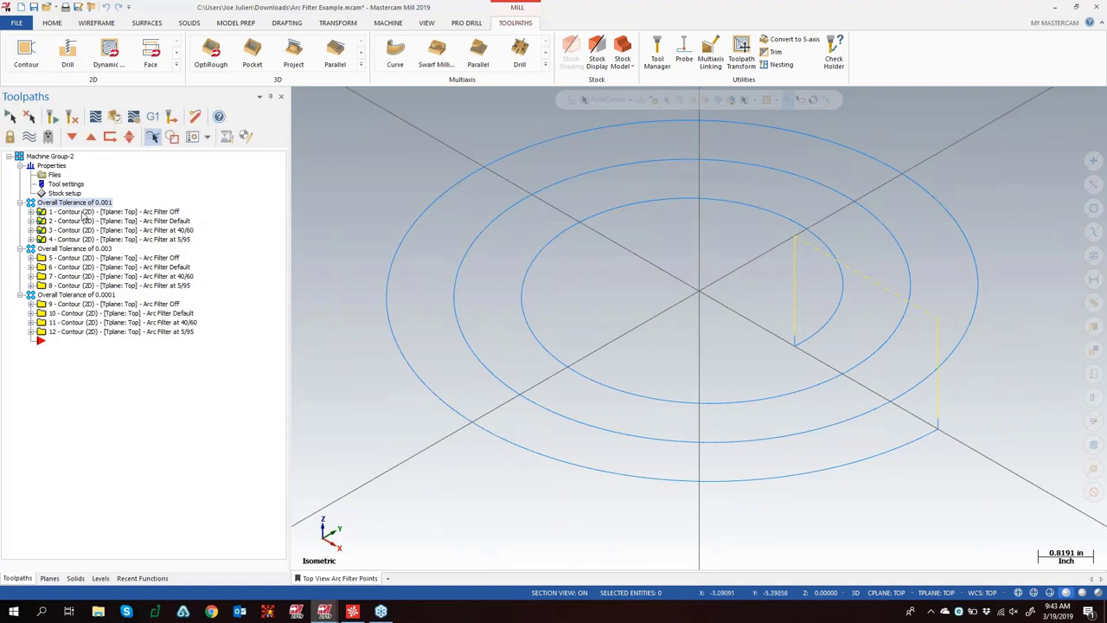
{"action": "right_click", "coordinate": [83, 213]}
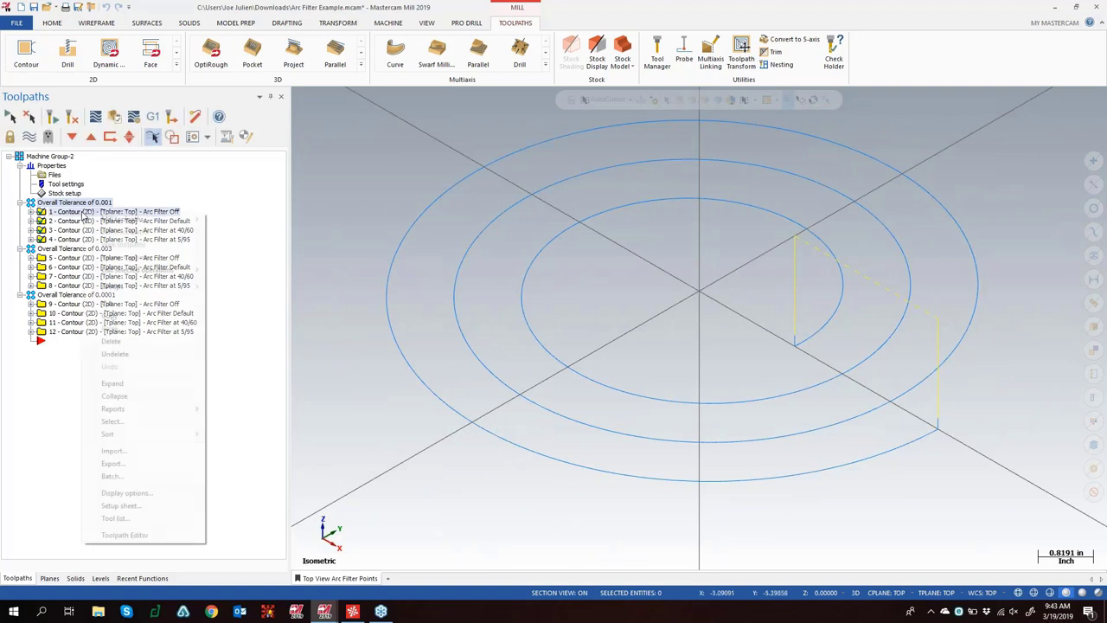
{"action": "left_click", "coordinate": [149, 389]}
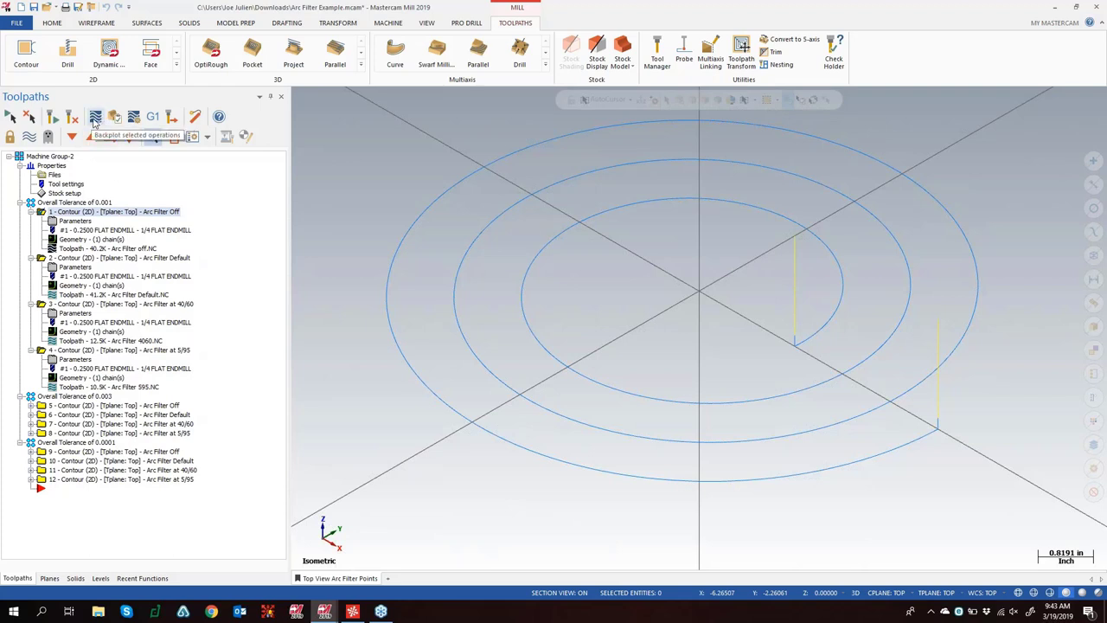
Backplot the Arc Filter Off contour in the 0.001 group and inspect the segment endpoints along the spiral, closing the backplot
{"action": "left_click", "coordinate": [95, 118]}
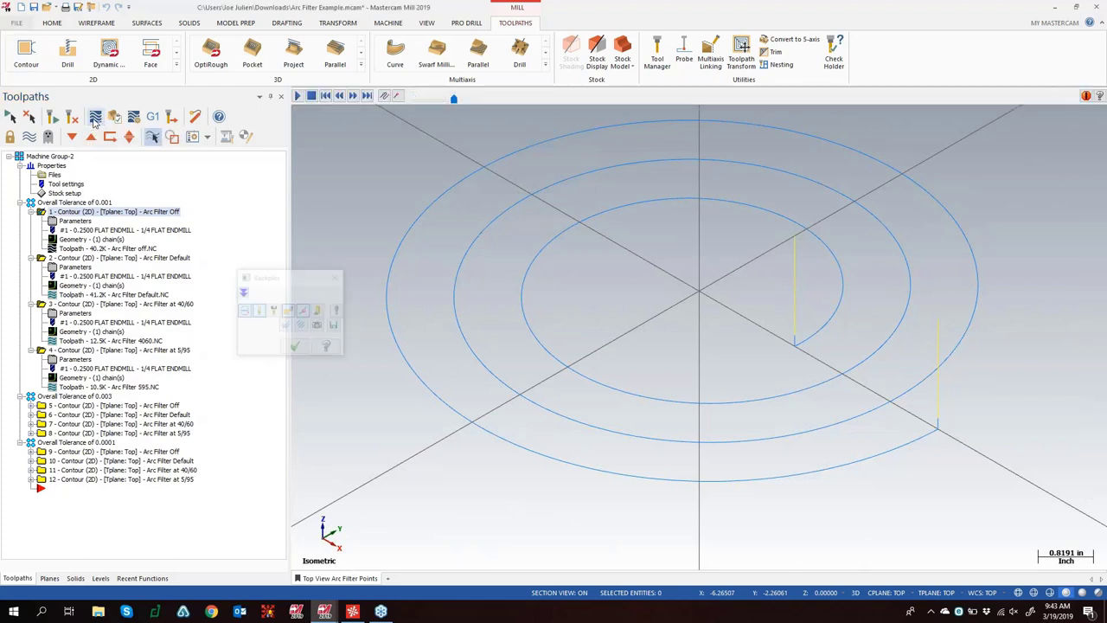
{"action": "left_click", "coordinate": [297, 96]}
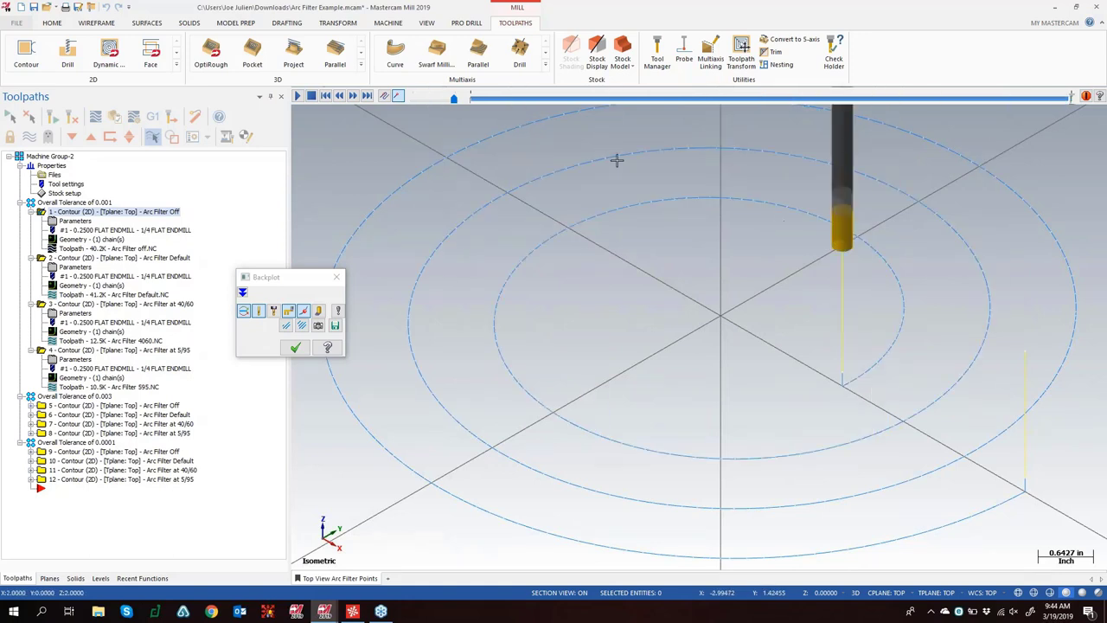
{"action": "scroll", "coordinate": [451, 152], "scroll_direction": "up", "scroll_amount": 2}
{"action": "scroll", "coordinate": [451, 153], "scroll_direction": "up", "scroll_amount": 4}
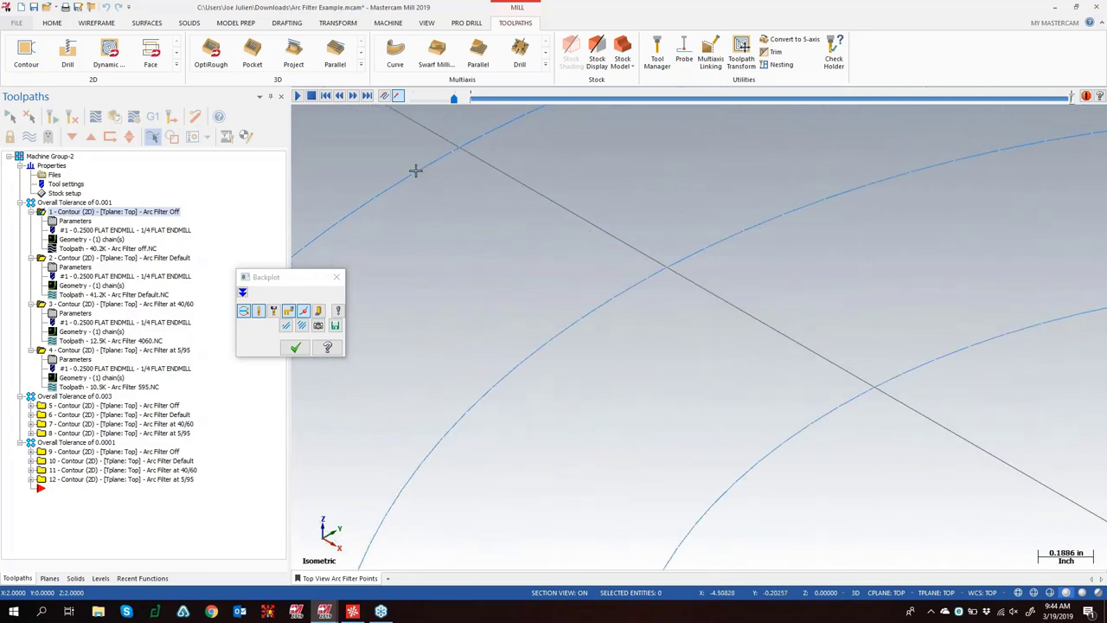
{"action": "scroll", "coordinate": [519, 230], "scroll_direction": "down", "scroll_amount": 1}
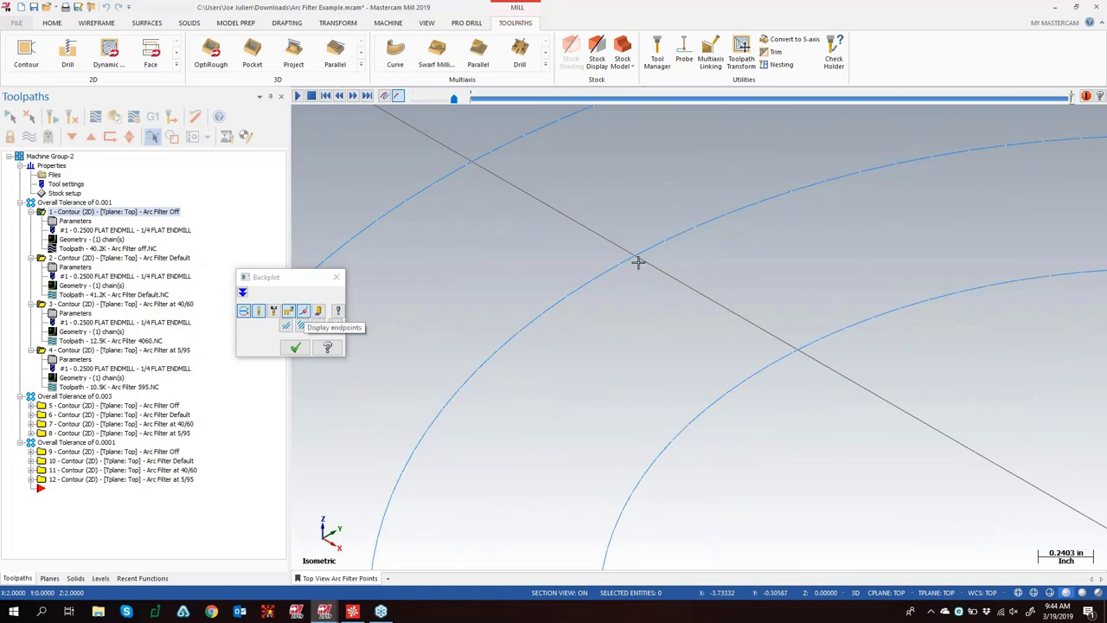
{"action": "scroll", "coordinate": [637, 259], "scroll_direction": "down", "scroll_amount": 4}
{"action": "scroll", "coordinate": [593, 254], "scroll_direction": "down", "scroll_amount": 2}
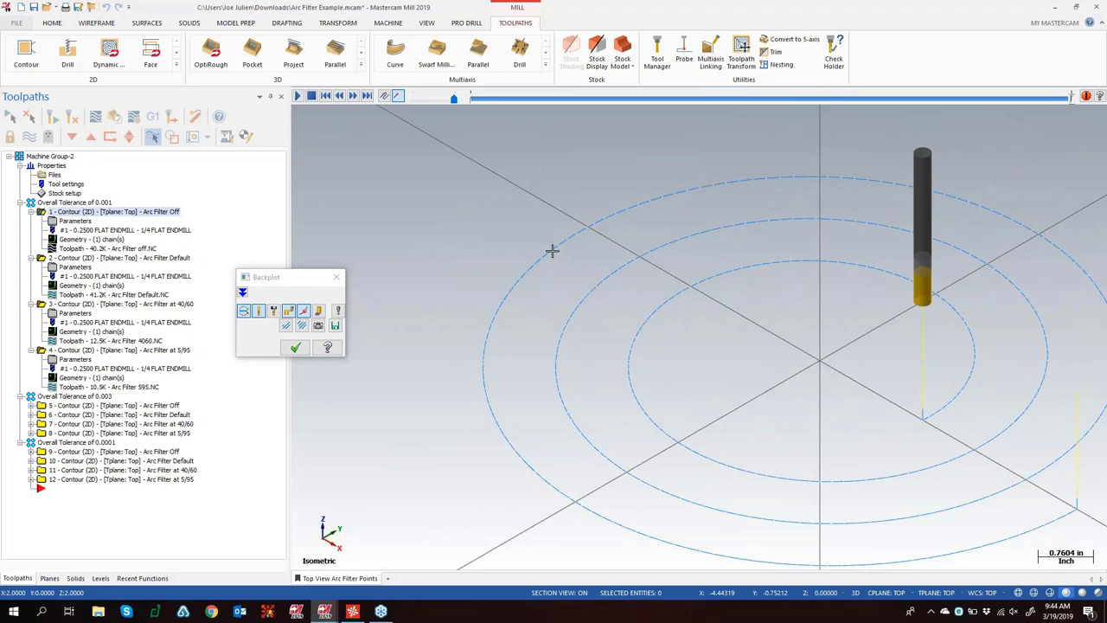
{"action": "left_click_drag", "start_coordinate": [309, 278], "coordinate": [402, 191]}
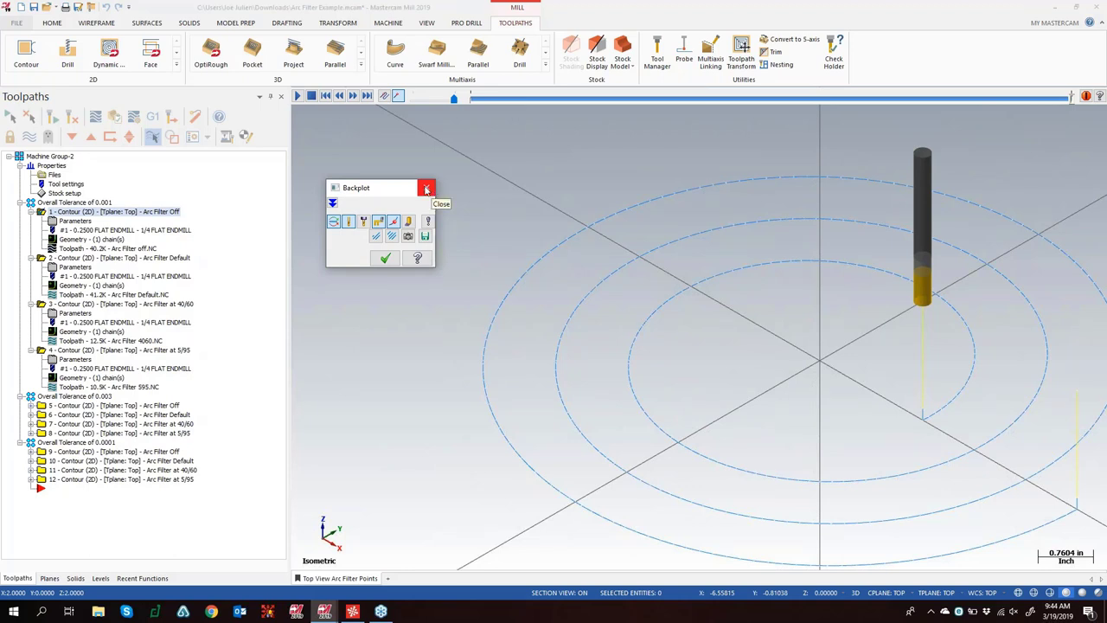
{"action": "left_click", "coordinate": [427, 188]}
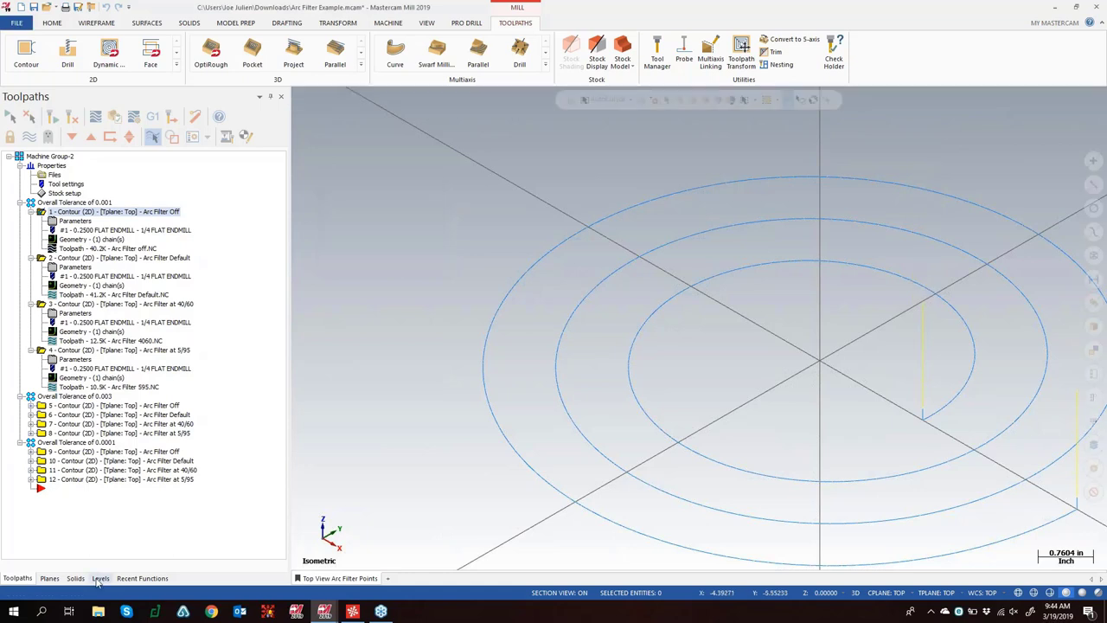
Turn on visibility of level 6, Backplot Geometry (Op1), with the whole spiral fitted in isometric view
{"action": "key", "text": "alt+z"}
{"action": "left_click", "coordinate": [47, 197]}
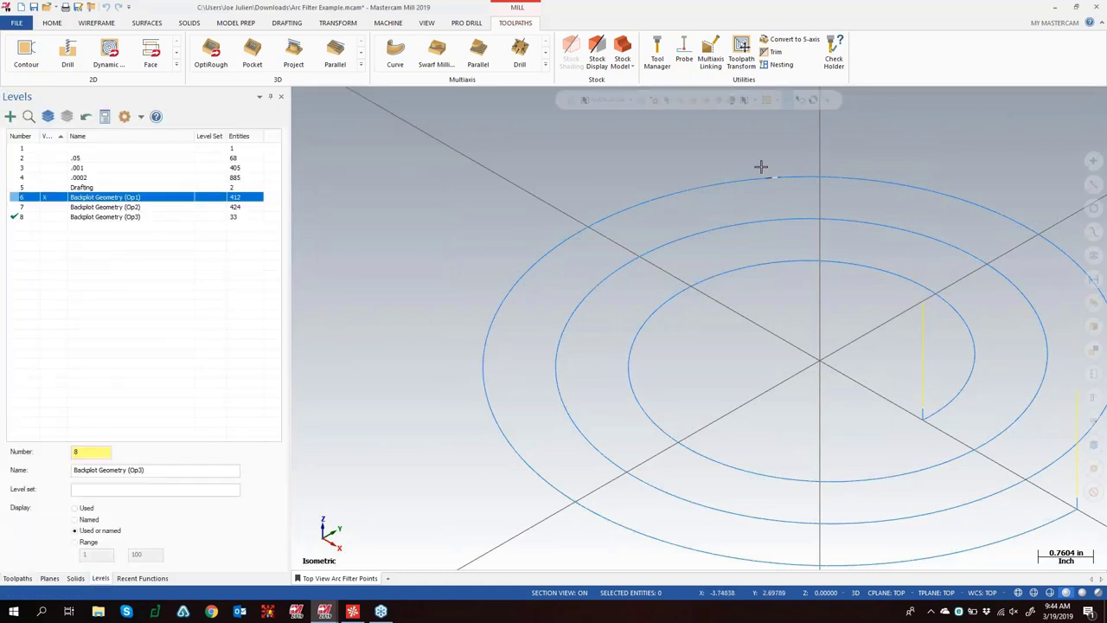
{"action": "left_click", "coordinate": [17, 578]}
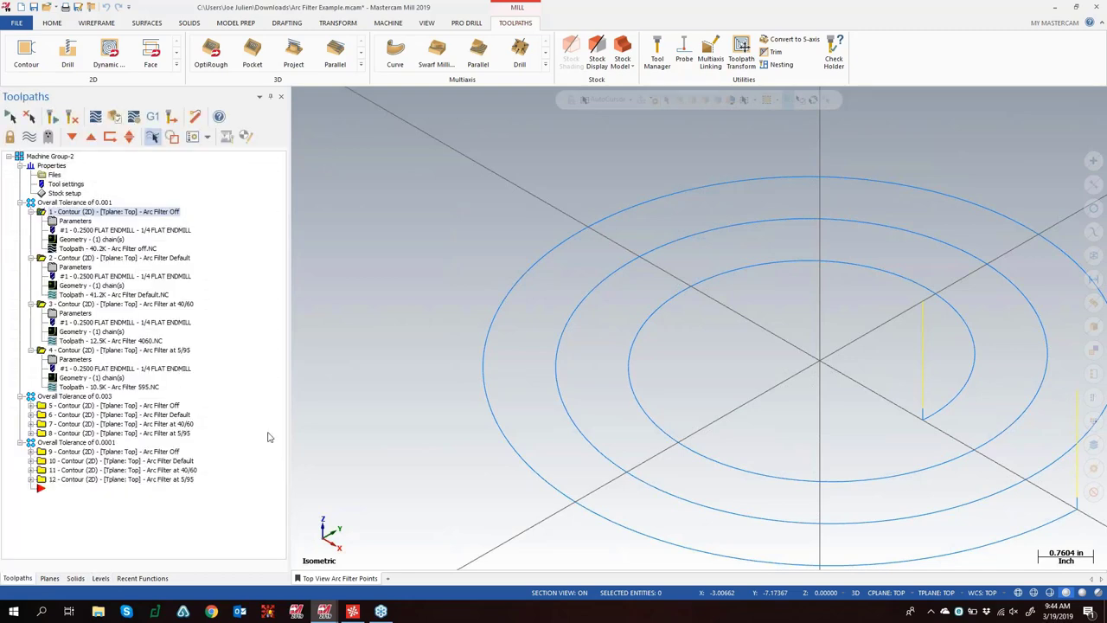
{"action": "right_click", "coordinate": [437, 201]}
{"action": "left_click", "coordinate": [327, 561]}
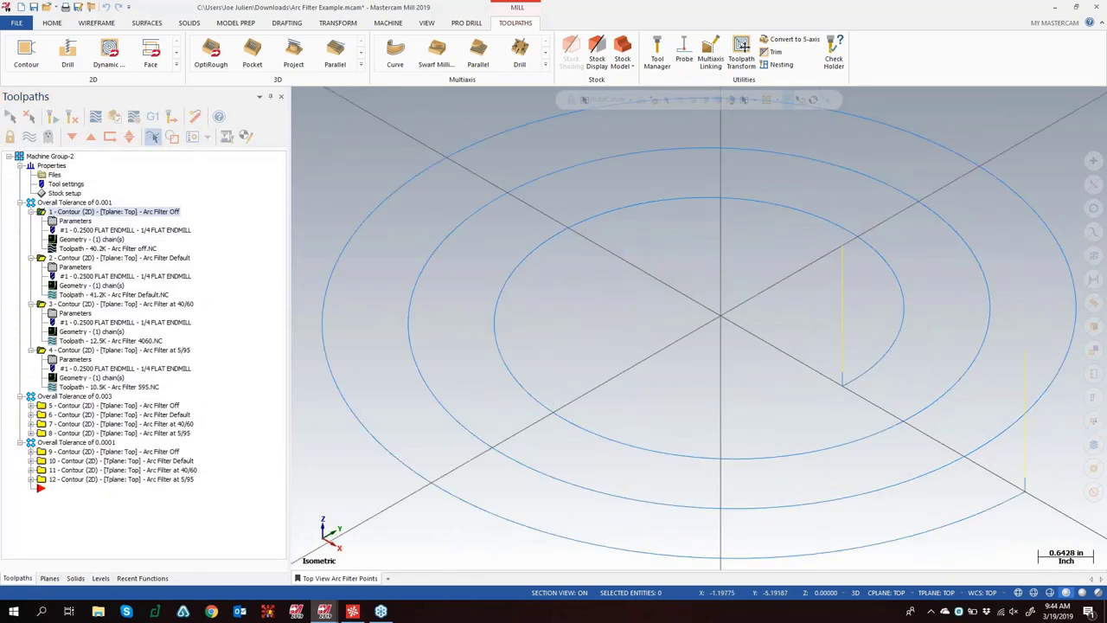
{"action": "left_click", "coordinate": [100, 577]}
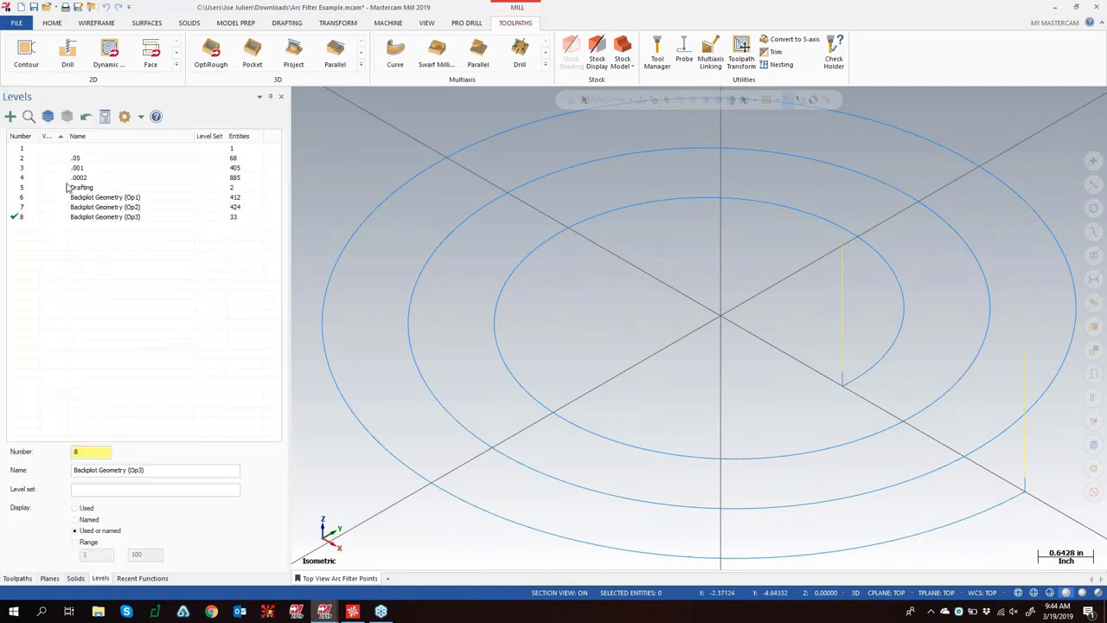
{"action": "left_click", "coordinate": [57, 200]}
{"action": "left_click", "coordinate": [54, 199]}
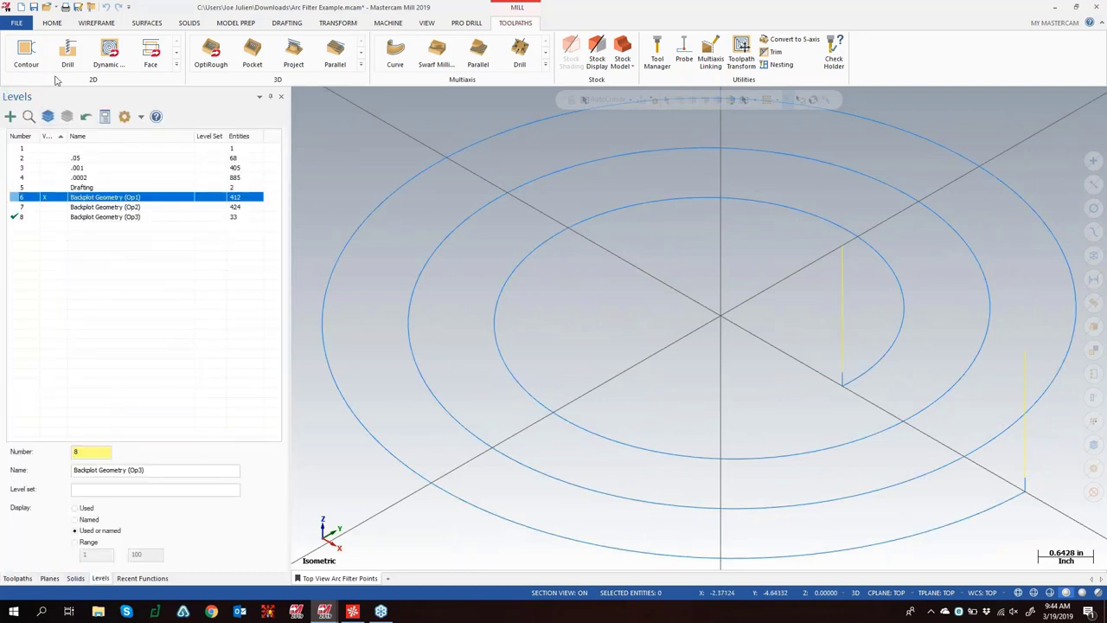
Check the statistics of the visible backplot geometry for its entity types and counts
{"action": "left_click", "coordinate": [51, 23]}
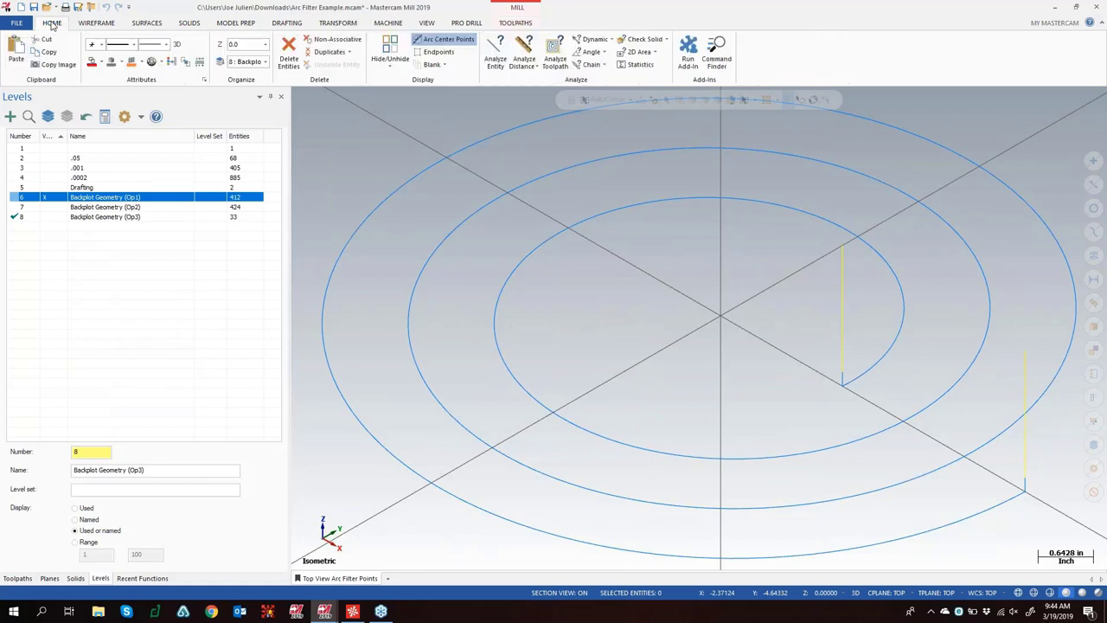
{"action": "left_click", "coordinate": [638, 69]}
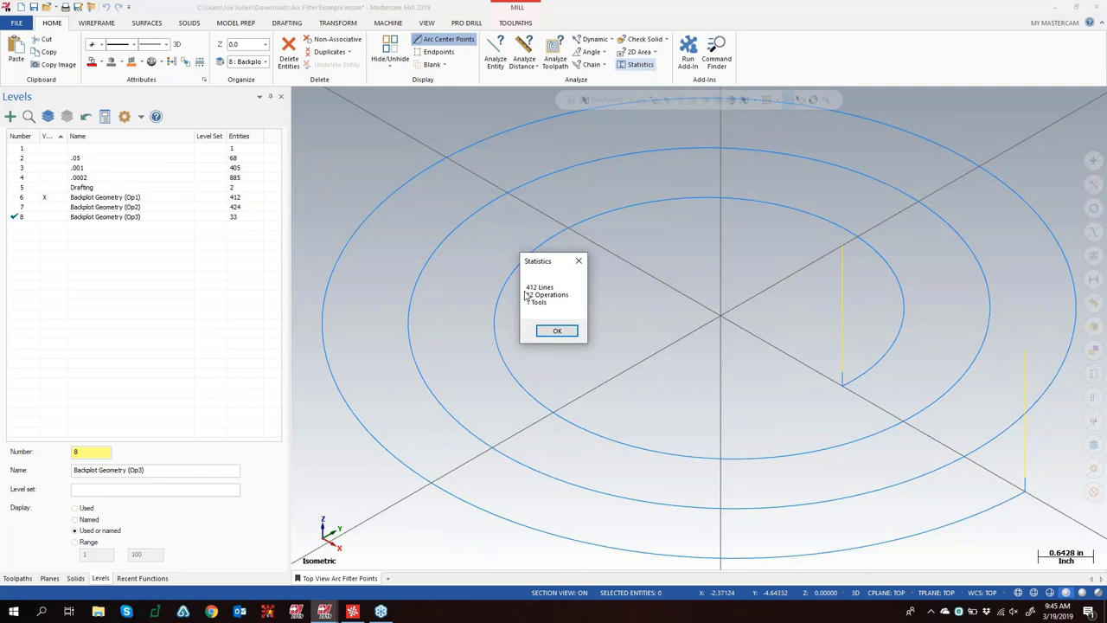
{"action": "left_click", "coordinate": [578, 261]}
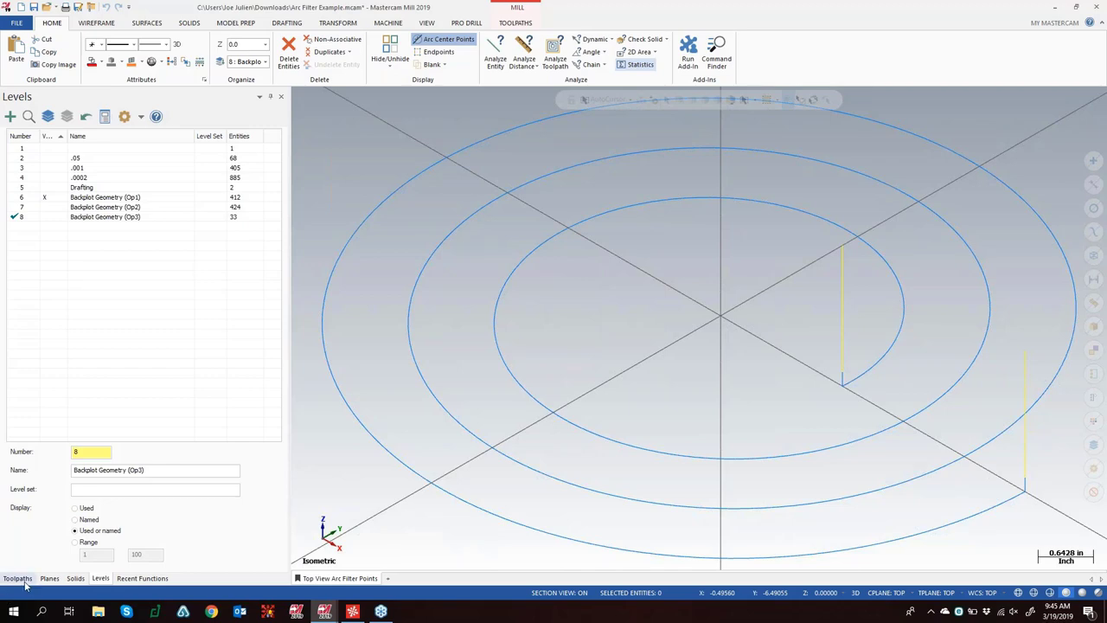
Collapse operation 1 and review the Arc Filter / Tolerance parameters of operation 2, Arc Filter Default
{"action": "left_click", "coordinate": [17, 578]}
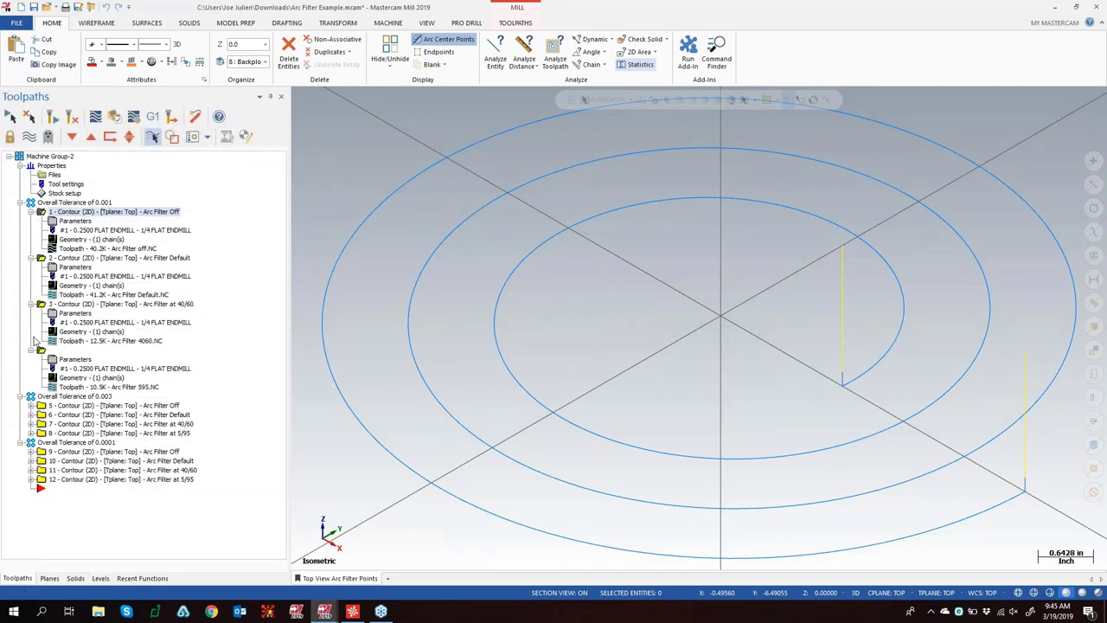
{"action": "left_click", "coordinate": [31, 211]}
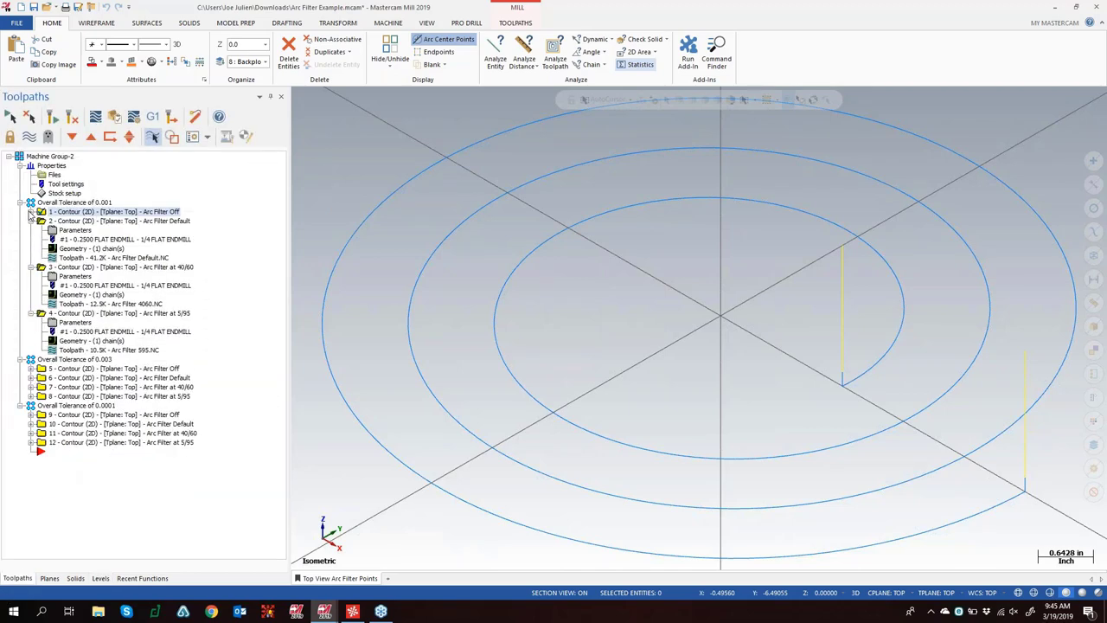
{"action": "left_click", "coordinate": [101, 222]}
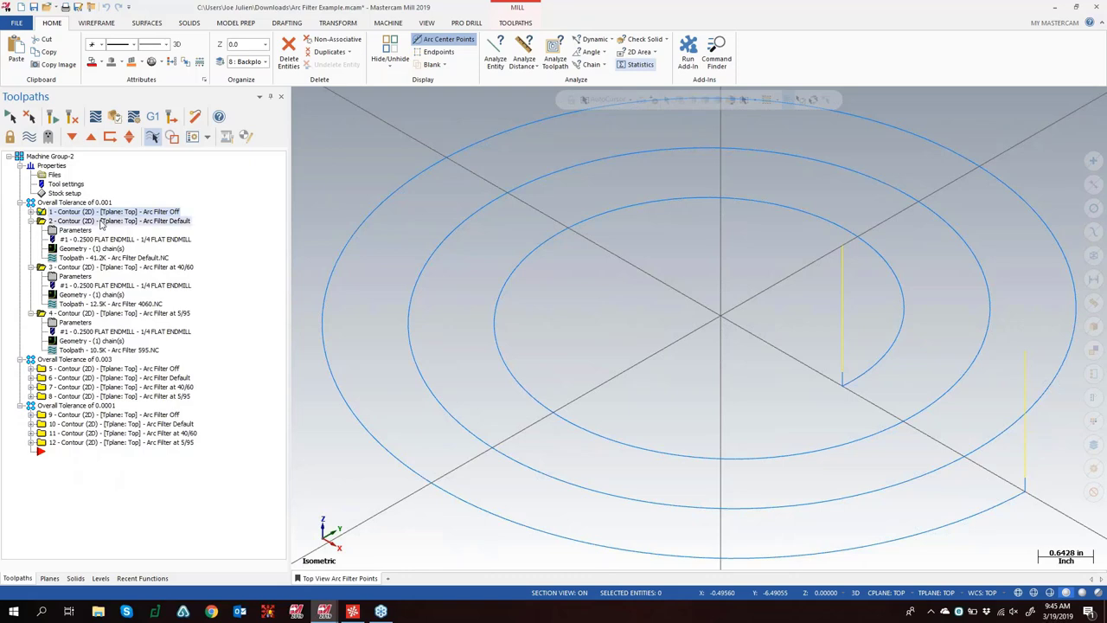
{"action": "left_click", "coordinate": [80, 231]}
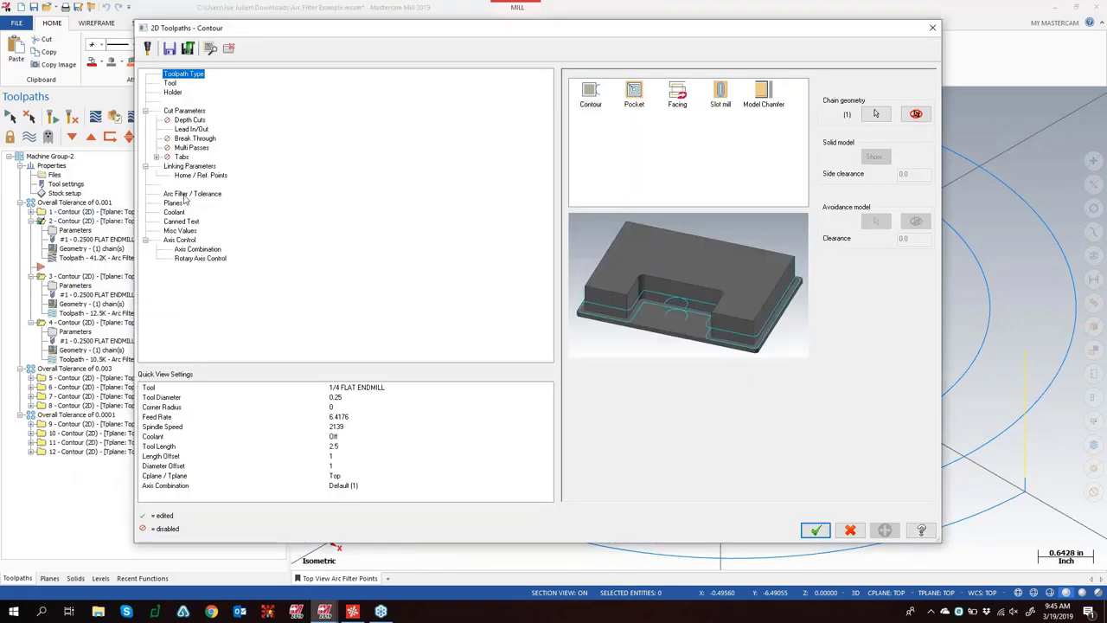
{"action": "left_click", "coordinate": [188, 195]}
{"action": "left_click_drag", "start_coordinate": [630, 34], "coordinate": [553, 28]}
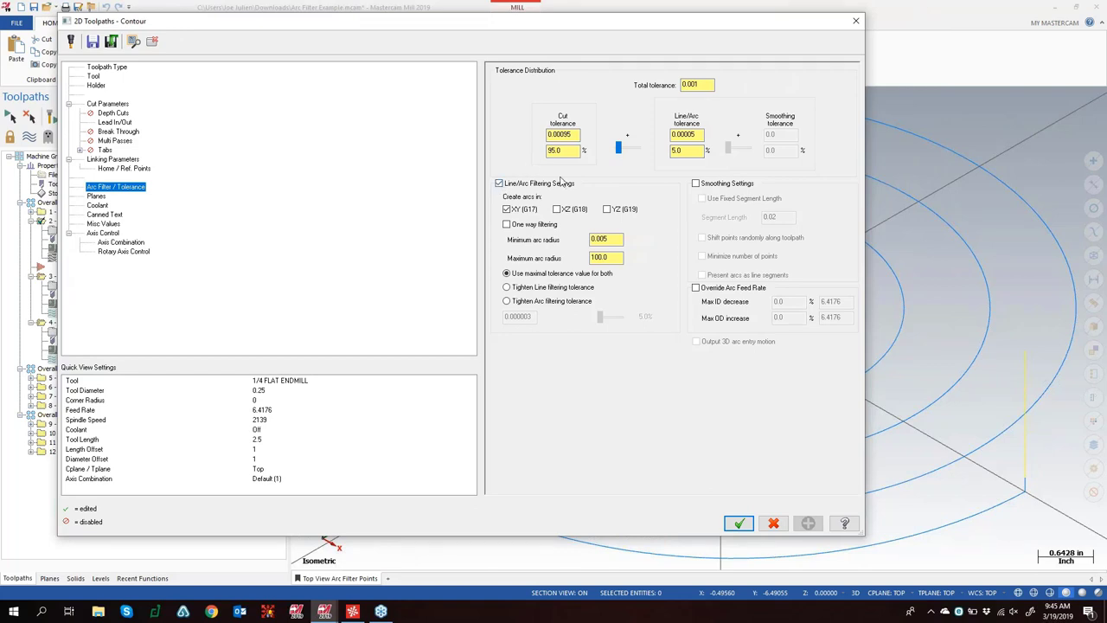
{"action": "left_click", "coordinate": [571, 152]}
{"action": "left_click_drag", "start_coordinate": [198, 25], "coordinate": [228, 26]}
Switch Line/Arc Filtering off and back on for operation 2, and accept the contour parameters
{"action": "left_click", "coordinate": [529, 184]}
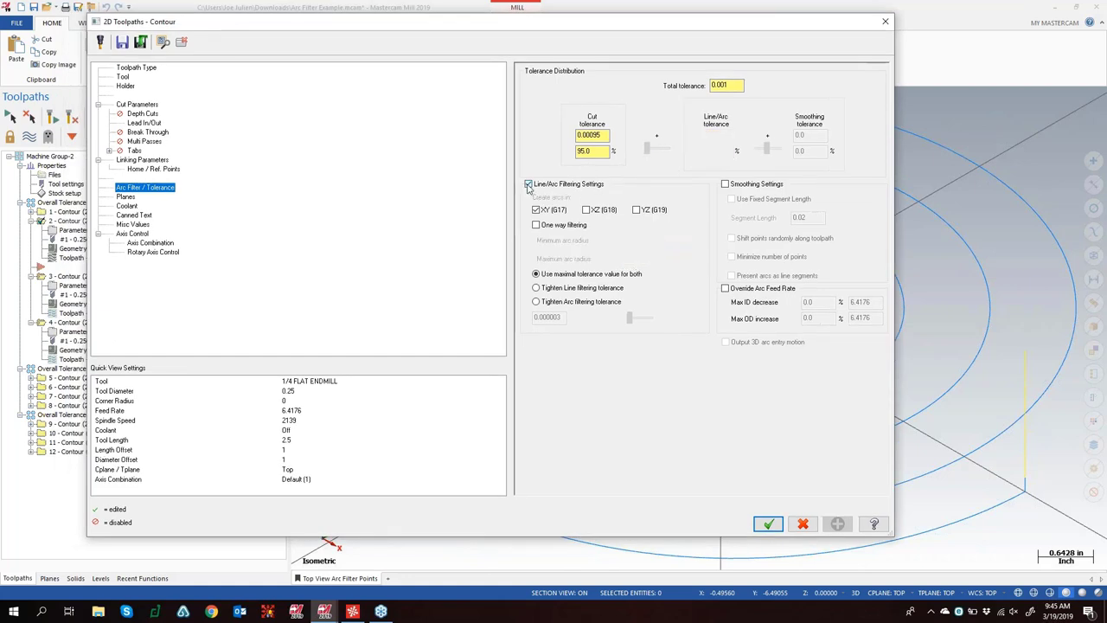
{"action": "left_click", "coordinate": [528, 185]}
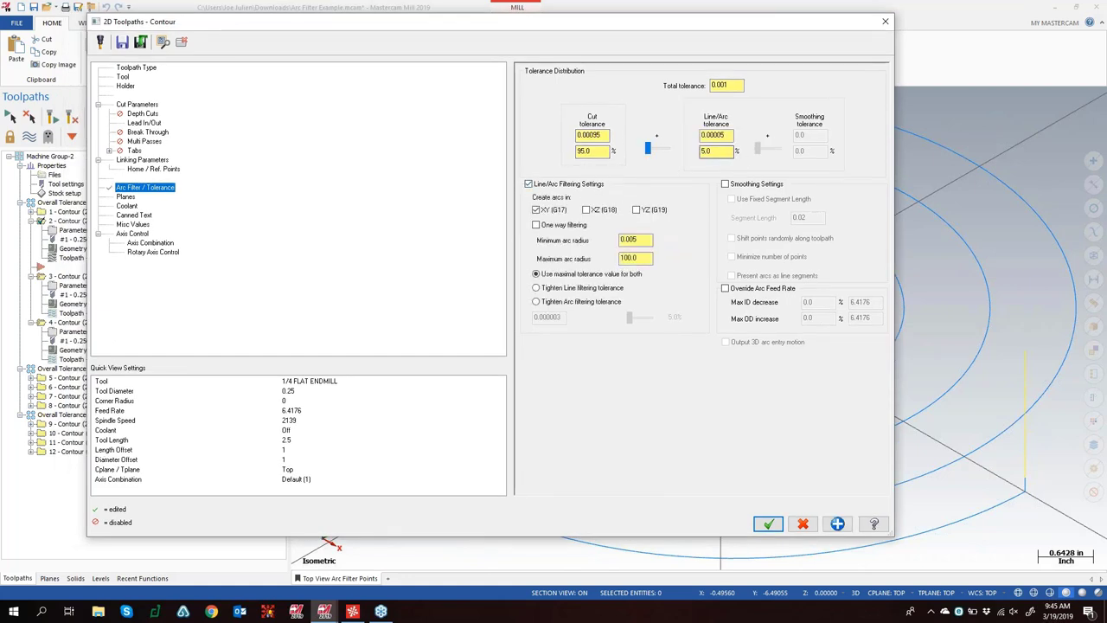
{"action": "left_click_drag", "start_coordinate": [337, 28], "coordinate": [456, 39]}
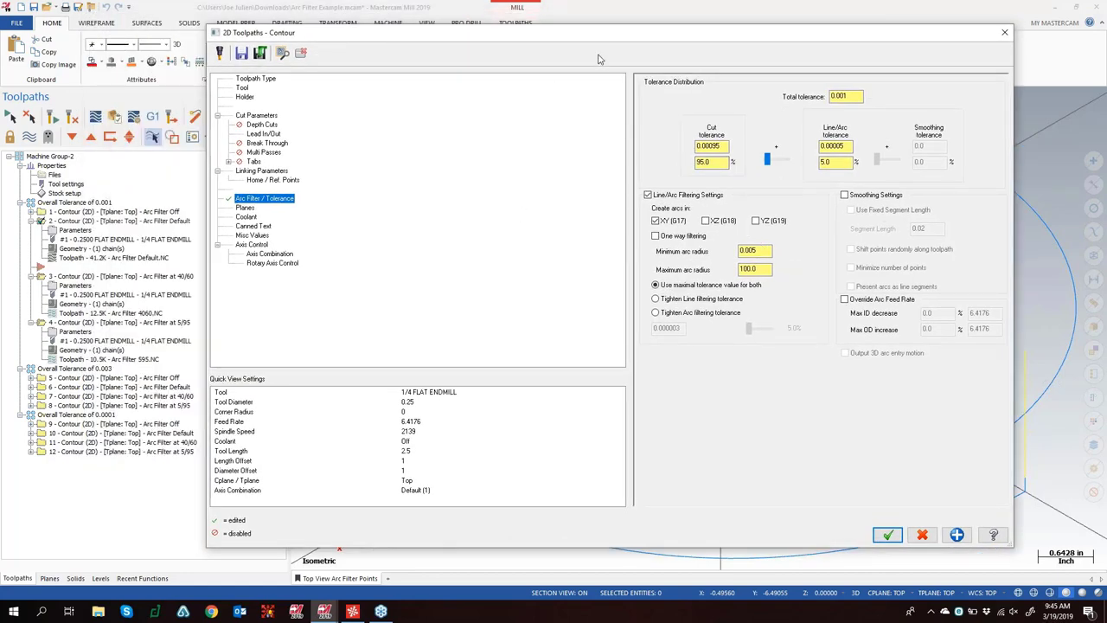
{"action": "left_click_drag", "start_coordinate": [604, 45], "coordinate": [547, 42]}
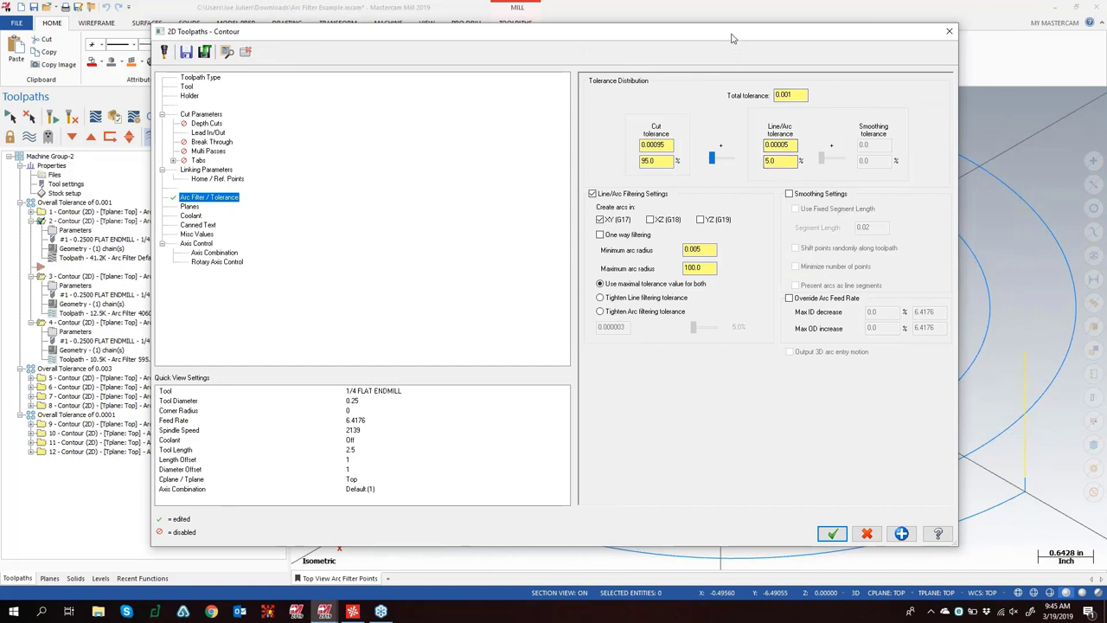
{"action": "left_click_drag", "start_coordinate": [735, 39], "coordinate": [646, 37]}
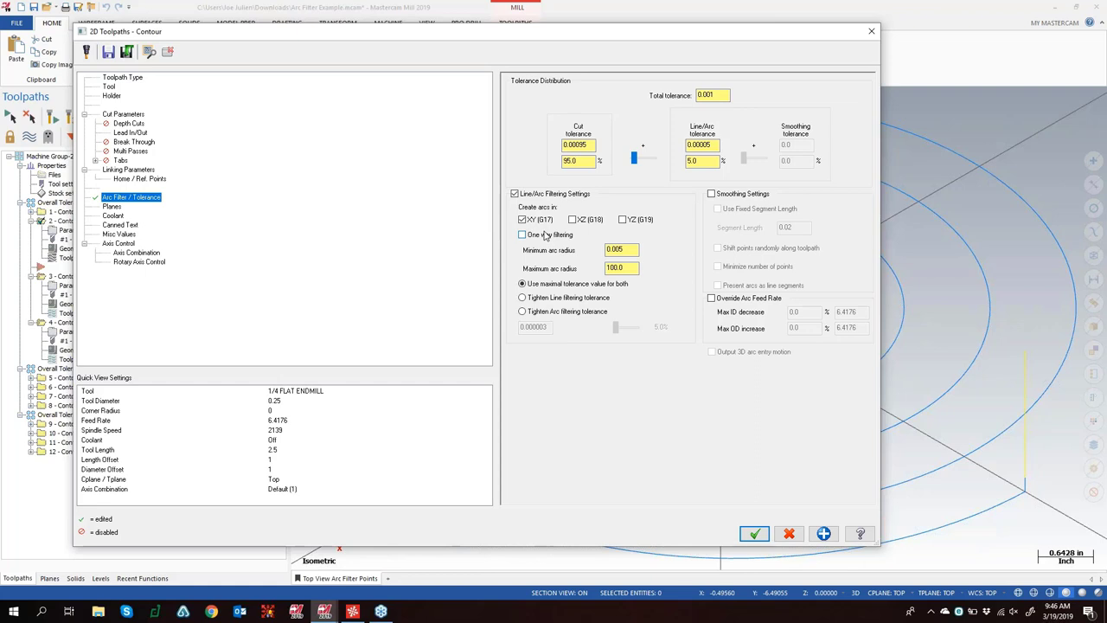
{"action": "left_click", "coordinate": [755, 533]}
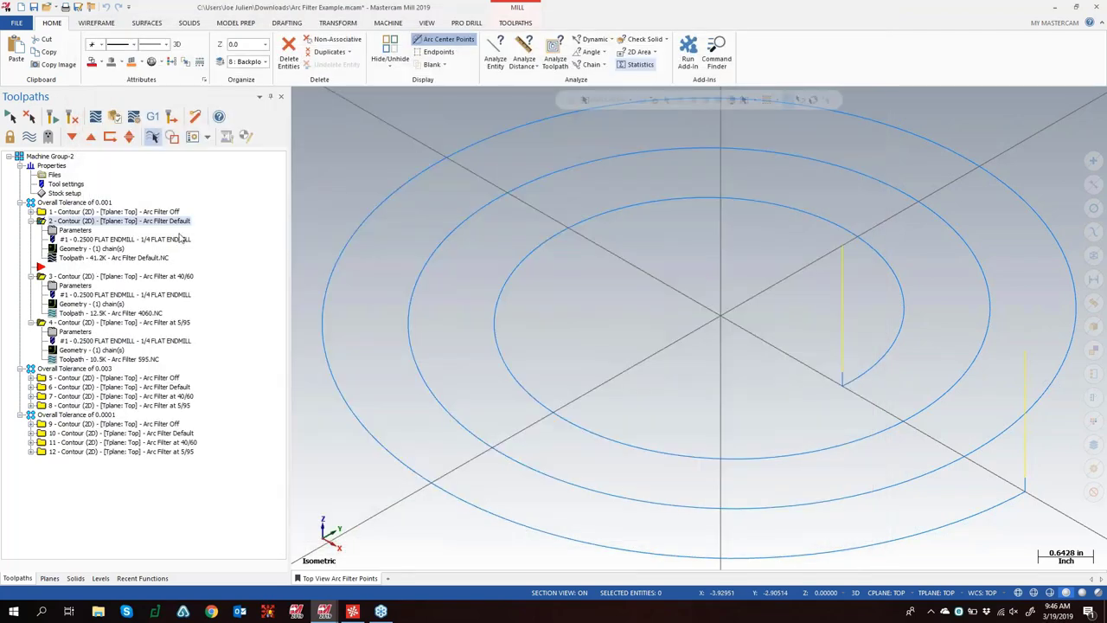
Backplot the Arc Filter Default contour and inspect its segments along the spiral up close
{"action": "left_click", "coordinate": [95, 118]}
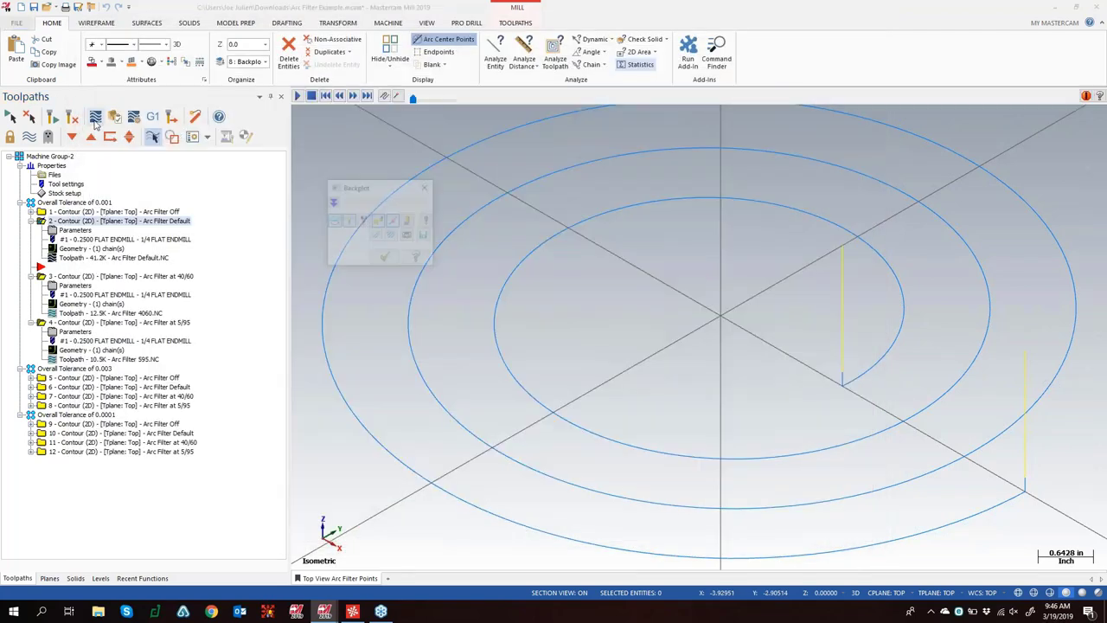
{"action": "left_click", "coordinate": [296, 96]}
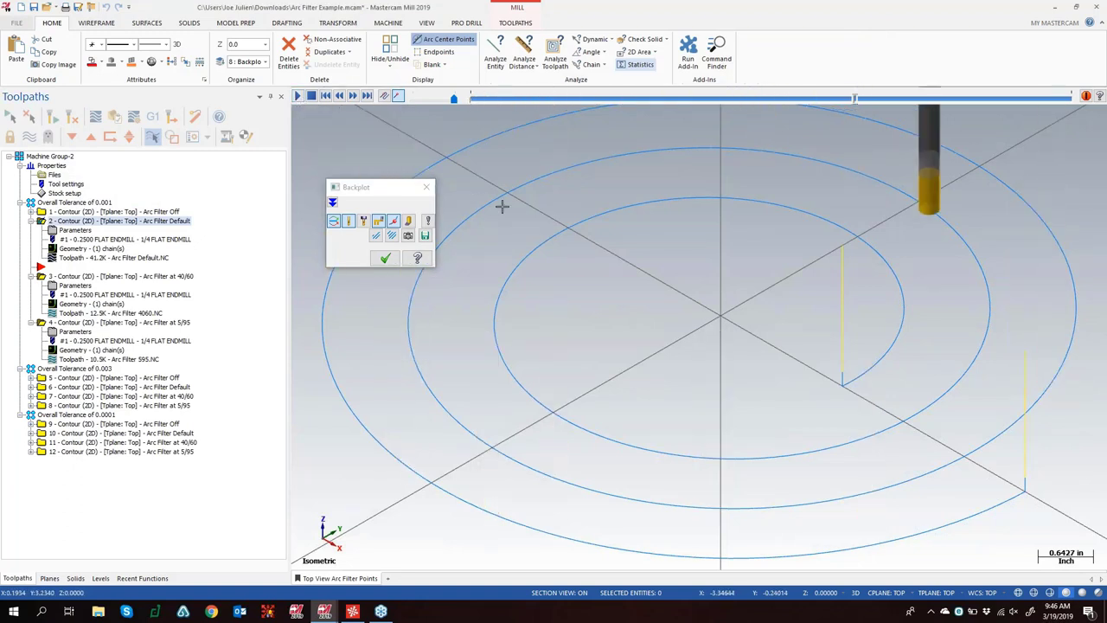
{"action": "scroll", "coordinate": [462, 152], "scroll_direction": "up", "scroll_amount": 3}
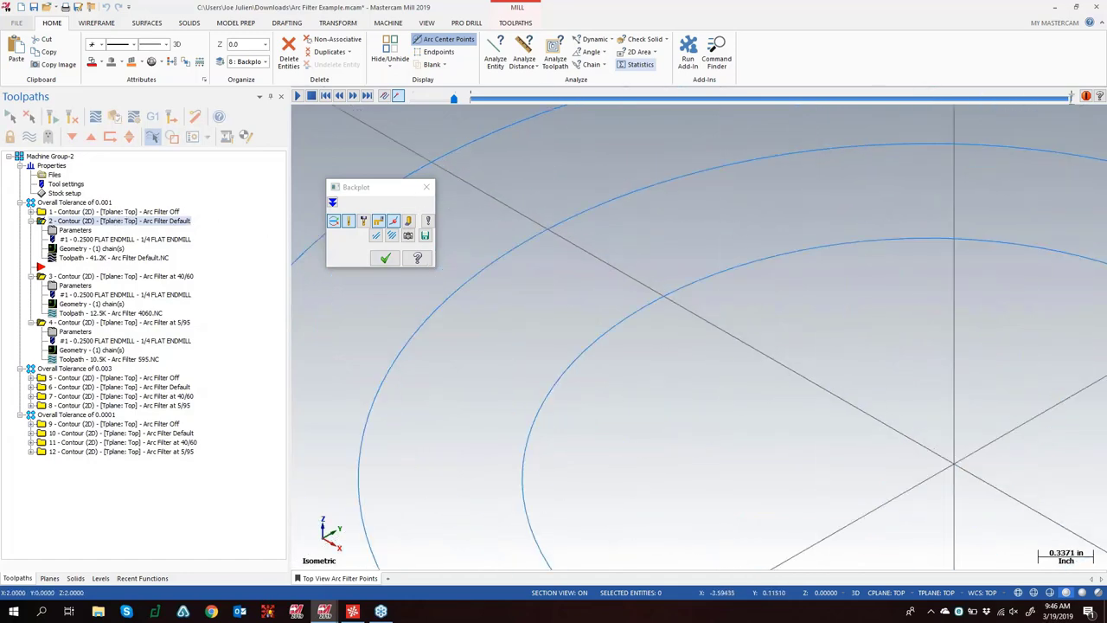
{"action": "left_click", "coordinate": [384, 258]}
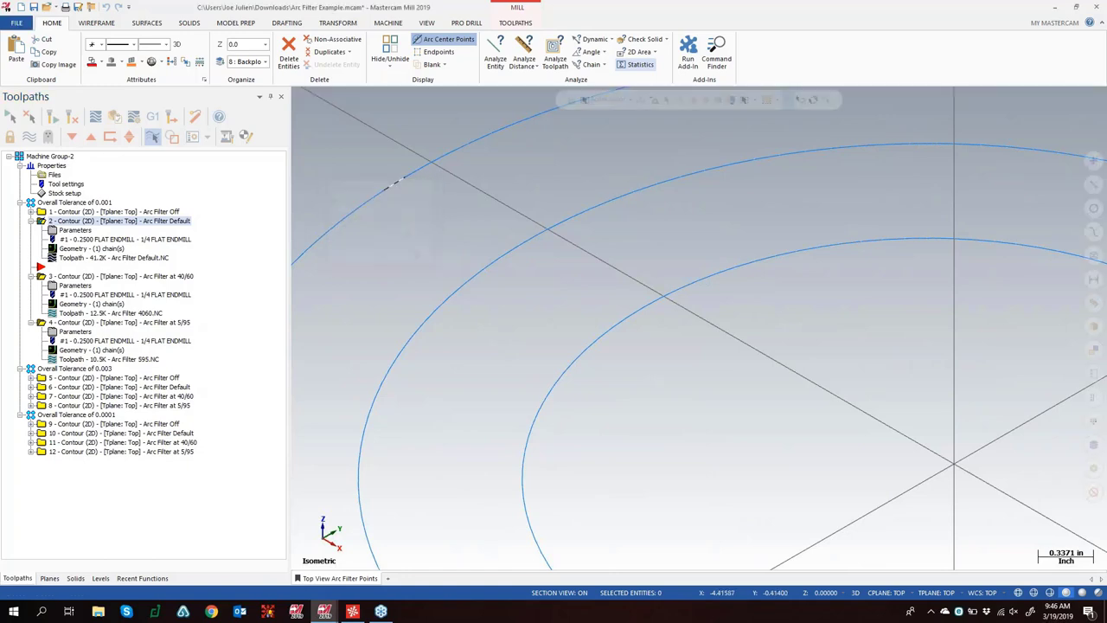
Review operation 2's line/arc tolerance in the Arc Filter / Tolerance parameters, close the parameters without changes and collapse the operation
{"action": "left_click", "coordinate": [69, 230]}
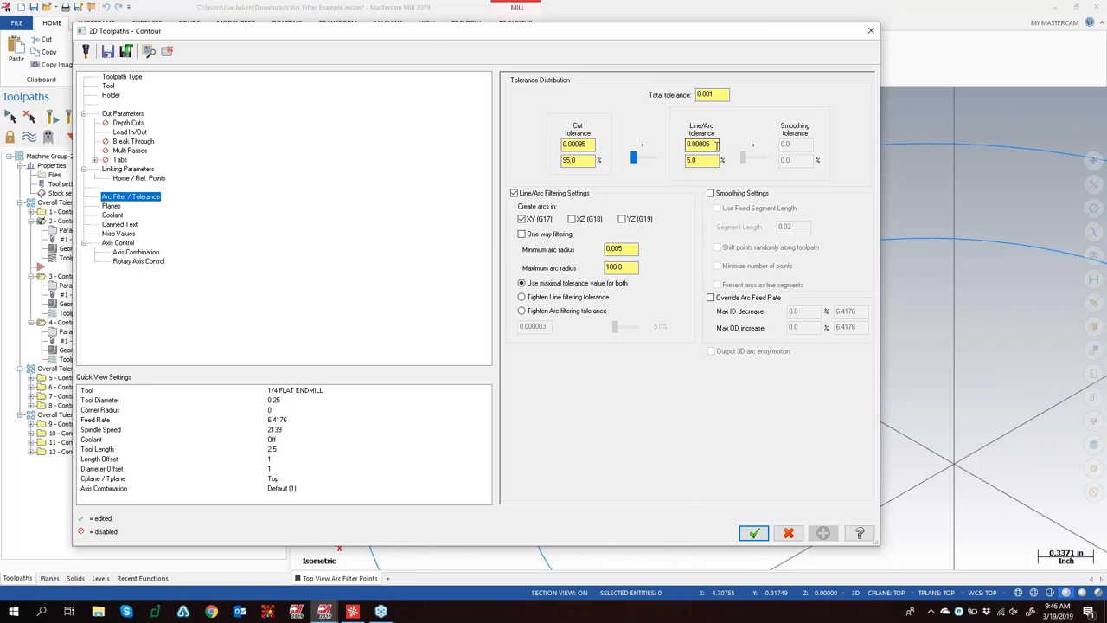
{"action": "double_click", "coordinate": [716, 145]}
{"action": "left_click", "coordinate": [714, 145]}
{"action": "left_click", "coordinate": [872, 32]}
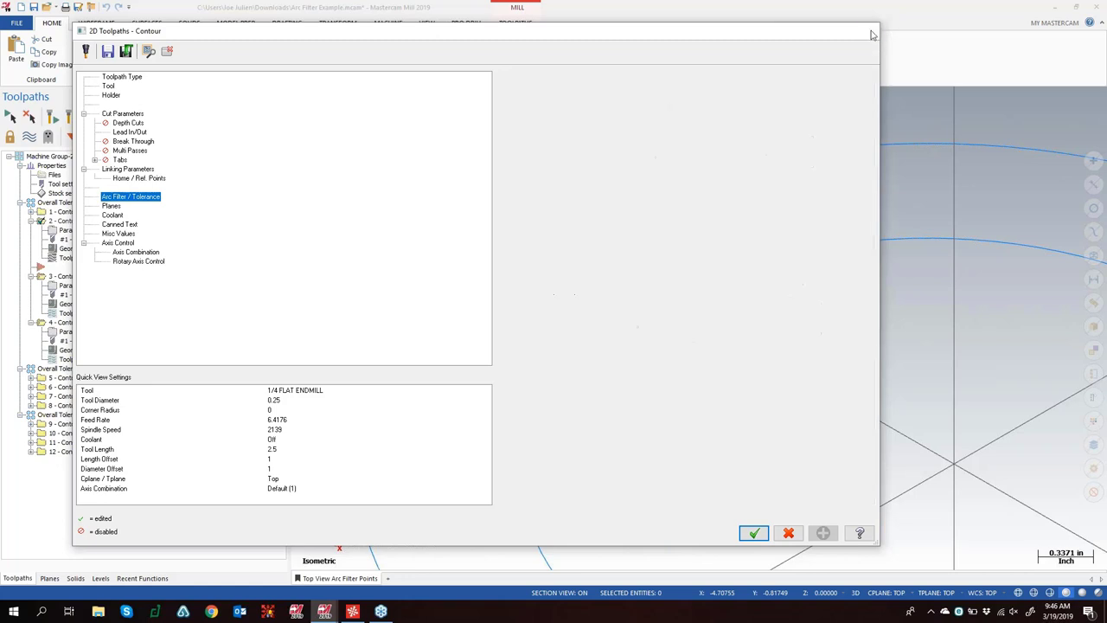
{"action": "left_click", "coordinate": [31, 221]}
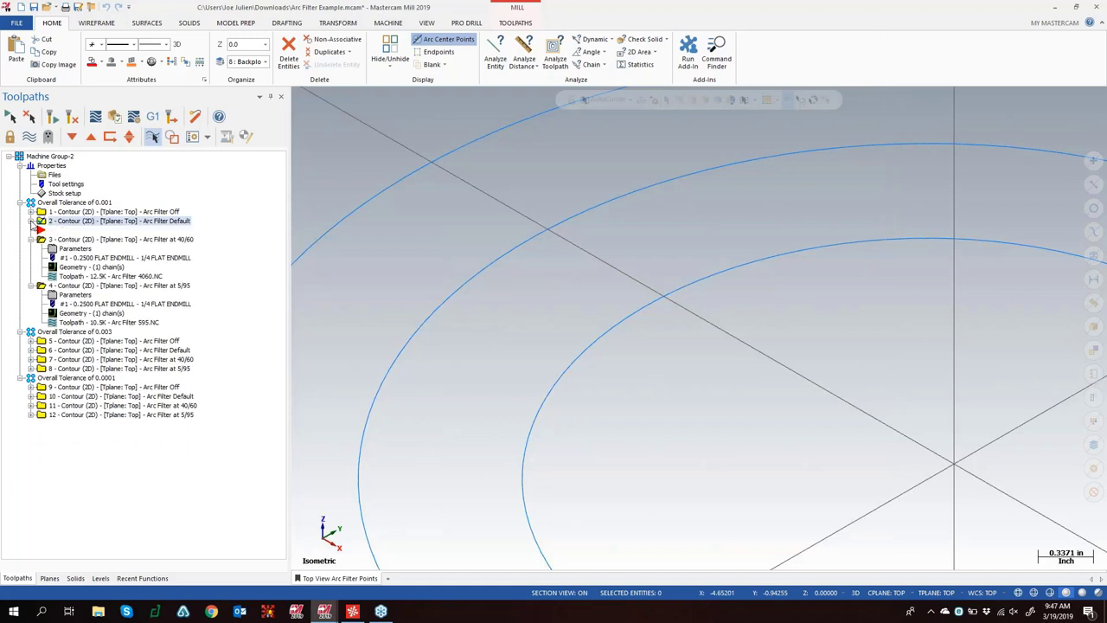
Backplot operation 3, Arc Filter at 40/60, inspect its segments along the spiral, and place the insert arrow after that operation
{"action": "left_click", "coordinate": [102, 239]}
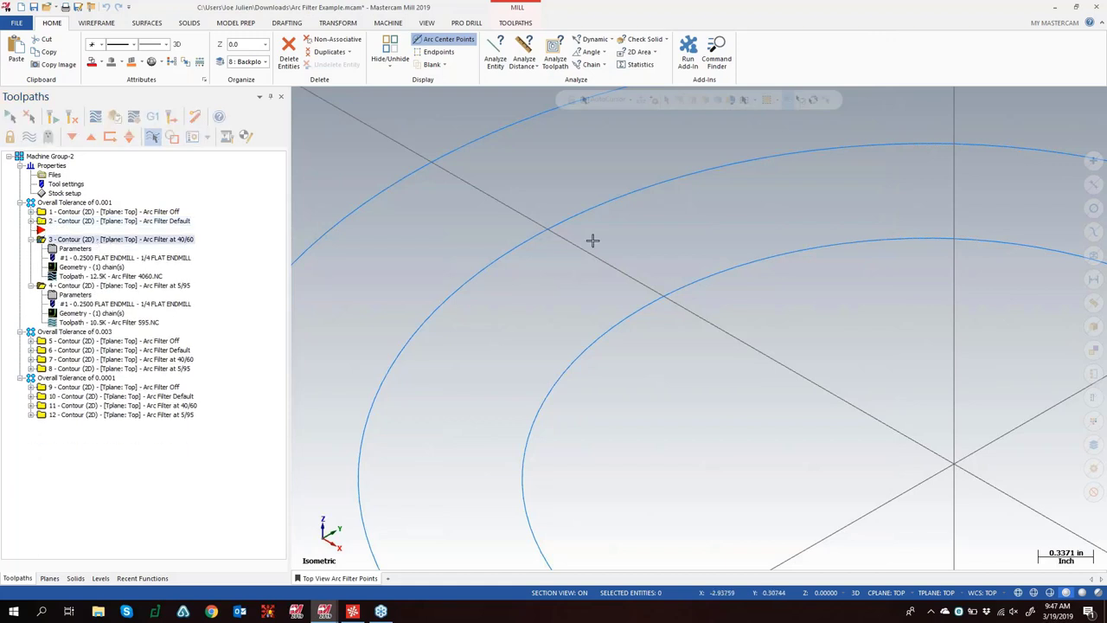
{"action": "scroll", "coordinate": [571, 233], "scroll_direction": "down", "scroll_amount": 3}
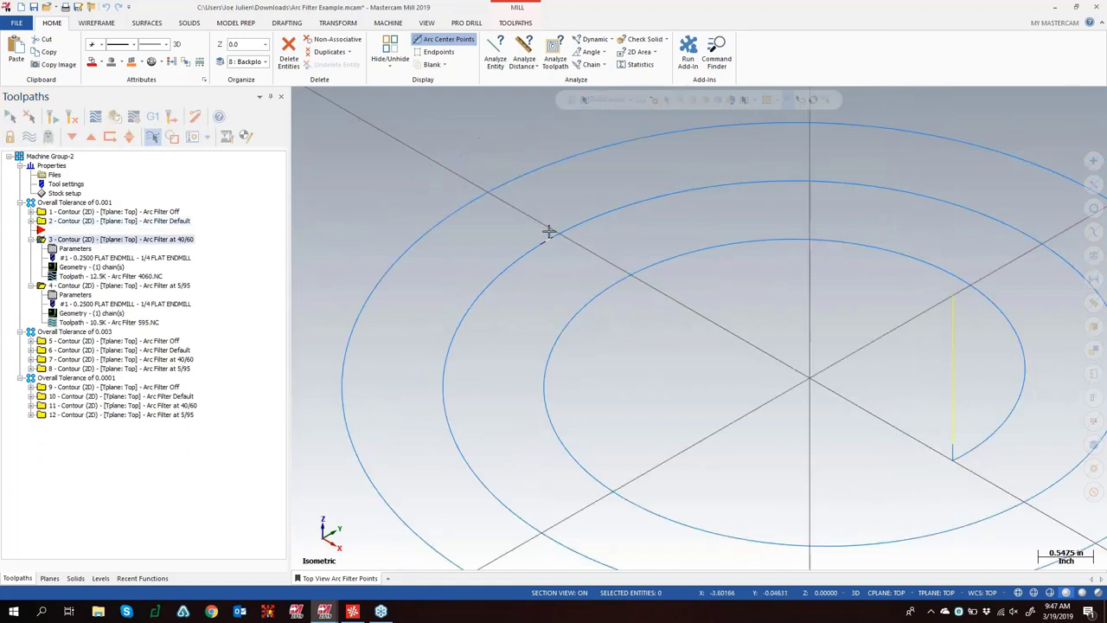
{"action": "left_click", "coordinate": [341, 578]}
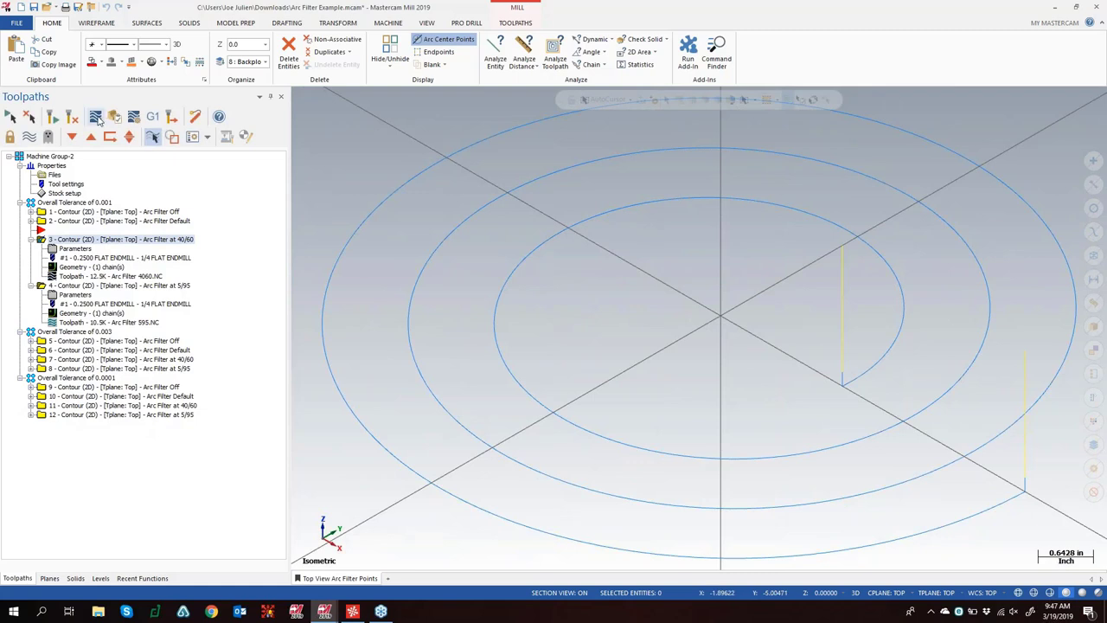
{"action": "left_click", "coordinate": [96, 117]}
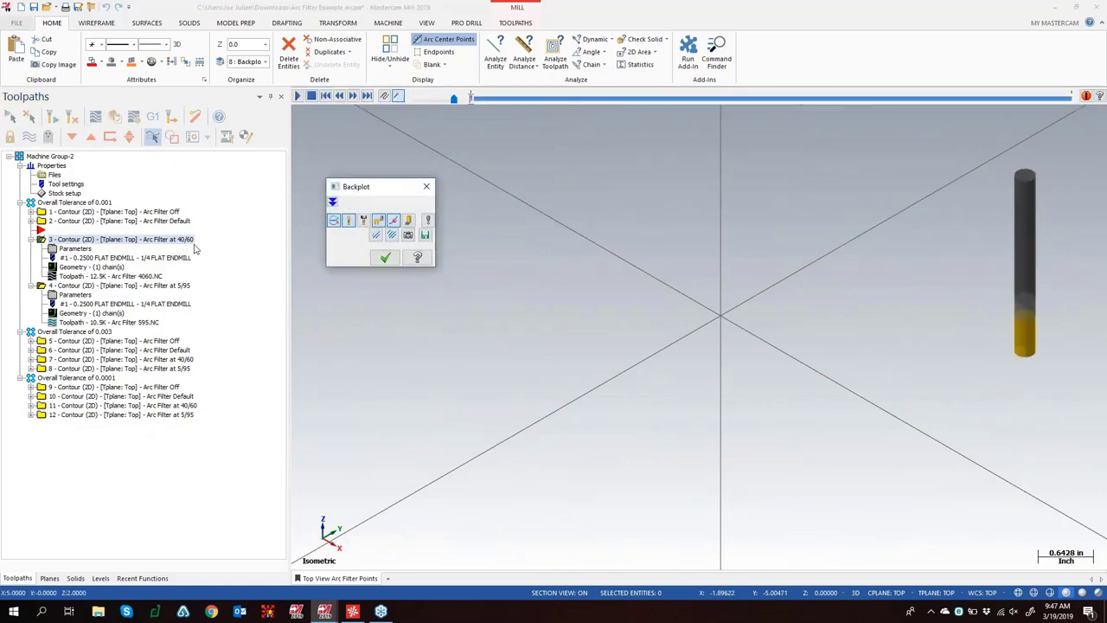
{"action": "left_click", "coordinate": [296, 96]}
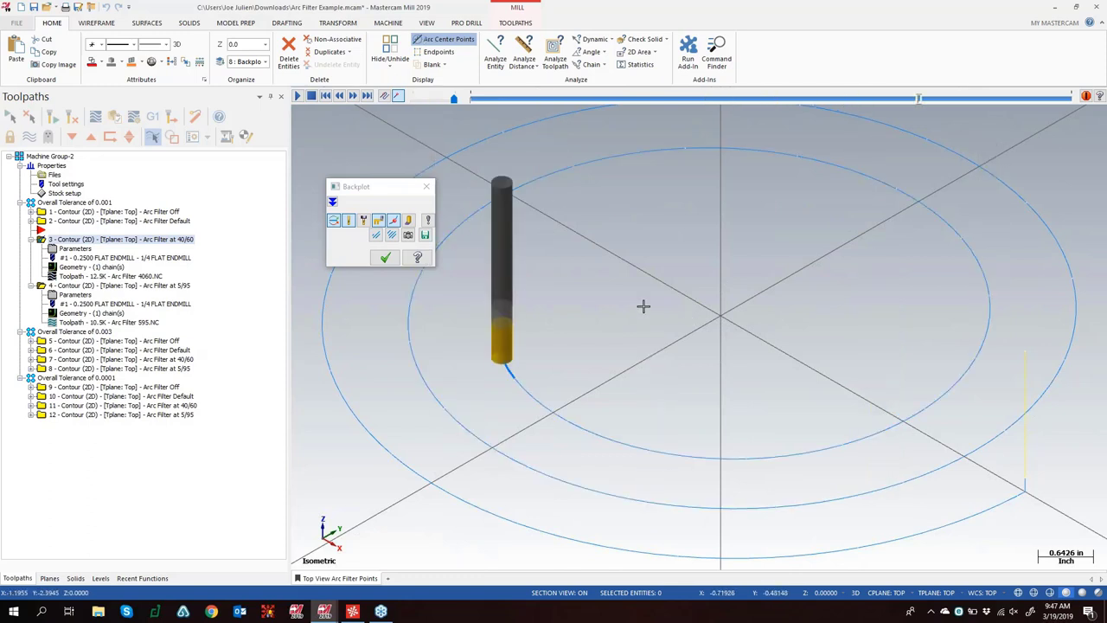
{"action": "scroll", "coordinate": [588, 259], "scroll_direction": "down", "scroll_amount": 3}
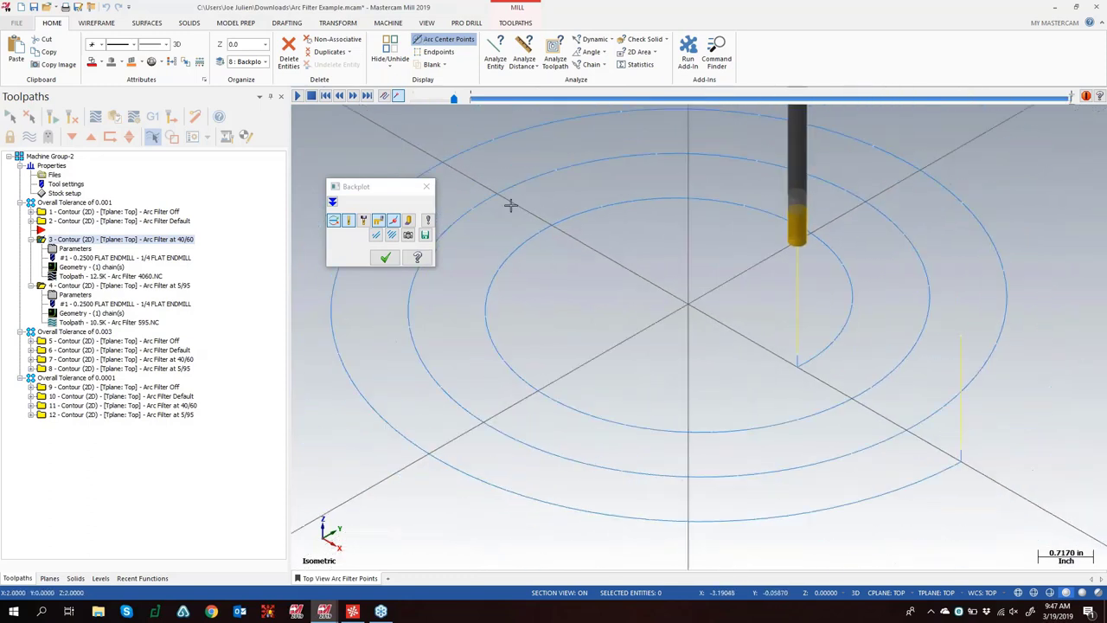
{"action": "scroll", "coordinate": [492, 148], "scroll_direction": "up", "scroll_amount": 2}
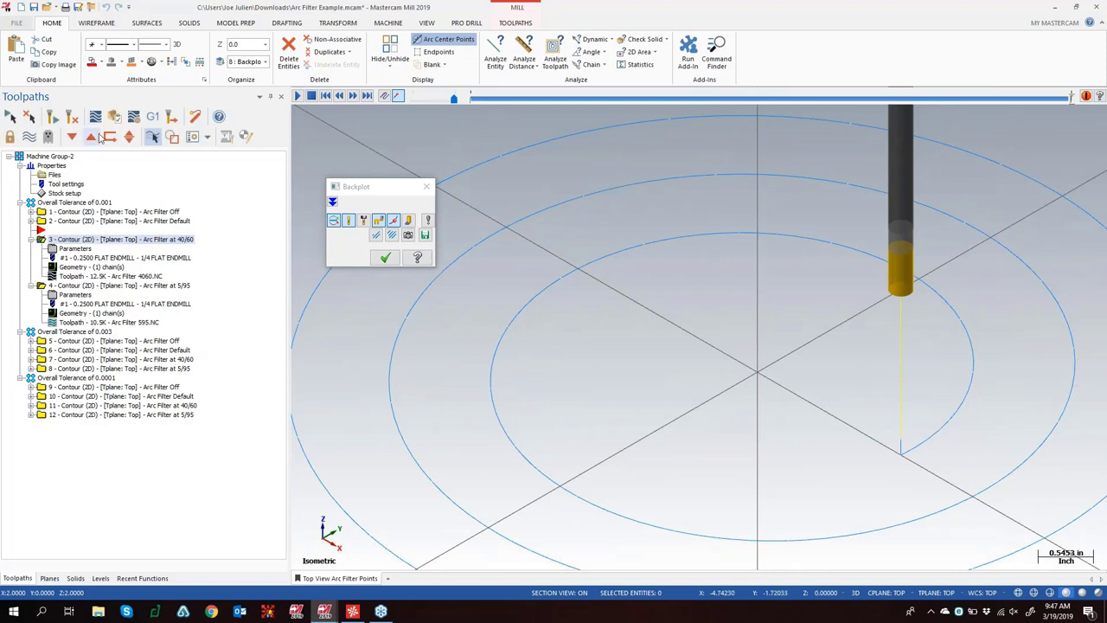
{"action": "left_click", "coordinate": [108, 137]}
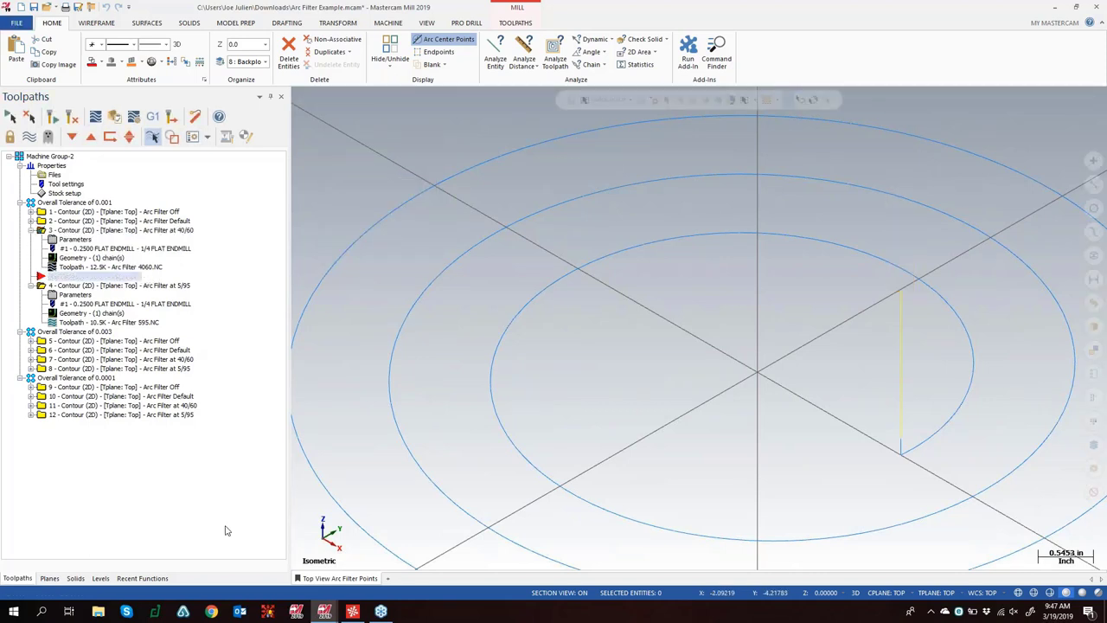
Make level 8, Backplot Geometry (Op3), visible to show the extracted geometry and its arc center points
{"action": "left_click", "coordinate": [101, 578]}
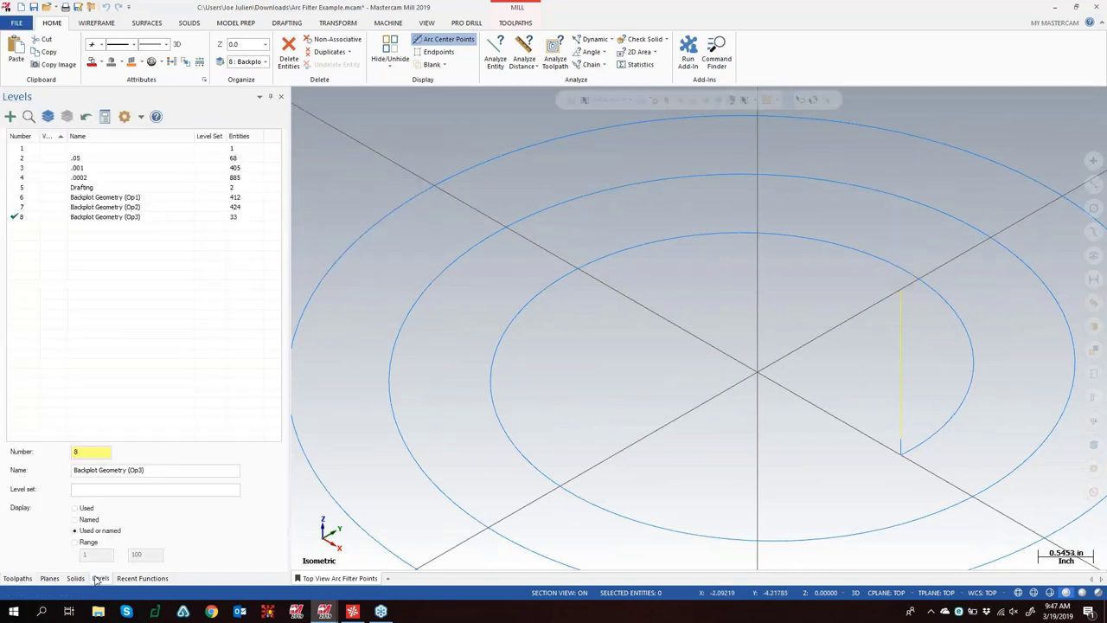
{"action": "left_click", "coordinate": [53, 217]}
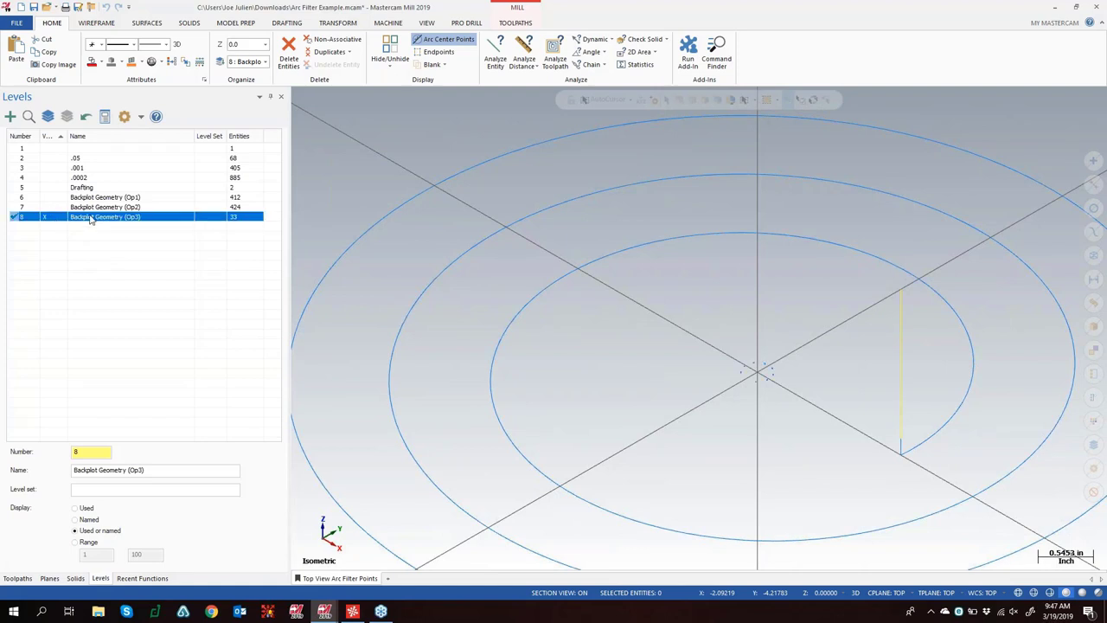
{"action": "scroll", "coordinate": [739, 315], "scroll_direction": "down", "scroll_amount": 3}
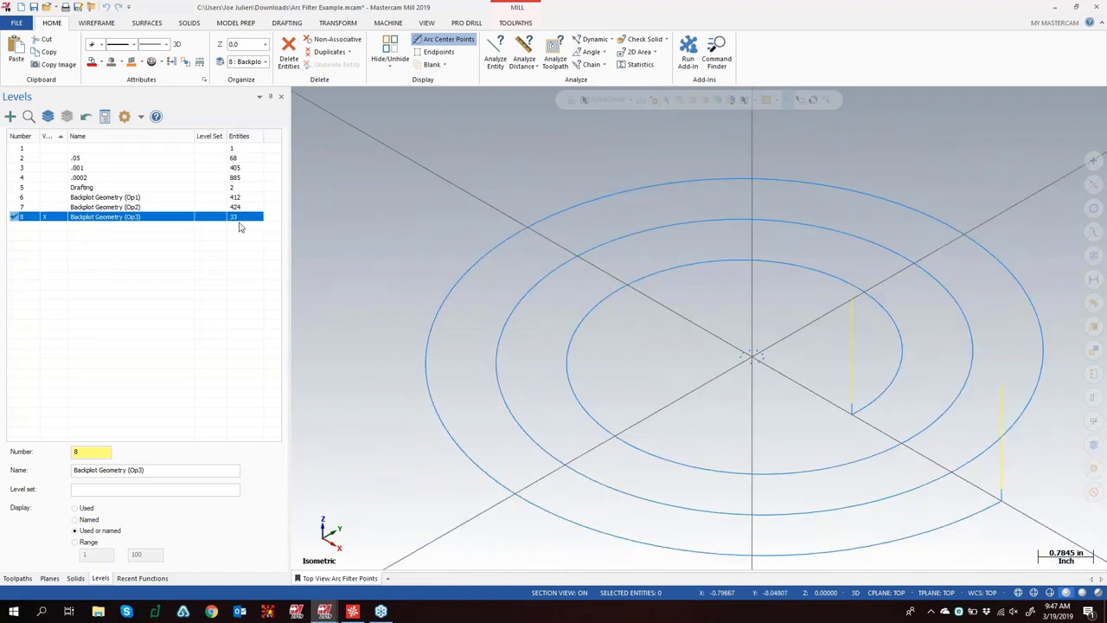
Check the entity statistics of the Op3 backplot geometry for its lines and arcs
{"action": "left_click", "coordinate": [96, 23]}
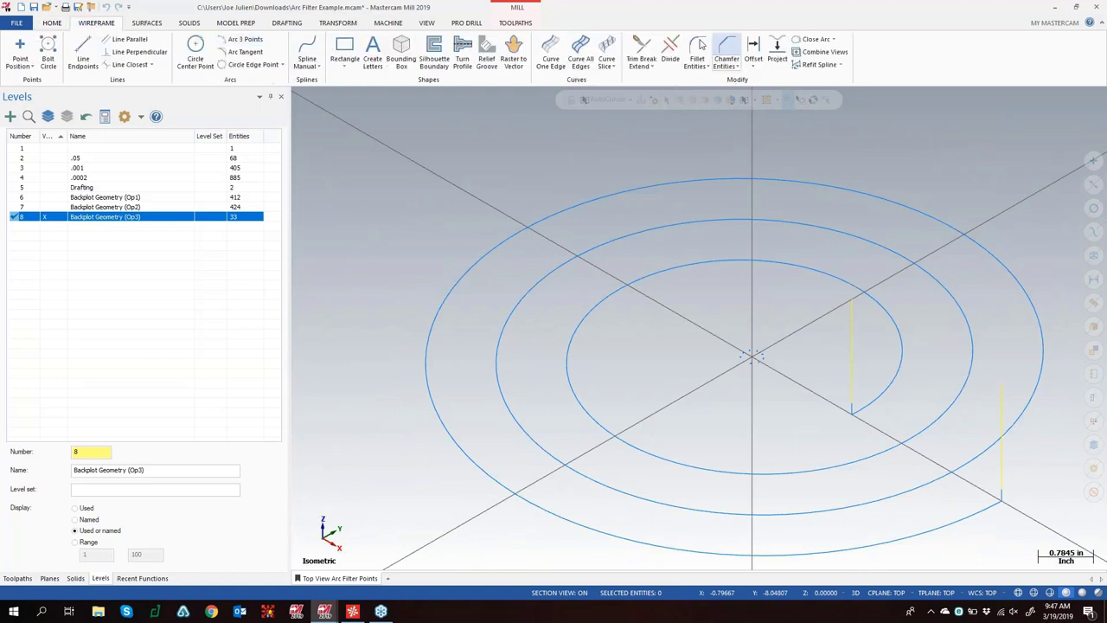
{"action": "left_click", "coordinate": [52, 23]}
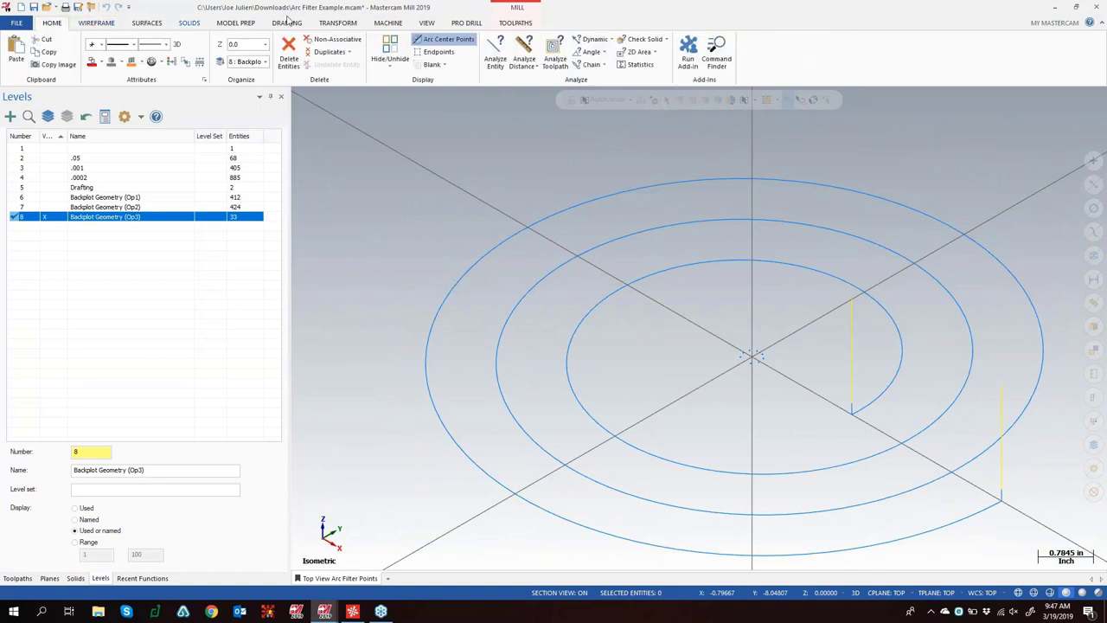
{"action": "left_click", "coordinate": [638, 64]}
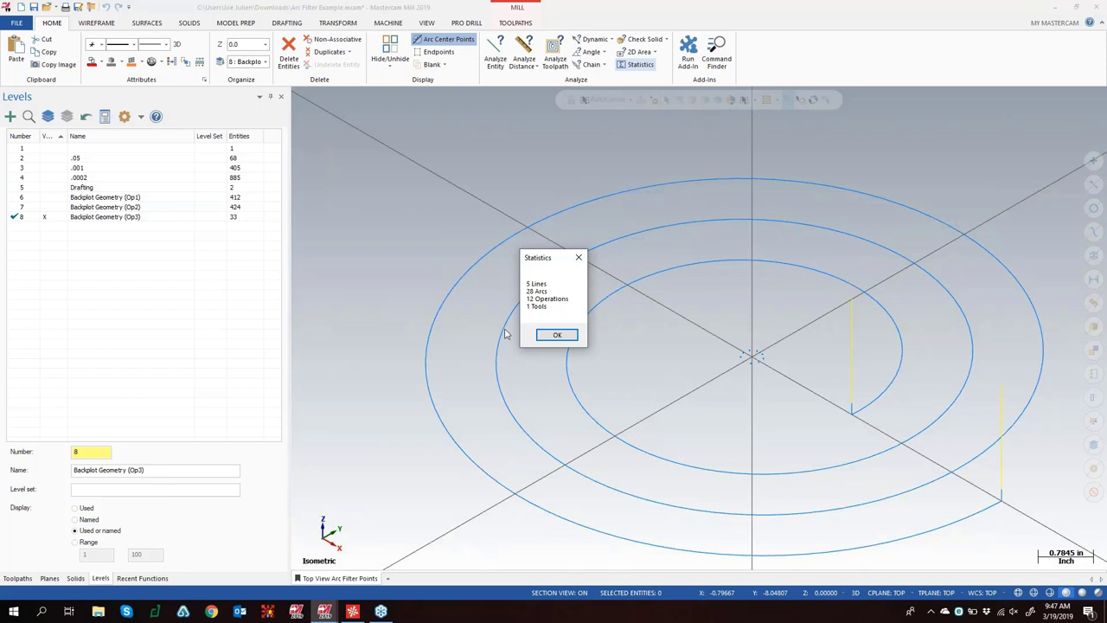
{"action": "left_click", "coordinate": [558, 336]}
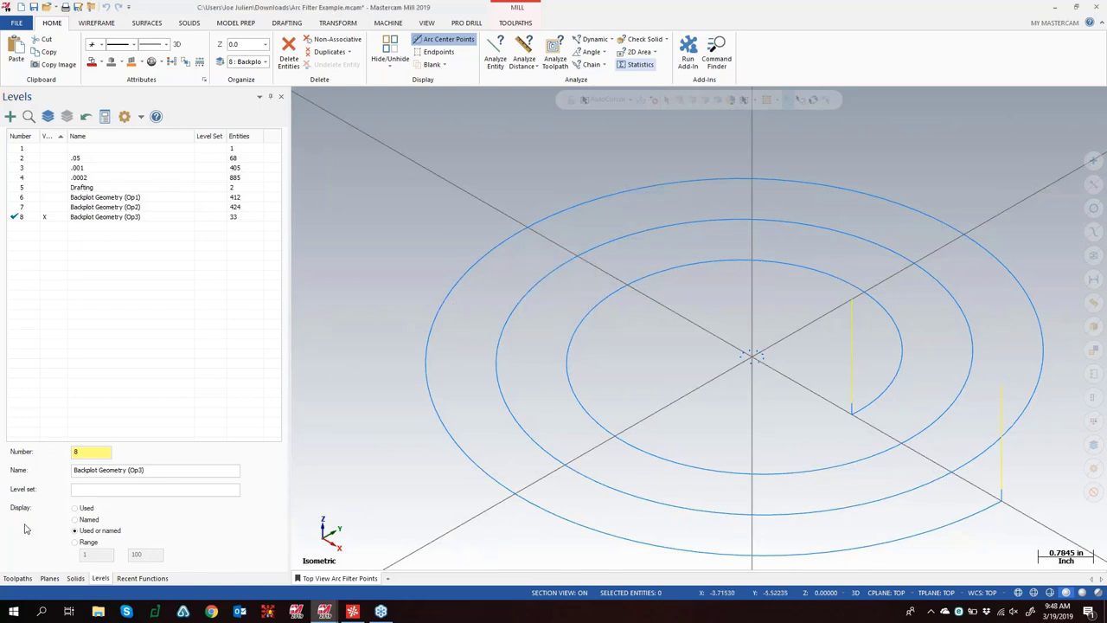
Collapse operation 3, review the Arc Filter / Tolerance parameters of operation 4, Arc Filter at 5/95, and accept them unchanged
{"action": "left_click", "coordinate": [17, 577]}
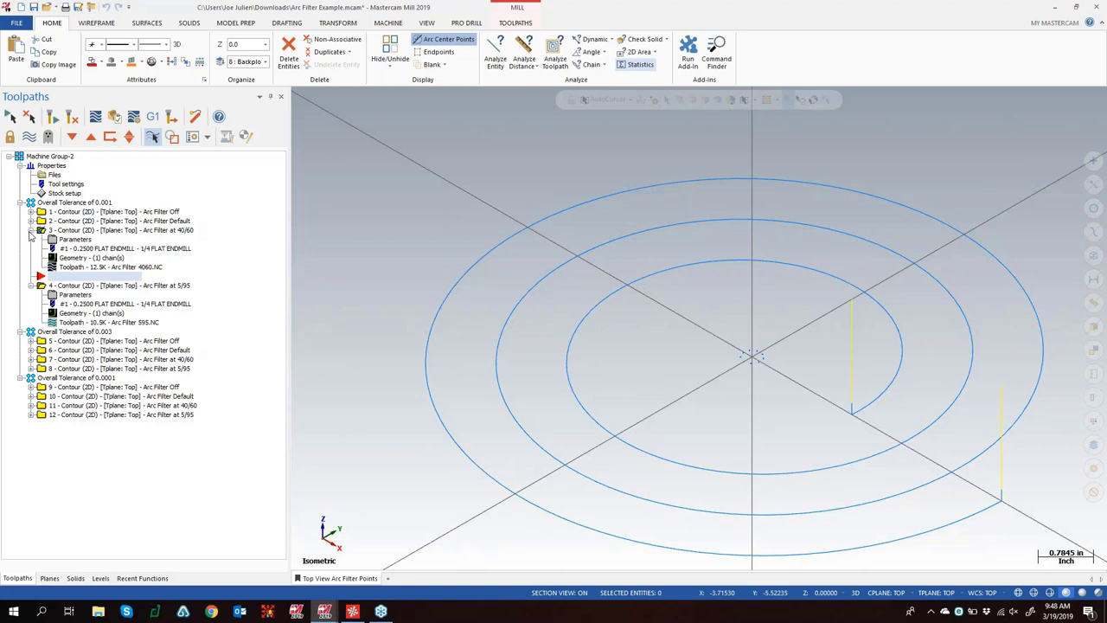
{"action": "left_click", "coordinate": [30, 231]}
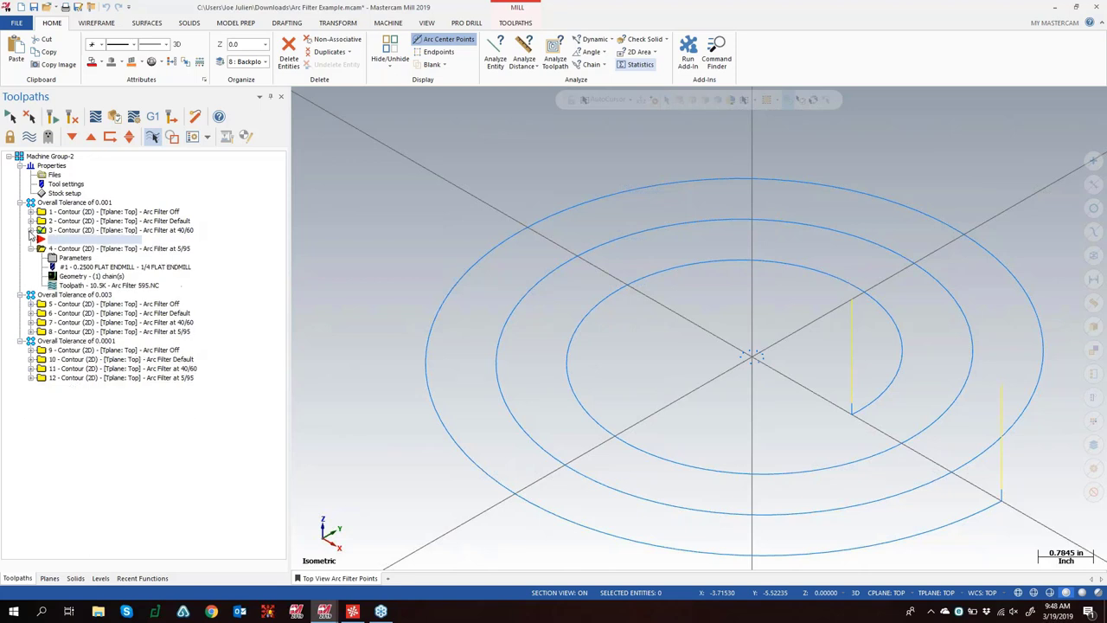
{"action": "left_click", "coordinate": [110, 249]}
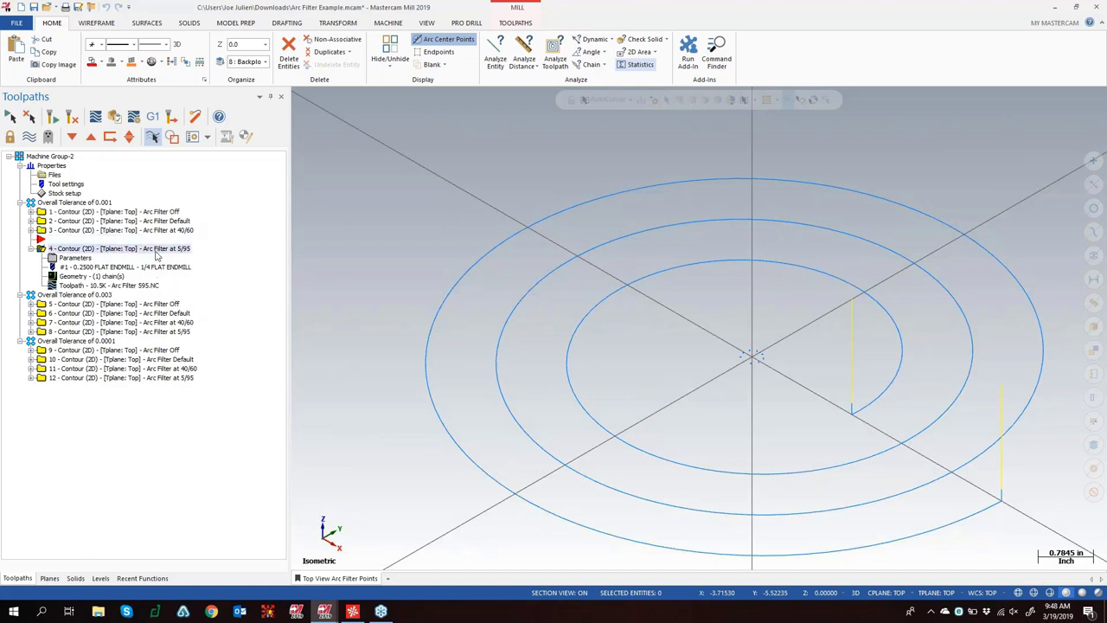
{"action": "key", "text": "Delete"}
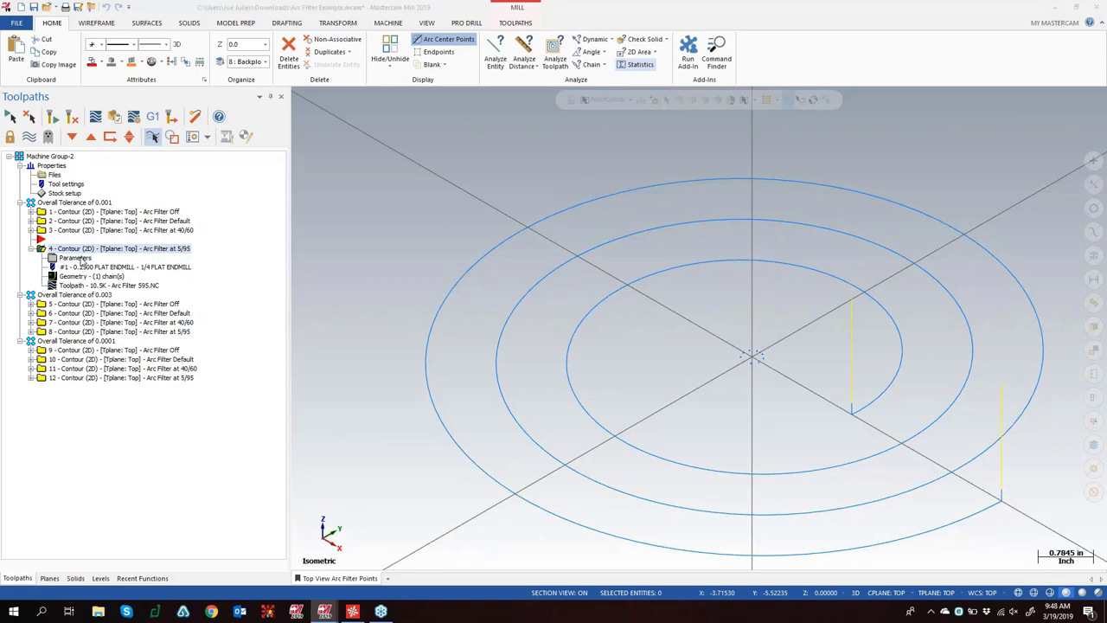
{"action": "left_click", "coordinate": [80, 259]}
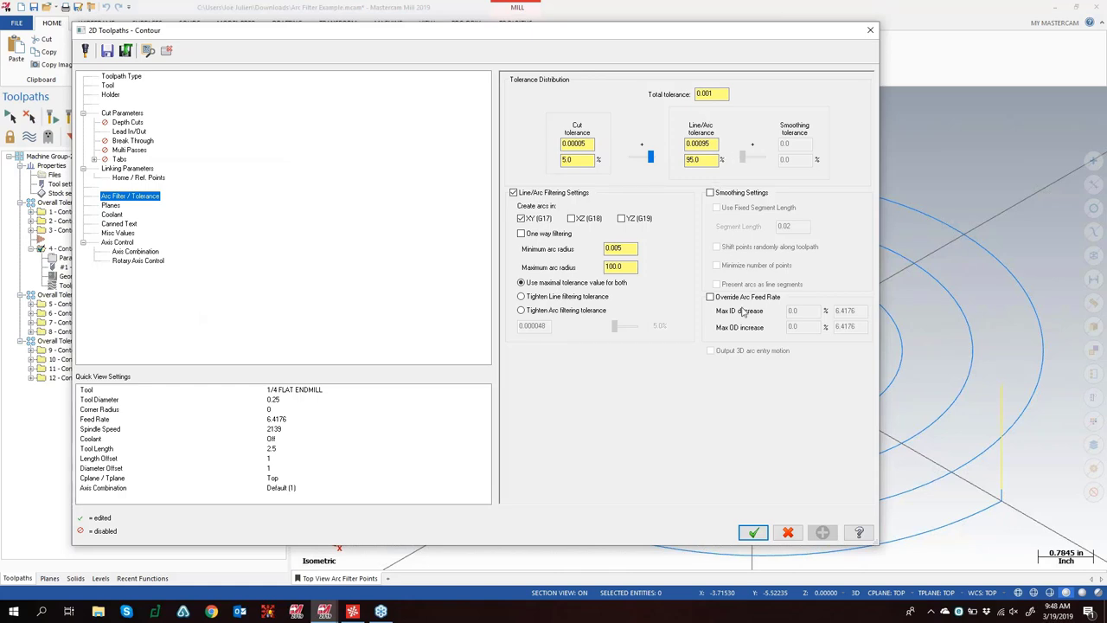
{"action": "left_click", "coordinate": [754, 532]}
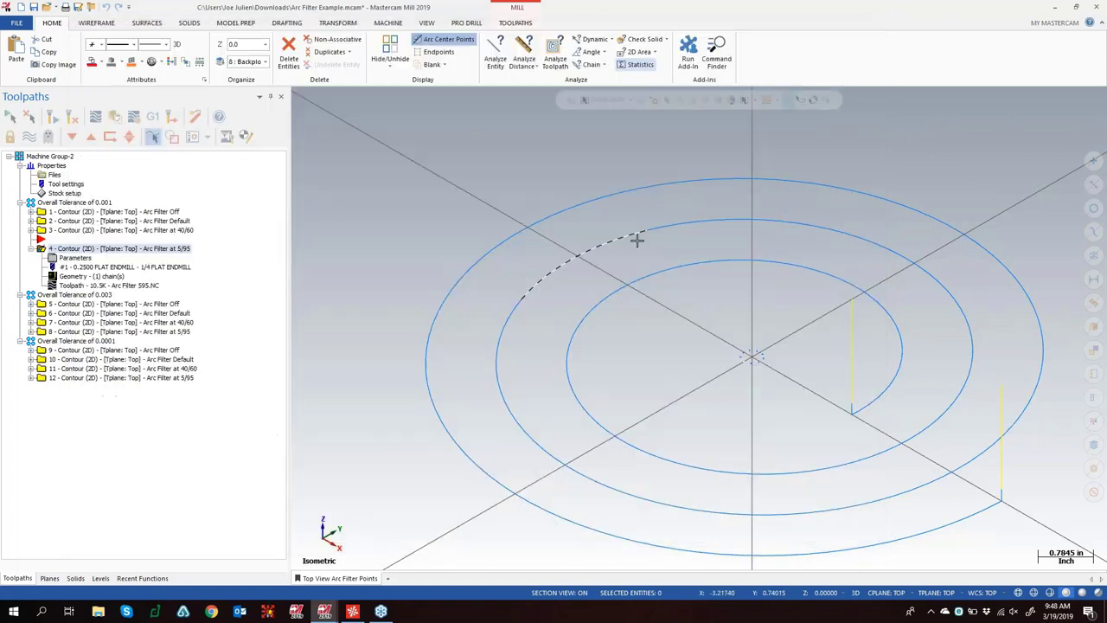
Backplot operation 4, Arc Filter at 5/95, and play its toolpath along the whole spiral
{"action": "left_click", "coordinate": [100, 577]}
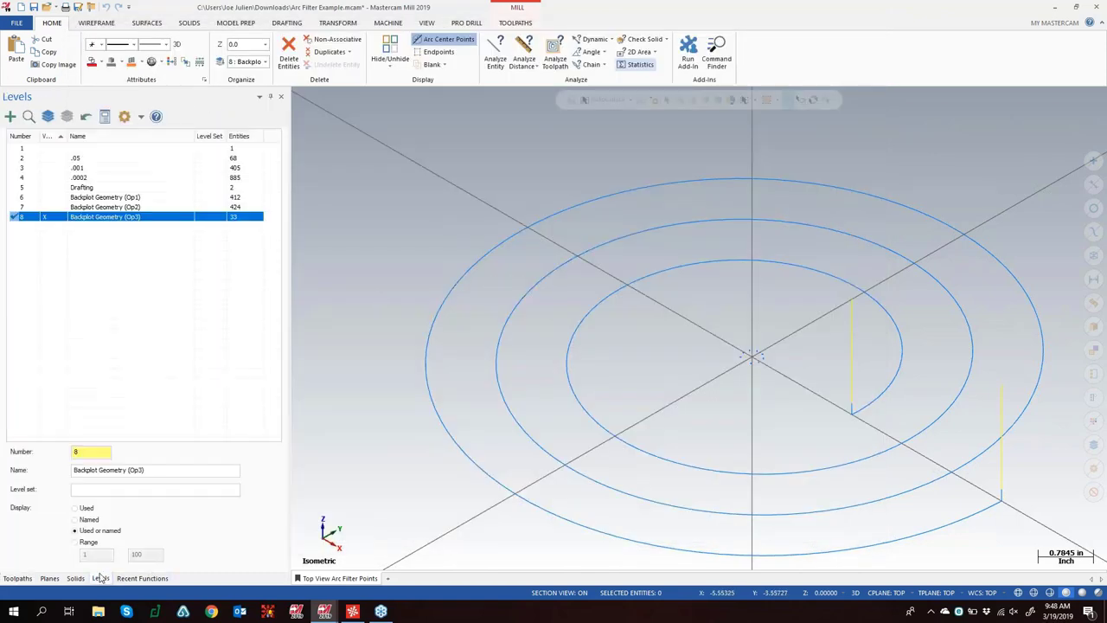
{"action": "left_click", "coordinate": [18, 577]}
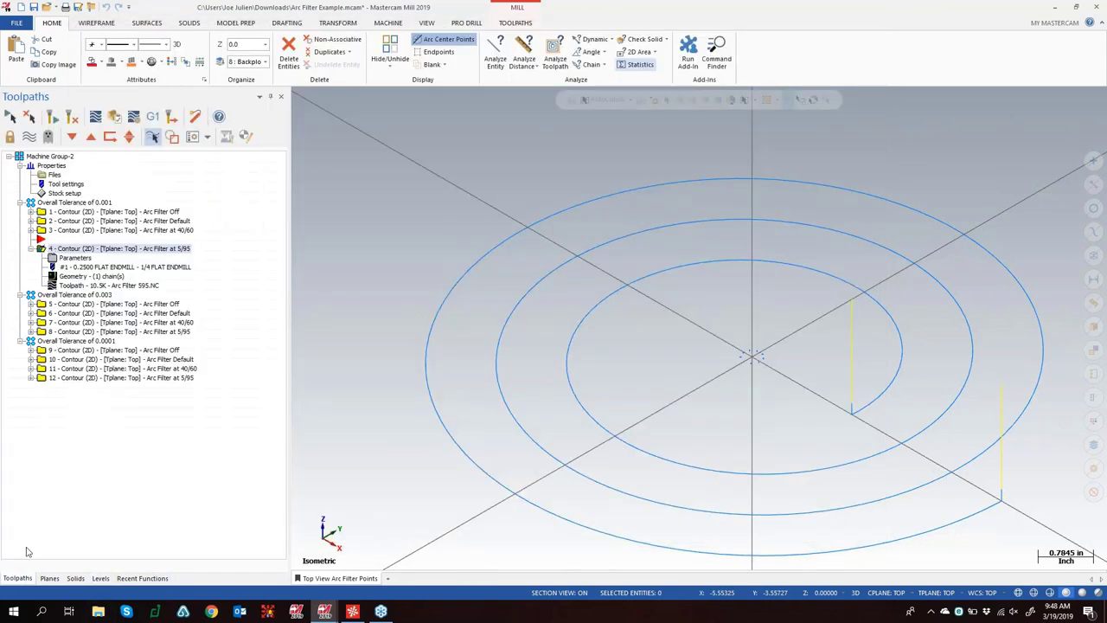
{"action": "left_click", "coordinate": [96, 119]}
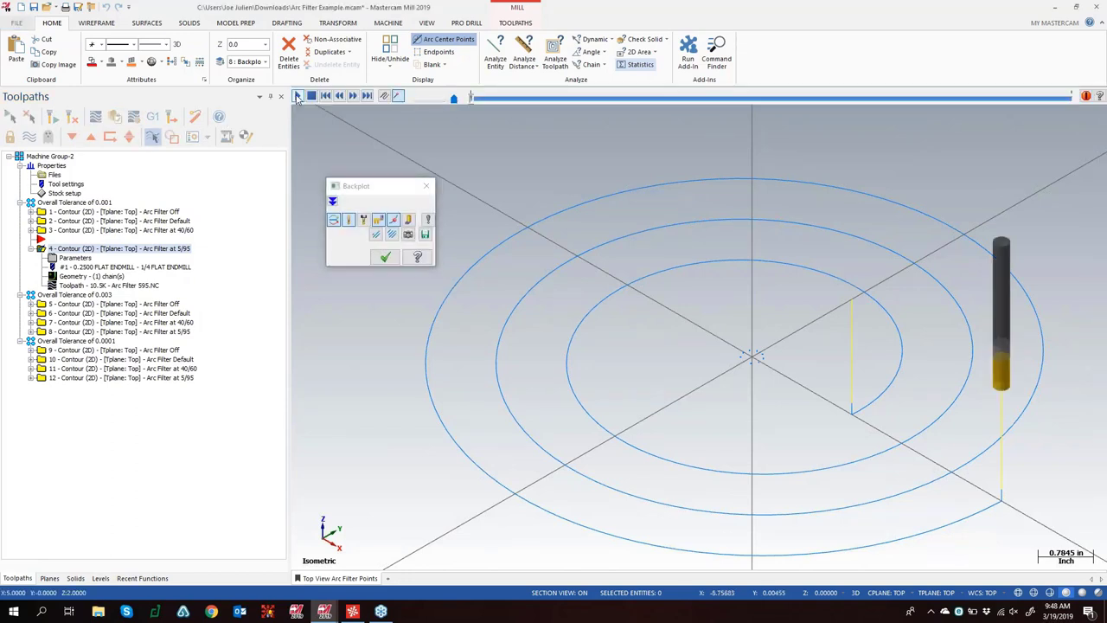
{"action": "left_click", "coordinate": [296, 95]}
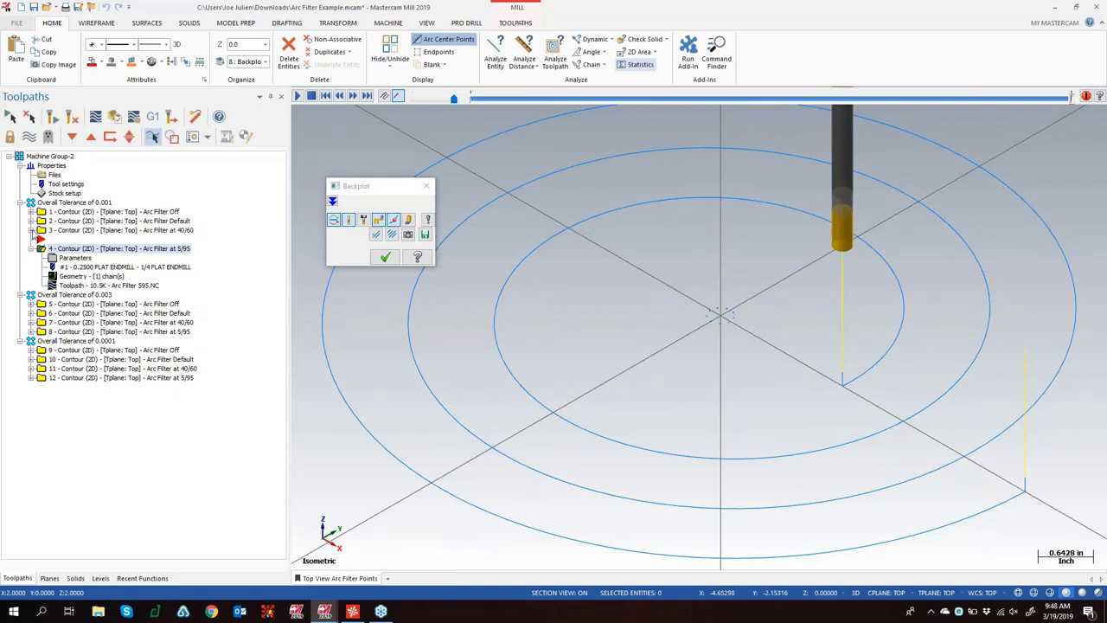
Expand operations 3, 2 and 1 to compare their NC toolpath sizes with operation 4, and close the backplot
{"action": "left_click", "coordinate": [31, 230]}
{"action": "left_click", "coordinate": [30, 220]}
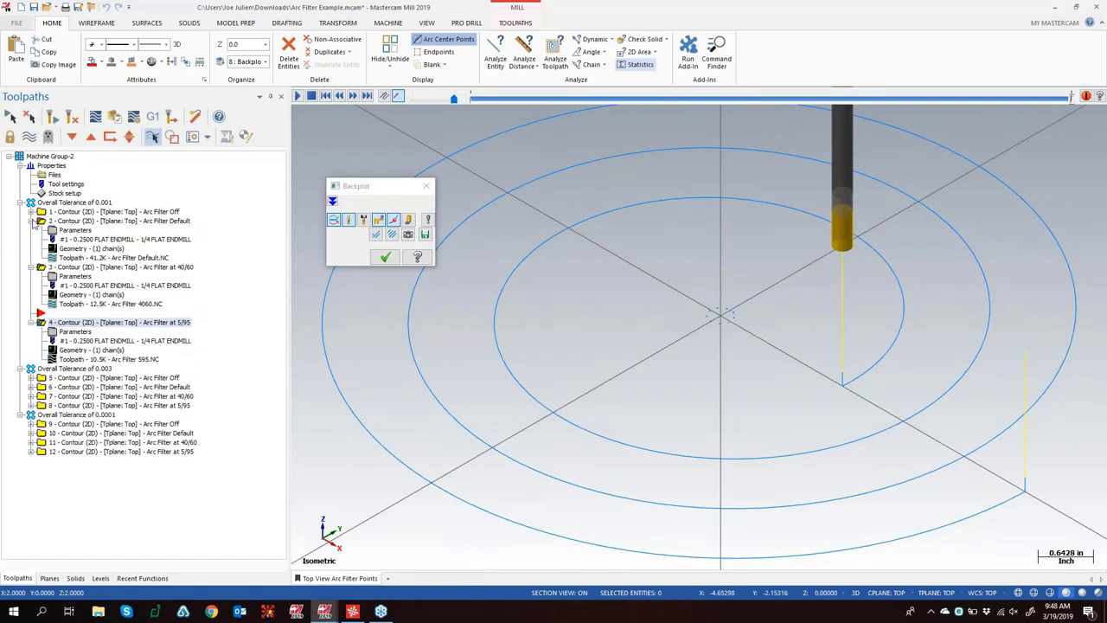
{"action": "left_click", "coordinate": [31, 212]}
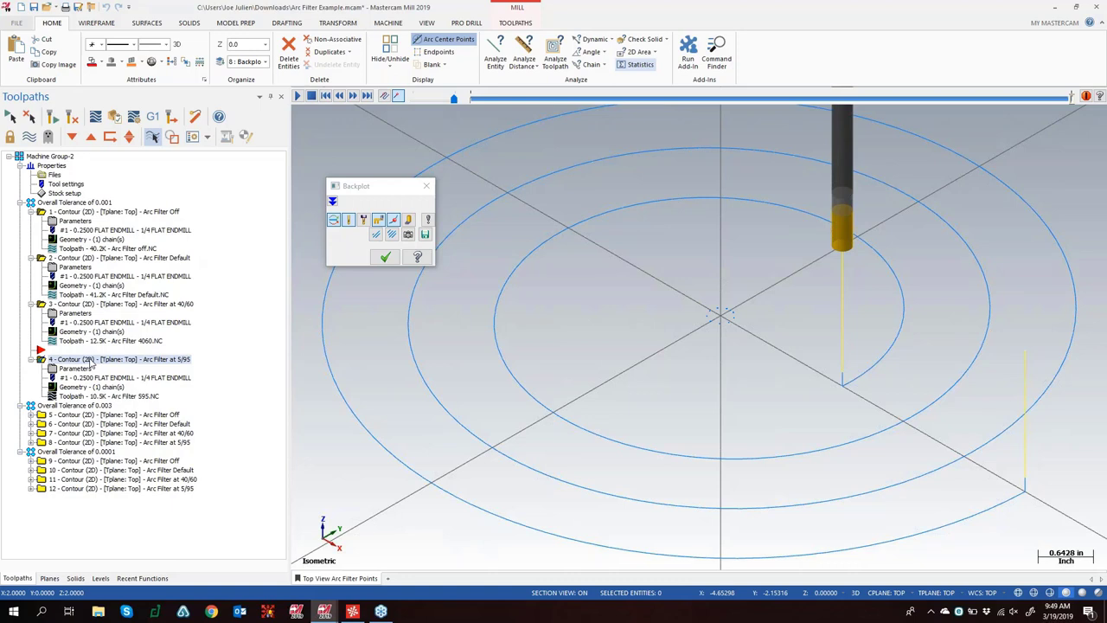
{"action": "left_click", "coordinate": [425, 186]}
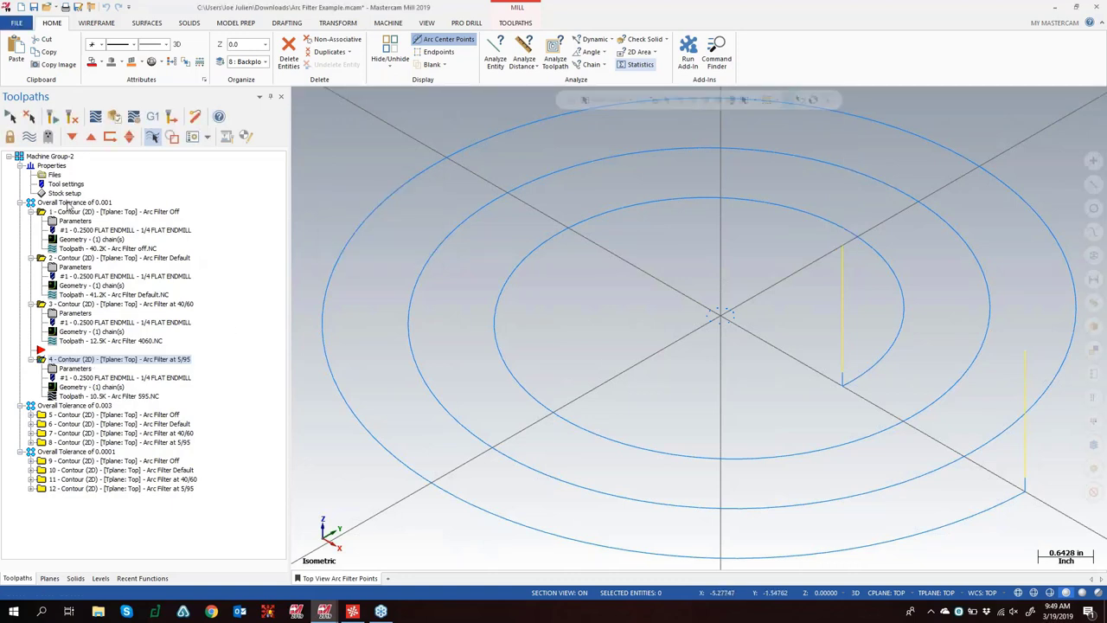
Review the total tolerance in the Arc Filter / Tolerance parameters of operation 1, Arc Filter Off, and close them without changes
{"action": "left_click", "coordinate": [52, 209]}
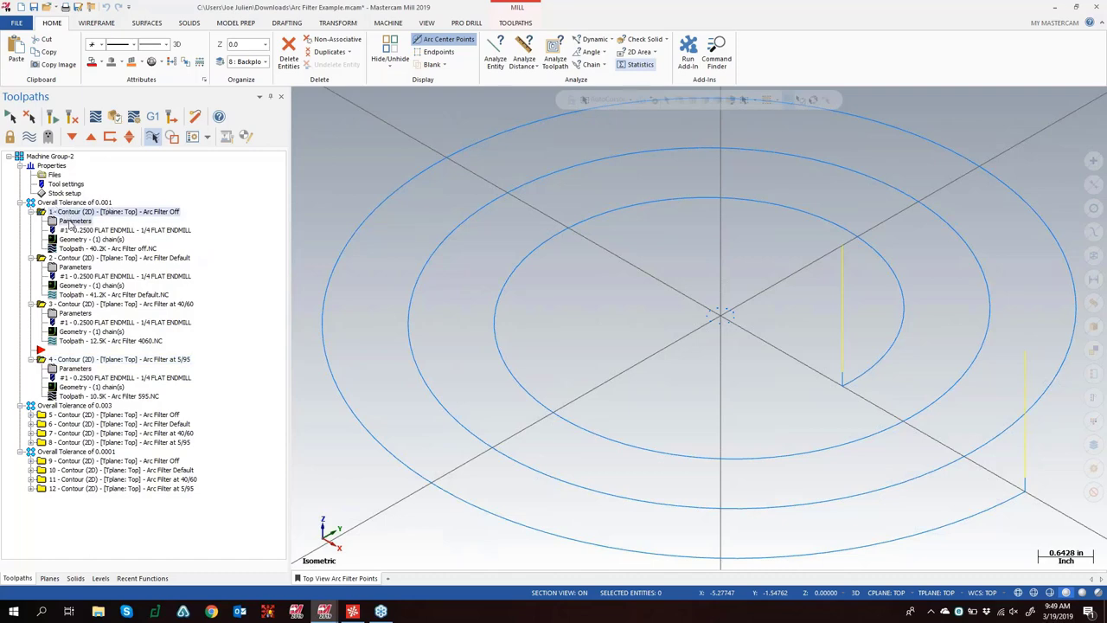
{"action": "left_click", "coordinate": [69, 221]}
{"action": "left_click_drag", "start_coordinate": [724, 95], "coordinate": [648, 90]}
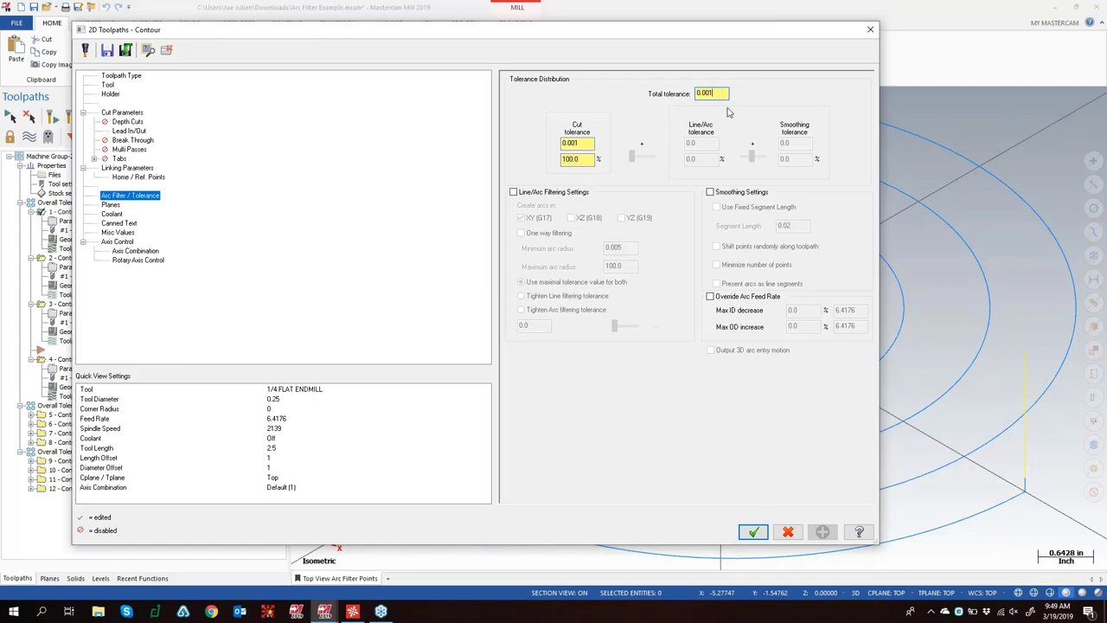
{"action": "left_click", "coordinate": [869, 32]}
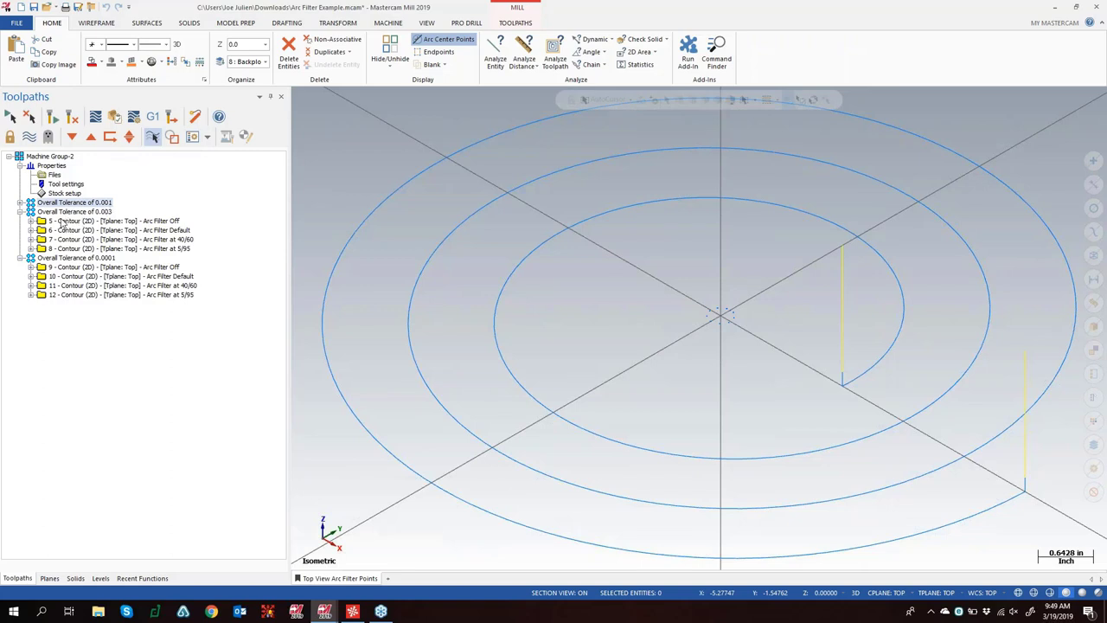
Expand operations 5 to 8 to compare their NC toolpath sizes, and review operation 5's Arc Filter / Tolerance parameters without changing them
{"action": "left_click", "coordinate": [31, 222]}
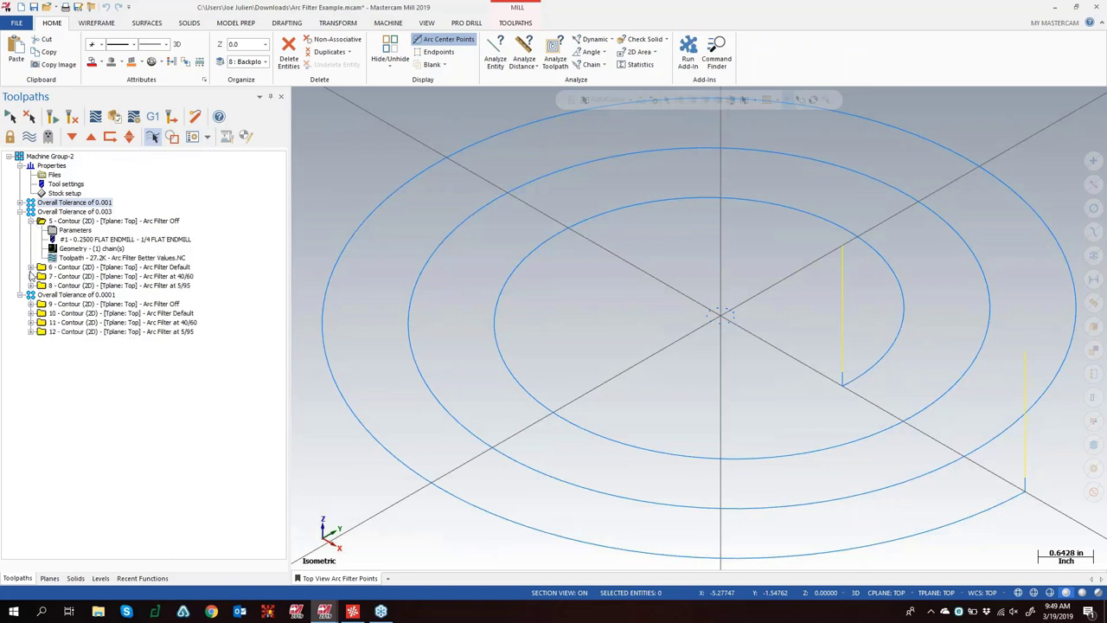
{"action": "left_click", "coordinate": [31, 267]}
{"action": "left_click", "coordinate": [31, 313]}
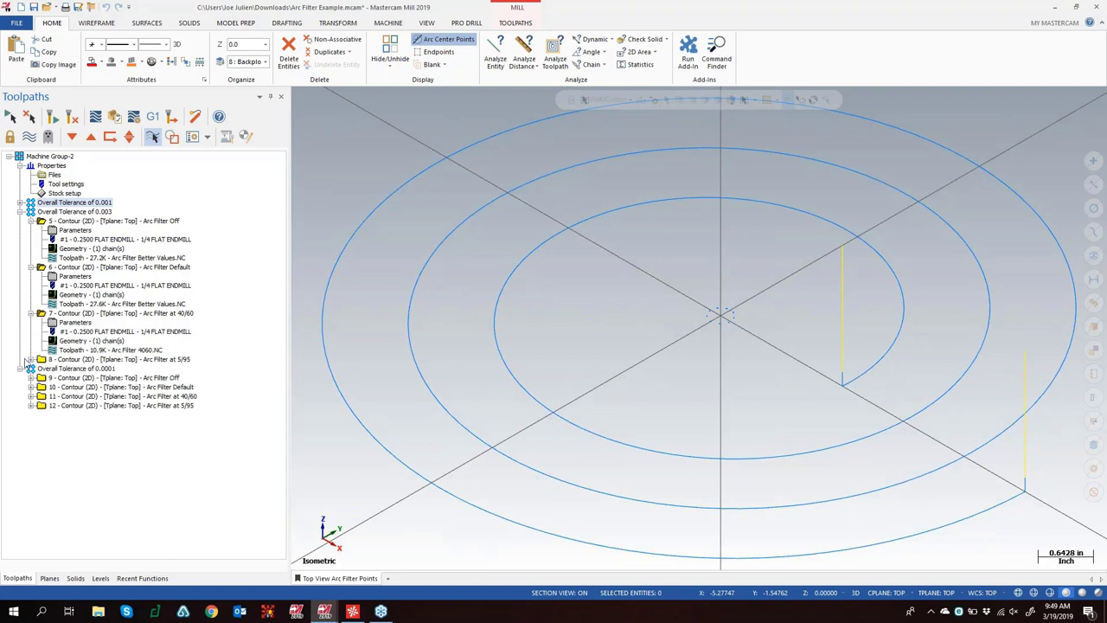
{"action": "left_click", "coordinate": [31, 359]}
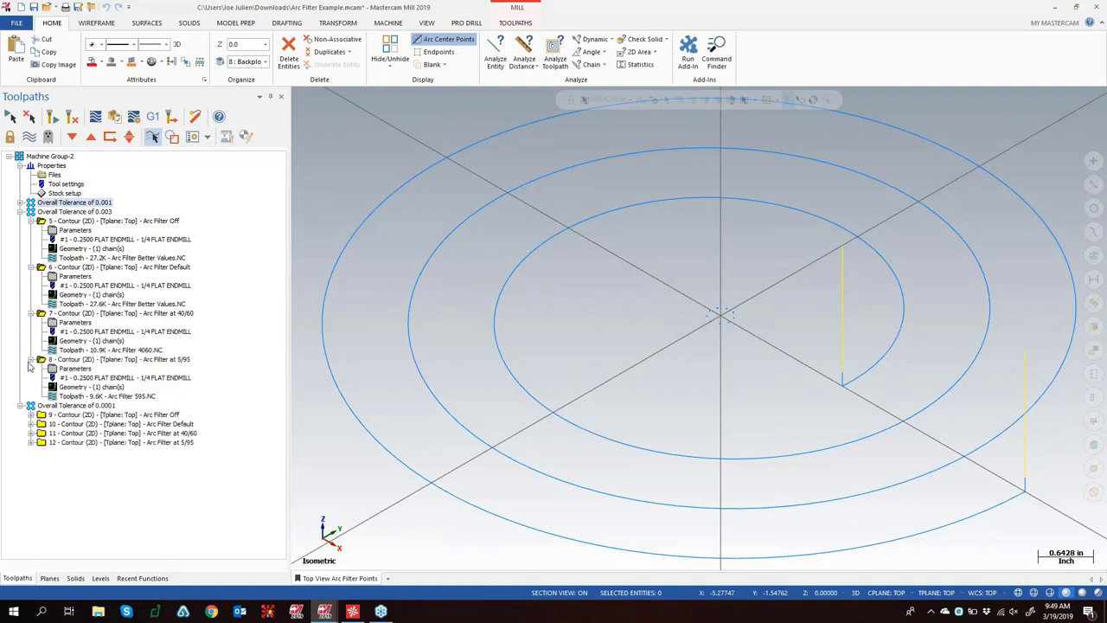
{"action": "left_click", "coordinate": [75, 230]}
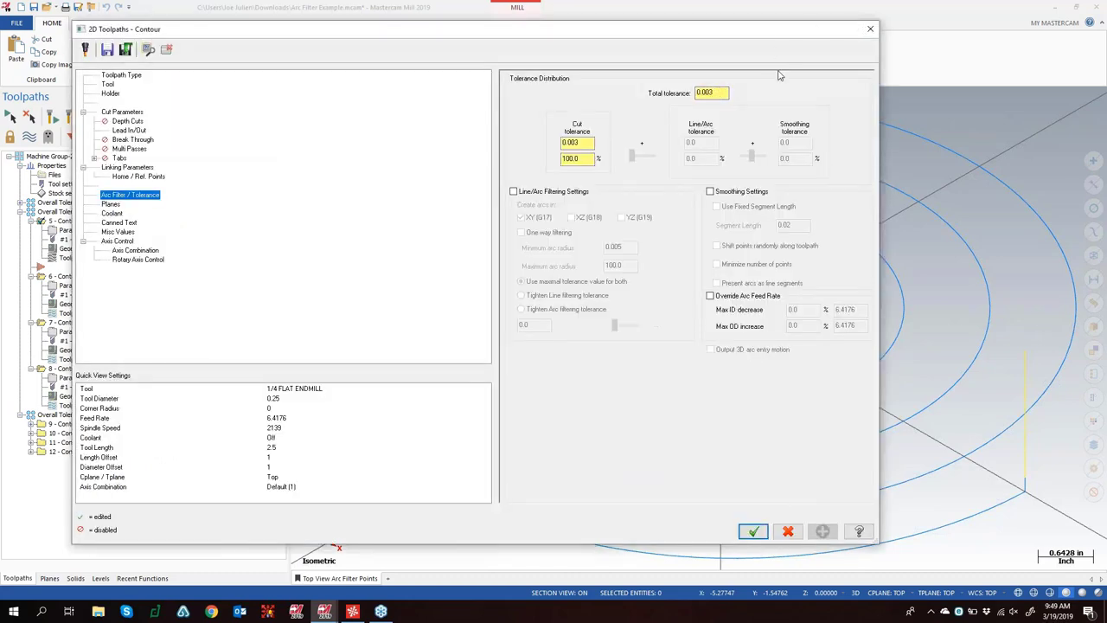
{"action": "left_click", "coordinate": [870, 33]}
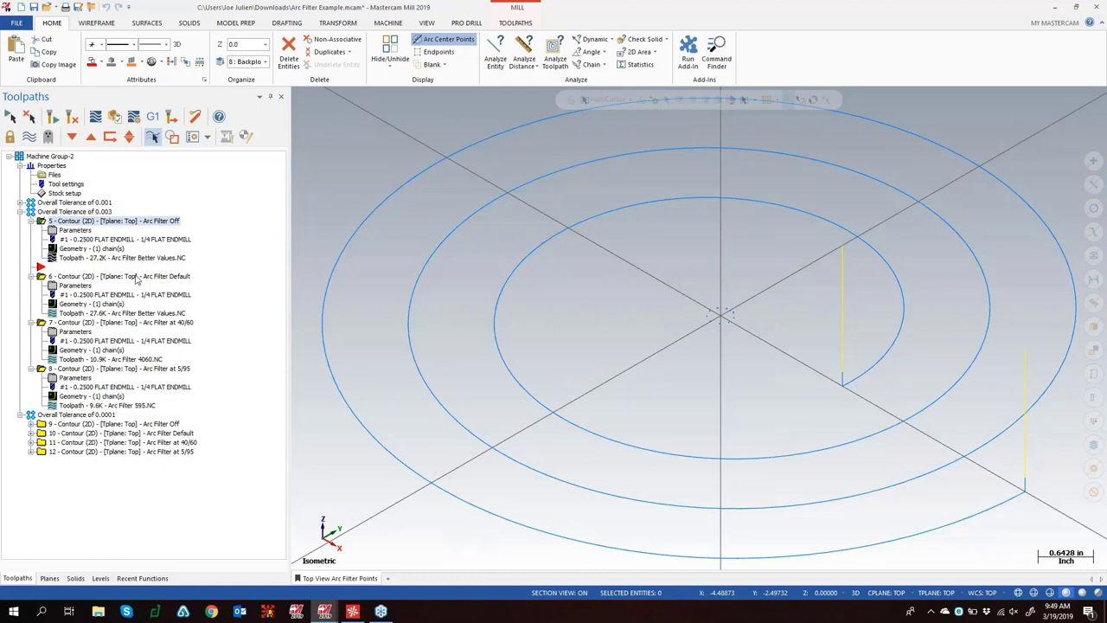
Compare the toolpath sizes of the Overall Tolerance of 0.001 group with the 0.003 group, and collapse the 0.001 group
{"action": "left_click", "coordinate": [166, 370]}
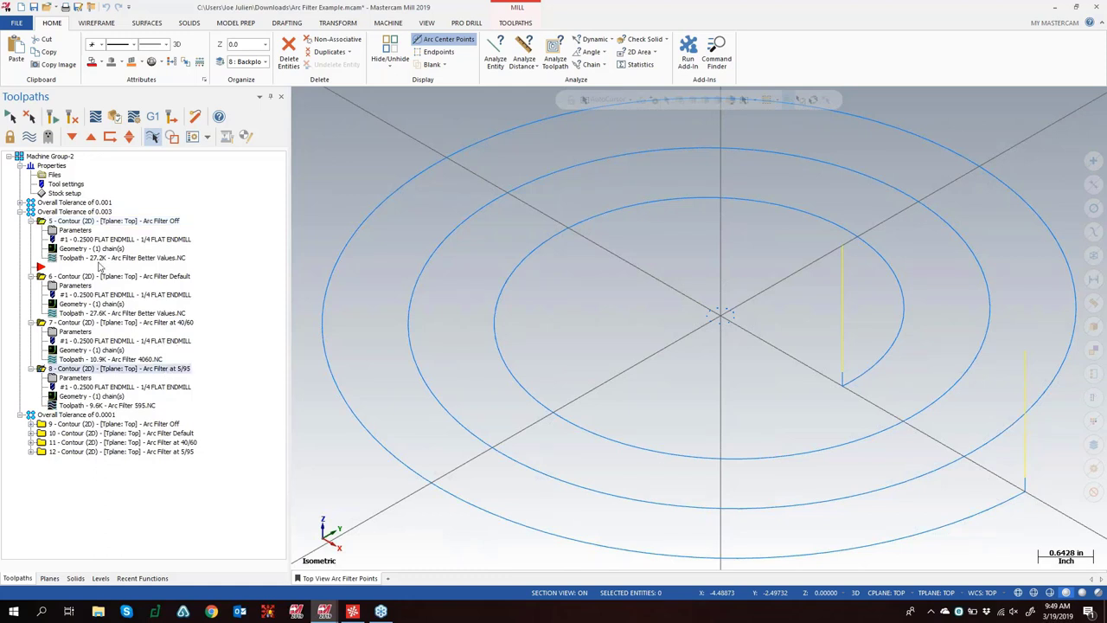
{"action": "left_click", "coordinate": [21, 203]}
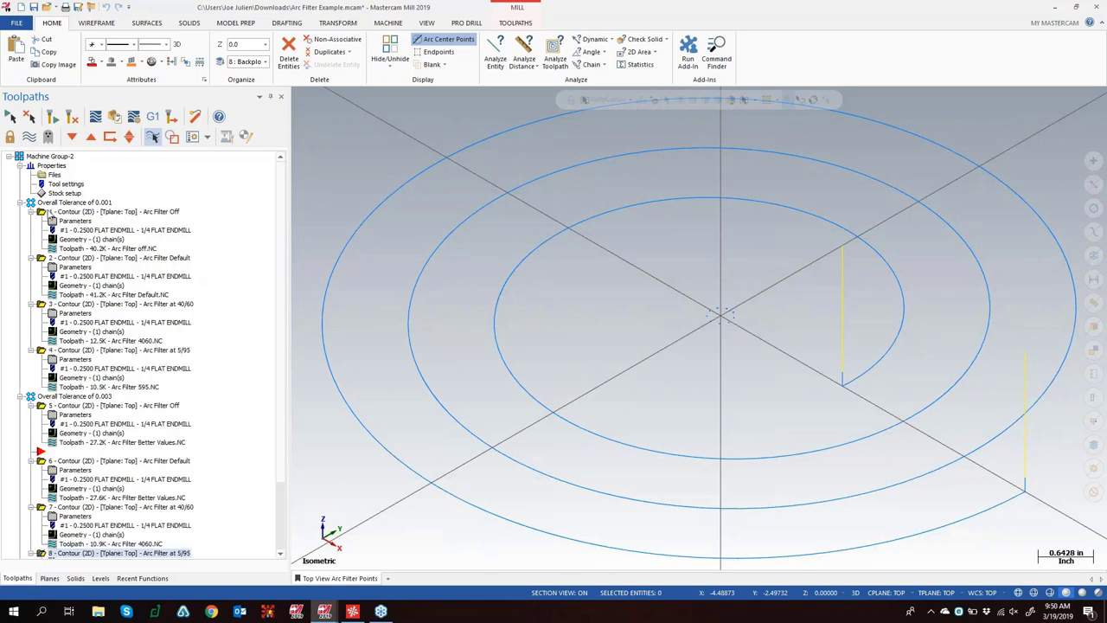
{"action": "left_click", "coordinate": [21, 204]}
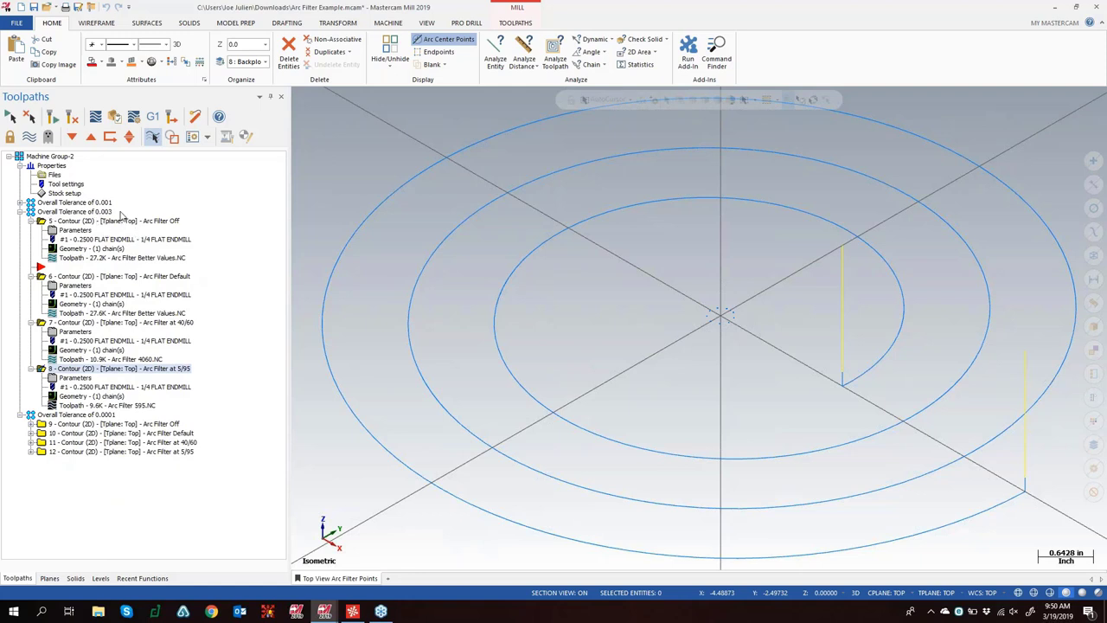
Backplot operation 1, Arc Filter Off, in the 0.001 tolerance group at a reduced playback speed, and close the backplot
{"action": "left_click", "coordinate": [102, 222]}
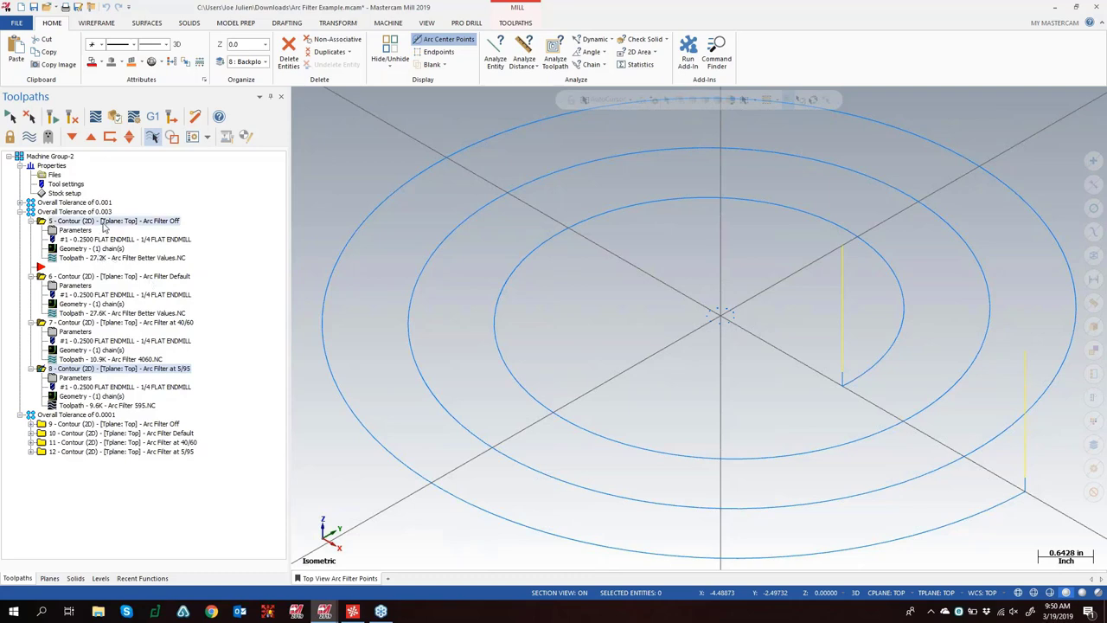
{"action": "left_click", "coordinate": [20, 202]}
{"action": "left_click", "coordinate": [80, 213]}
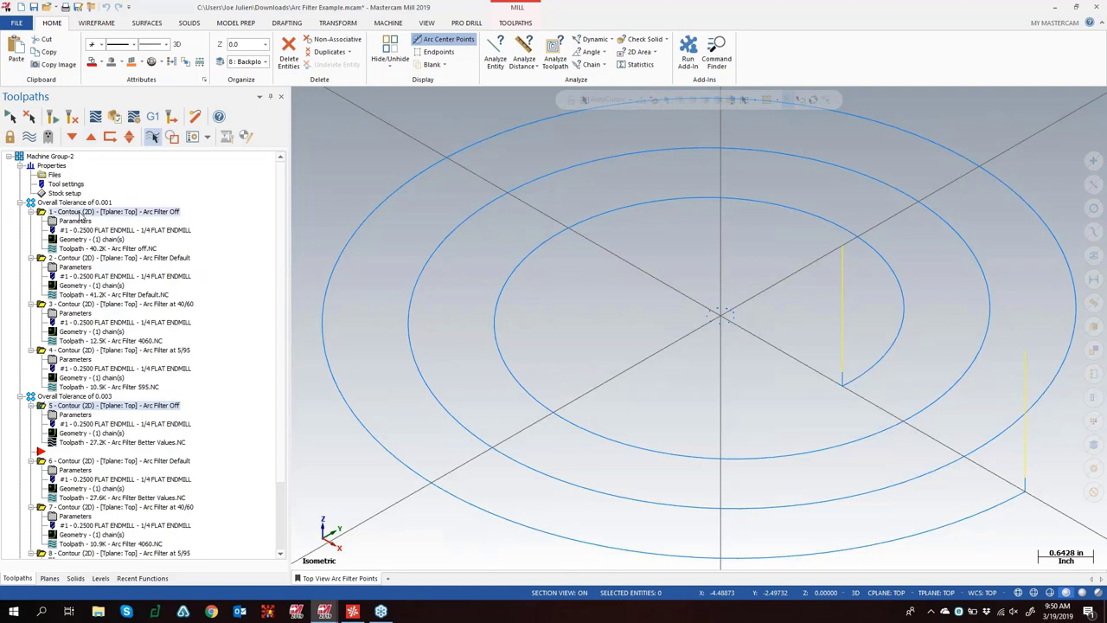
{"action": "left_click", "coordinate": [96, 119]}
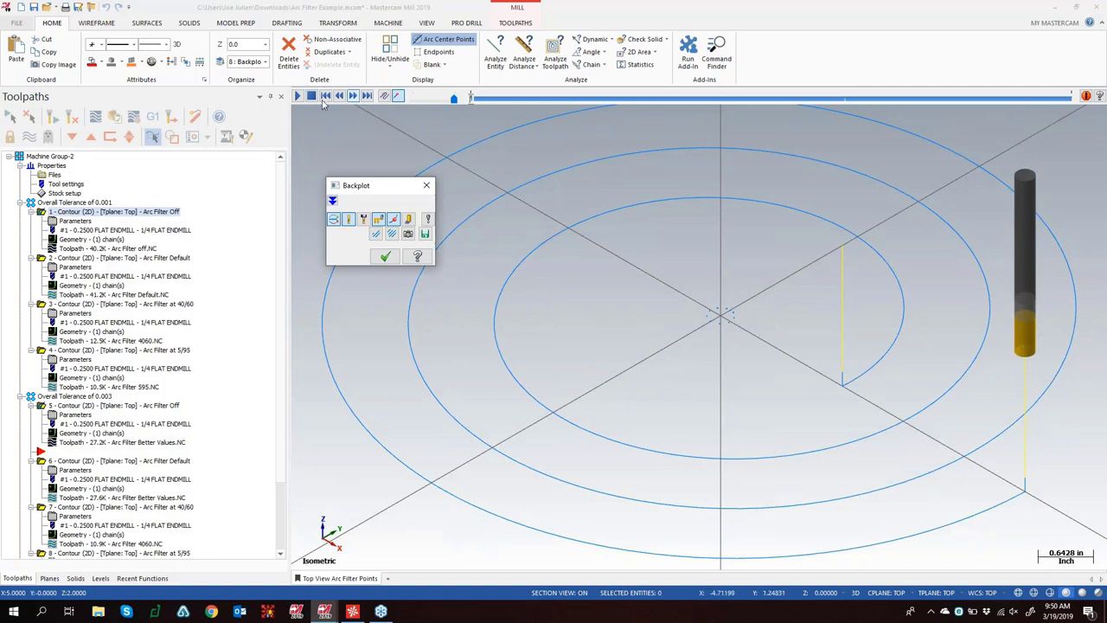
{"action": "left_click", "coordinate": [296, 96]}
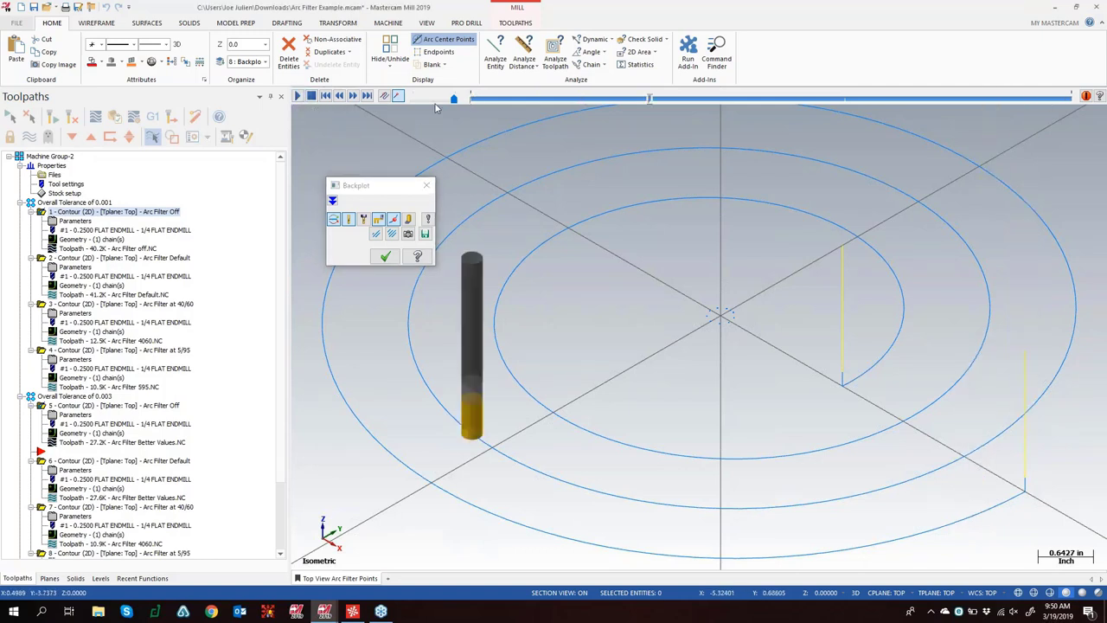
{"action": "mouse_move", "coordinate": [454, 99]}
{"action": "left_mouse_down"}
{"action": "mouse_move", "coordinate": [428, 101]}
{"action": "mouse_move", "coordinate": [441, 102]}
{"action": "left_mouse_up"}
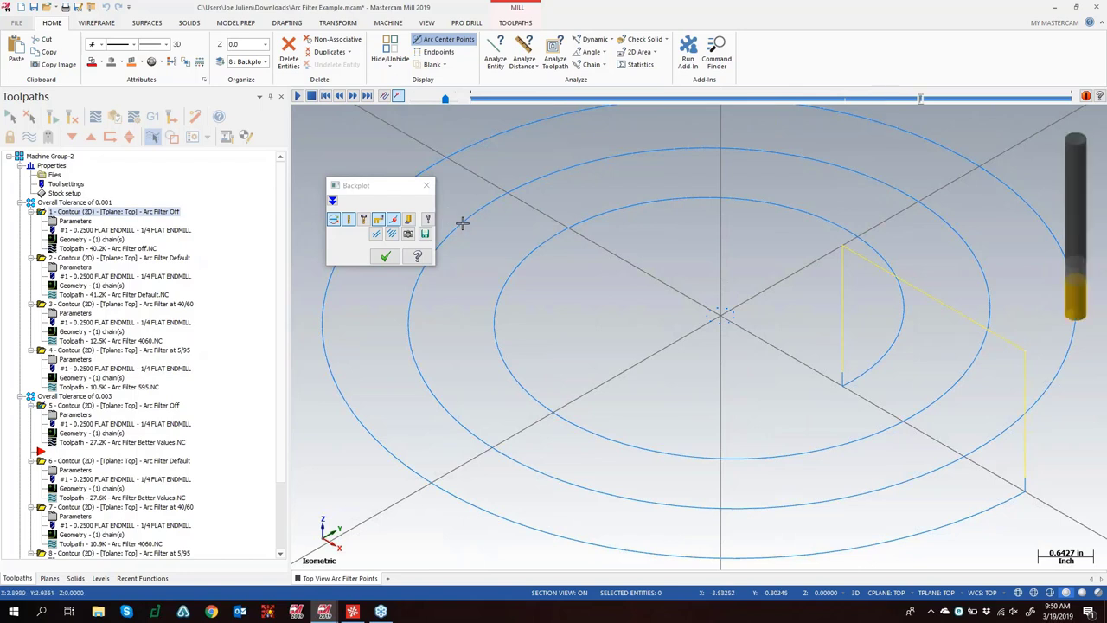
{"action": "left_click", "coordinate": [427, 187]}
Collapse operations 1, 2, 5 and 6 to compare the 40/60 and 5/95 toolpath sizes at tolerances of 0.001 and 0.003
{"action": "scroll", "coordinate": [86, 413], "scroll_direction": "down", "scroll_amount": 1}
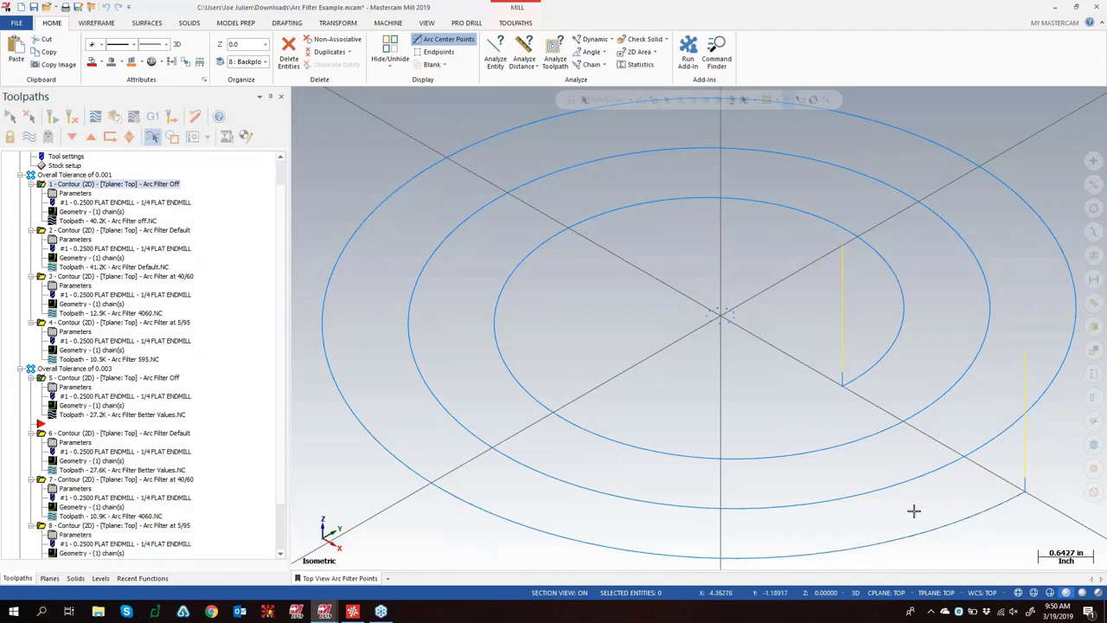
{"action": "left_click", "coordinate": [30, 379]}
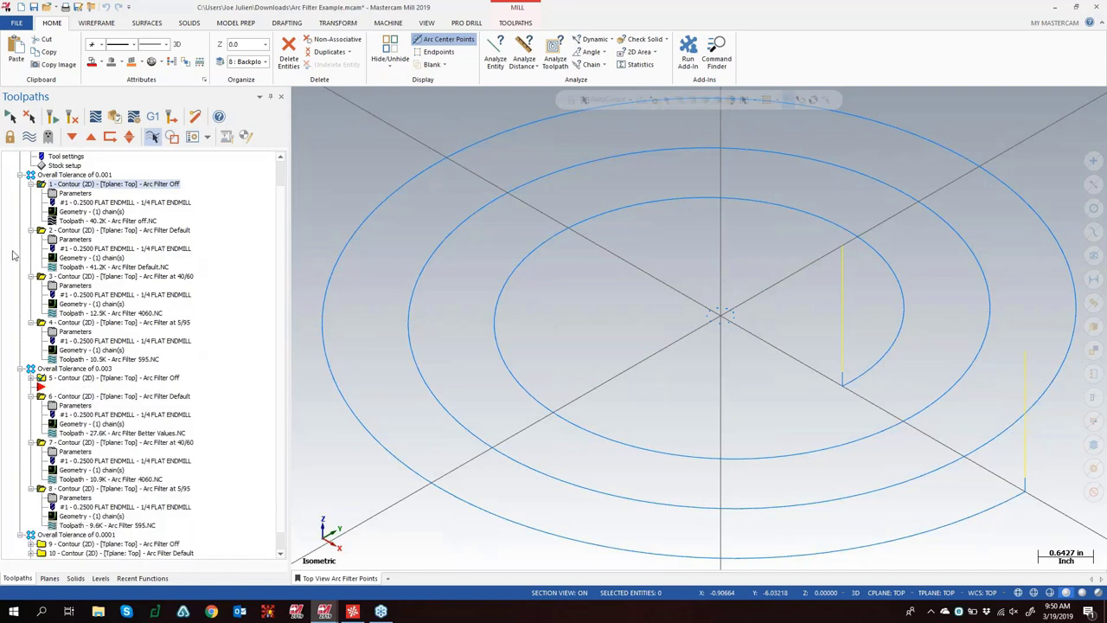
{"action": "left_click", "coordinate": [31, 185]}
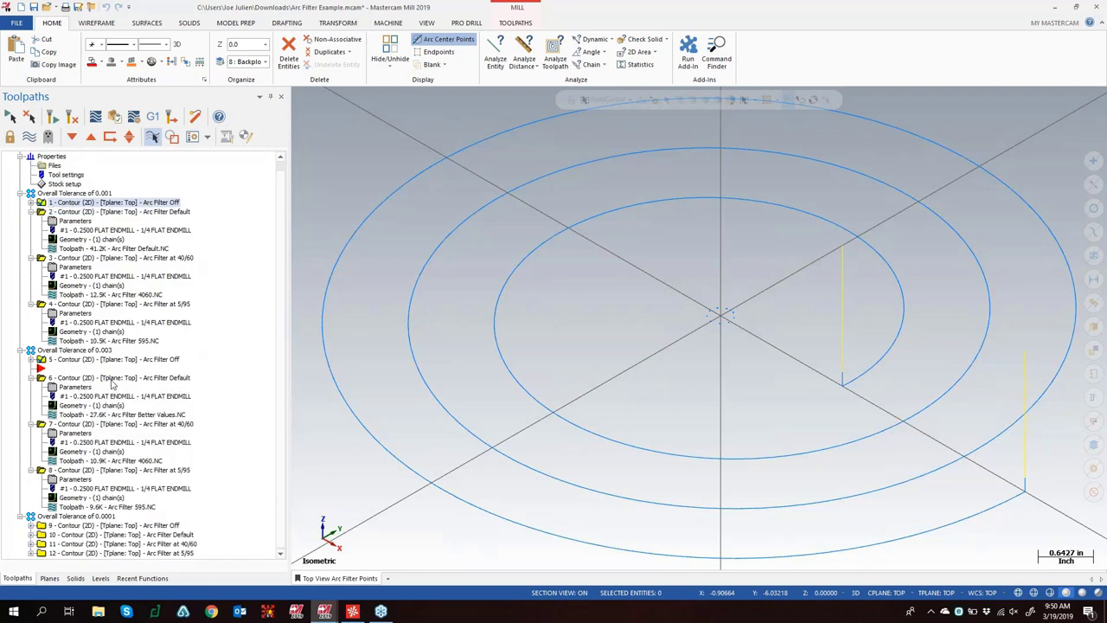
{"action": "left_click", "coordinate": [31, 379]}
{"action": "left_click", "coordinate": [31, 222]}
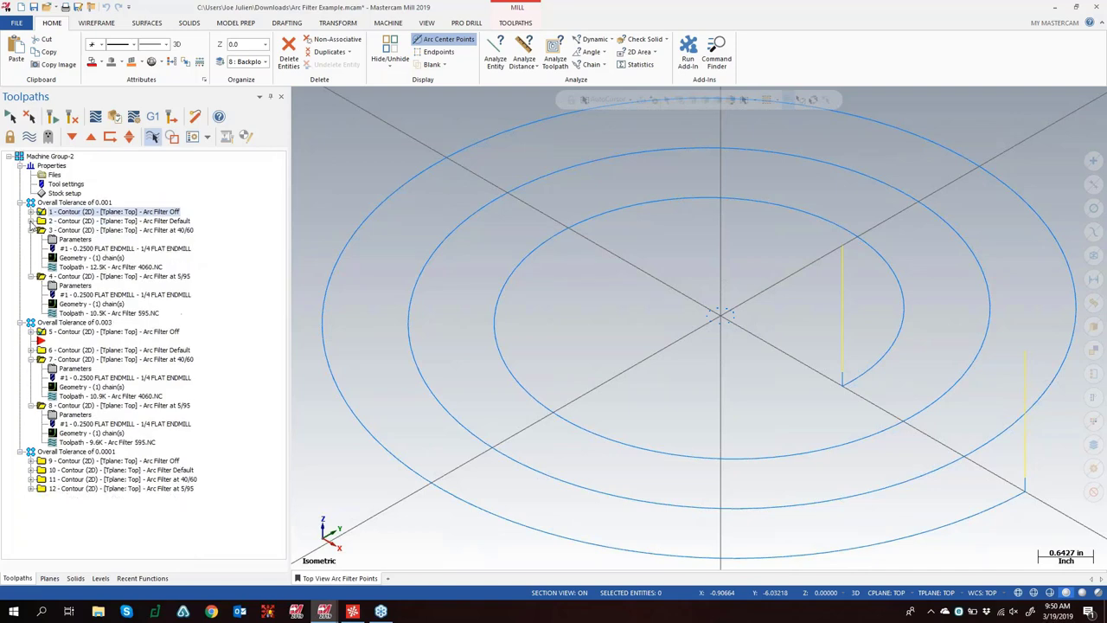
Backplot operation 3, Arc Filter at 40/60, play its toolpath along the spiral, and close the backplot
{"action": "left_click", "coordinate": [93, 360]}
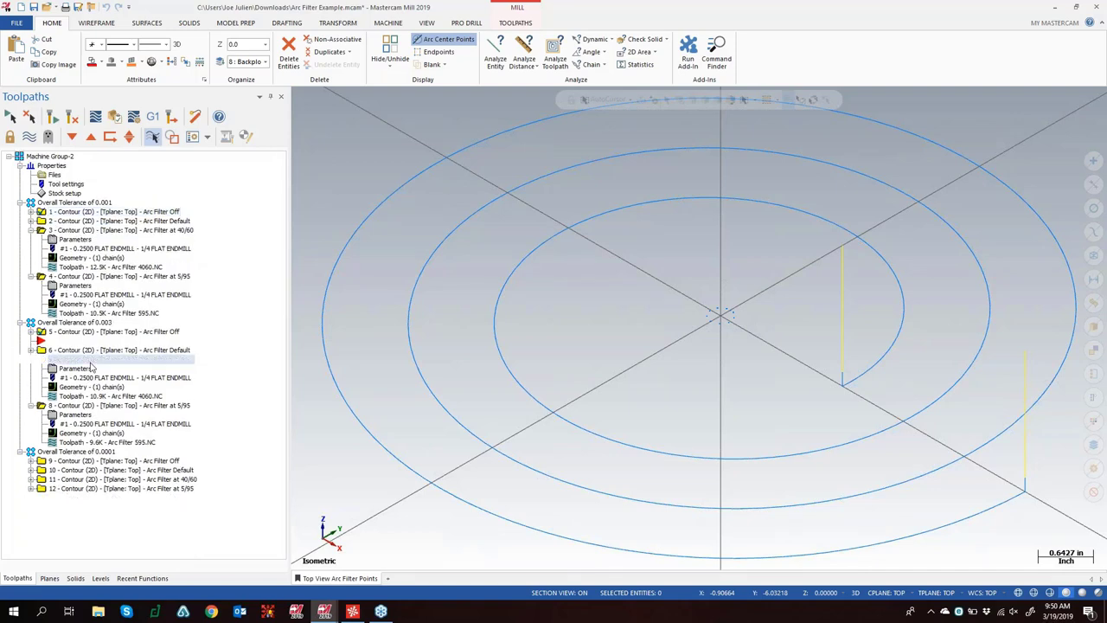
{"action": "left_click", "coordinate": [86, 231]}
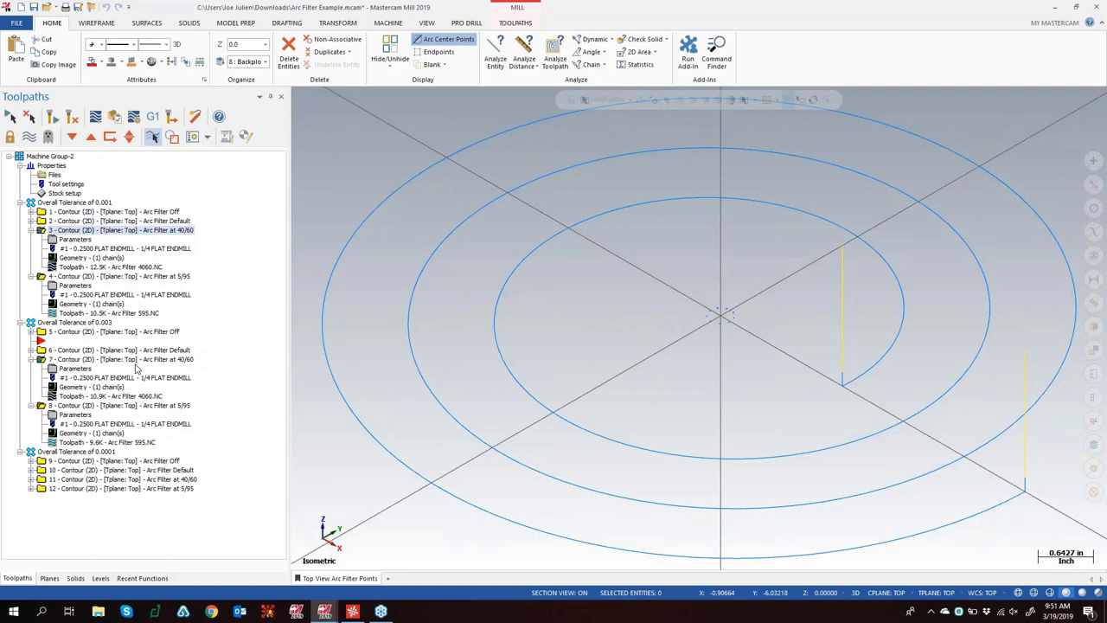
{"action": "left_click", "coordinate": [96, 115]}
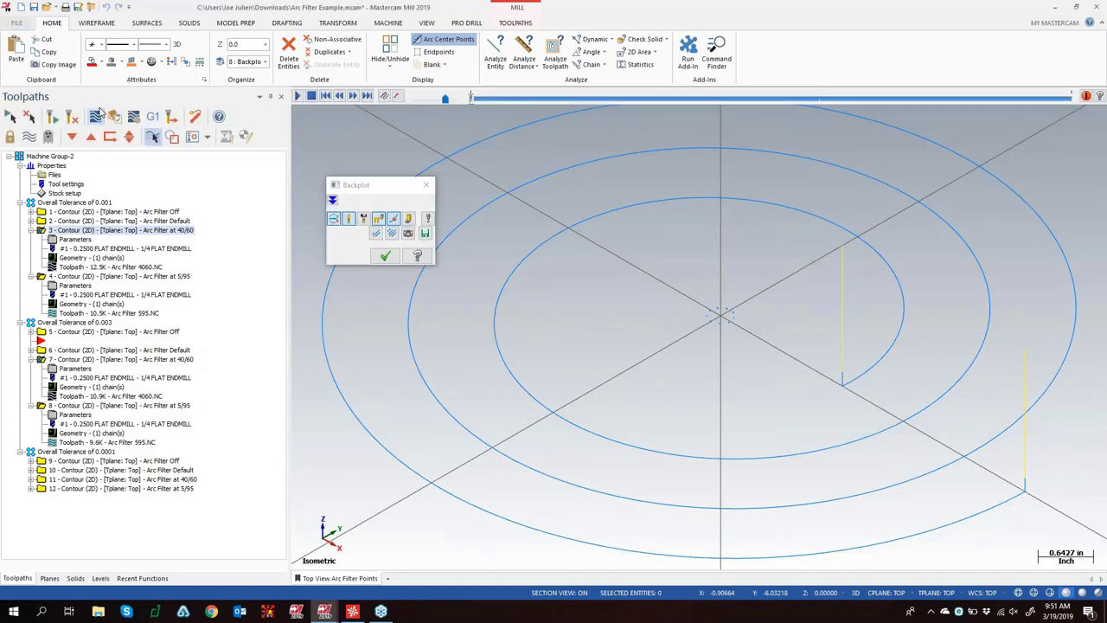
{"action": "left_click", "coordinate": [297, 95]}
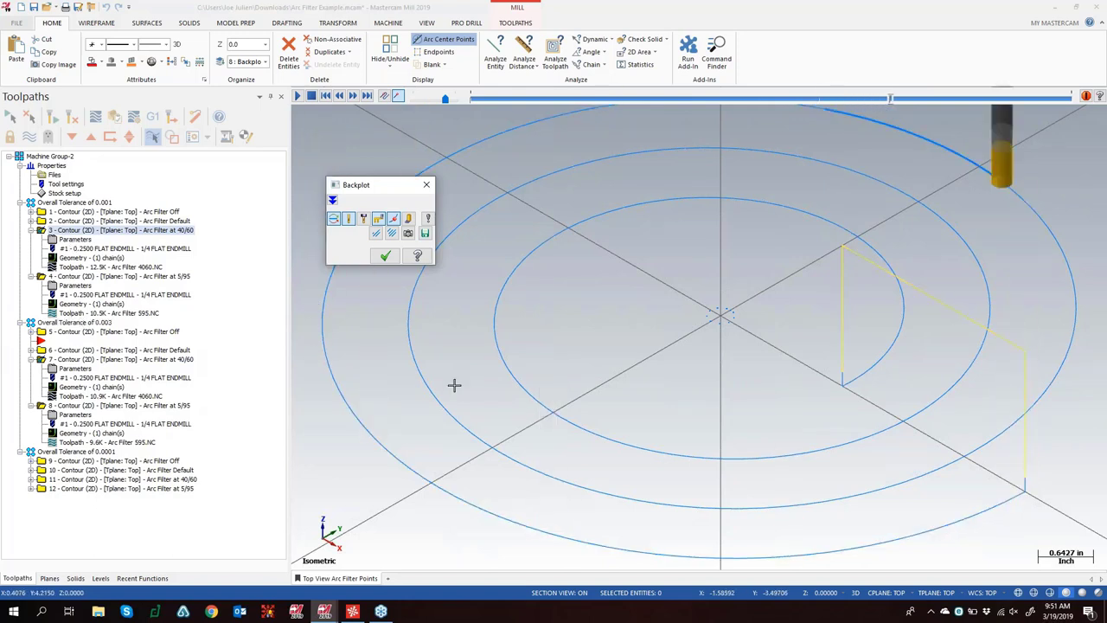
{"action": "left_click", "coordinate": [429, 186]}
Collapse operations 3, 4, 7 and 8, and expand the Arc Filter Off operations 9, 5 and 1 to compare their NC toolpath sizes
{"action": "left_click", "coordinate": [30, 231]}
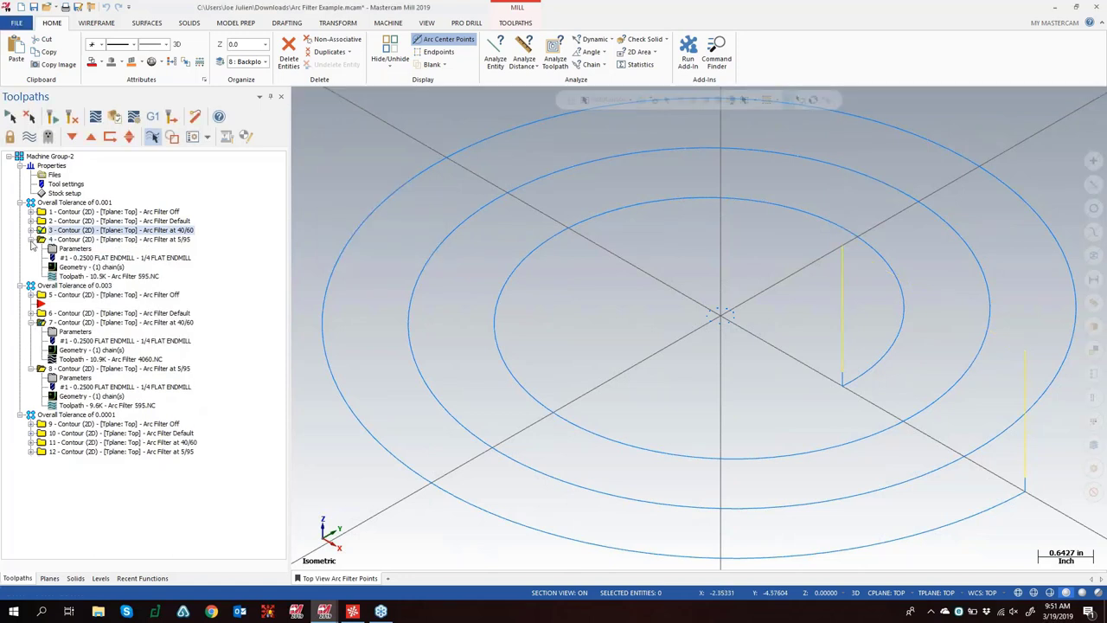
{"action": "left_click", "coordinate": [30, 239]}
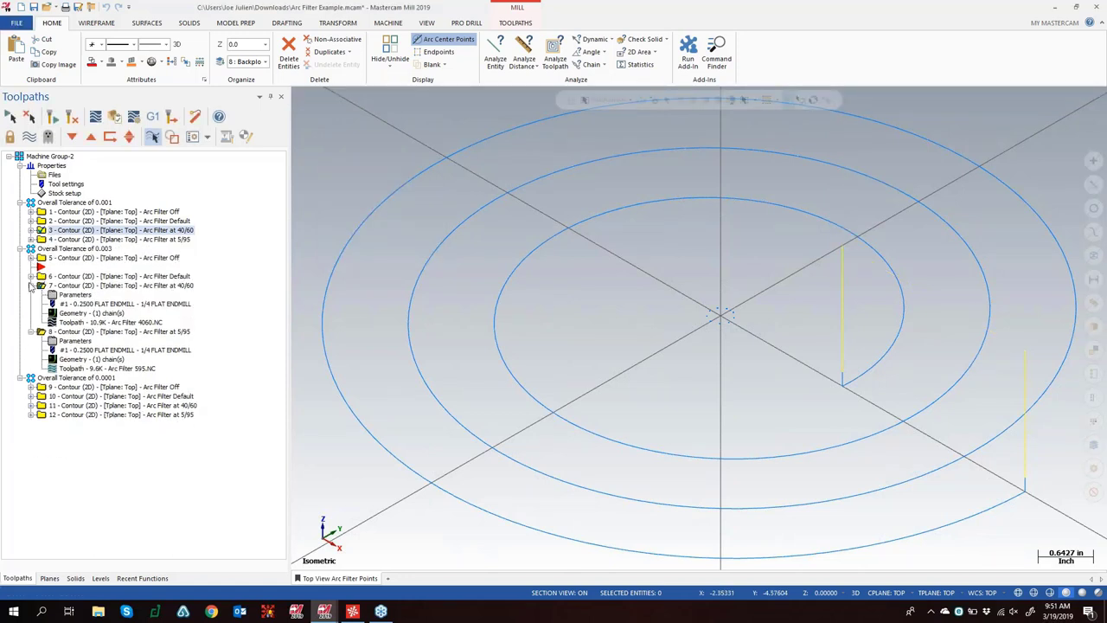
{"action": "left_click", "coordinate": [30, 286]}
{"action": "left_click", "coordinate": [30, 294]}
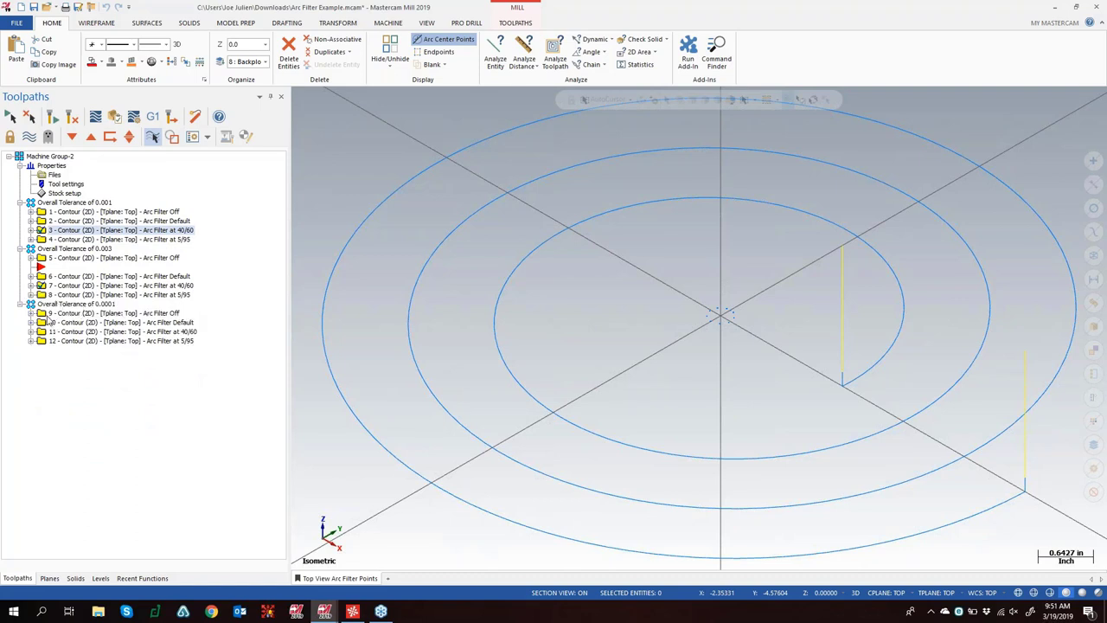
{"action": "left_click", "coordinate": [31, 313]}
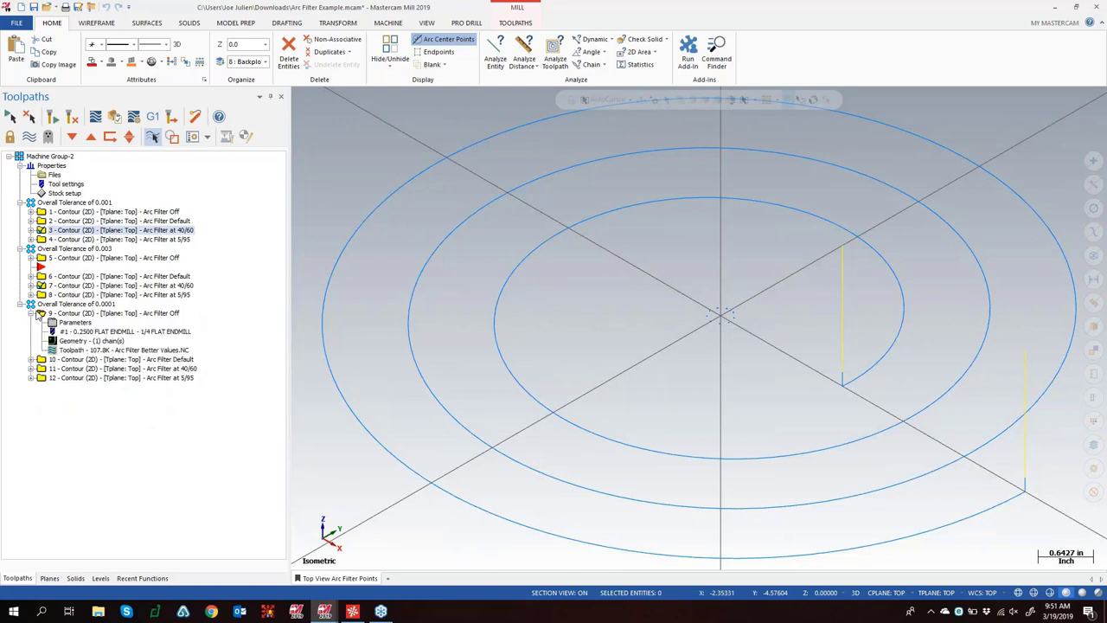
{"action": "left_click", "coordinate": [30, 257]}
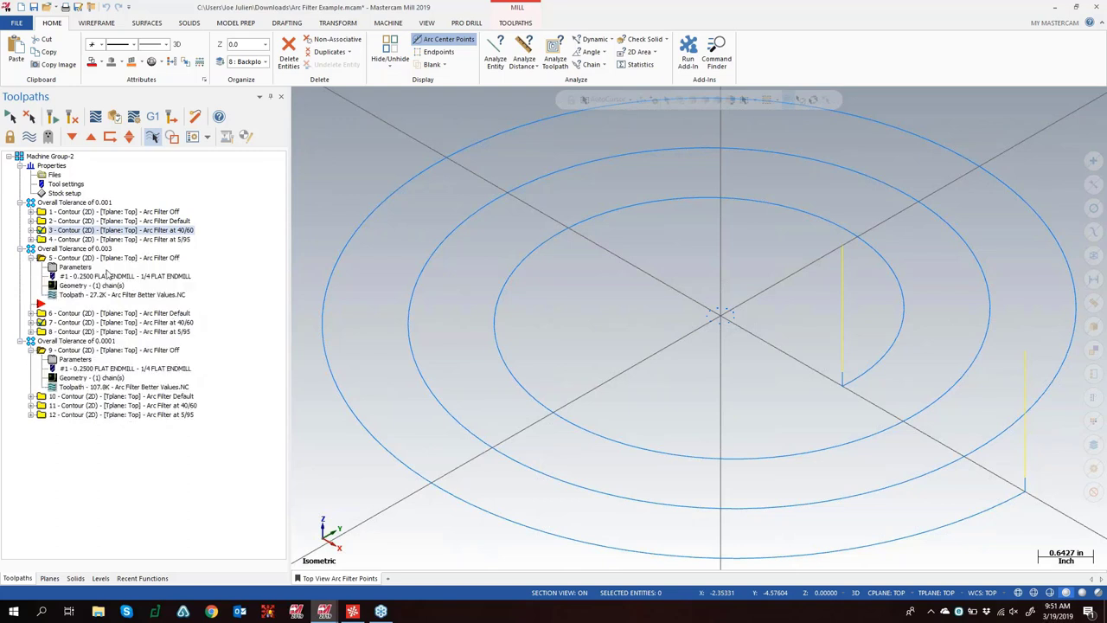
{"action": "left_click", "coordinate": [31, 212]}
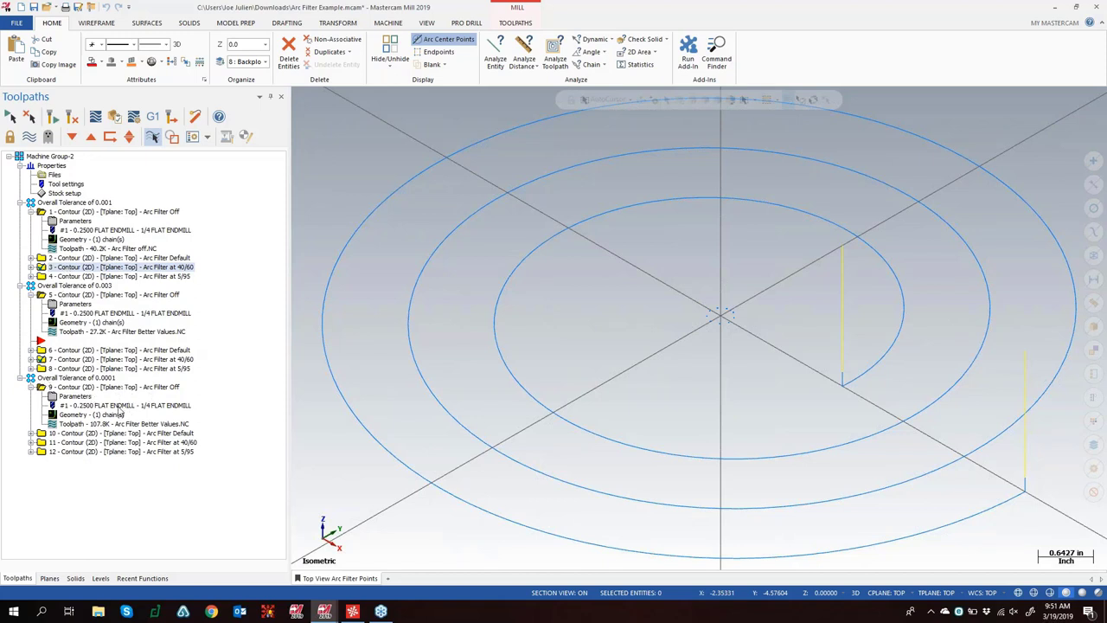
Backplot operation 9, Arc Filter Off at 0.0001 tolerance, and inspect the spiral toolpath up close with the backplot dialog moved clear of the outer curve
{"action": "left_click", "coordinate": [51, 388]}
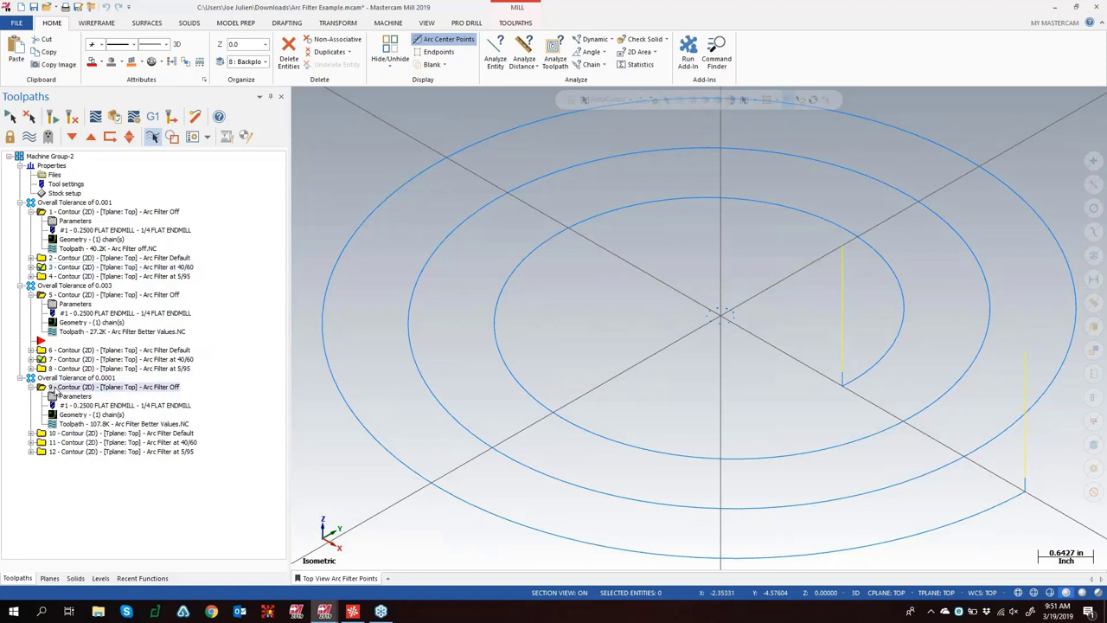
{"action": "key", "text": "F2"}
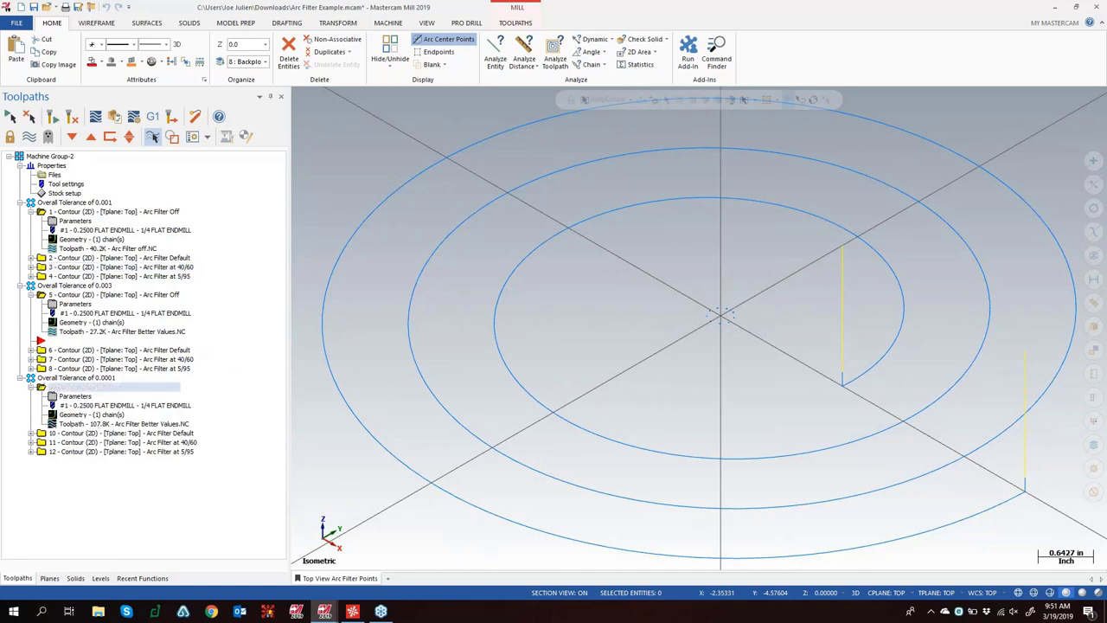
{"action": "key", "text": "Escape"}
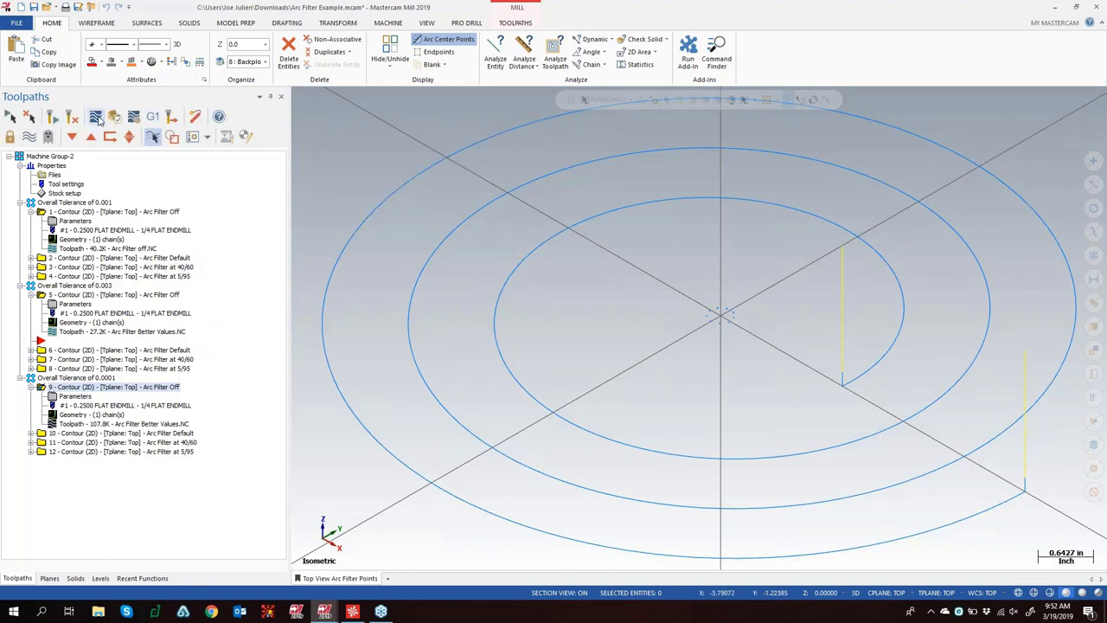
{"action": "left_click", "coordinate": [96, 117]}
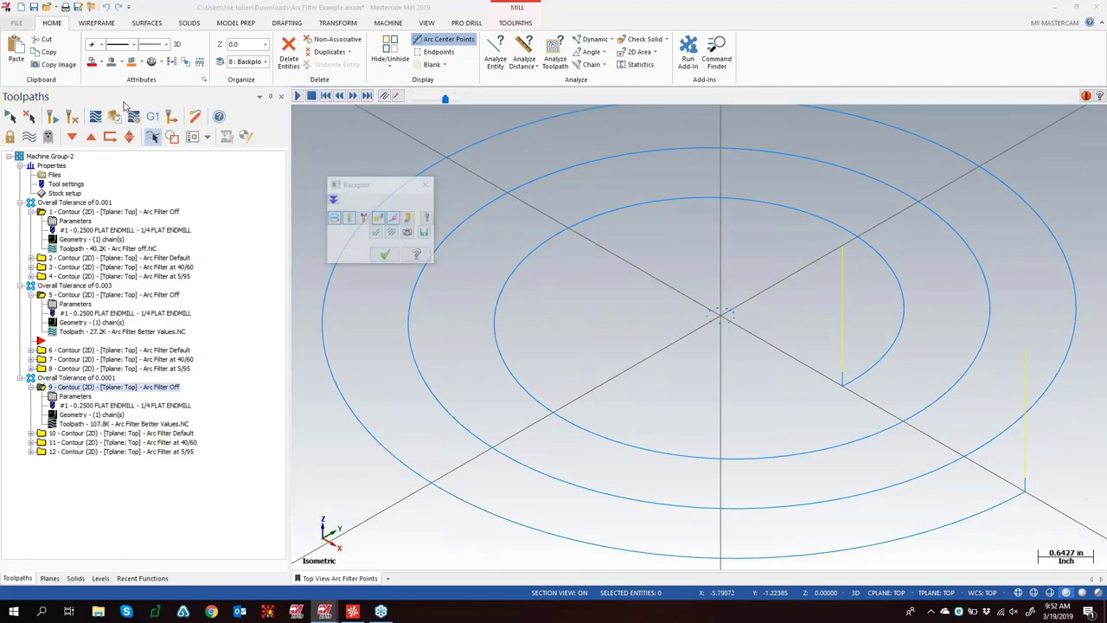
{"action": "left_click", "coordinate": [296, 96]}
{"action": "scroll", "coordinate": [338, 447], "scroll_direction": "up", "scroll_amount": 2}
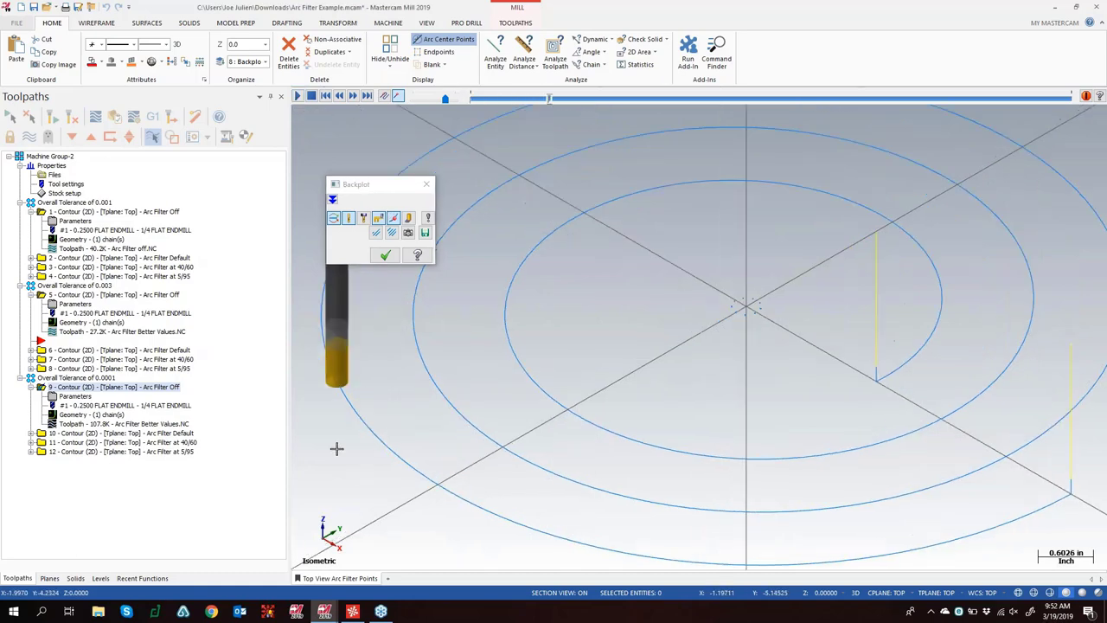
{"action": "scroll", "coordinate": [361, 134], "scroll_direction": "up", "scroll_amount": 3}
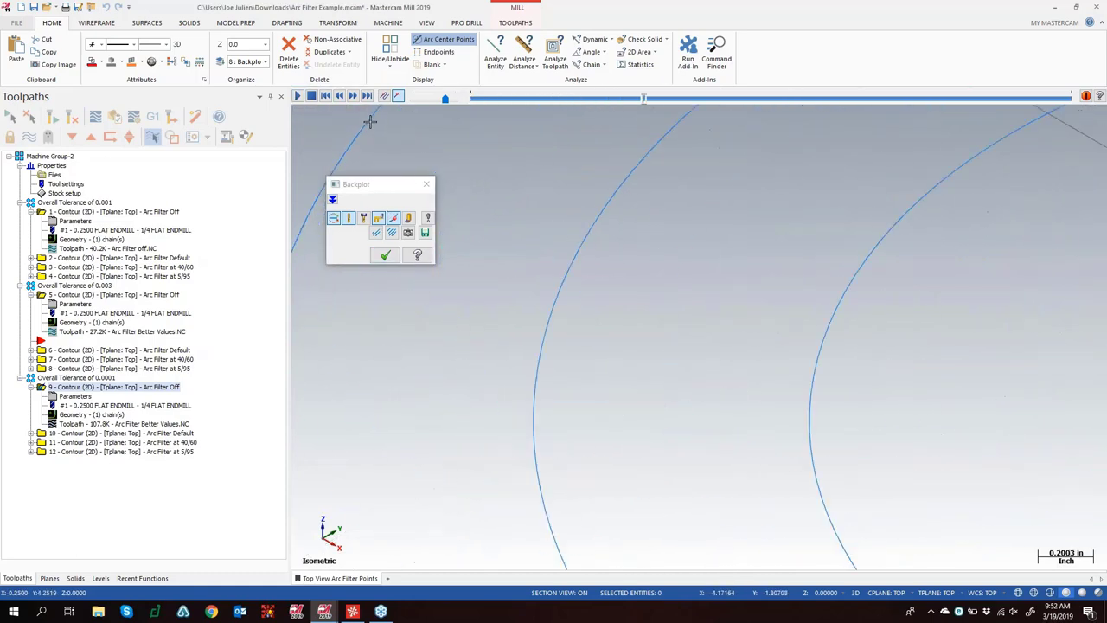
{"action": "scroll", "coordinate": [368, 126], "scroll_direction": "up", "scroll_amount": 1}
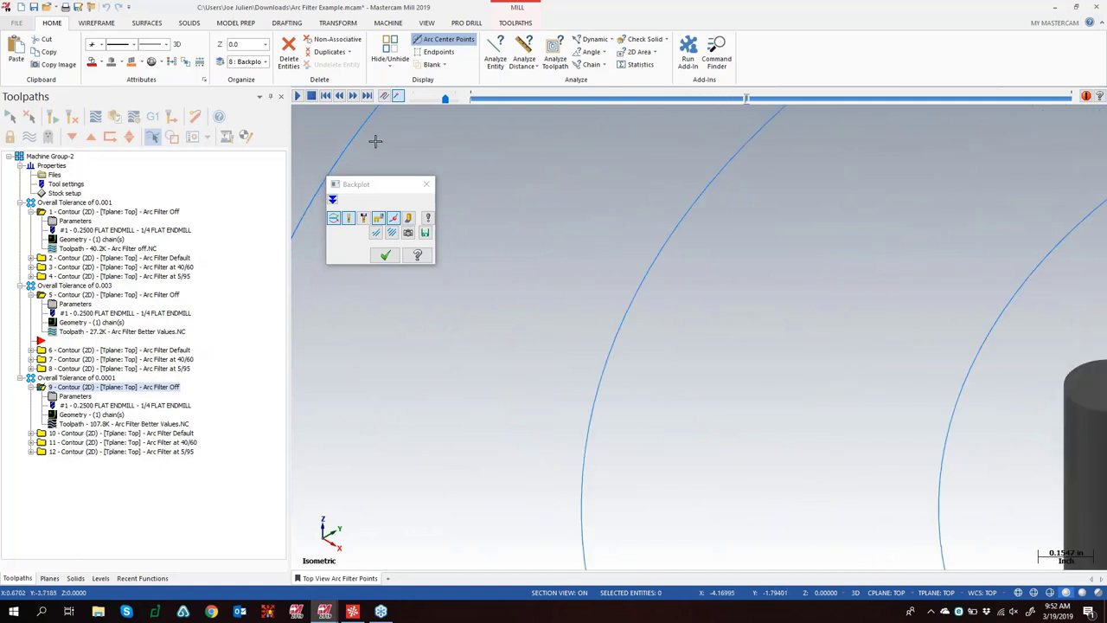
{"action": "left_click_drag", "start_coordinate": [389, 186], "coordinate": [500, 186]}
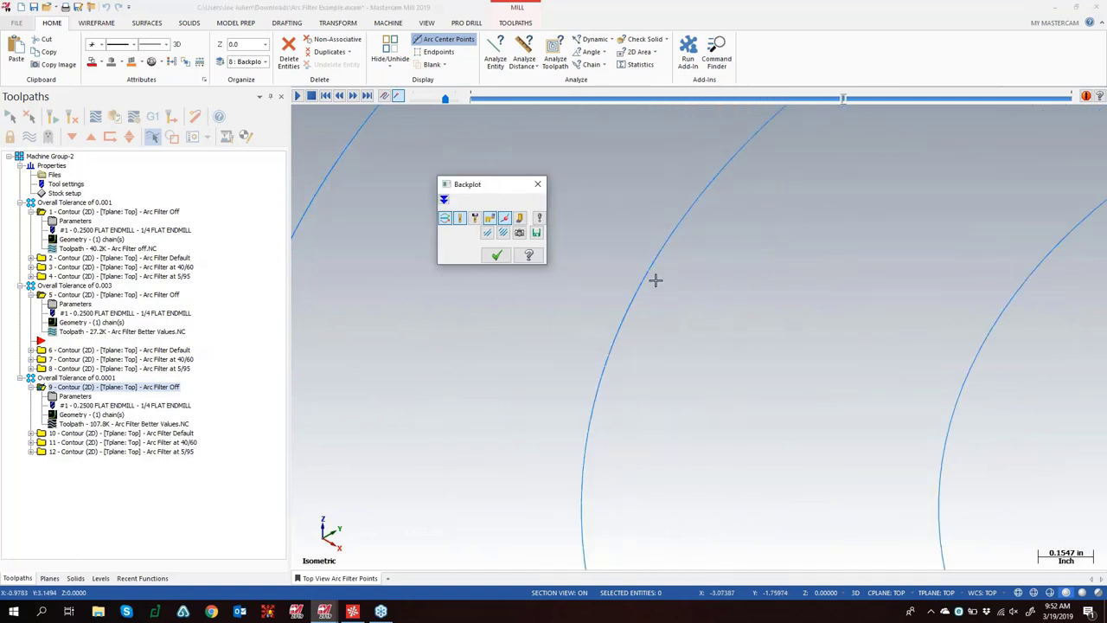
Close the backplot of operation 9 and restore the full spiral view
{"action": "left_click", "coordinate": [538, 184]}
{"action": "right_click", "coordinate": [532, 161]}
{"action": "key", "text": "Escape"}
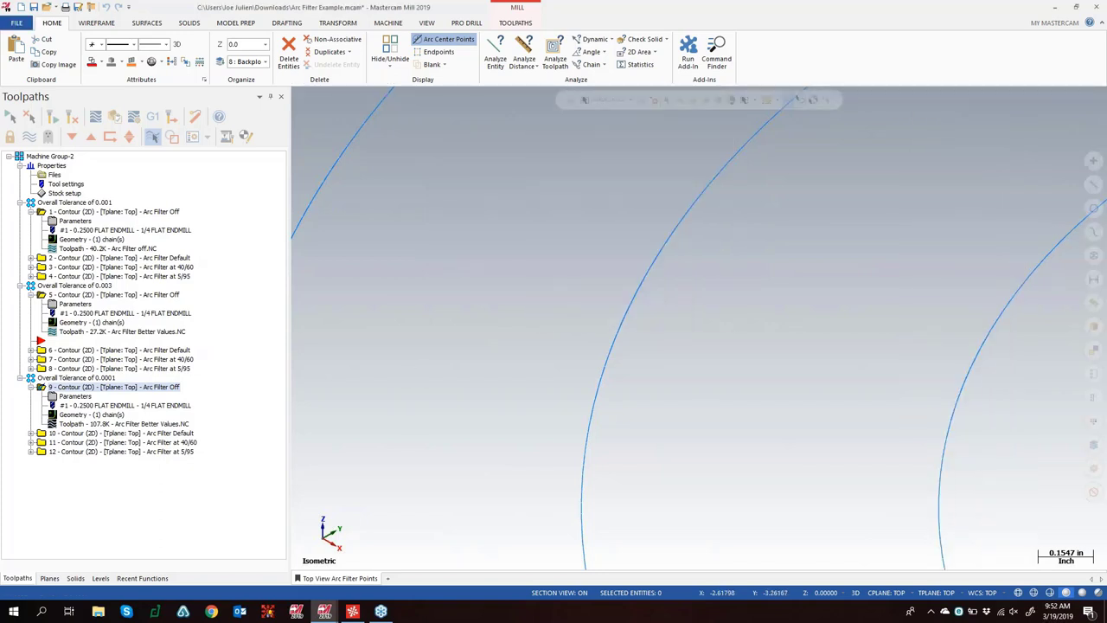
{"action": "left_click", "coordinate": [340, 578]}
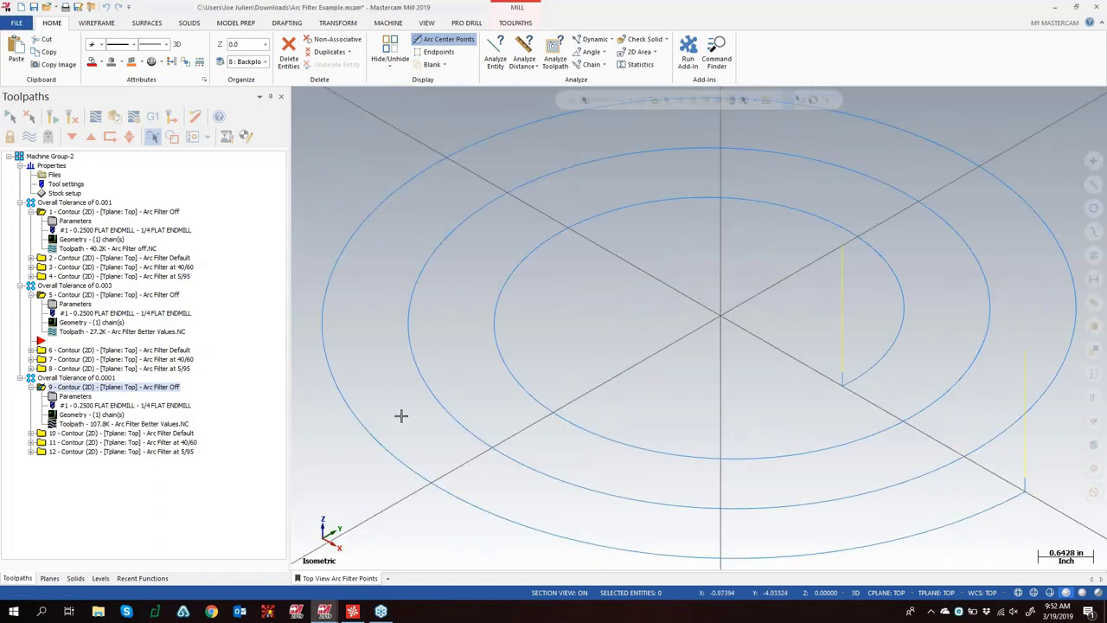
Expand operations 12, 11 and 10 and collapse the 0.003 and 0.001 tolerance groups to compare toolpath sizes at 0.0001
{"action": "left_click", "coordinate": [30, 452]}
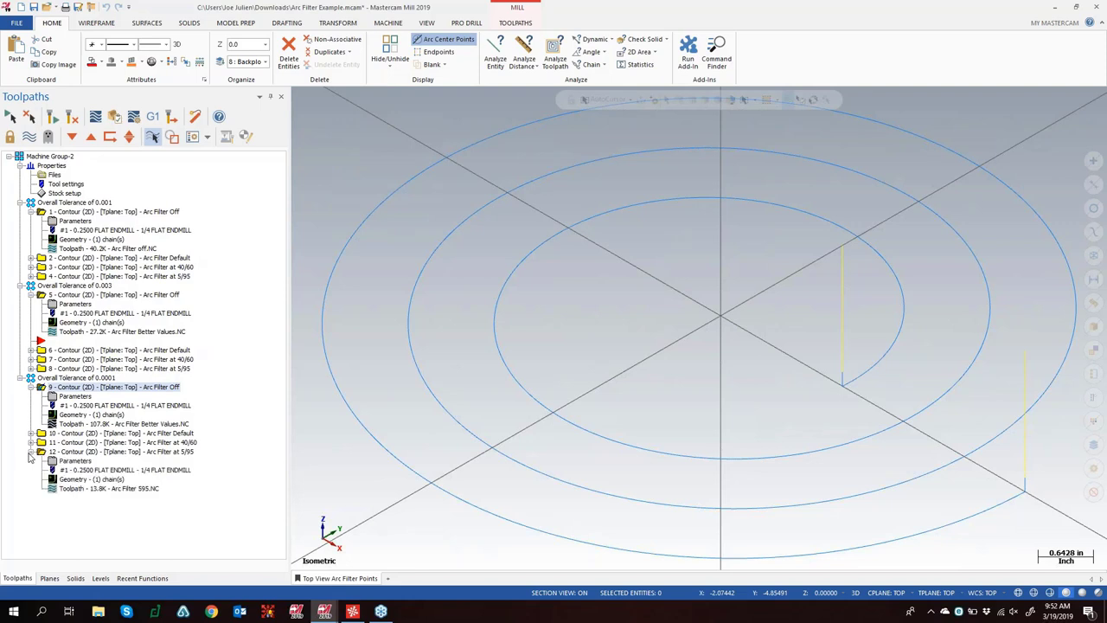
{"action": "left_click", "coordinate": [110, 453]}
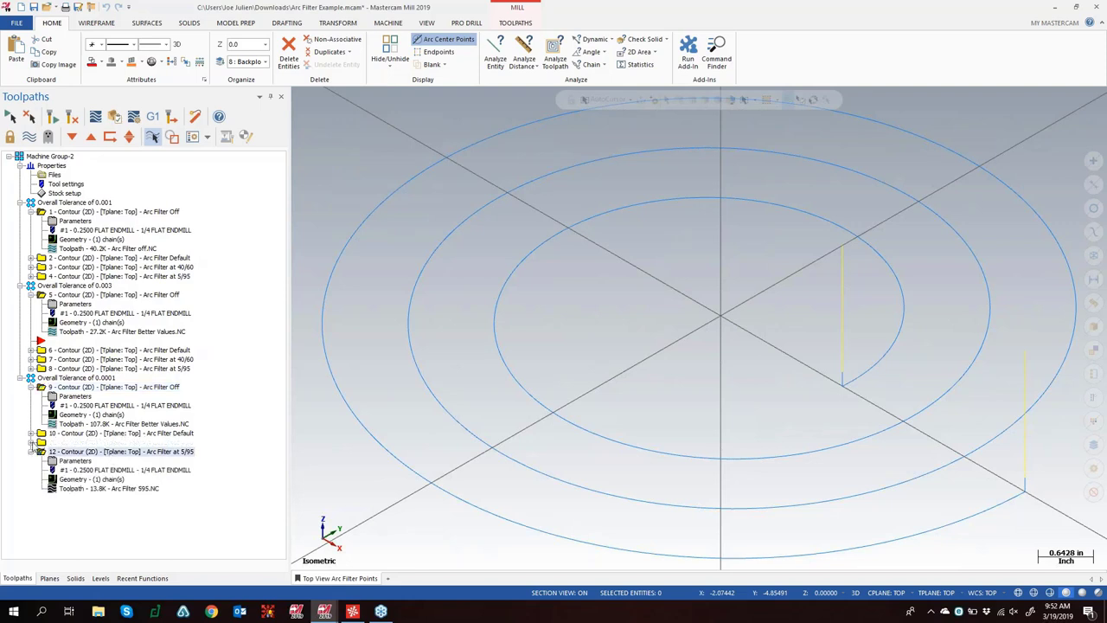
{"action": "left_click", "coordinate": [30, 442]}
{"action": "left_click", "coordinate": [31, 432]}
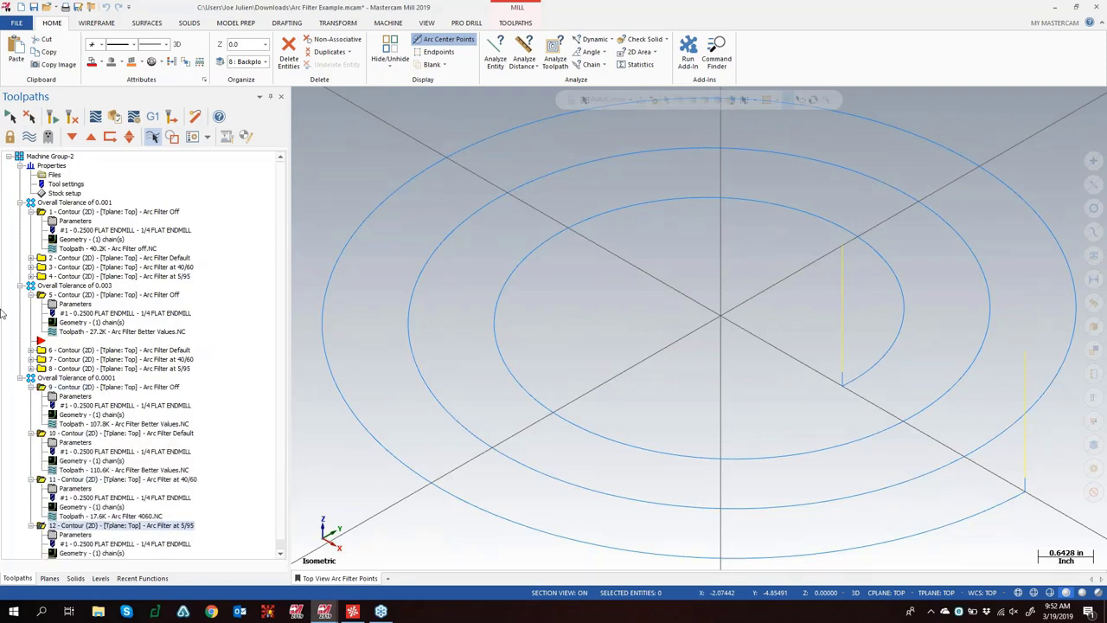
{"action": "left_click", "coordinate": [21, 285]}
{"action": "left_click", "coordinate": [21, 202]}
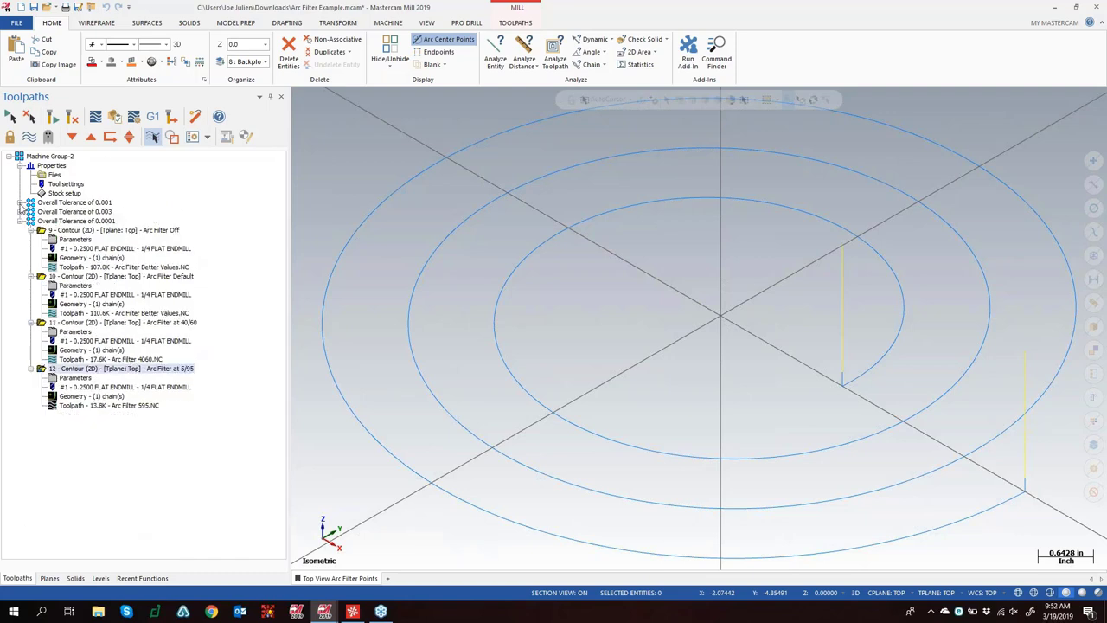
Review operation 12's Arc Filter / Tolerance settings, checking the minimum and maximum arc radius and total tolerance, and close the parameters
{"action": "left_click", "coordinate": [74, 378]}
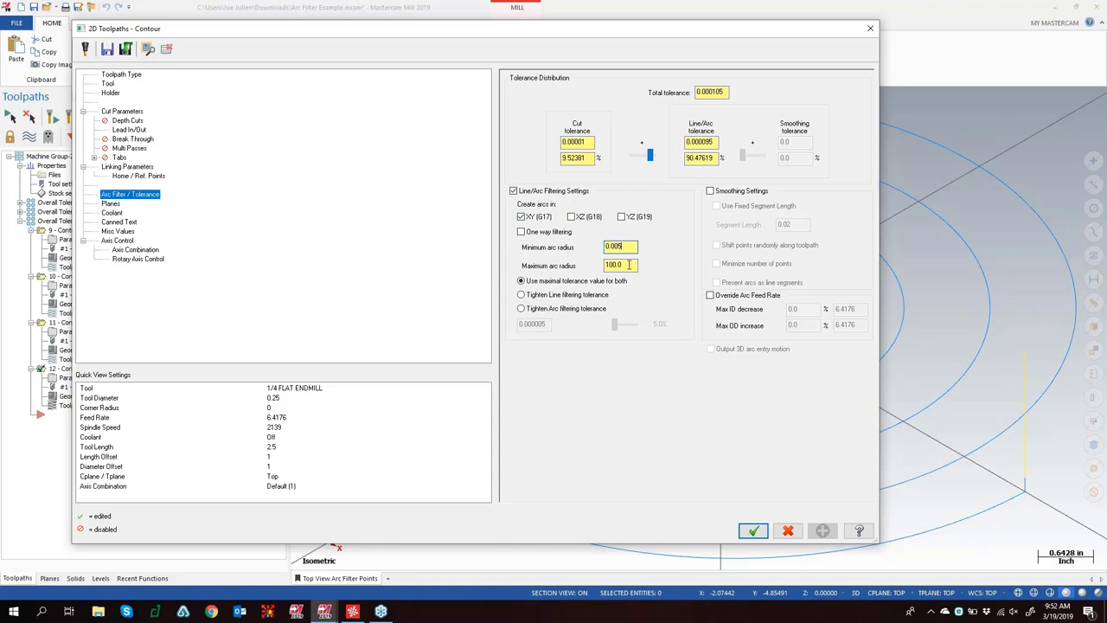
{"action": "left_click", "coordinate": [629, 247]}
{"action": "left_click", "coordinate": [628, 265]}
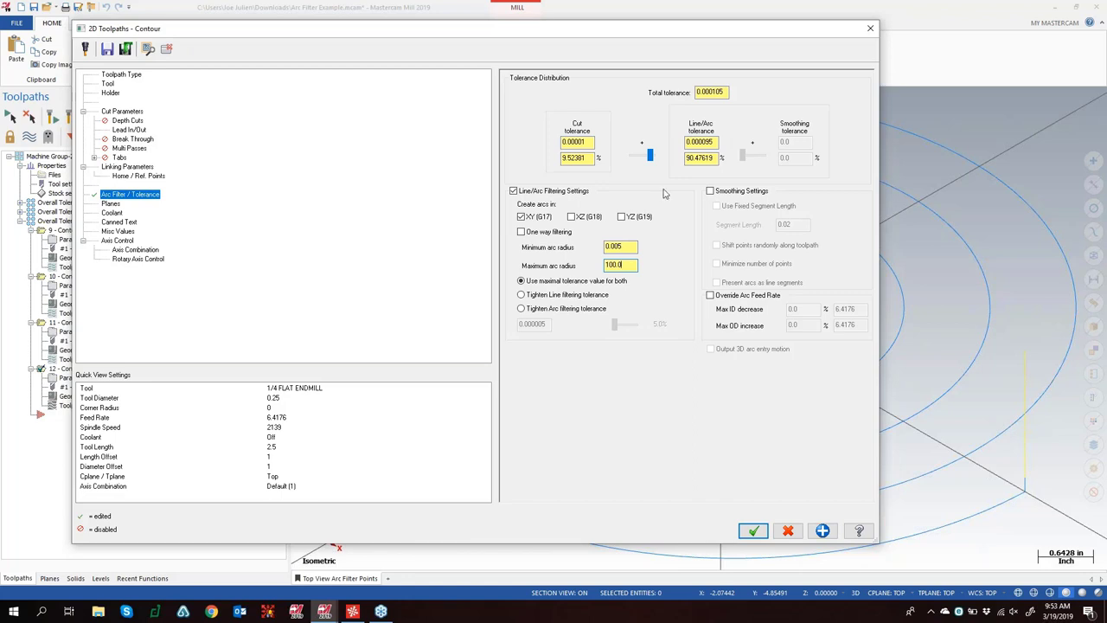
{"action": "double_click", "coordinate": [724, 92]}
{"action": "left_click", "coordinate": [868, 31]}
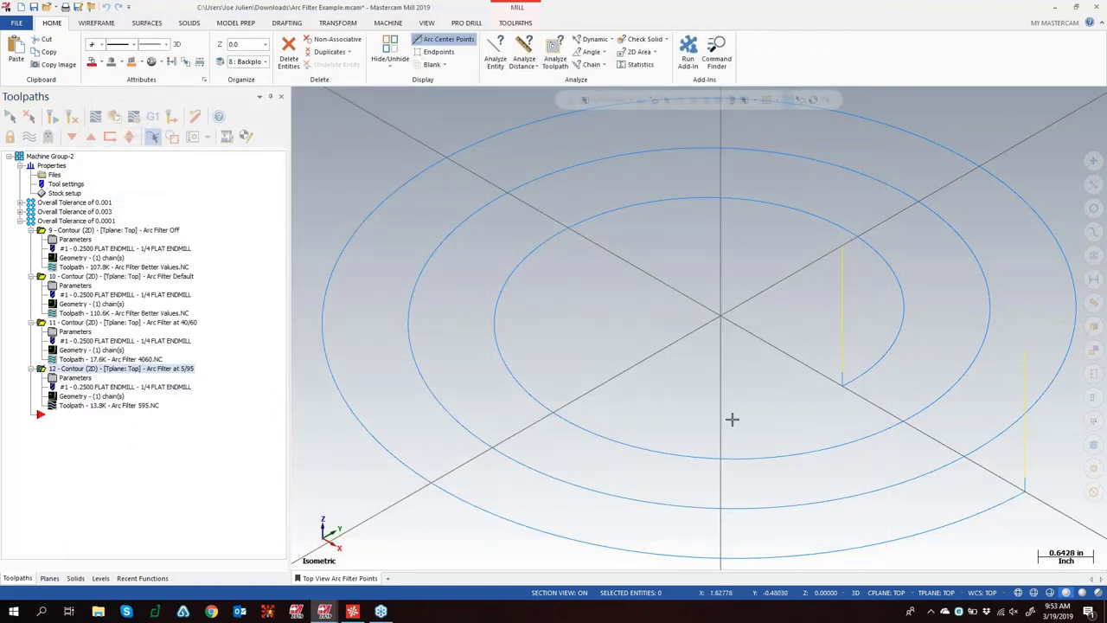
Collapse the Overall Tolerance of 0.0001 group and switch to the Arc Filter & Smoothing Example file
{"action": "scroll", "coordinate": [497, 336], "scroll_direction": "down", "scroll_amount": 2}
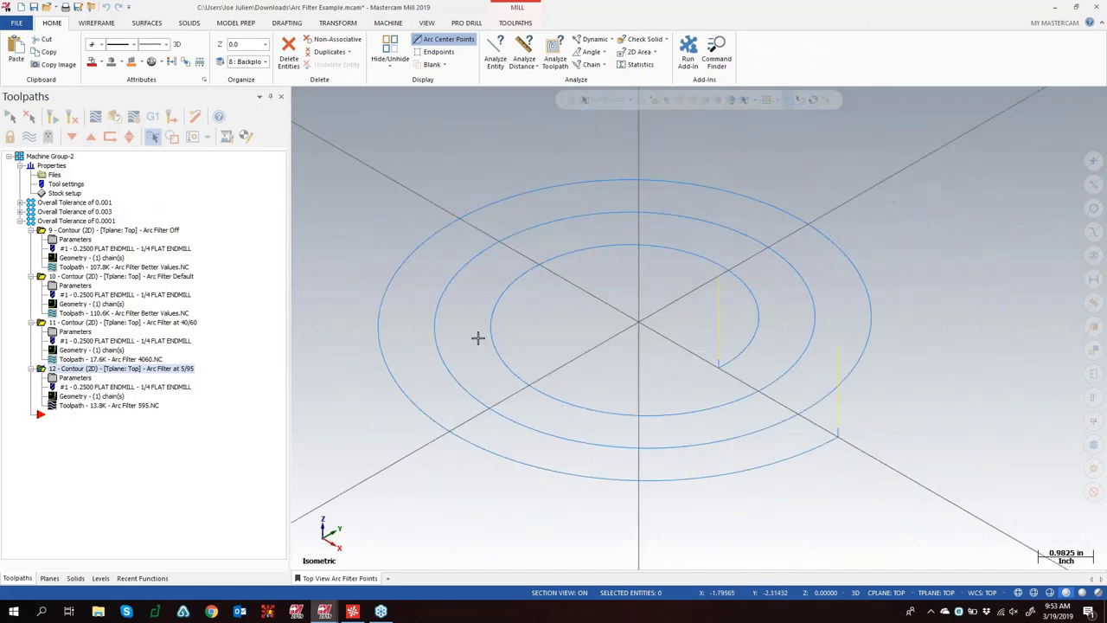
{"action": "scroll", "coordinate": [766, 255], "scroll_direction": "down", "scroll_amount": 1}
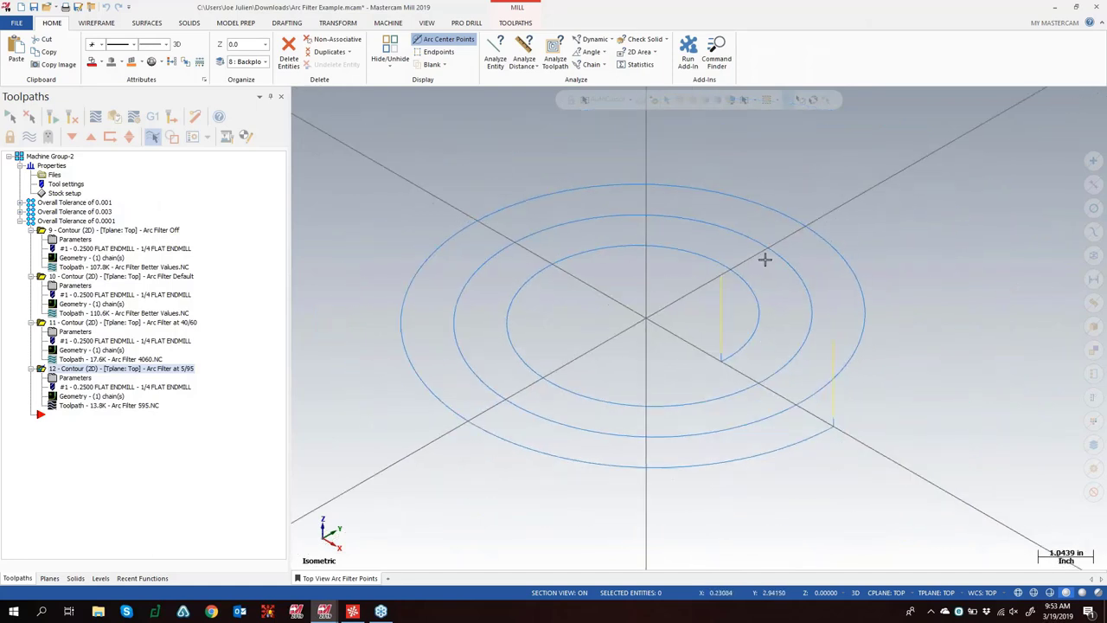
{"action": "left_click", "coordinate": [20, 221]}
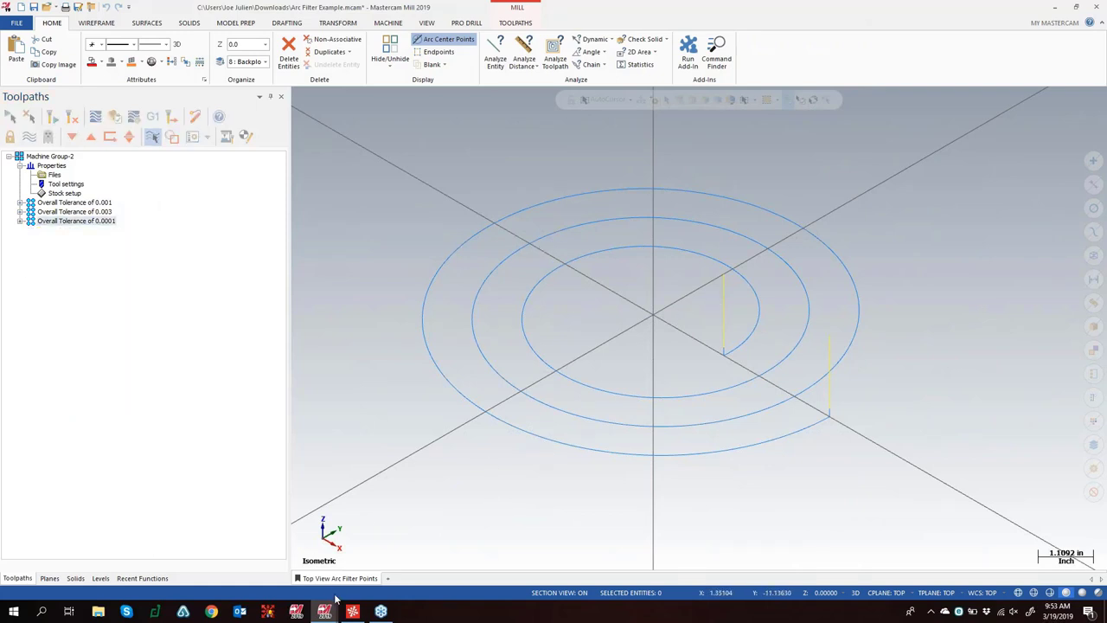
{"action": "key", "text": "alt+Tab"}
{"action": "key", "text": "alt+Tab"}
{"action": "key", "text": "alt+Tab"}
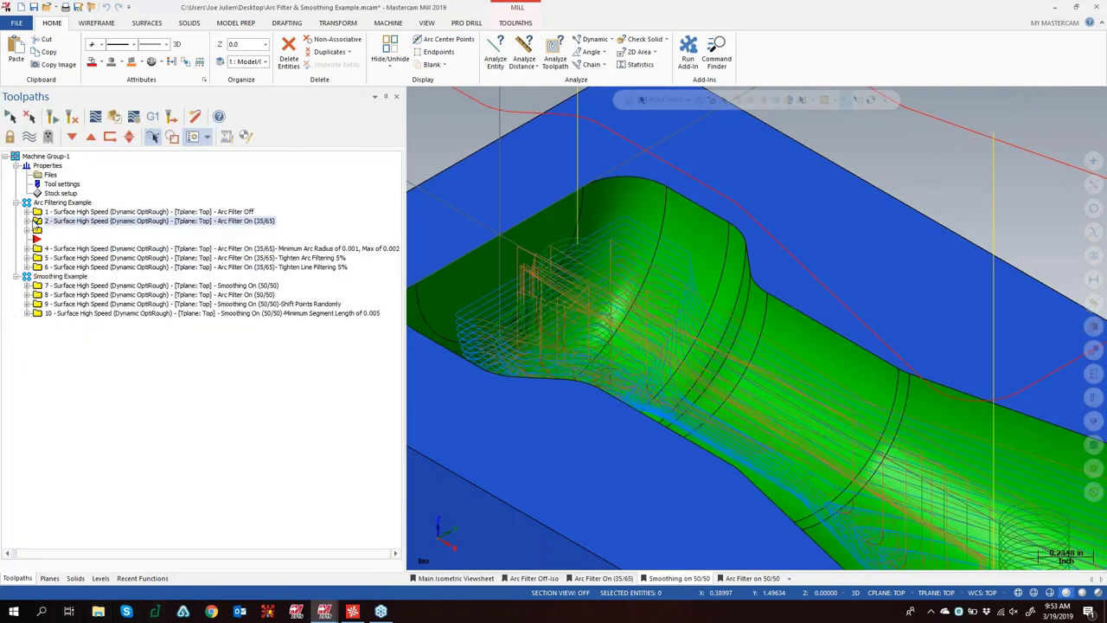
Move the Arc Filter Off operation to the end of the Arc Filtering Example group and place the insert arrow after it
{"action": "left_click", "coordinate": [71, 213]}
{"action": "scroll", "coordinate": [875, 232], "scroll_direction": "down", "scroll_amount": 5}
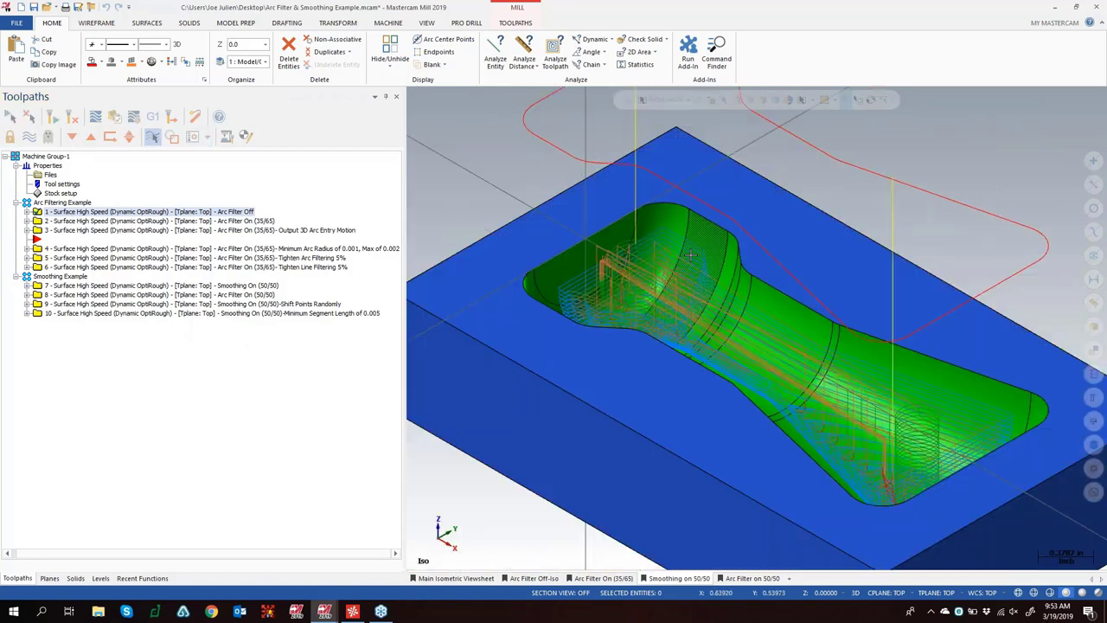
{"action": "scroll", "coordinate": [784, 245], "scroll_direction": "down", "scroll_amount": 3}
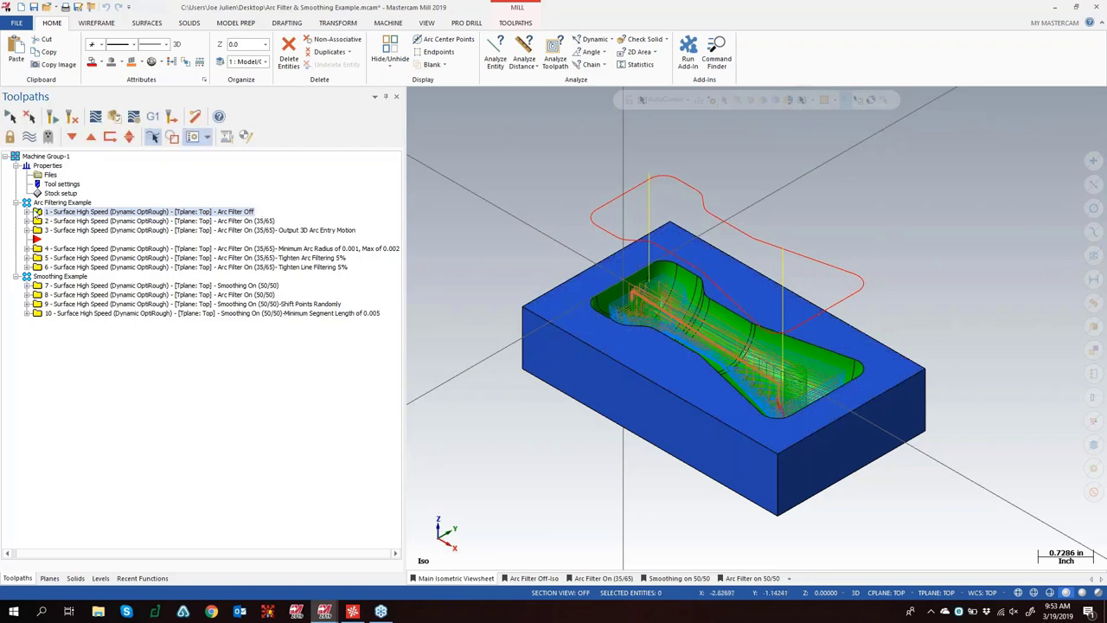
{"action": "left_click_drag", "start_coordinate": [37, 211], "coordinate": [52, 268]}
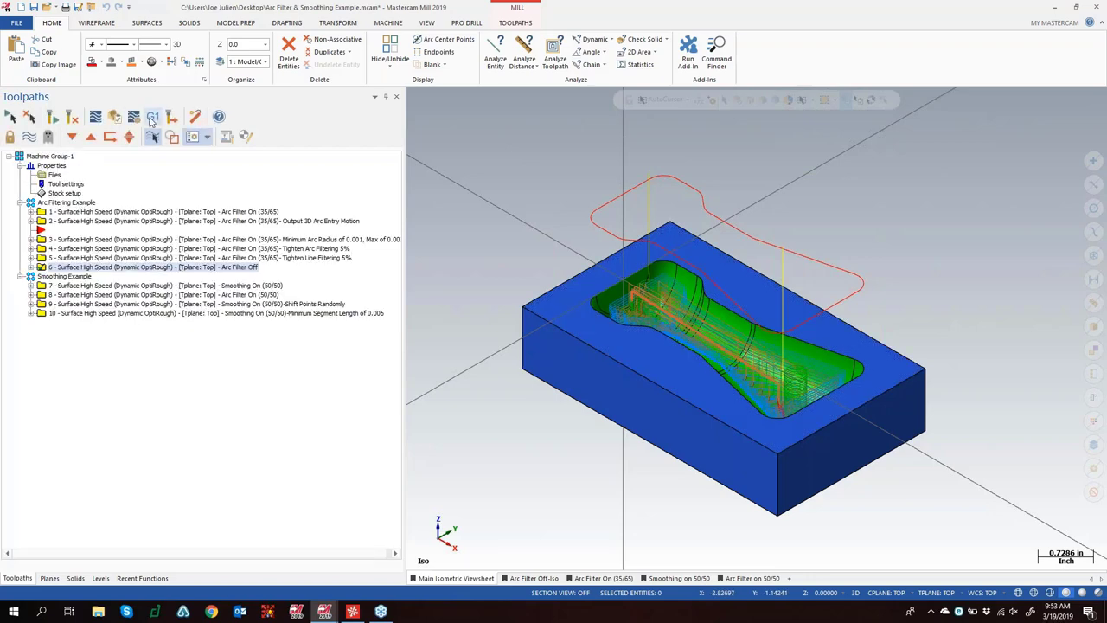
{"action": "left_click", "coordinate": [109, 136]}
Expand all operations in the Arc Filtering Example group to compare their toolpath sizes
{"action": "left_click", "coordinate": [51, 212]}
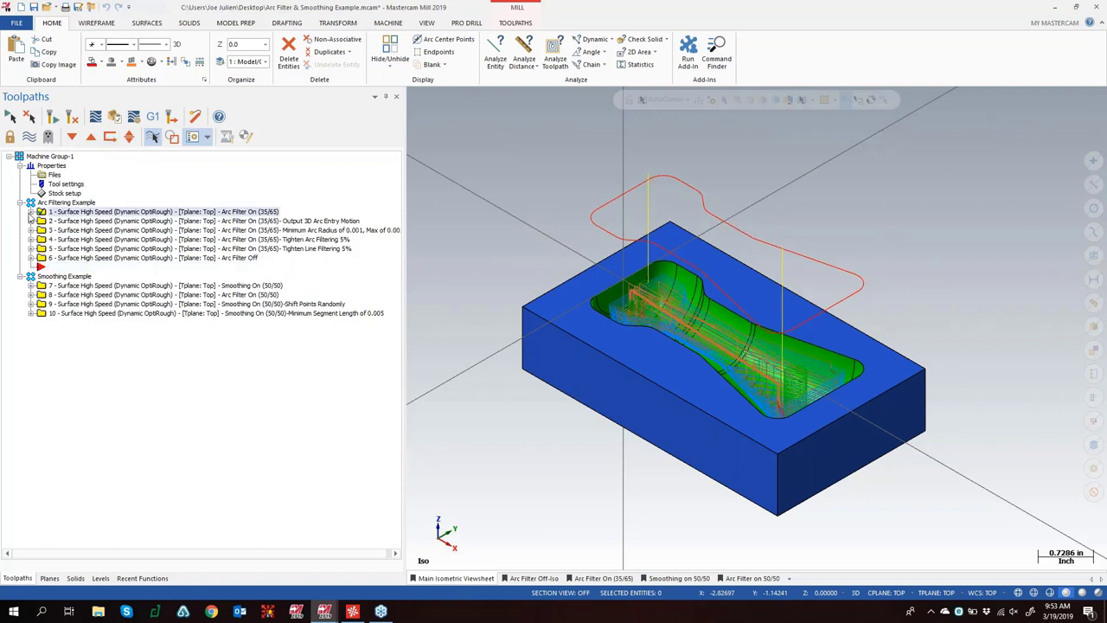
{"action": "left_click", "coordinate": [31, 212]}
{"action": "right_click", "coordinate": [72, 213]}
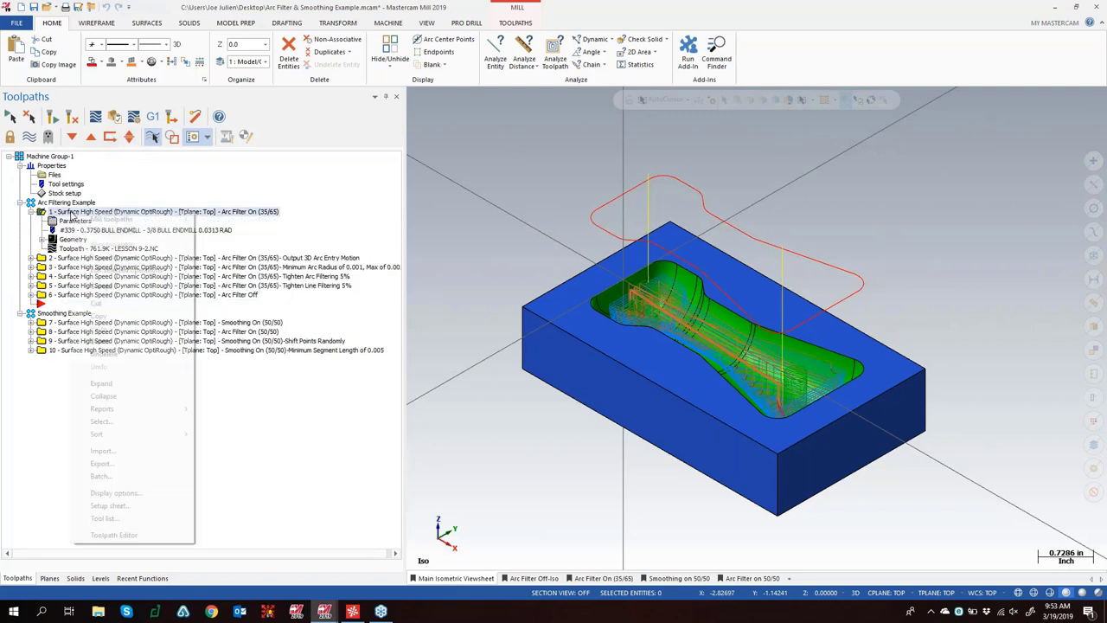
{"action": "left_click", "coordinate": [127, 384]}
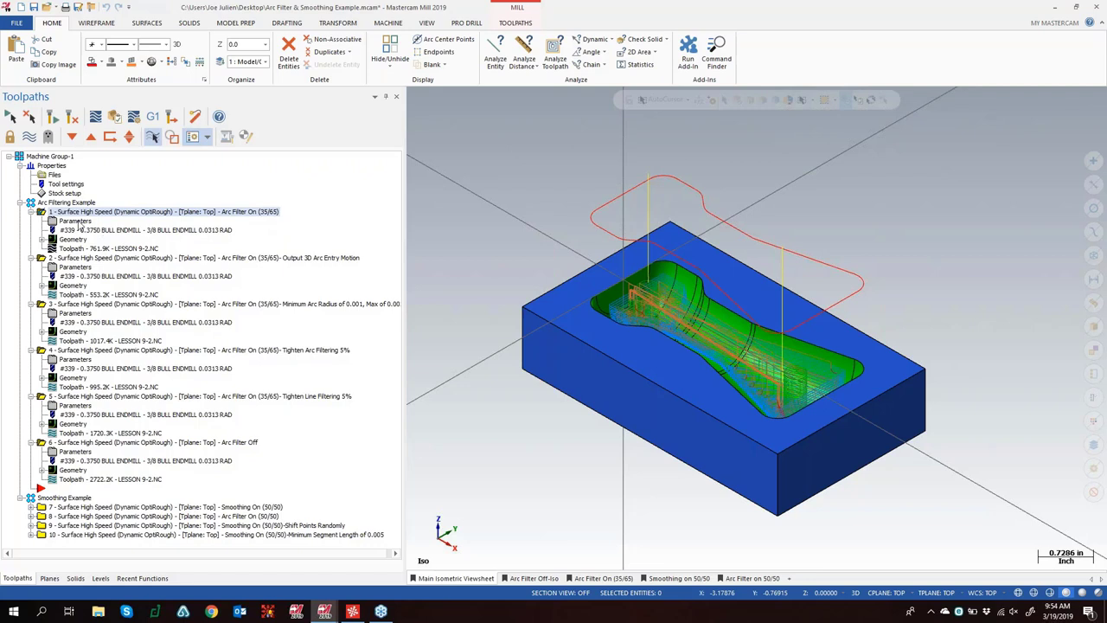
Backplot operation 1, Arc Filter On (35/65), play its toolpath through the pocket, and move the backplot dialog clear of the part
{"action": "left_click", "coordinate": [95, 117]}
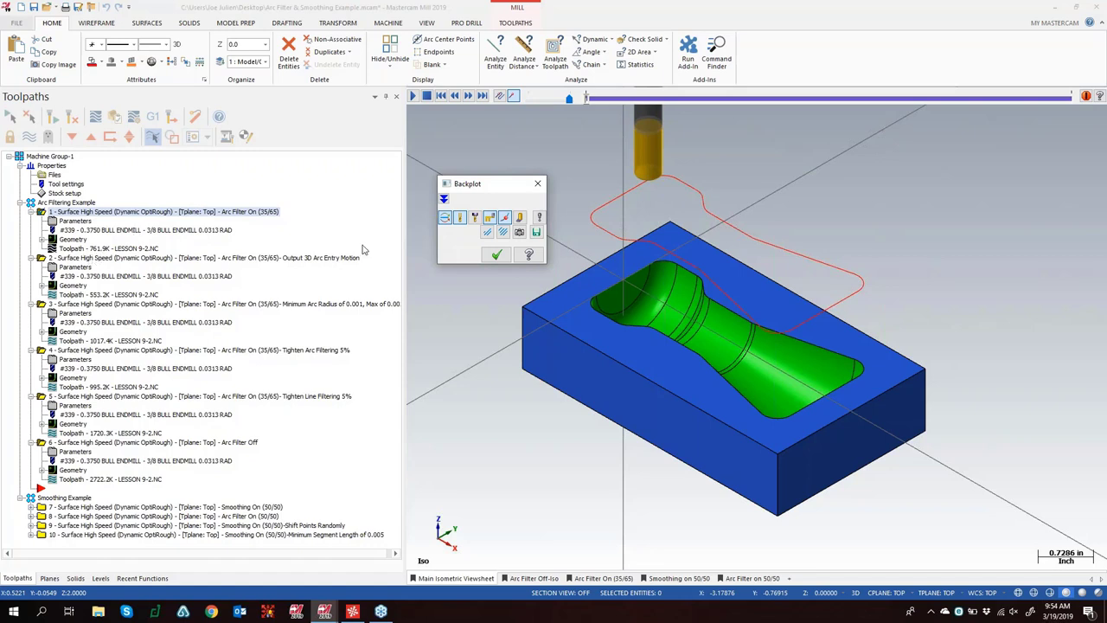
{"action": "left_click", "coordinate": [536, 184]}
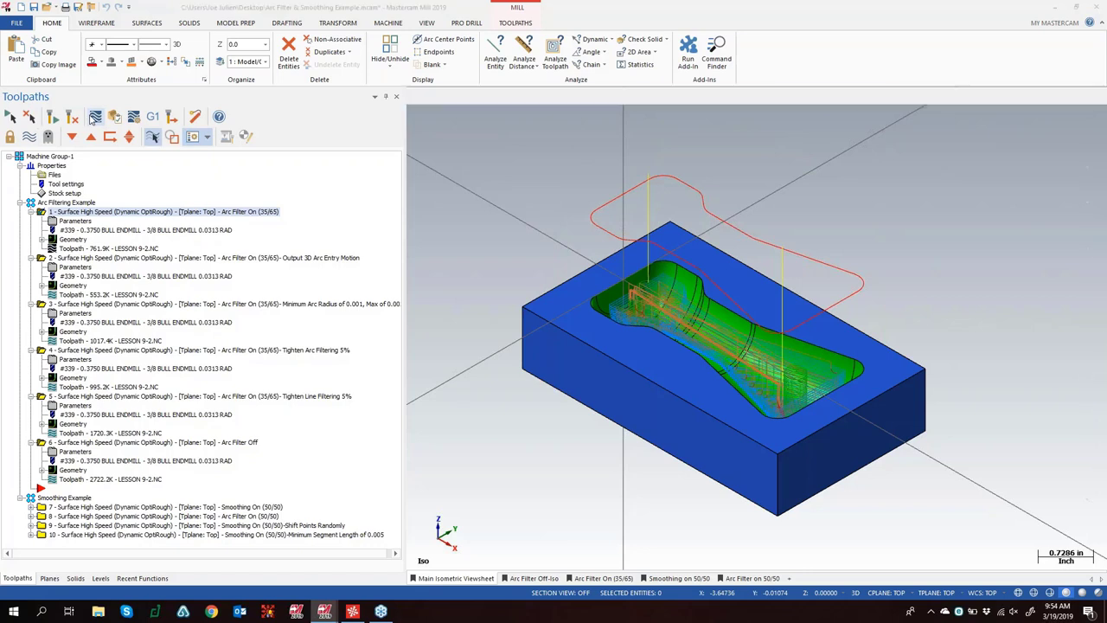
{"action": "left_click", "coordinate": [95, 117]}
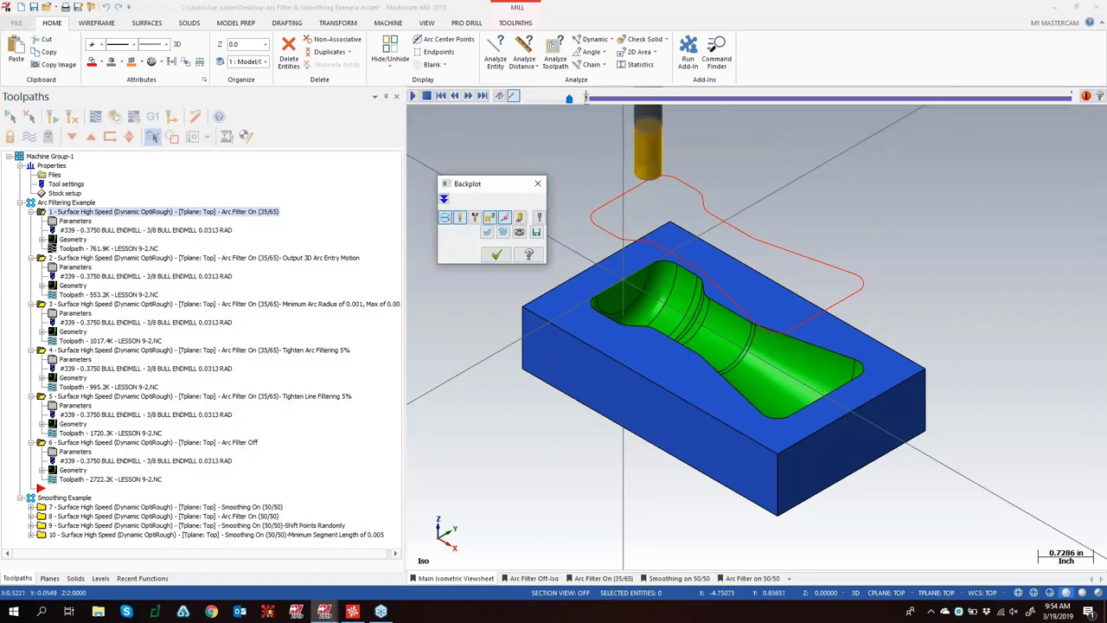
{"action": "key", "text": "r"}
{"action": "scroll", "coordinate": [705, 327], "scroll_direction": "up", "scroll_amount": 2}
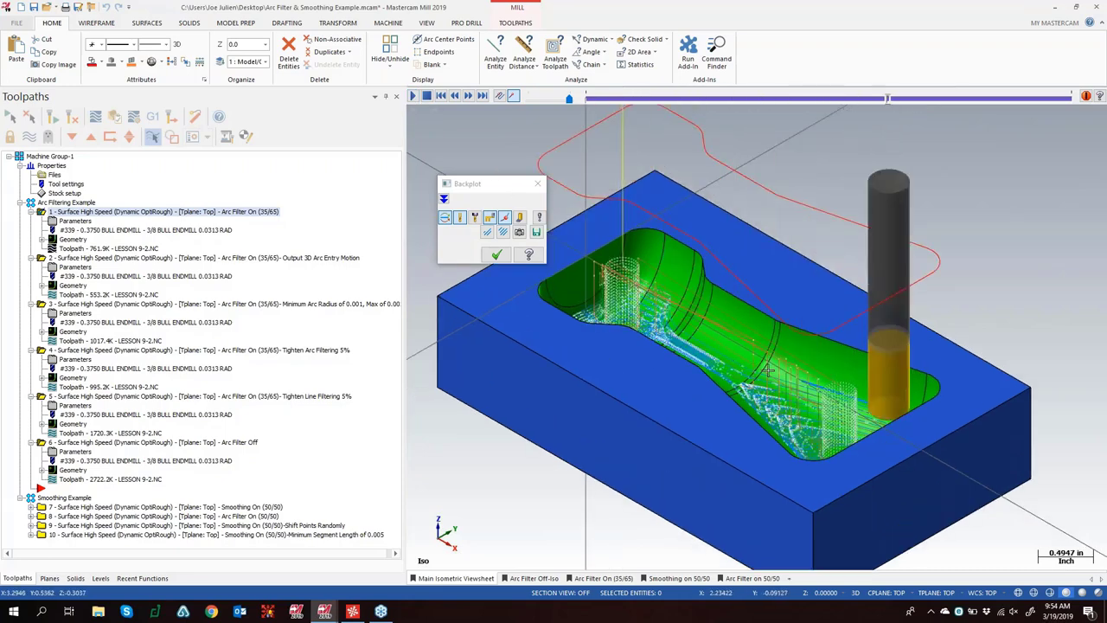
{"action": "scroll", "coordinate": [768, 370], "scroll_direction": "up", "scroll_amount": 2}
{"action": "scroll", "coordinate": [662, 327], "scroll_direction": "up", "scroll_amount": 1}
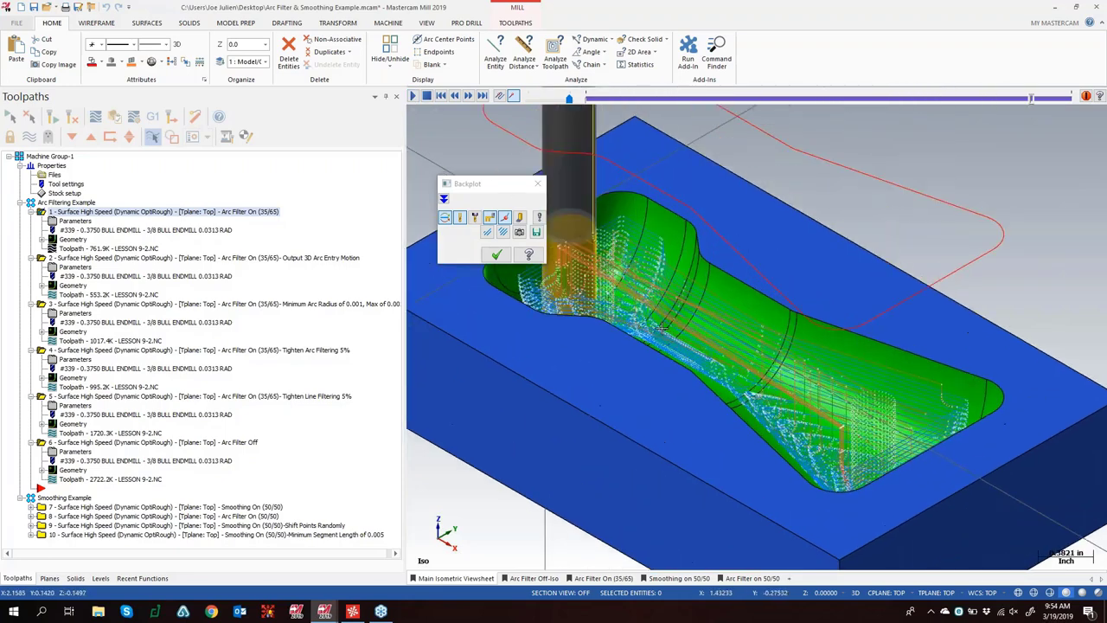
{"action": "scroll", "coordinate": [661, 327], "scroll_direction": "up", "scroll_amount": 1}
{"action": "left_click_drag", "start_coordinate": [496, 184], "coordinate": [445, 124]}
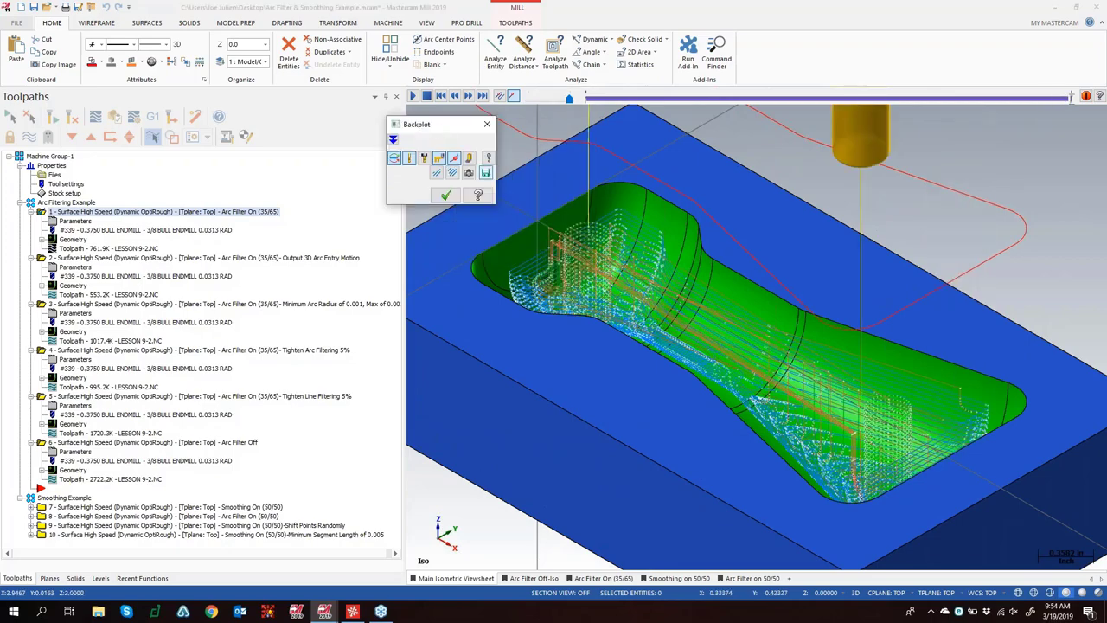
Inspect the endpoints of the 35/65 toolpath up close at the far end of the pocket, and close the backplot
{"action": "scroll", "coordinate": [657, 164], "scroll_direction": "up", "scroll_amount": 3}
{"action": "scroll", "coordinate": [625, 152], "scroll_direction": "up", "scroll_amount": 1}
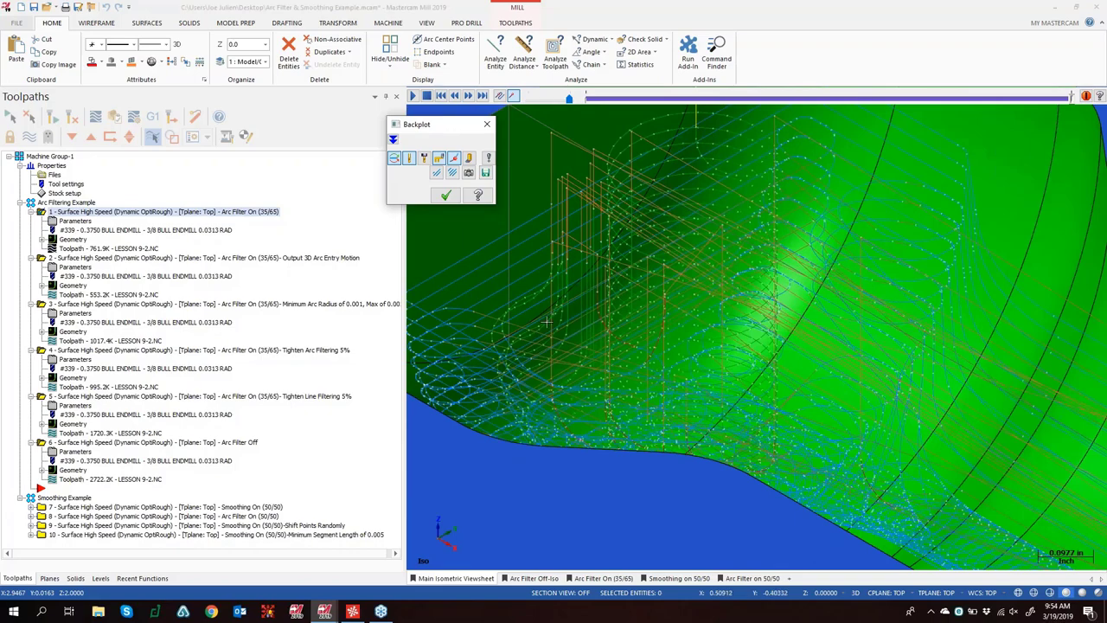
{"action": "scroll", "coordinate": [493, 358], "scroll_direction": "up", "scroll_amount": 2}
{"action": "scroll", "coordinate": [531, 288], "scroll_direction": "up", "scroll_amount": 2}
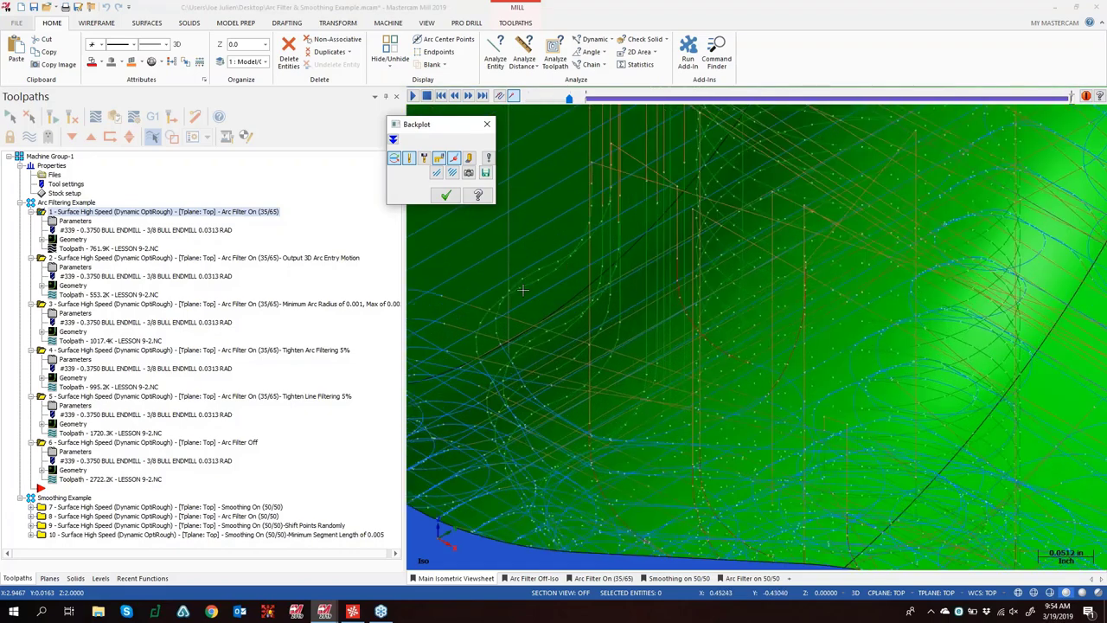
{"action": "scroll", "coordinate": [531, 288], "scroll_direction": "up", "scroll_amount": 1}
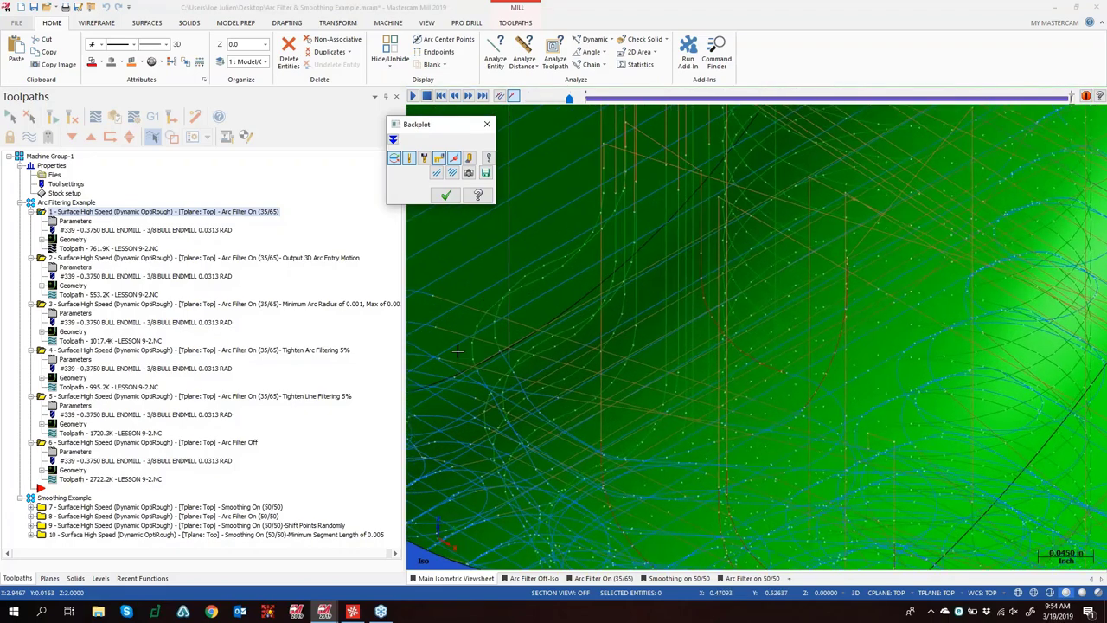
{"action": "left_click", "coordinate": [487, 125]}
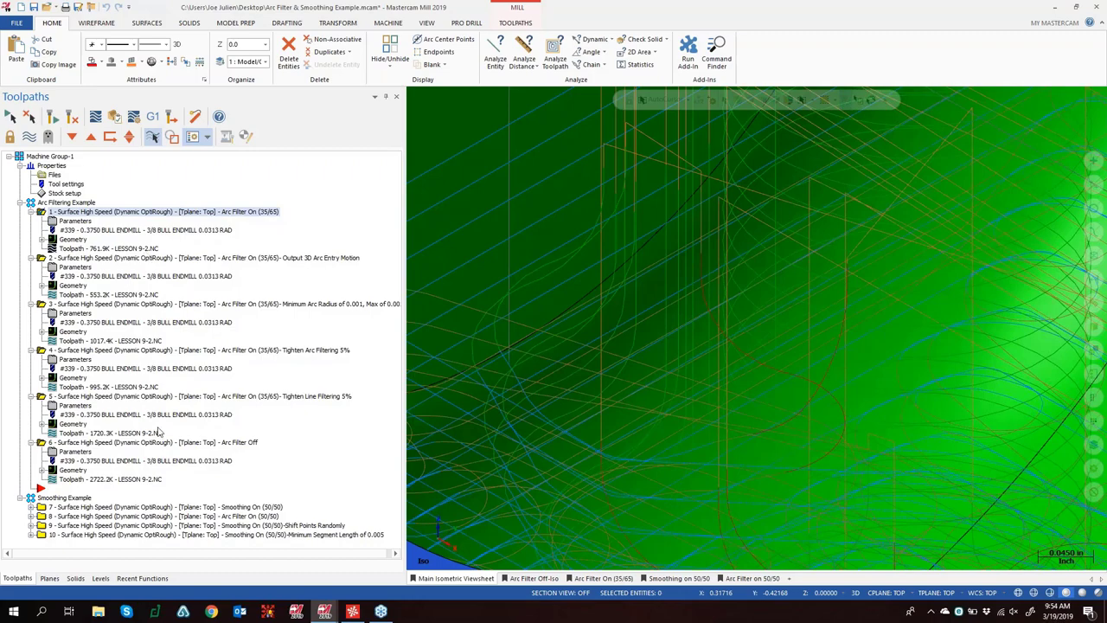
Backplot operation 6, Arc Filter Off, and play its toolpath through the pocket
{"action": "left_click", "coordinate": [145, 443]}
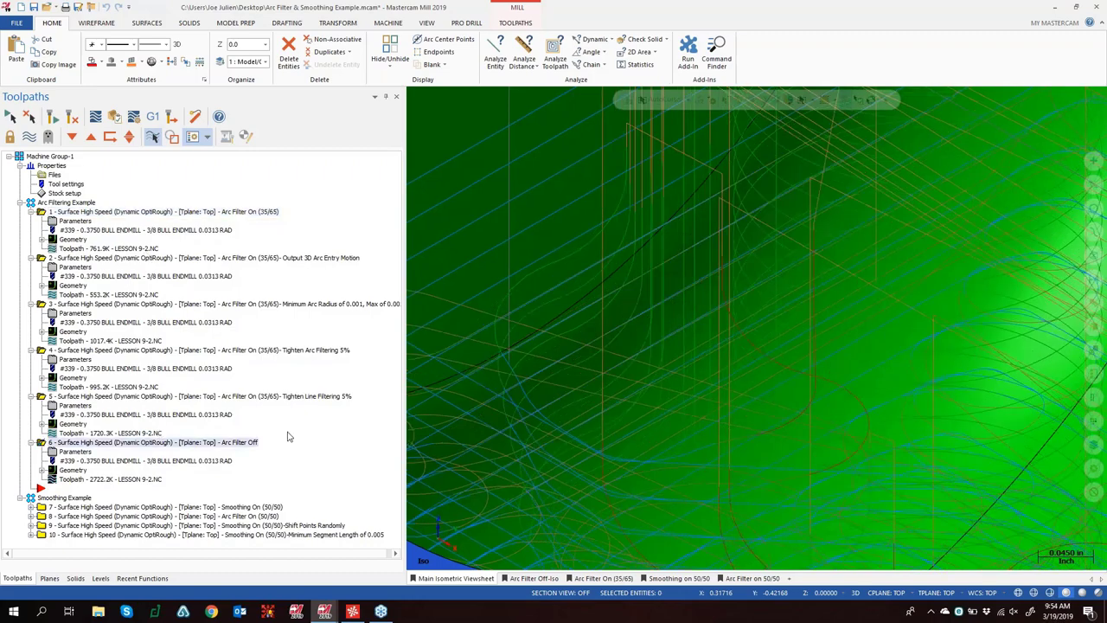
{"action": "scroll", "coordinate": [669, 350], "scroll_direction": "down", "scroll_amount": 5}
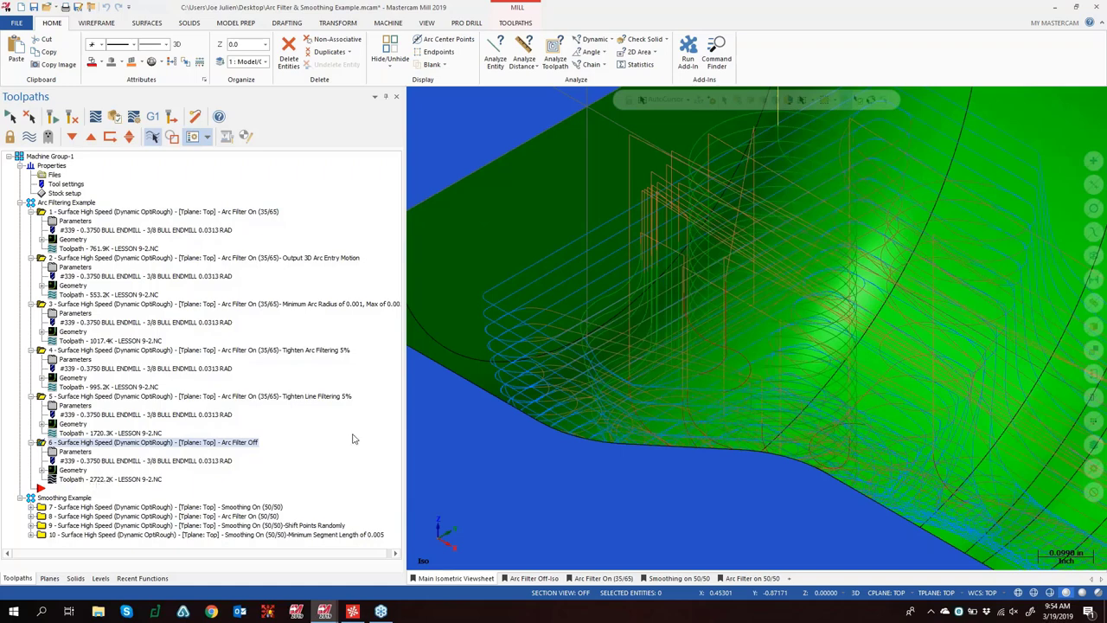
{"action": "left_click", "coordinate": [95, 116]}
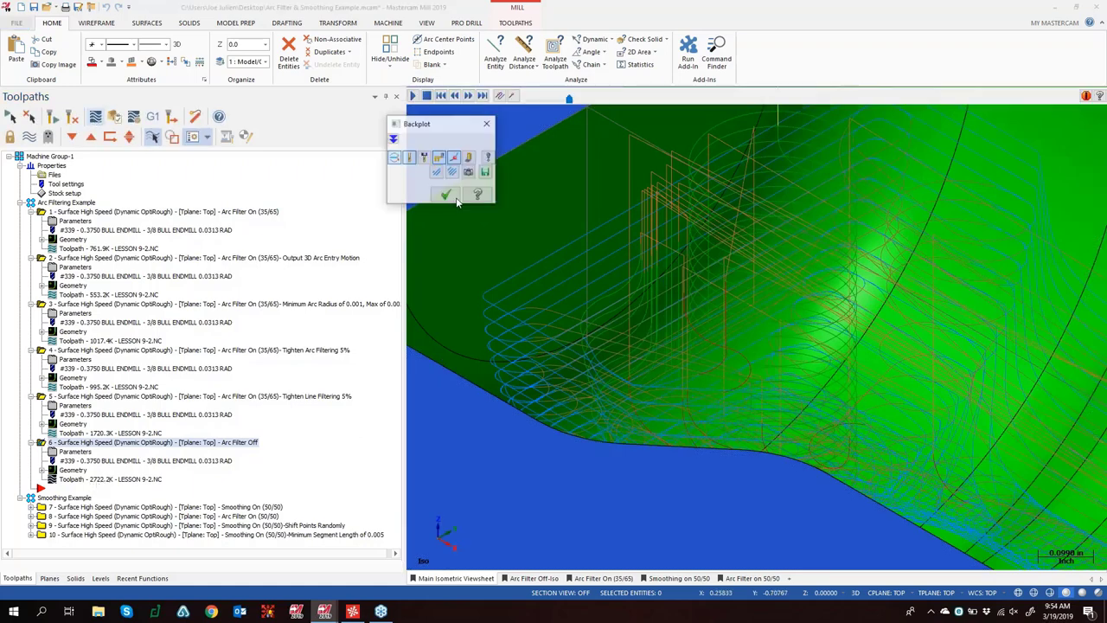
{"action": "left_click", "coordinate": [414, 97]}
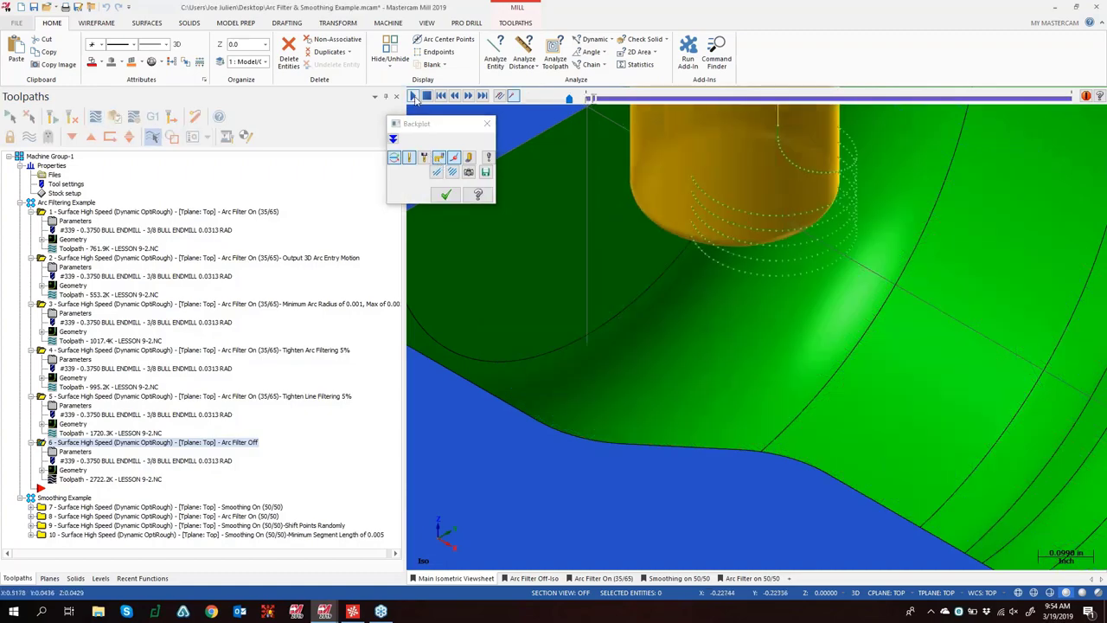
{"action": "scroll", "coordinate": [794, 383], "scroll_direction": "down", "scroll_amount": 3}
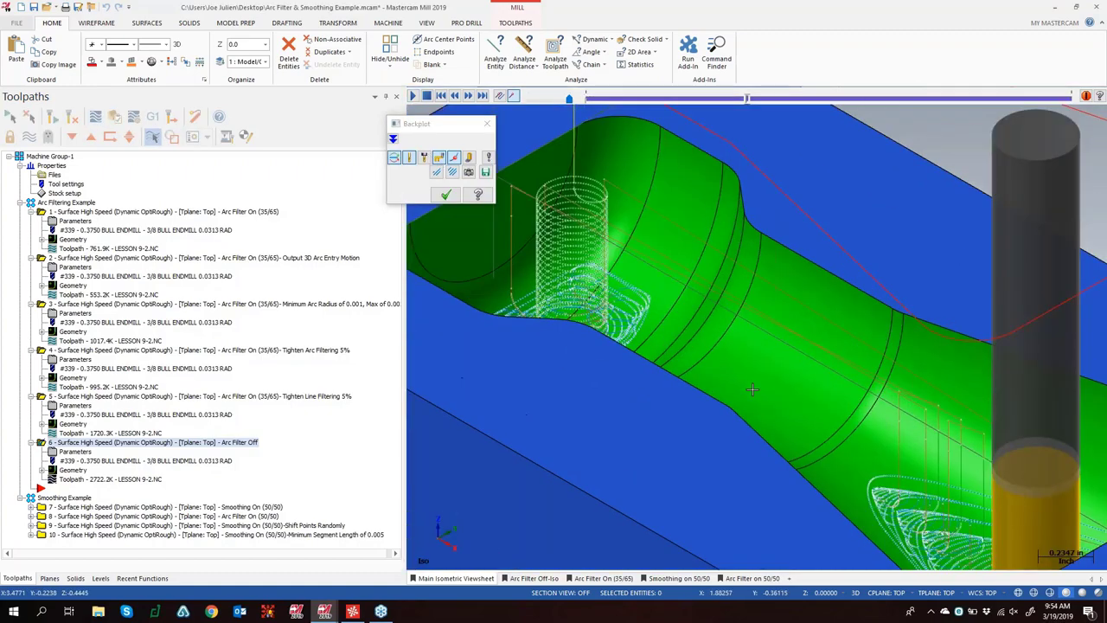
Inspect the point density of the Arc Filter Off toolpath up close at the far end of the pocket, and close the backplot
{"action": "scroll", "coordinate": [794, 383], "scroll_direction": "up", "scroll_amount": 2}
{"action": "scroll", "coordinate": [794, 383], "scroll_direction": "up", "scroll_amount": 2}
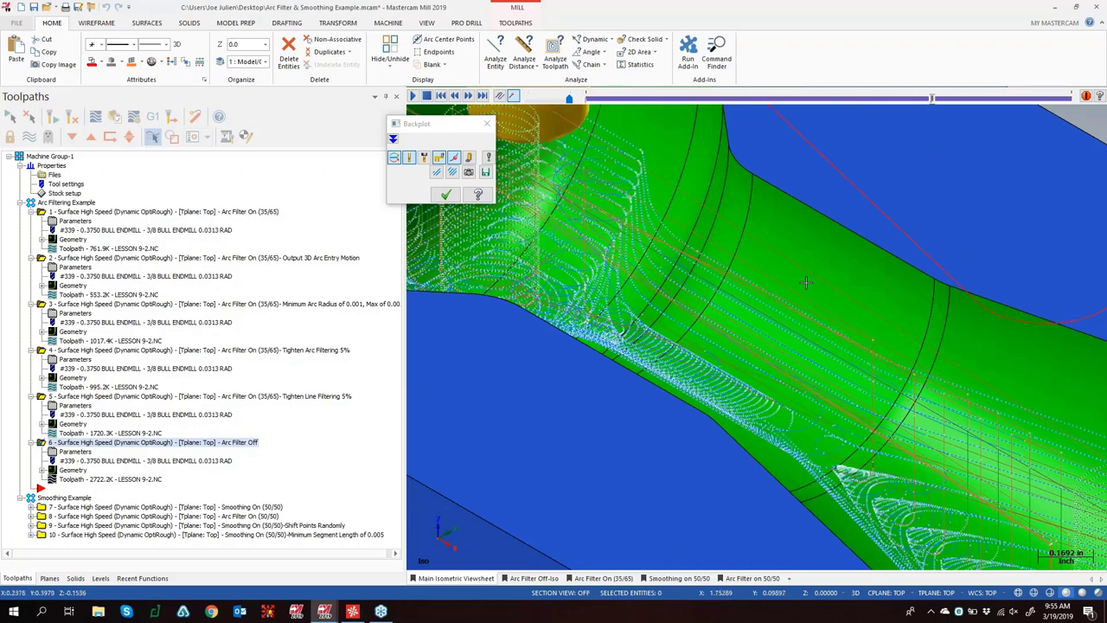
{"action": "scroll", "coordinate": [772, 242], "scroll_direction": "down", "scroll_amount": 2}
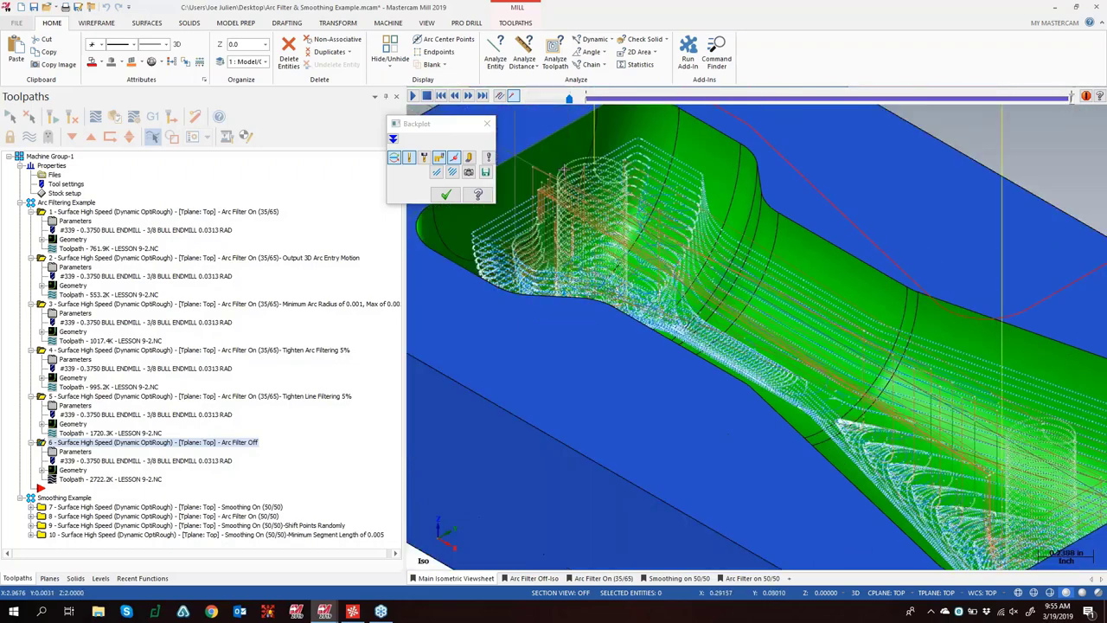
{"action": "scroll", "coordinate": [531, 207], "scroll_direction": "up", "scroll_amount": 5}
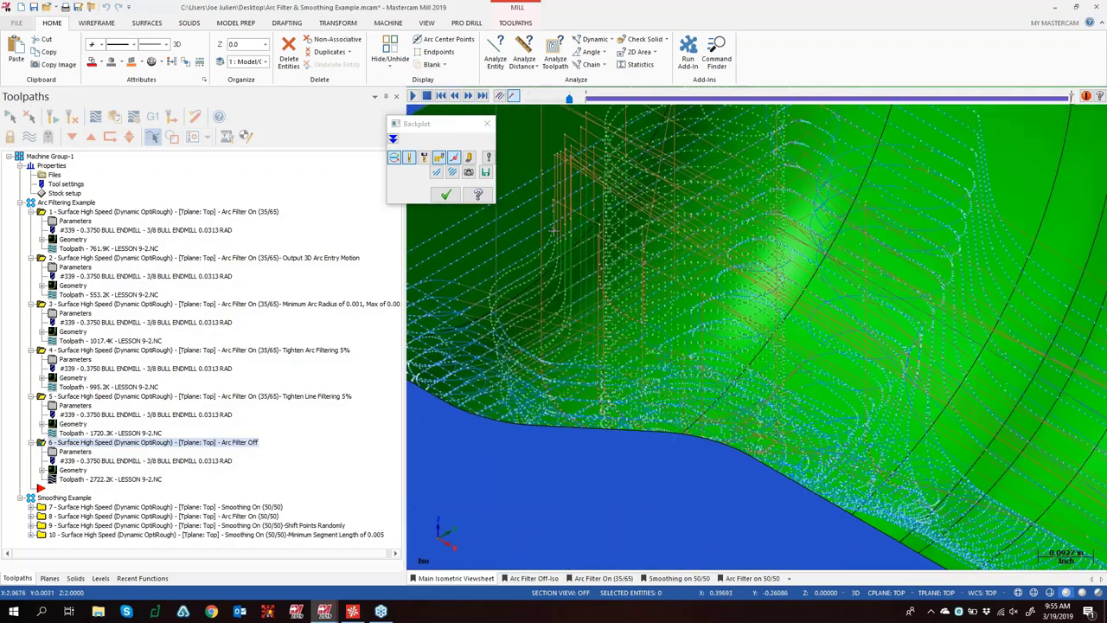
{"action": "scroll", "coordinate": [554, 230], "scroll_direction": "up", "scroll_amount": 1}
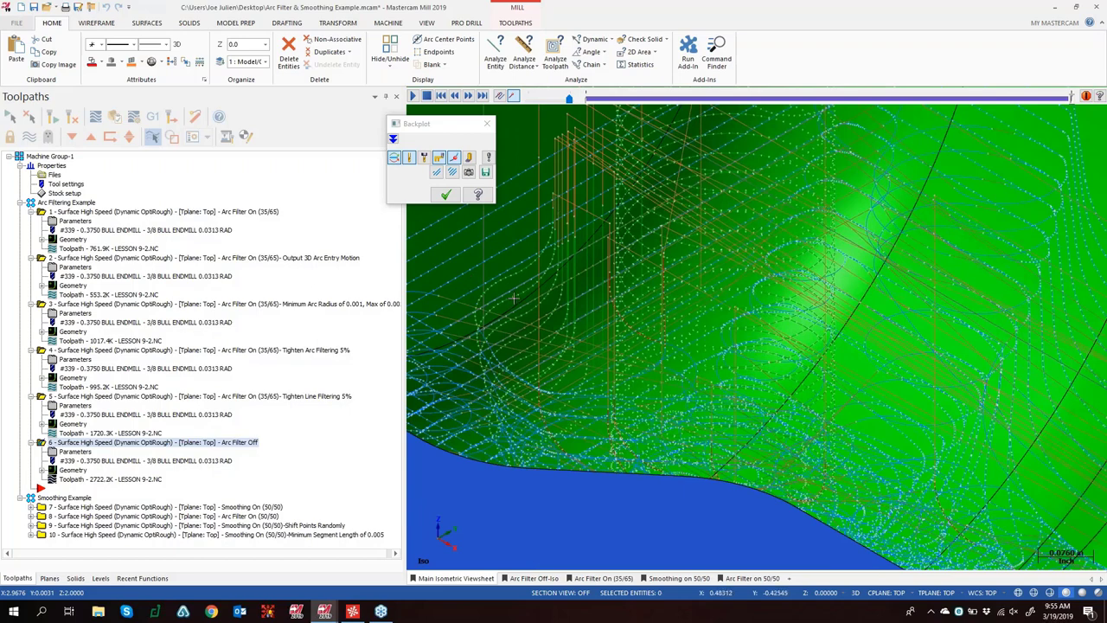
{"action": "left_click", "coordinate": [487, 124]}
Review the arc filter and tolerance parameters of operation 2, including Output 3D arc entry motion, and close them without changes
{"action": "left_click", "coordinate": [88, 260]}
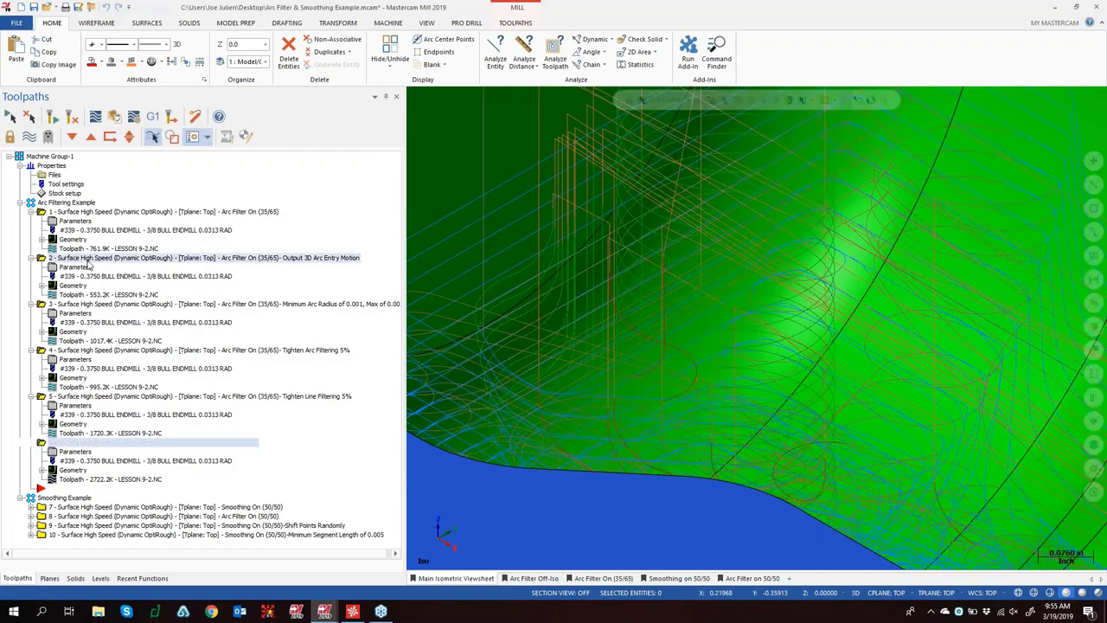
{"action": "left_click", "coordinate": [86, 266]}
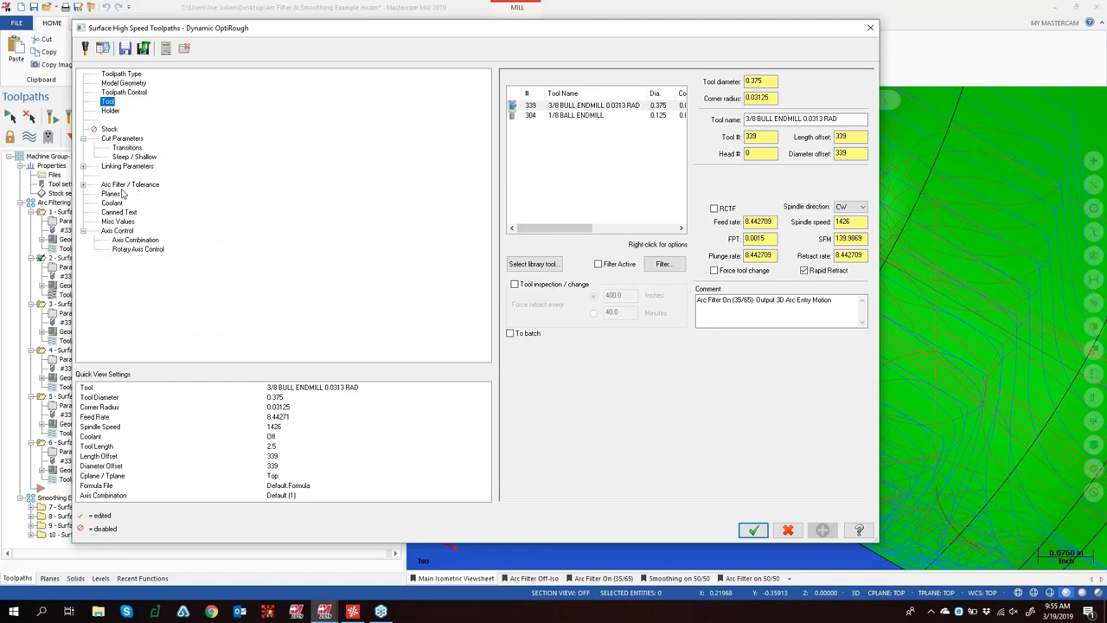
{"action": "left_click", "coordinate": [123, 186]}
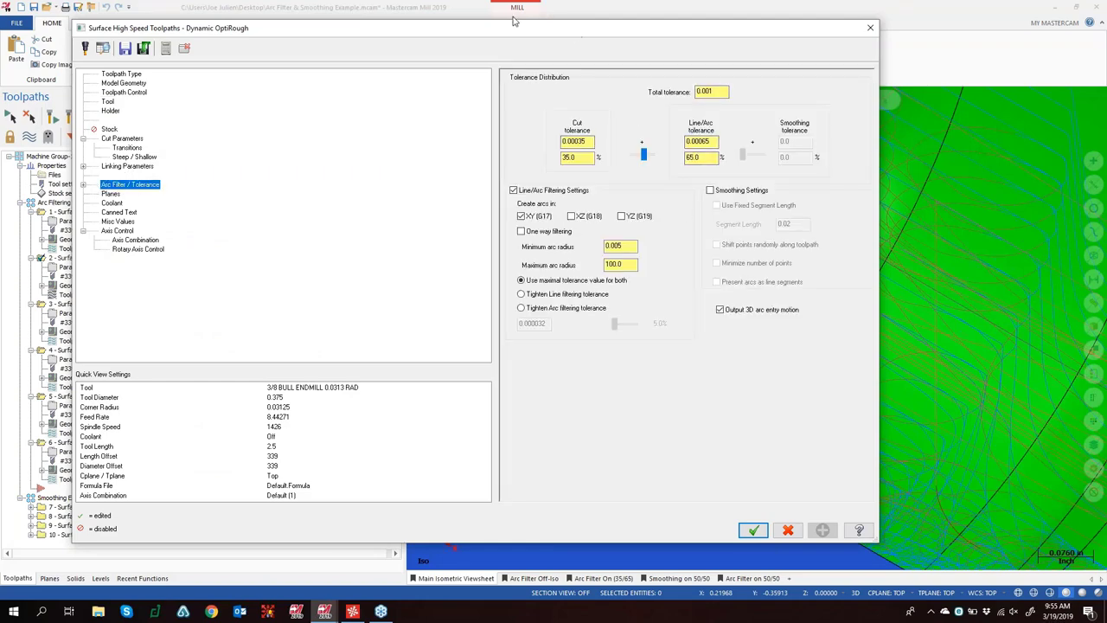
{"action": "left_click_drag", "start_coordinate": [472, 32], "coordinate": [440, 22]}
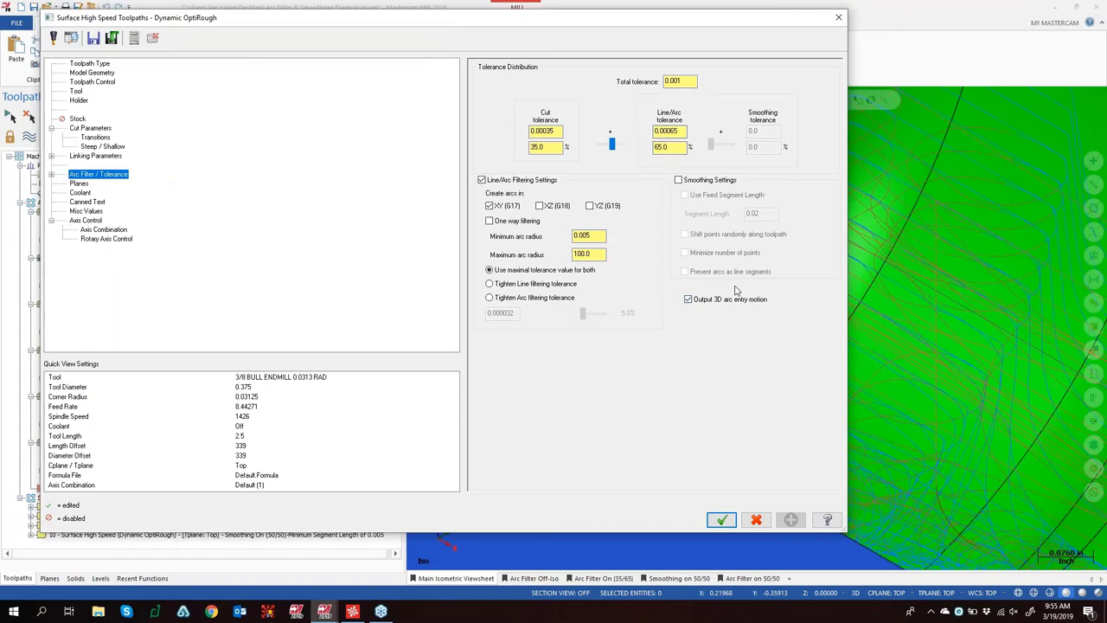
{"action": "left_click", "coordinate": [838, 17]}
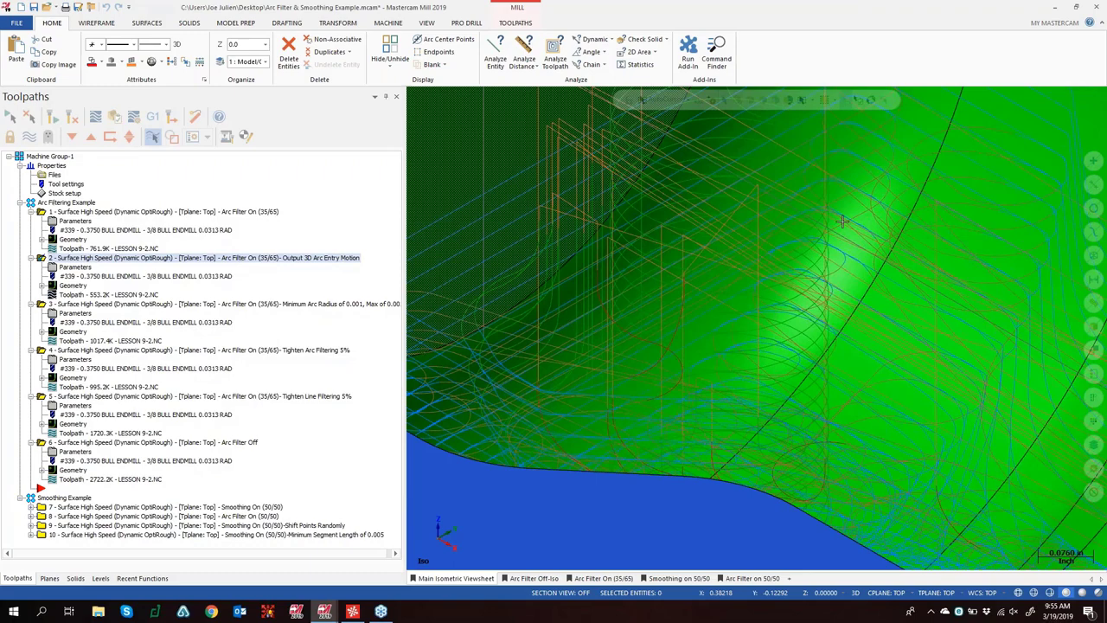
Look over the toolpath in the wider end of the pocket, and collapse operations 1 and 2 in the Arc Filtering Example group
{"action": "scroll", "coordinate": [842, 222], "scroll_direction": "down", "scroll_amount": 3}
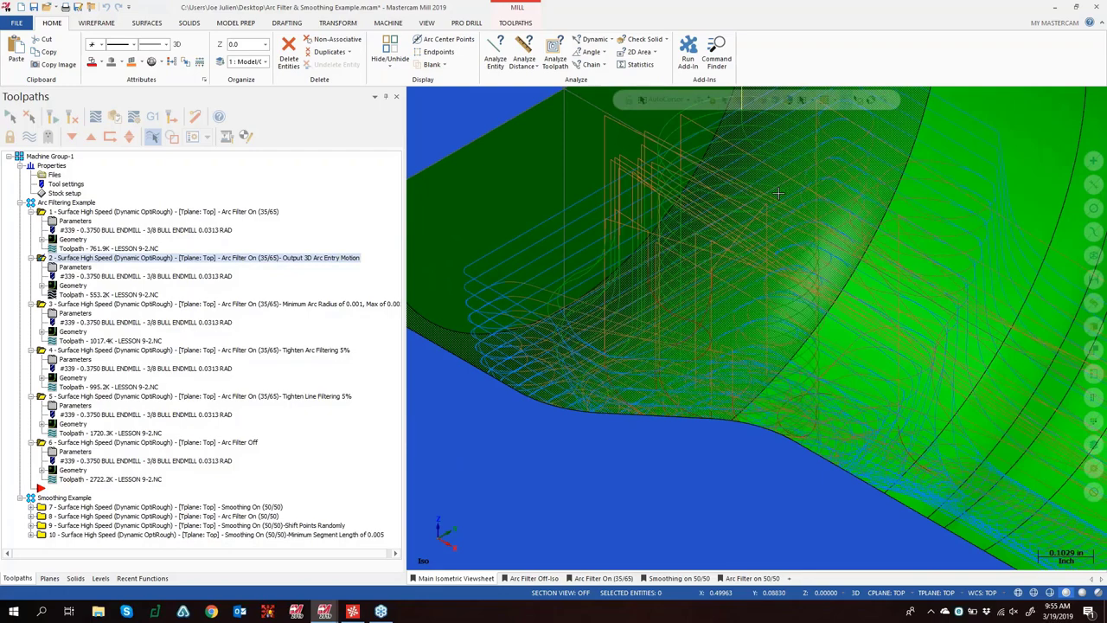
{"action": "scroll", "coordinate": [778, 194], "scroll_direction": "down", "scroll_amount": 3}
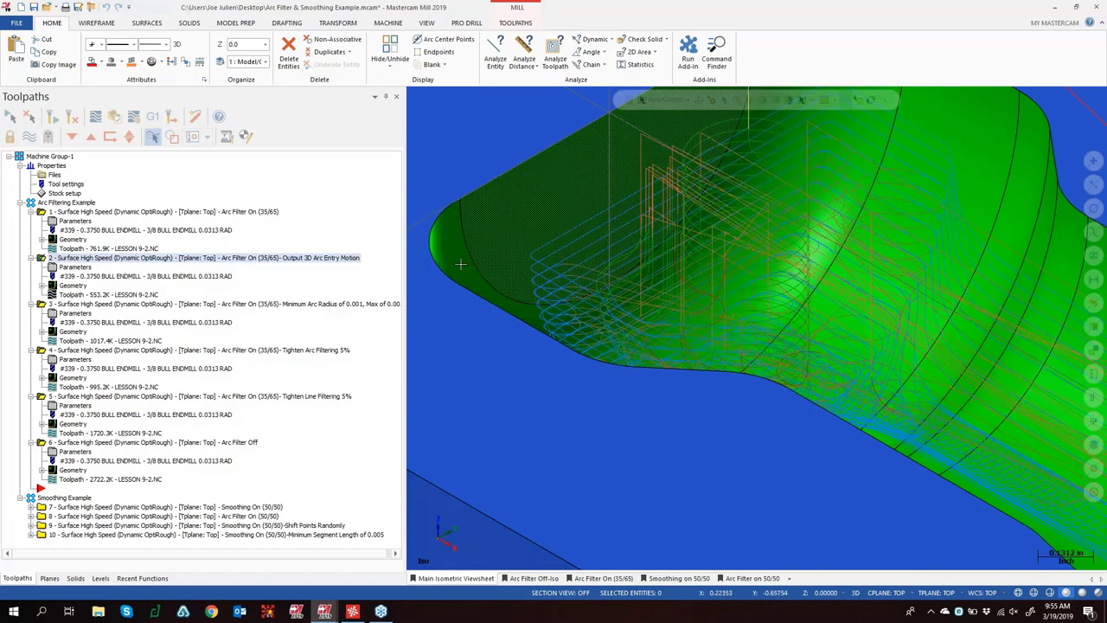
{"action": "scroll", "coordinate": [627, 290], "scroll_direction": "down", "scroll_amount": 1}
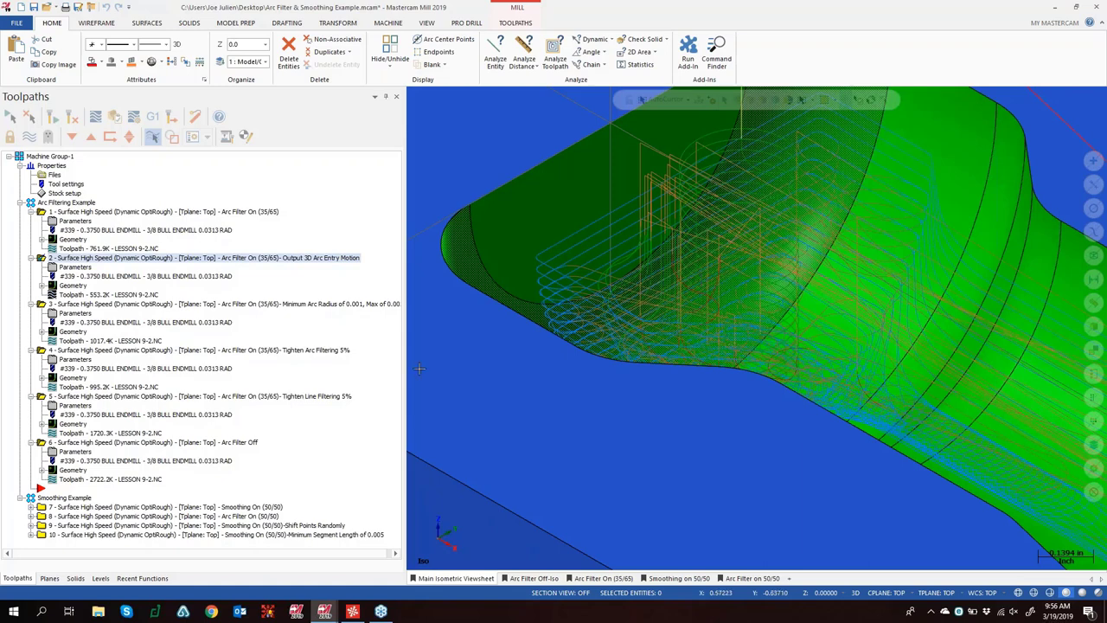
{"action": "left_click", "coordinate": [31, 258]}
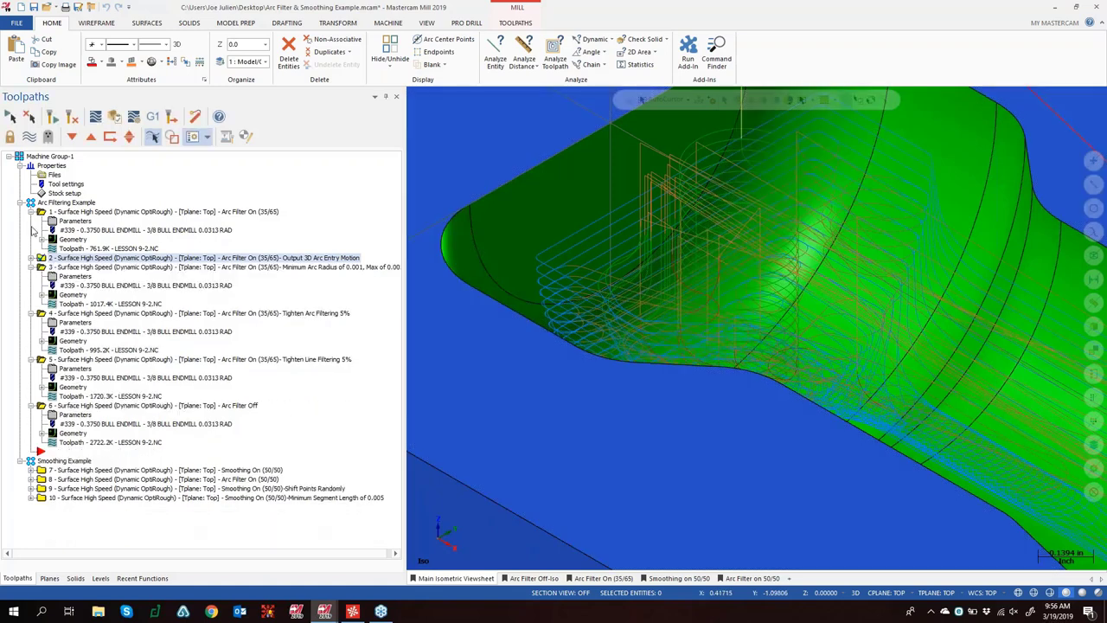
{"action": "left_click", "coordinate": [31, 211]}
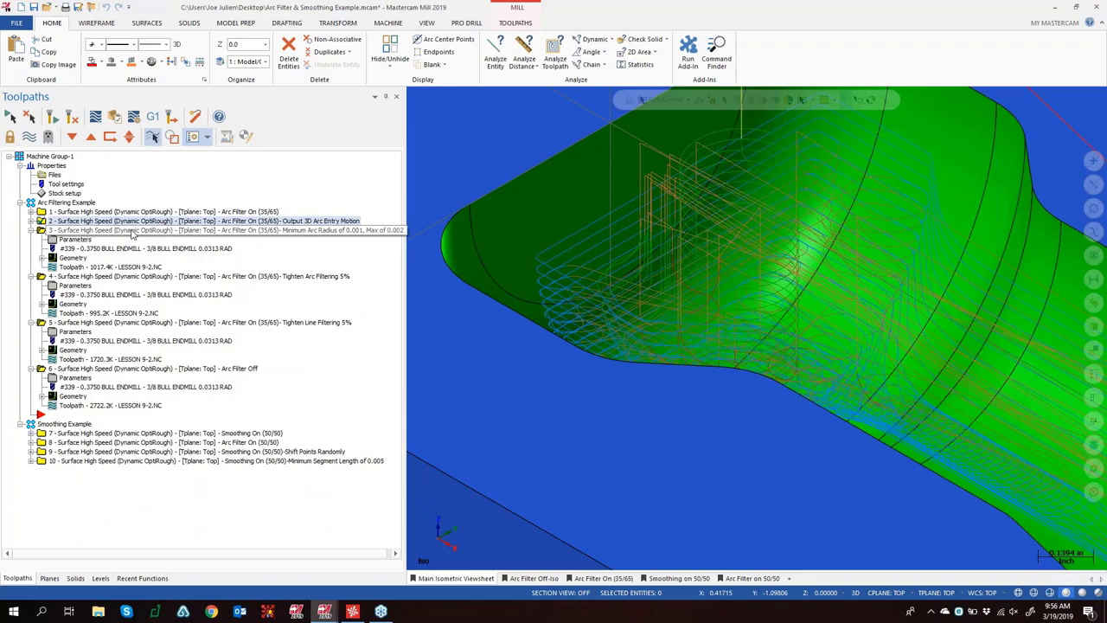
Review the total tolerance and the minimum and maximum arc radius in operation 3's parameters, and close them without changes
{"action": "left_click", "coordinate": [79, 241]}
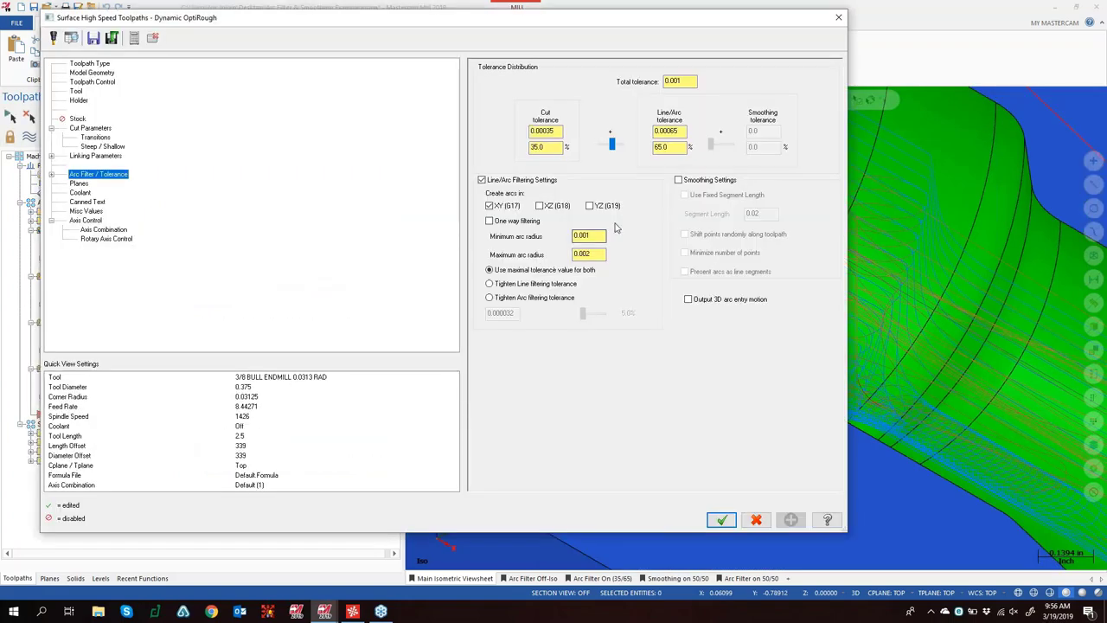
{"action": "left_click", "coordinate": [599, 235]}
{"action": "left_click", "coordinate": [695, 80]}
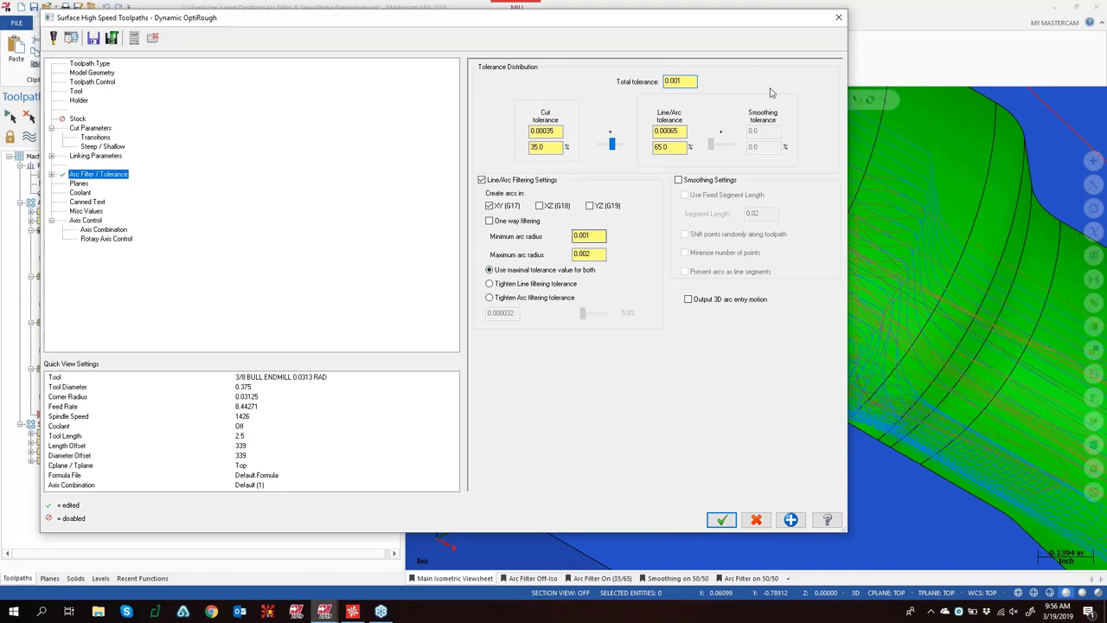
{"action": "left_click", "coordinate": [837, 18]}
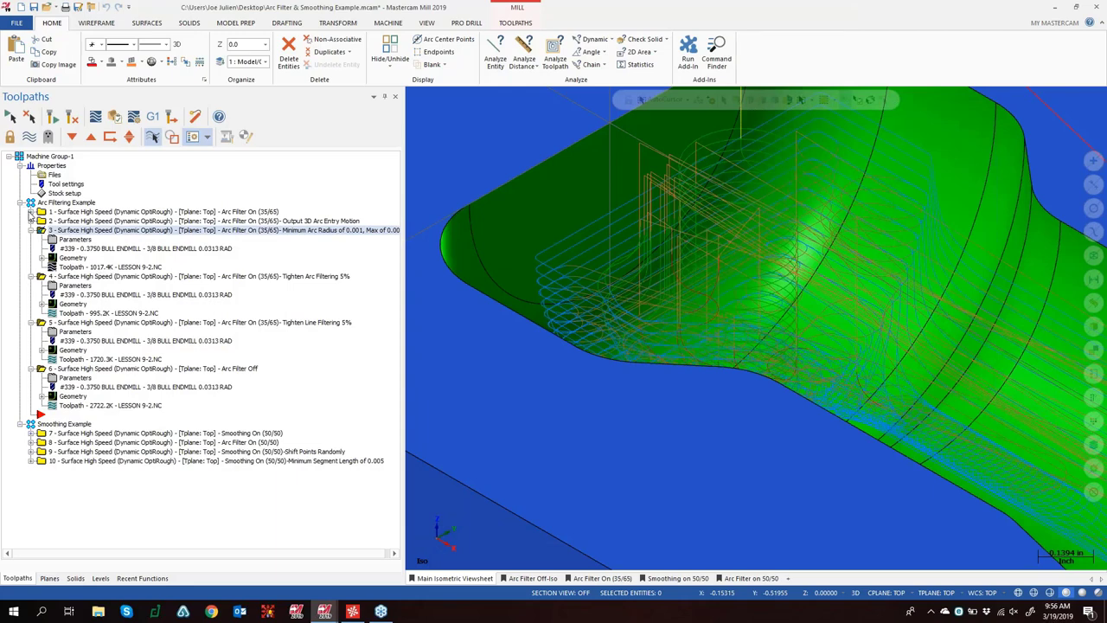
Expand operation 1 for size comparison, and backplot operation 3, Minimum Arc Radius of 0.001, Max of 0.002, widening the operations list to show its full name
{"action": "left_click", "coordinate": [30, 211]}
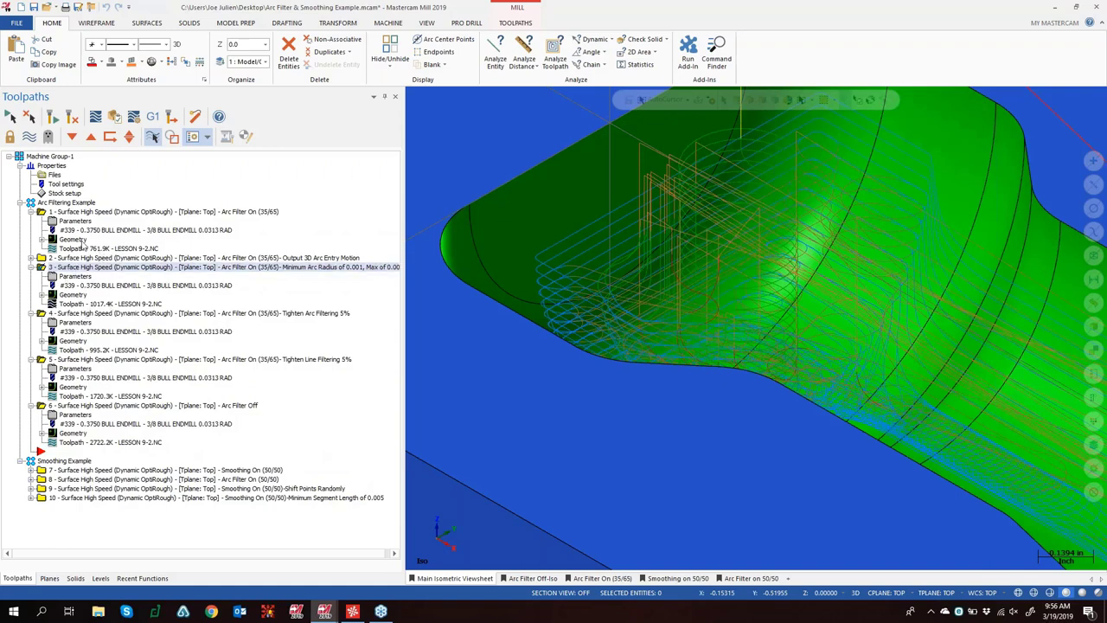
{"action": "left_click", "coordinate": [98, 122]}
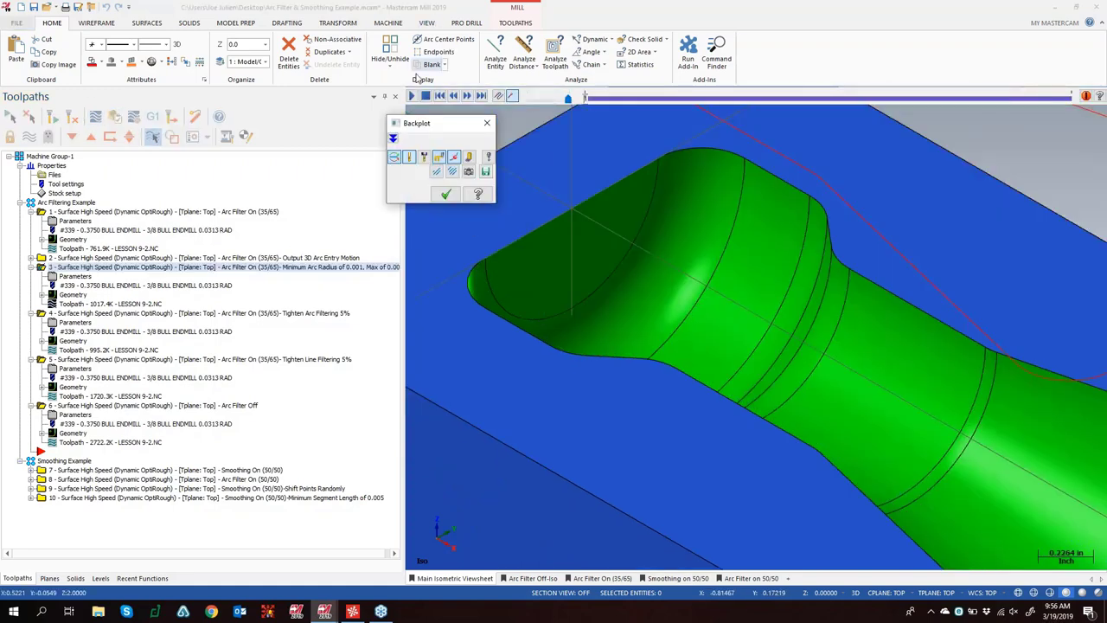
{"action": "left_click", "coordinate": [412, 95]}
{"action": "scroll", "coordinate": [635, 230], "scroll_direction": "up", "scroll_amount": 2}
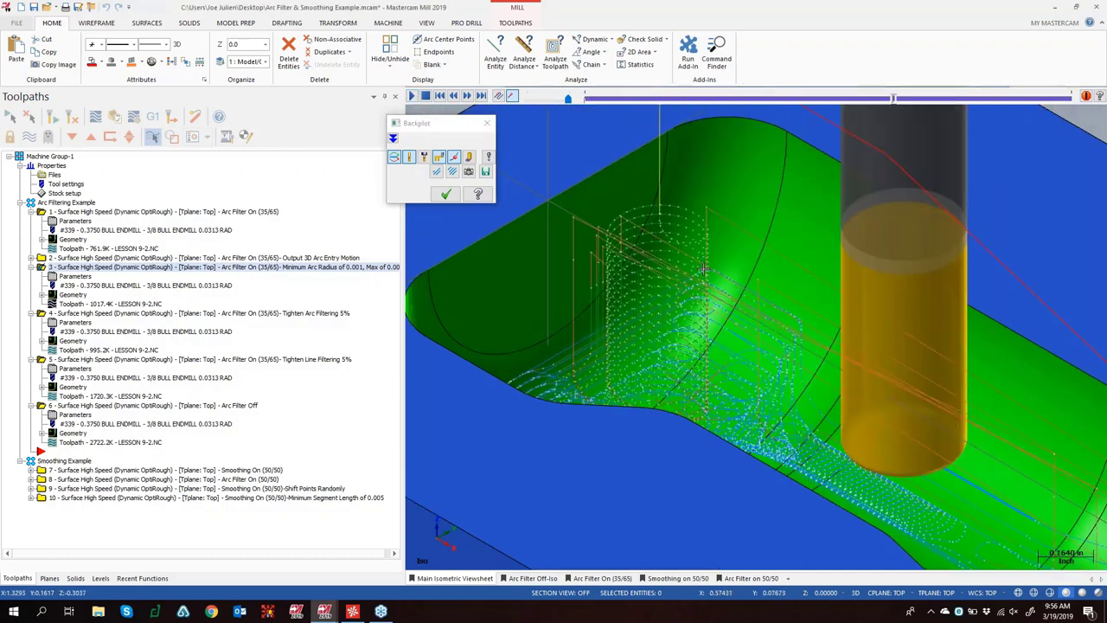
{"action": "scroll", "coordinate": [638, 272], "scroll_direction": "down", "scroll_amount": 1}
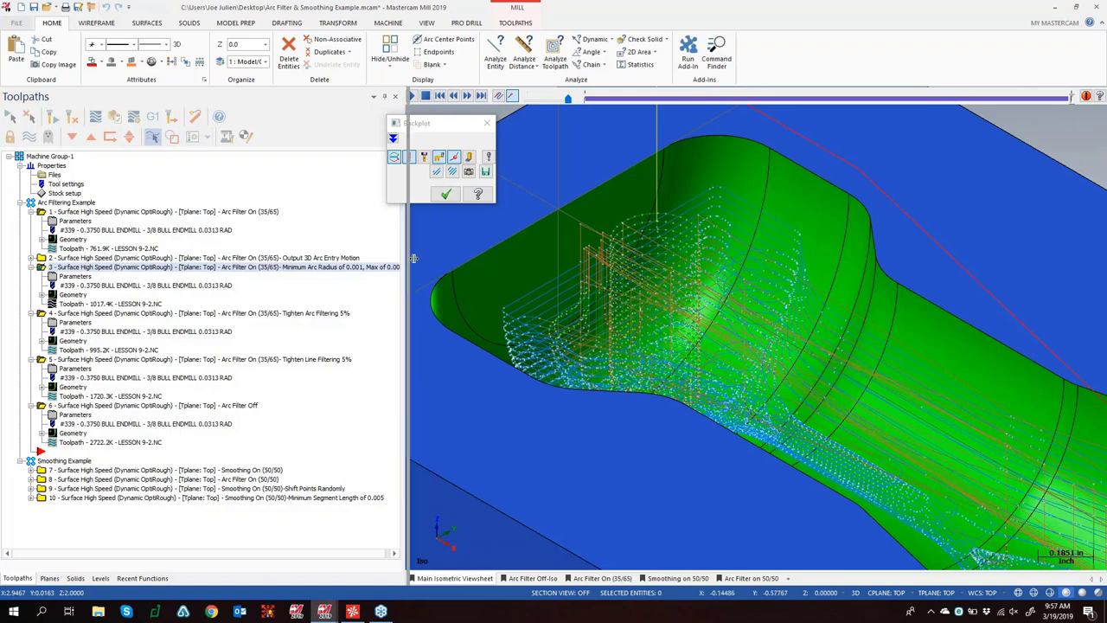
{"action": "left_click_drag", "start_coordinate": [413, 257], "coordinate": [416, 258]}
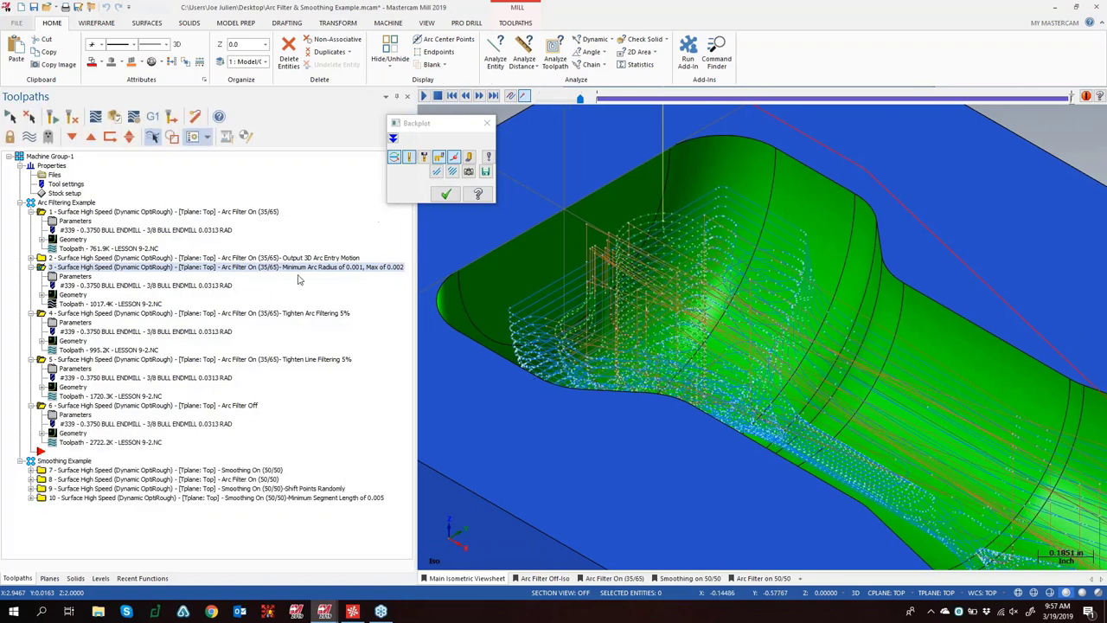
{"action": "left_click", "coordinate": [486, 125]}
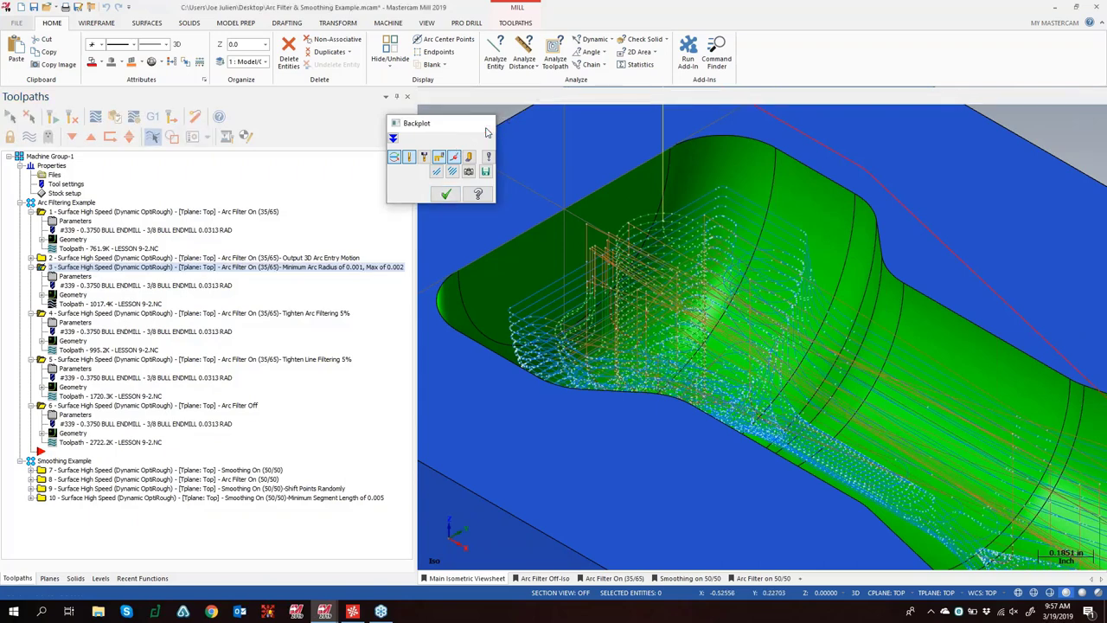
Collapse operation 3, and review the minimum arc radius and Tighten Arc filtering tolerance settings in operation 4's parameters, accepting them as they are
{"action": "left_click", "coordinate": [31, 268]}
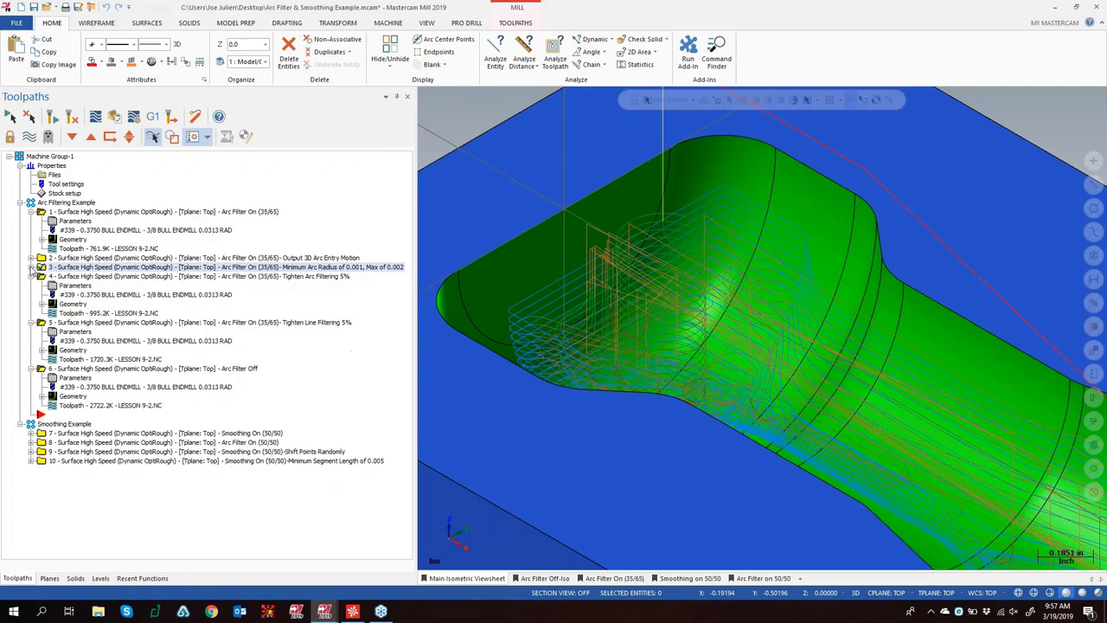
{"action": "left_click", "coordinate": [76, 286]}
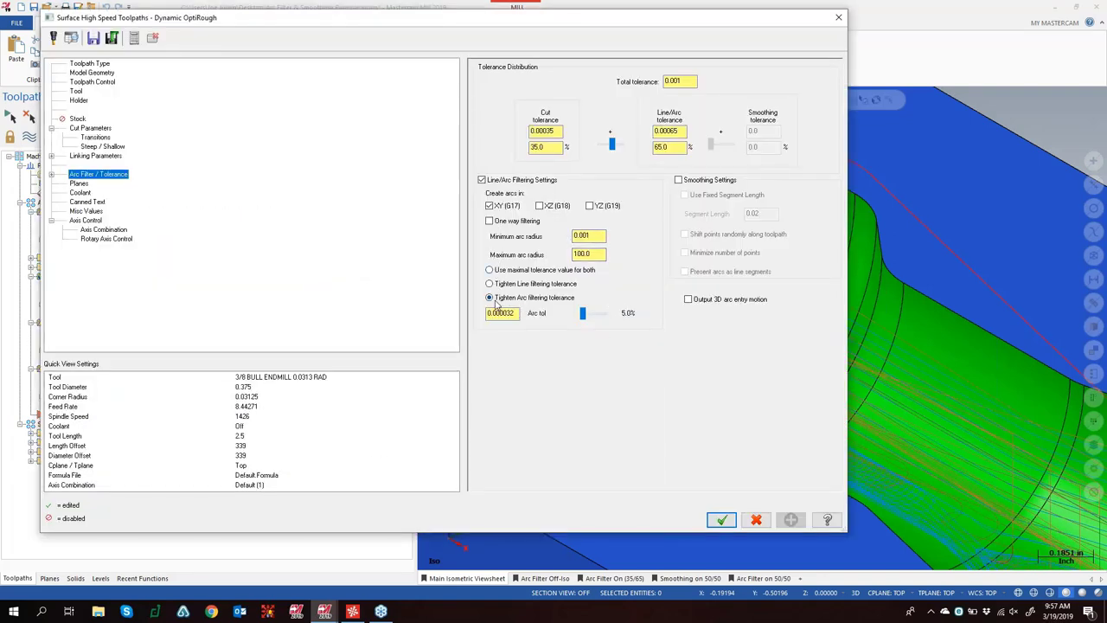
{"action": "left_click", "coordinate": [582, 236]}
{"action": "left_click_drag", "start_coordinate": [518, 313], "coordinate": [468, 323]}
{"action": "left_click", "coordinate": [516, 313]}
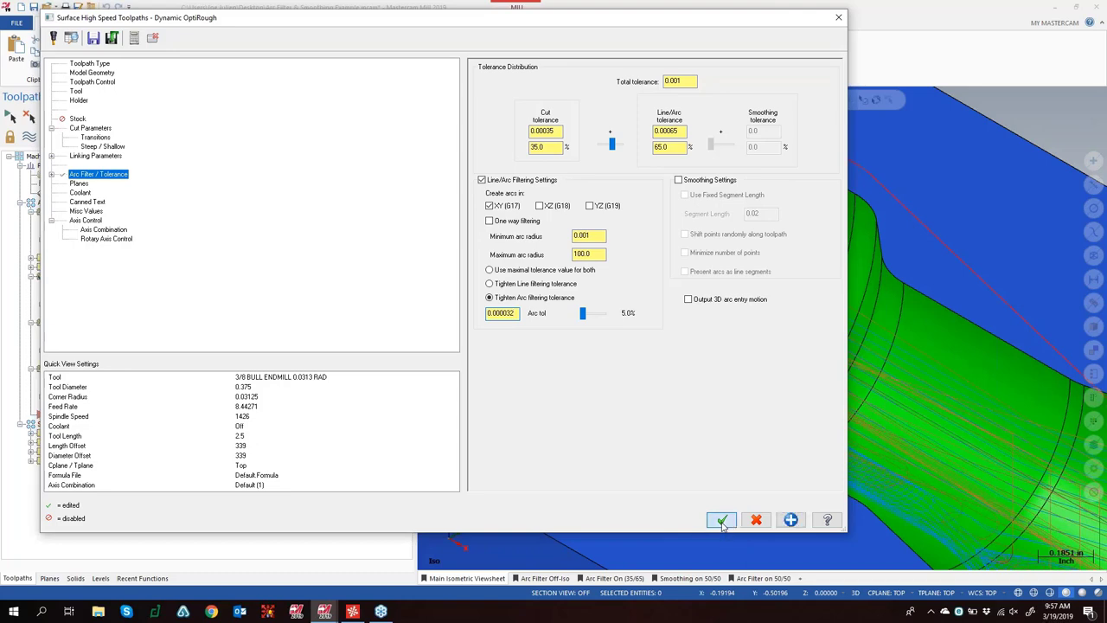
{"action": "left_click", "coordinate": [722, 520]}
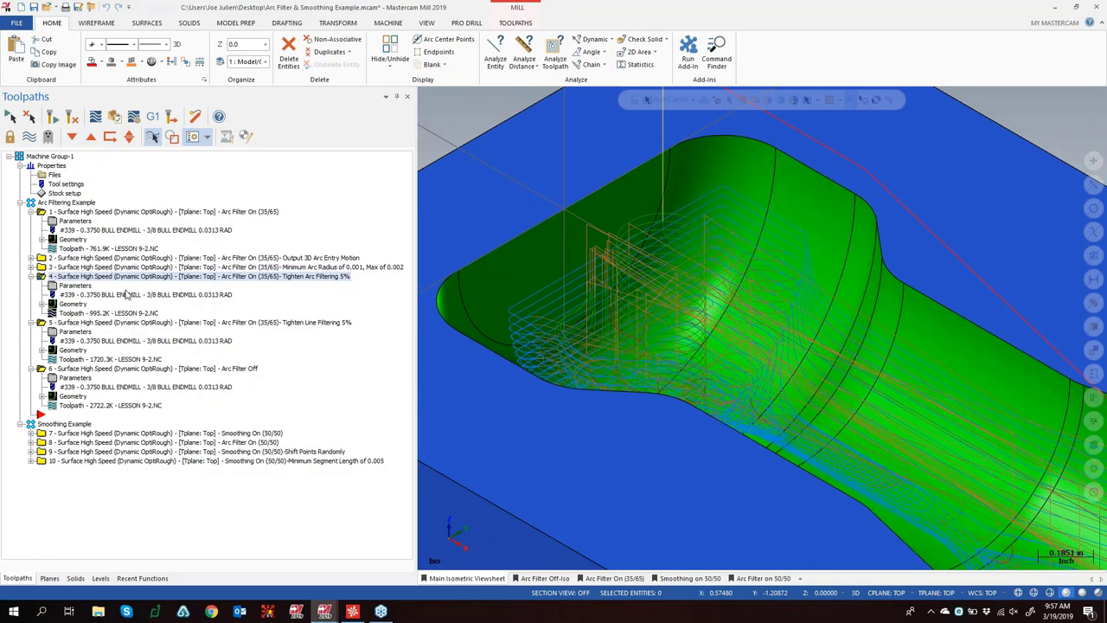
Collapse operation 4, and review the Tighten Line filtering tolerance setting in operation 5's parameters, accepting it as it is
{"action": "left_click", "coordinate": [35, 278]}
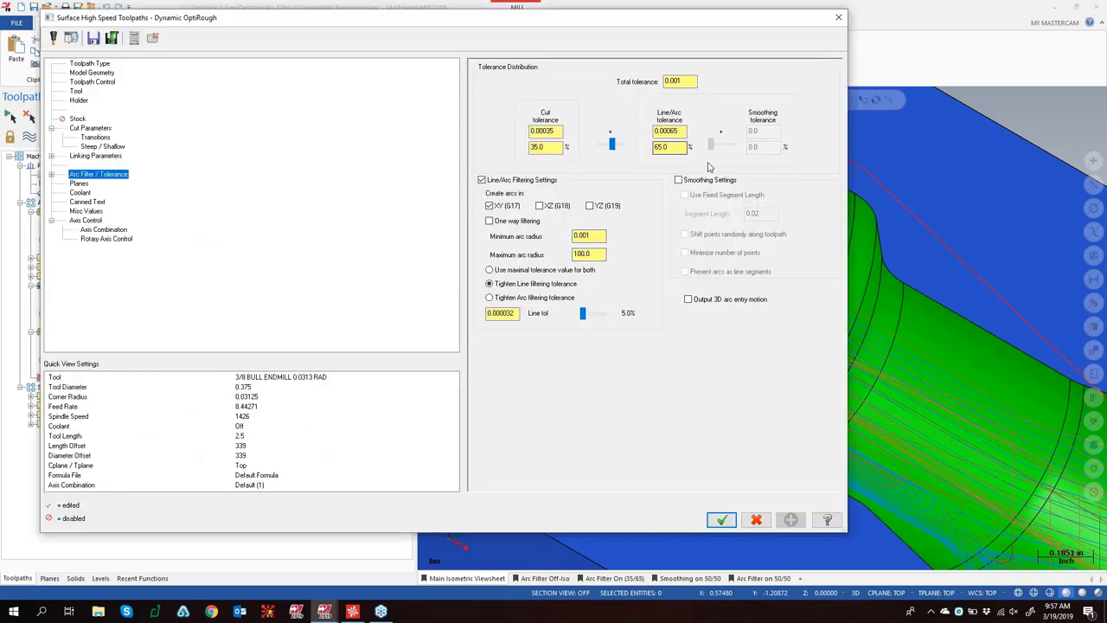
{"action": "double_click", "coordinate": [501, 313]}
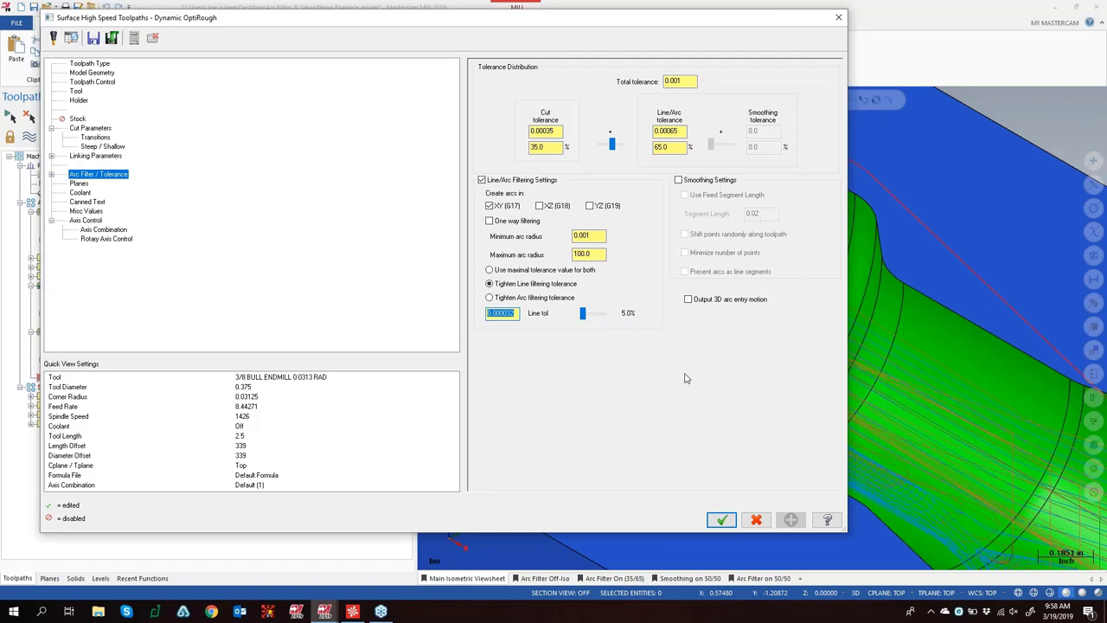
{"action": "left_click", "coordinate": [721, 519]}
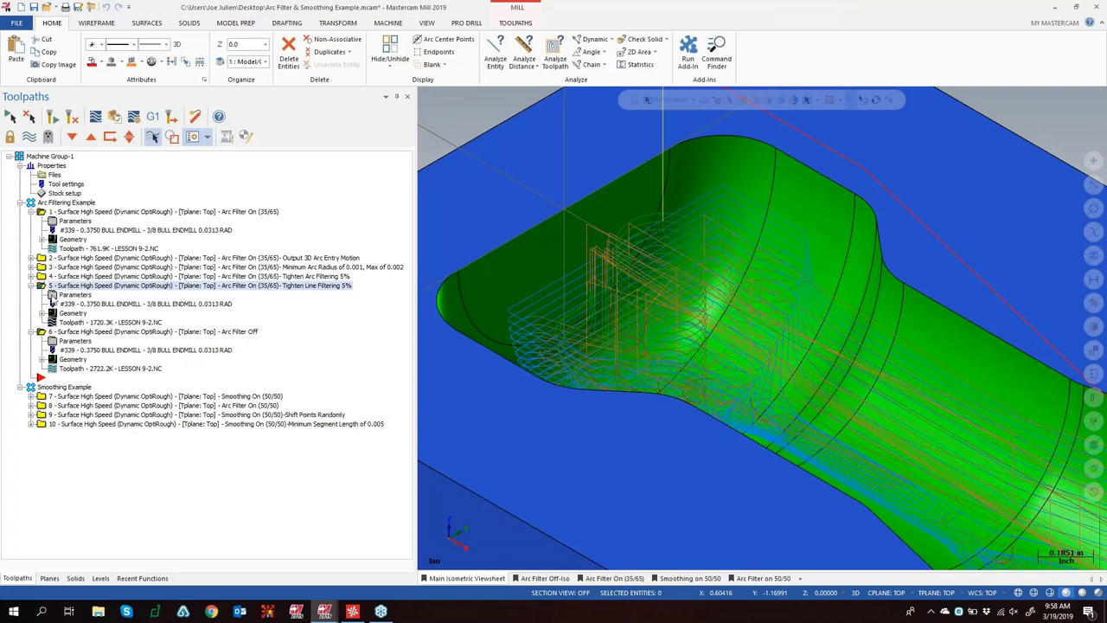
Collapse operations 5 and 6, and expand all the operations in the Smoothing Example group for comparison
{"action": "left_click", "coordinate": [31, 286]}
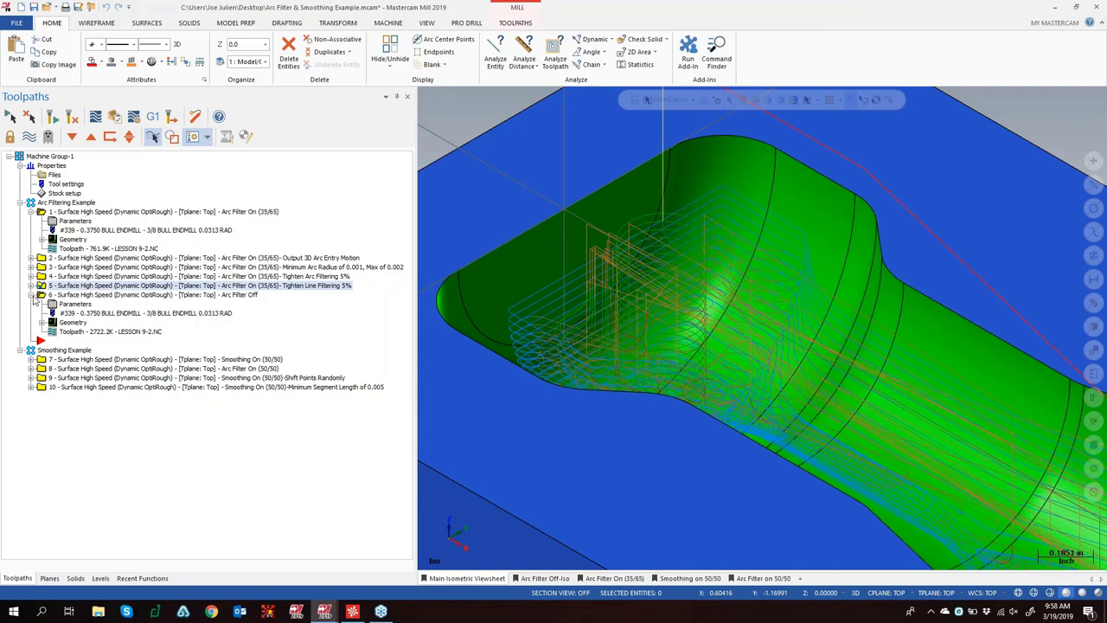
{"action": "left_click", "coordinate": [31, 294]}
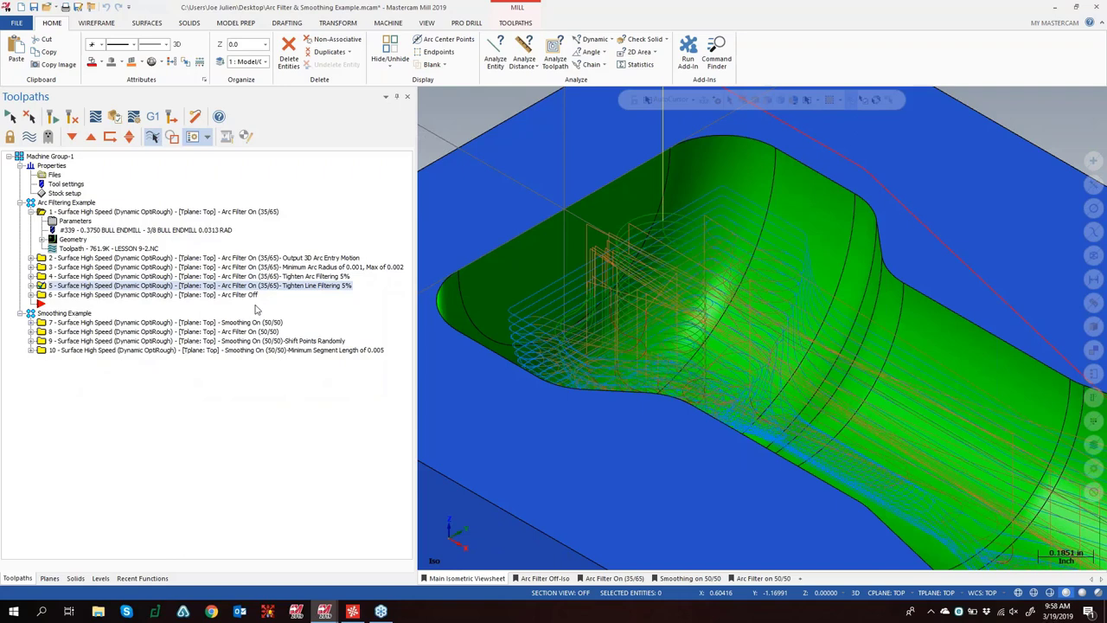
{"action": "left_click", "coordinate": [31, 323]}
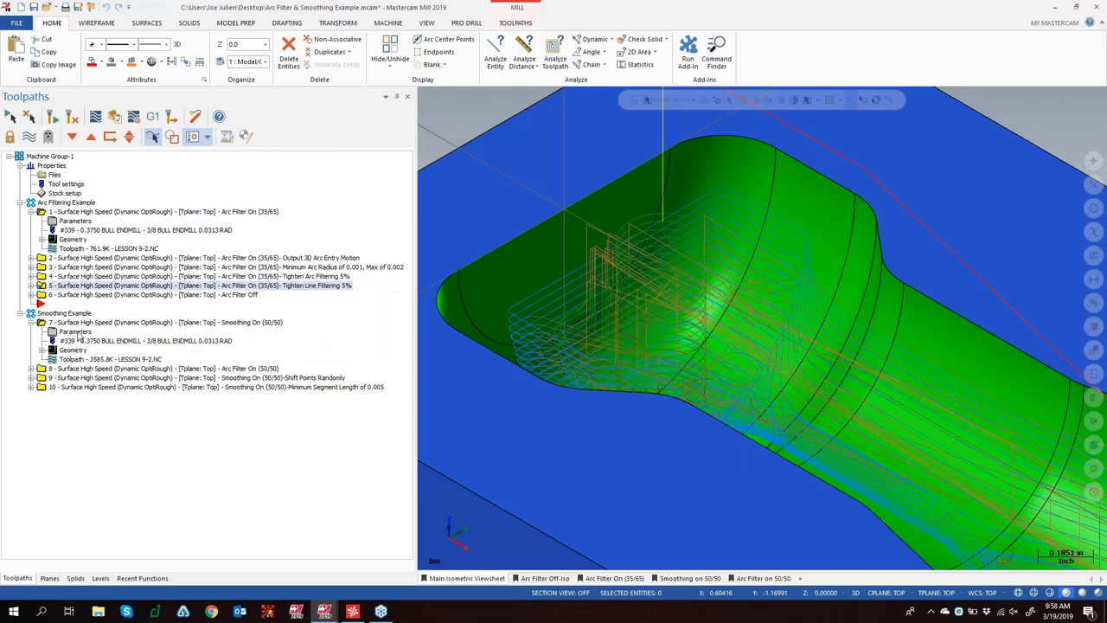
{"action": "right_click", "coordinate": [64, 325]}
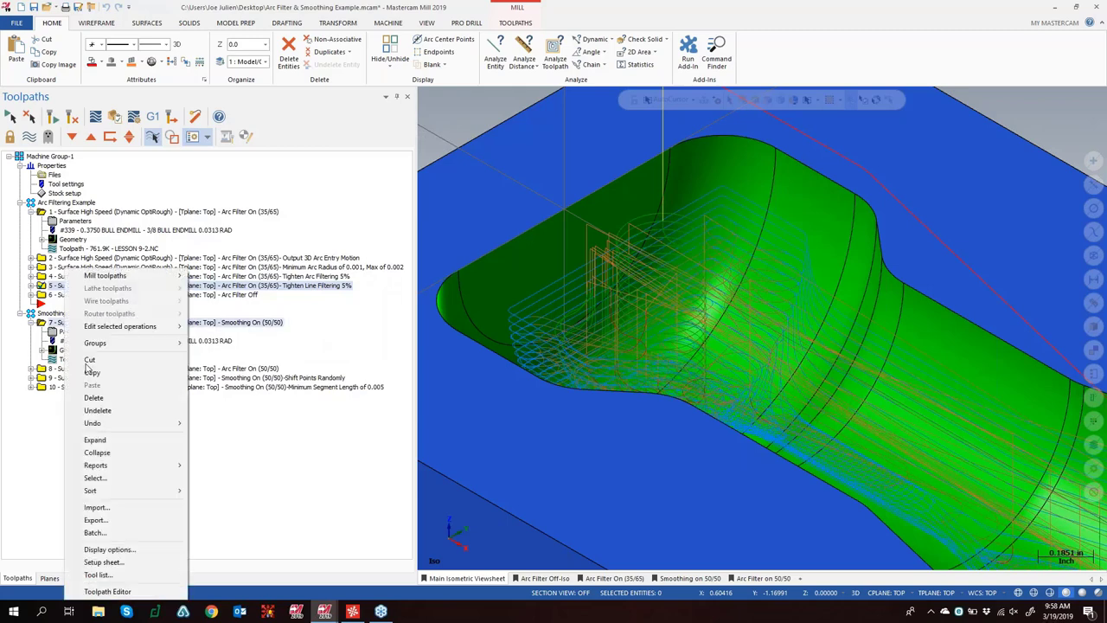
{"action": "left_click", "coordinate": [104, 439]}
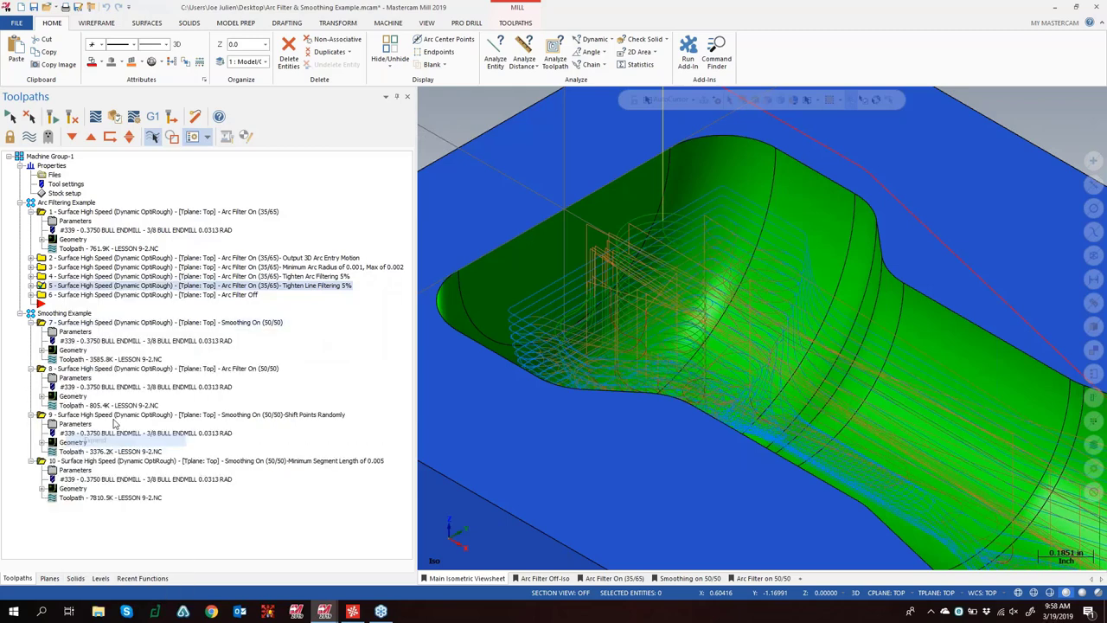
Compare the toolpaths of operation 7, Smoothing On (50/50), and operation 8, Arc Filter On (50/50), in the Smoothing on 50/50 viewsheet
{"action": "left_click", "coordinate": [123, 325]}
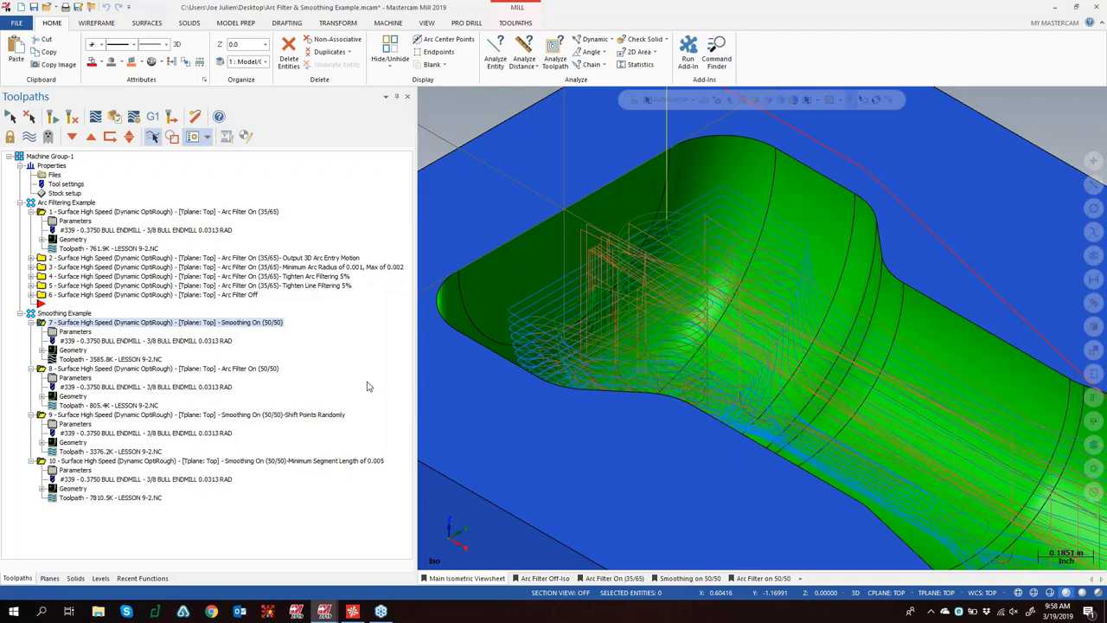
{"action": "left_click", "coordinate": [689, 577]}
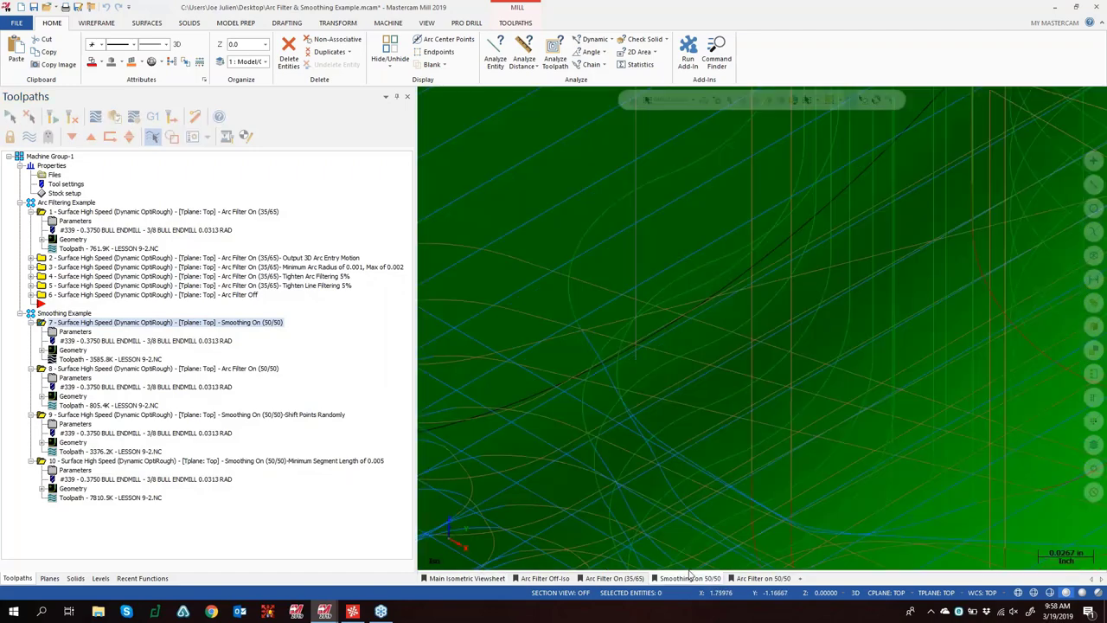
{"action": "left_click", "coordinate": [95, 369]}
{"action": "left_click", "coordinate": [85, 322]}
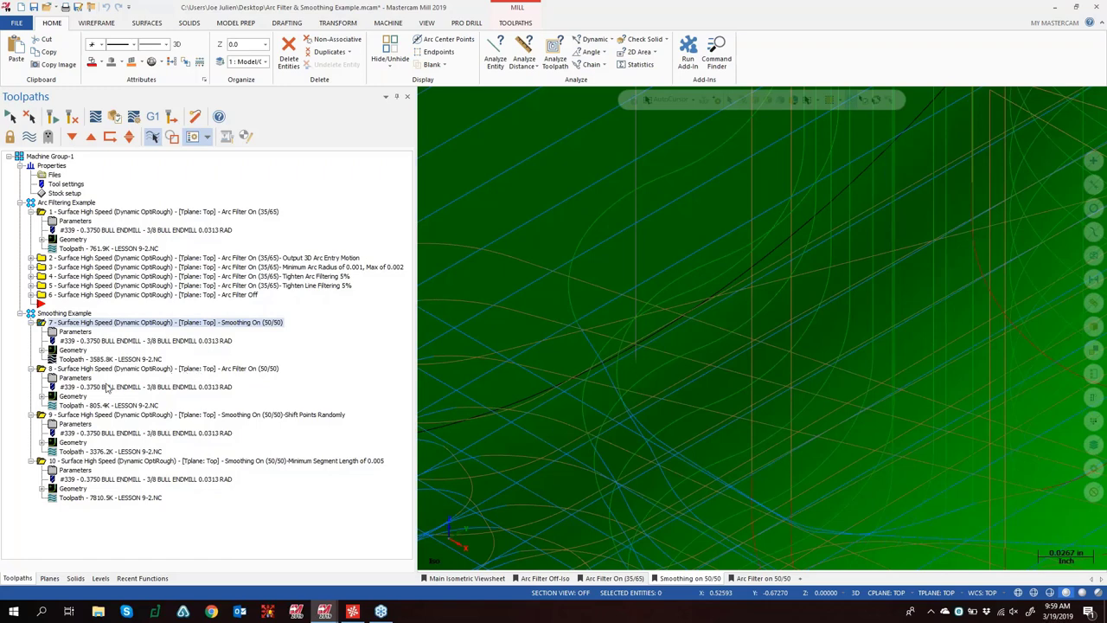
{"action": "left_click", "coordinate": [266, 370]}
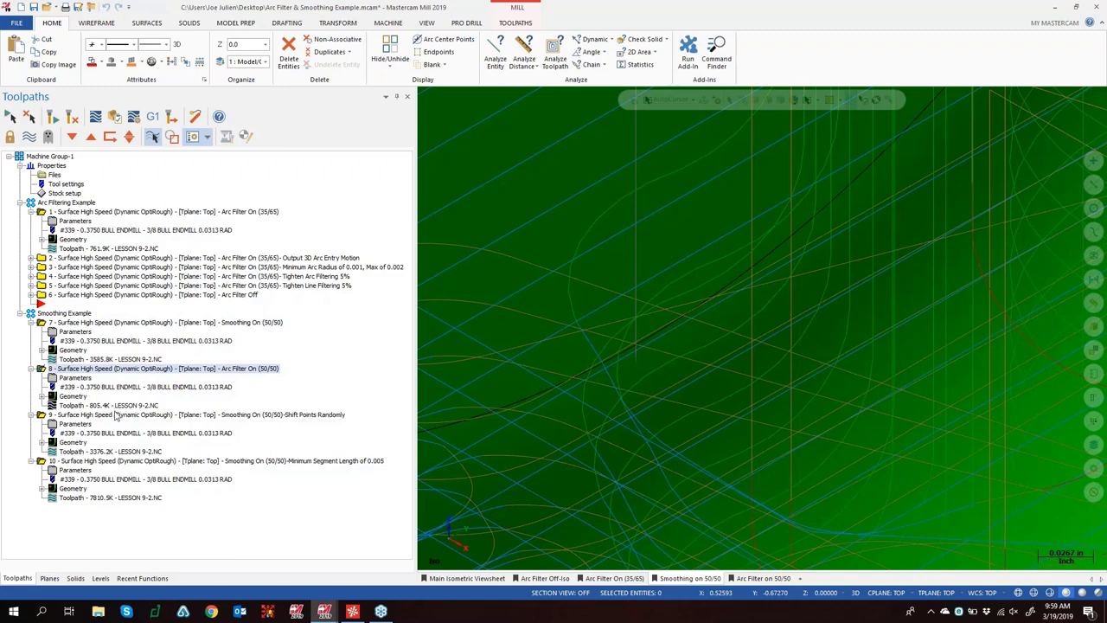
{"action": "left_click", "coordinate": [165, 323]}
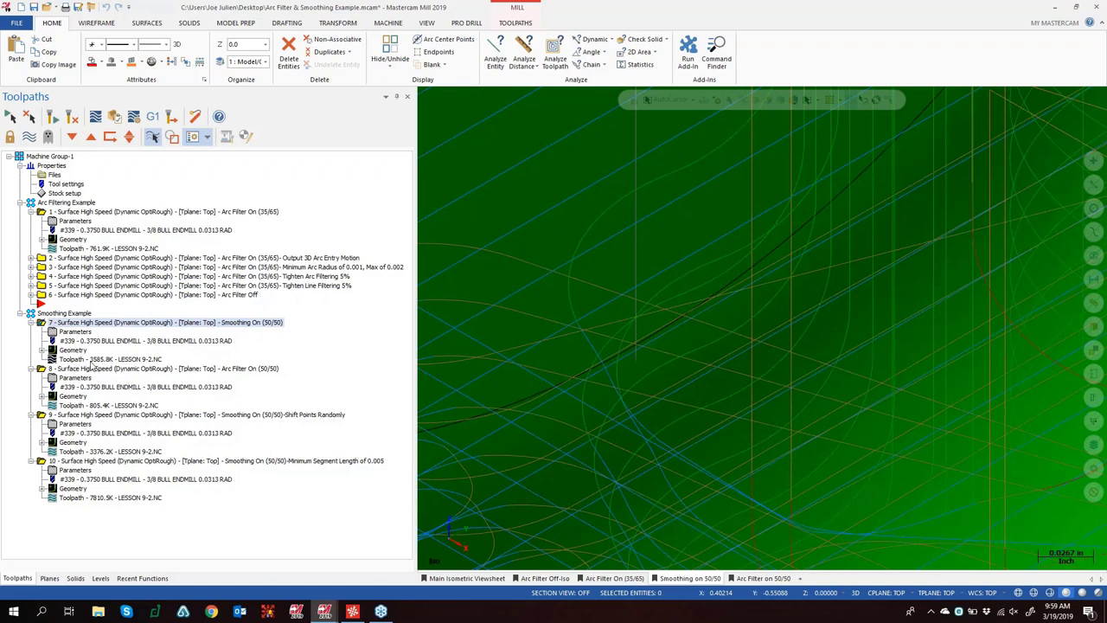
Backplot operation 7, Smoothing On (50/50), to examine its point distribution, and close the backplot
{"action": "left_click", "coordinate": [95, 117]}
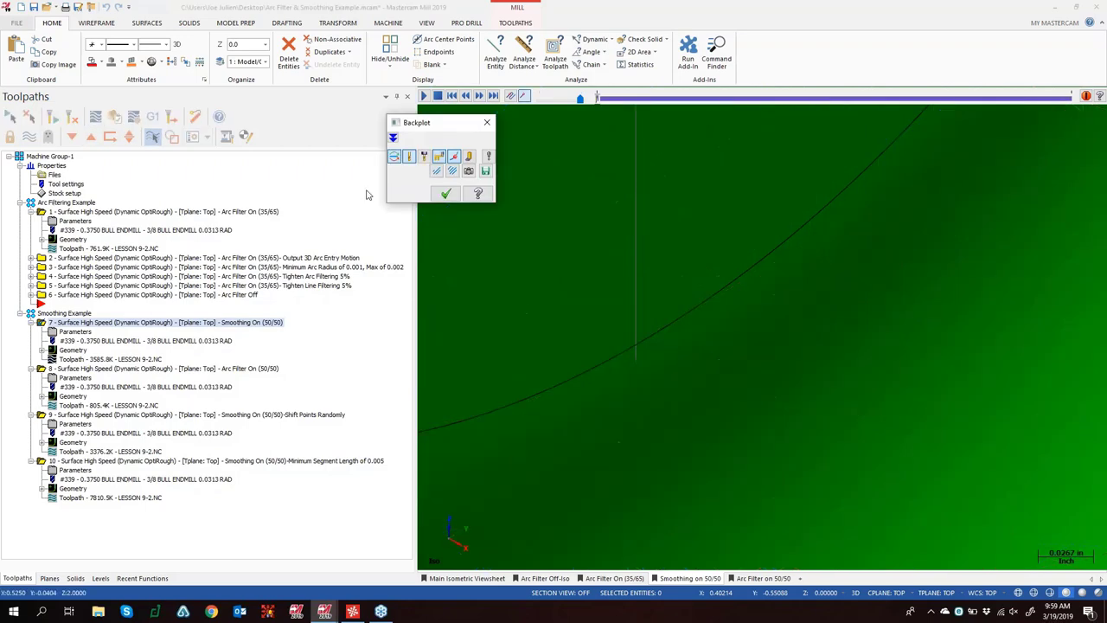
{"action": "left_click", "coordinate": [422, 96]}
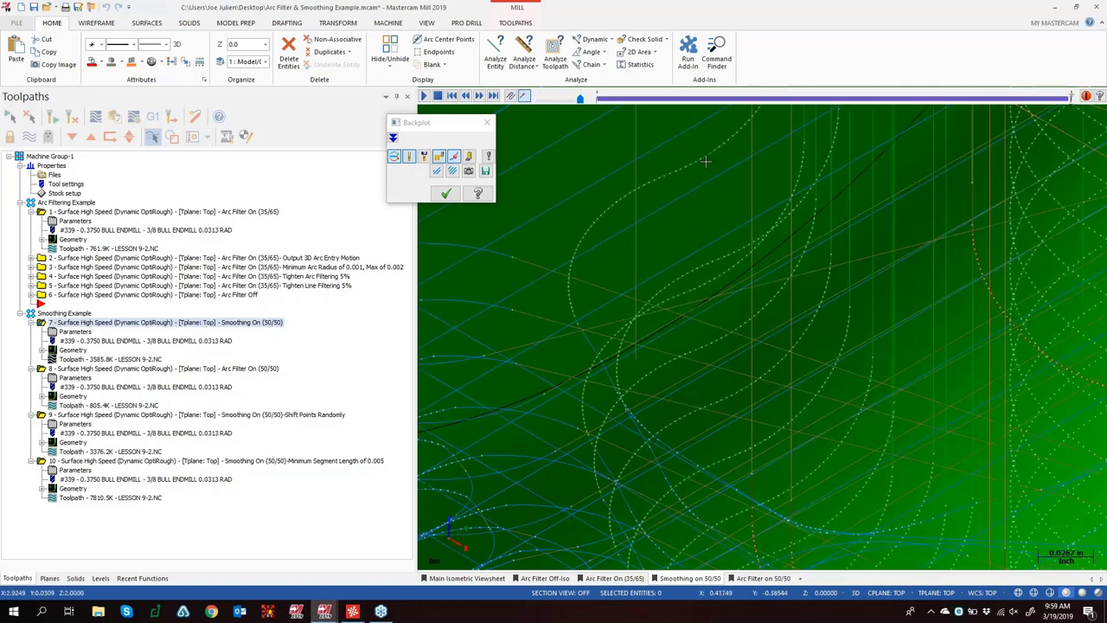
{"action": "left_click", "coordinate": [147, 370]}
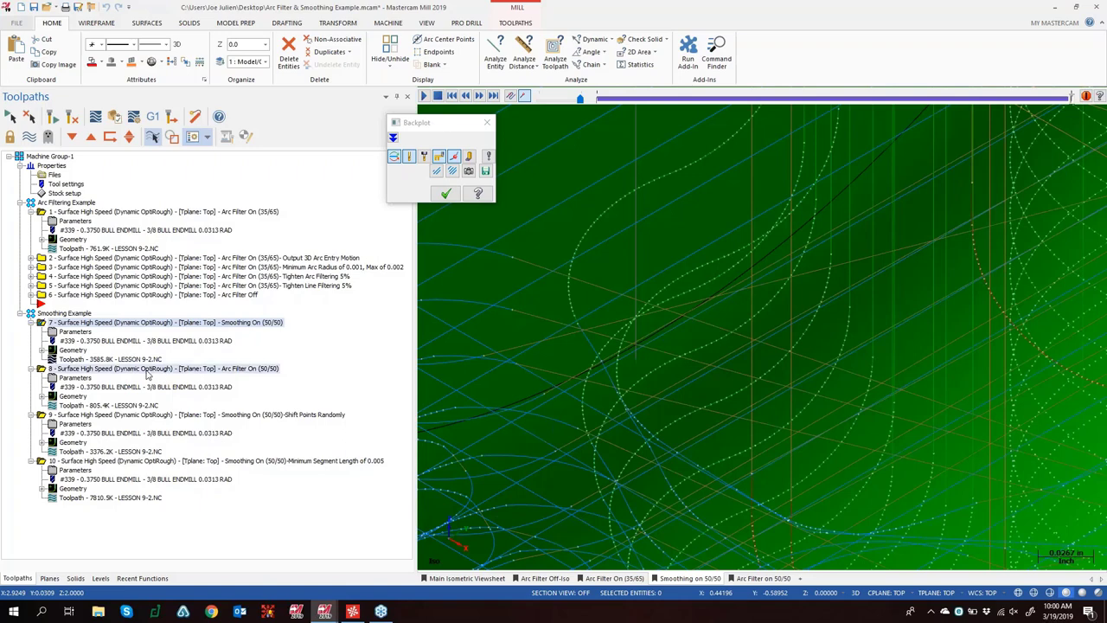
{"action": "left_click", "coordinate": [445, 194]}
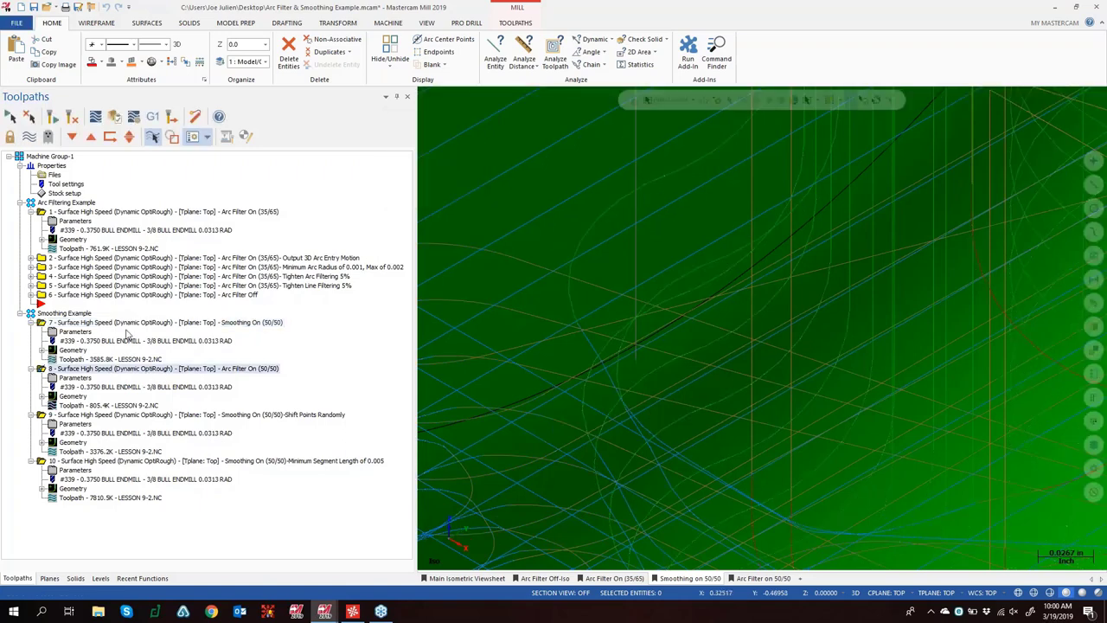
Backplot operation 8, Arc Filter On (50/50), to examine its point distribution, and close the backplot
{"action": "left_click", "coordinate": [109, 369]}
{"action": "left_click", "coordinate": [95, 117]}
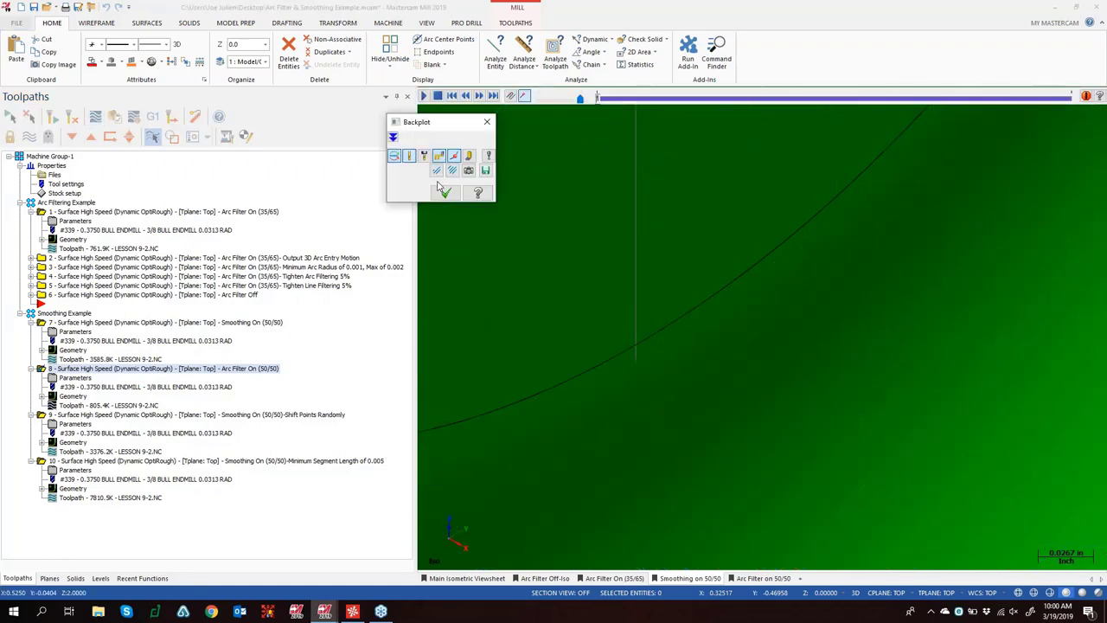
{"action": "left_click", "coordinate": [424, 96]}
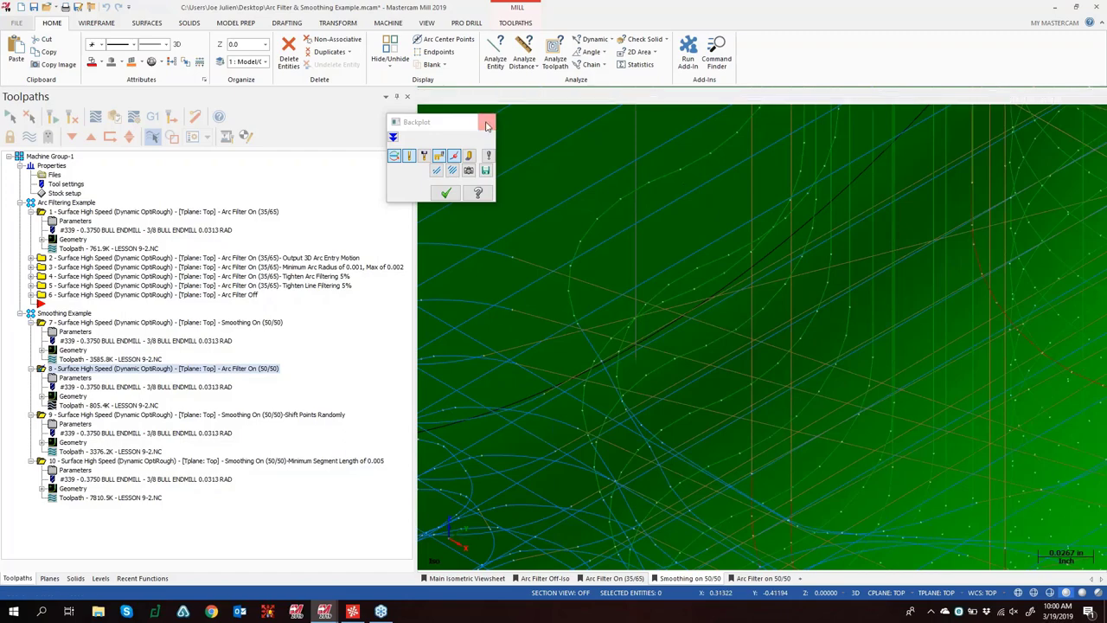
{"action": "left_click", "coordinate": [486, 126]}
Review the Shift points randomly along toolpath setting in operation 9's Arc Filter / Tolerance parameters, and close them without changes
{"action": "left_click", "coordinate": [219, 415]}
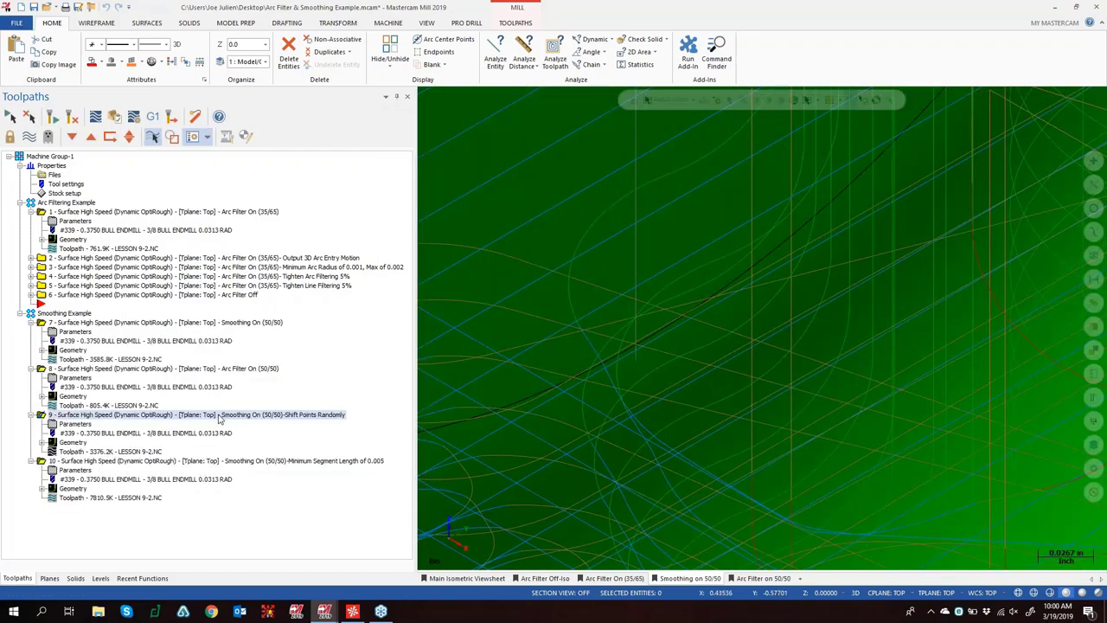
{"action": "left_click", "coordinate": [74, 425]}
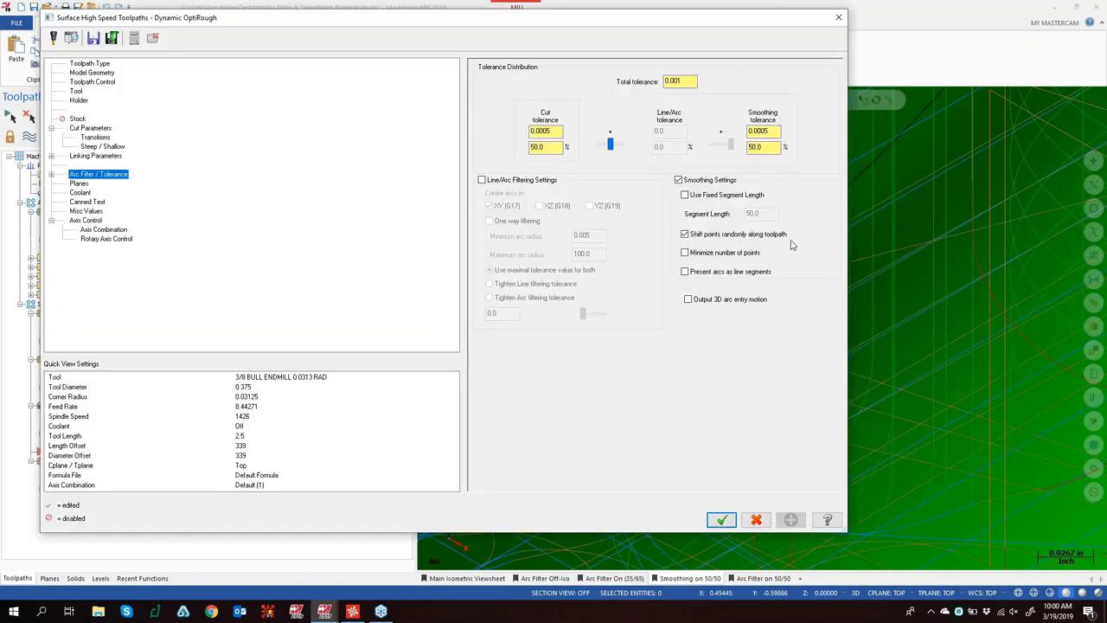
{"action": "left_click_drag", "start_coordinate": [705, 30], "coordinate": [755, 27]}
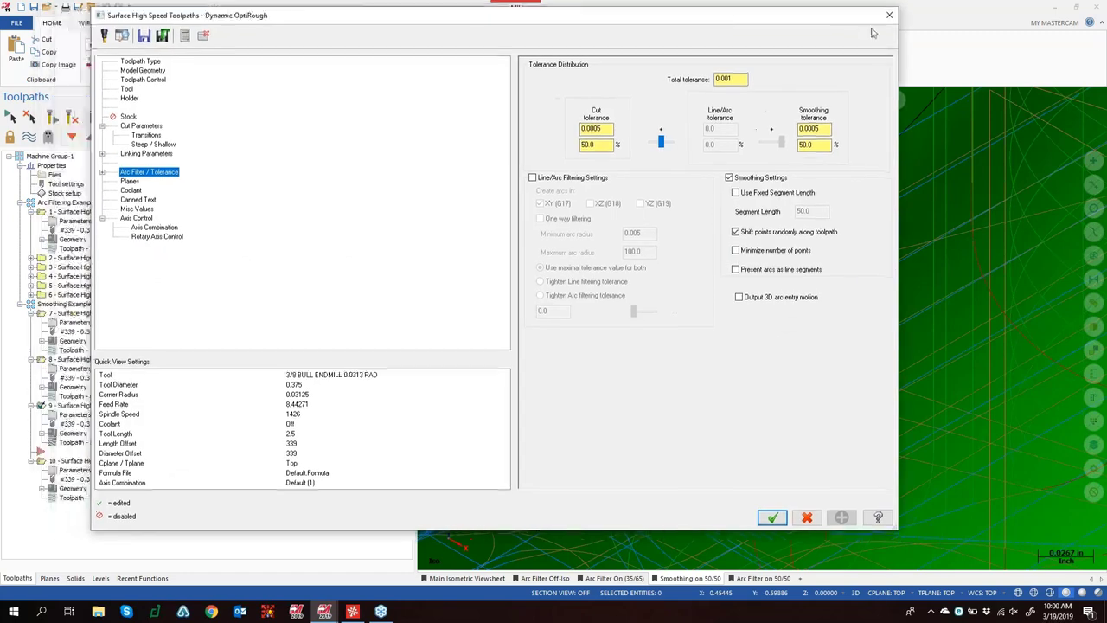
{"action": "left_click", "coordinate": [889, 17]}
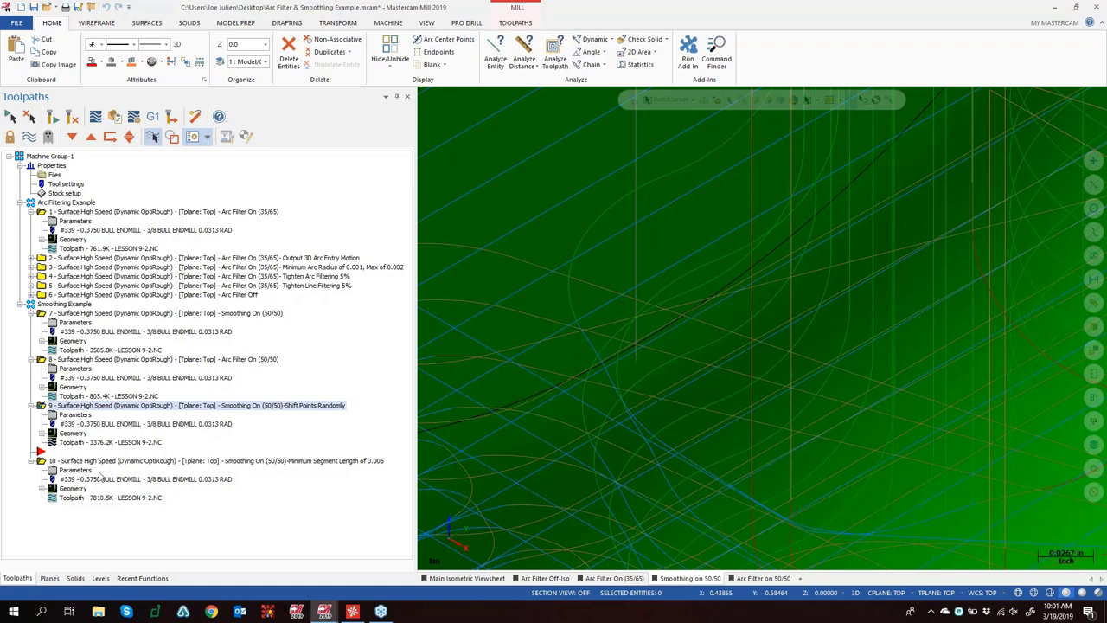
Review the fixed segment length setting in operation 10's smoothing parameters, and close them without changes
{"action": "left_click", "coordinate": [66, 472]}
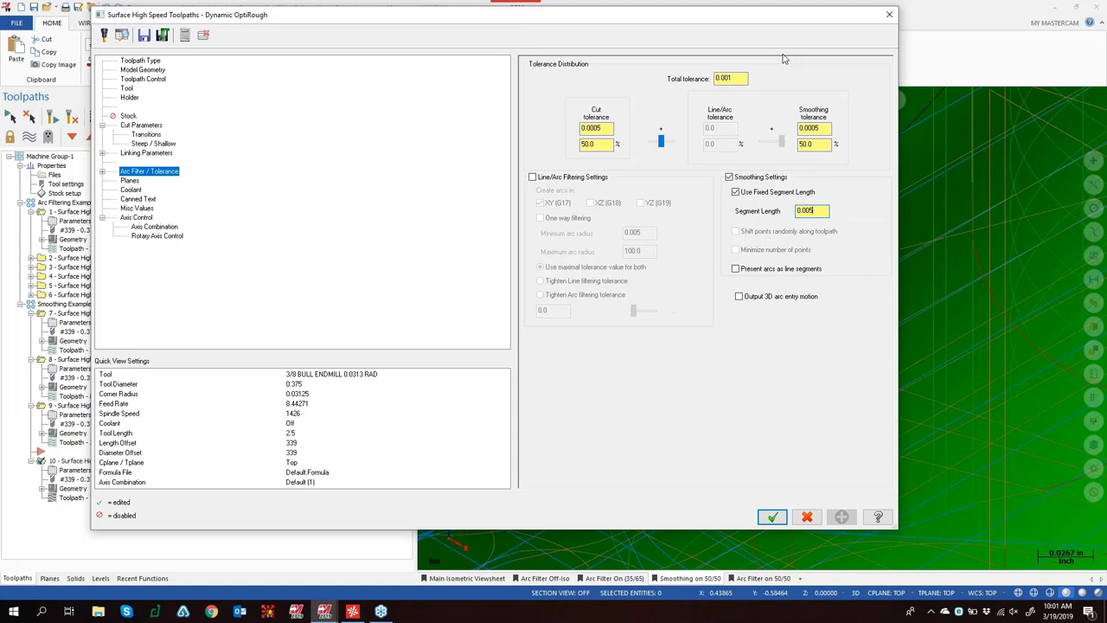
{"action": "left_click_drag", "start_coordinate": [821, 211], "coordinate": [768, 227]}
{"action": "left_click", "coordinate": [888, 15]}
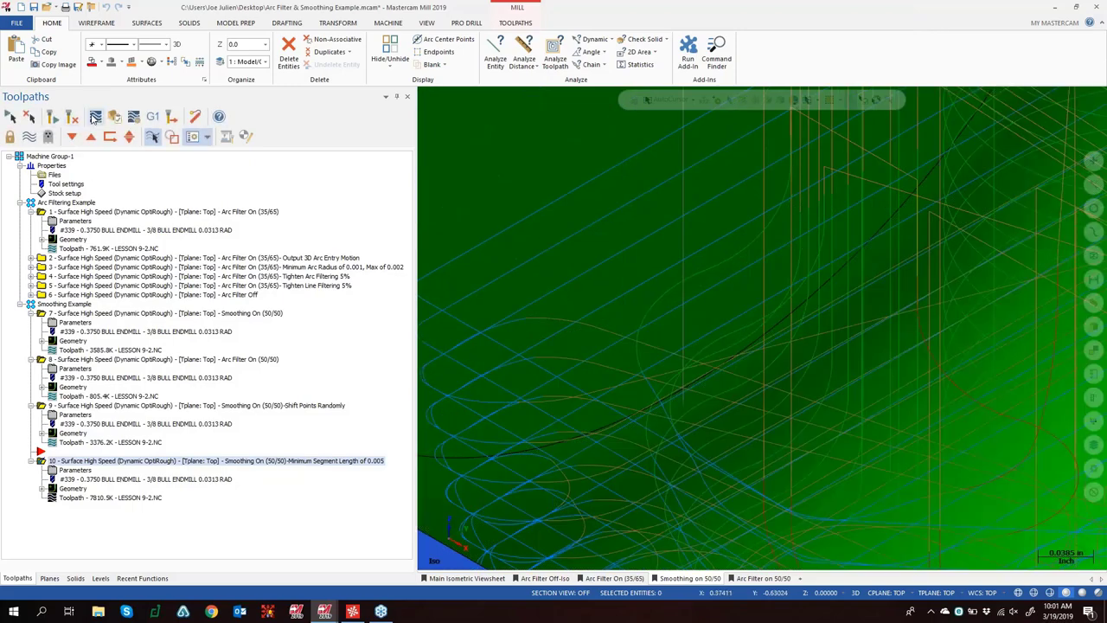
Backplot operation 10, Minimum Segment Length of 0.005, examine its point spacing up close in the pocket, and close the backplot
{"action": "left_click", "coordinate": [95, 116]}
{"action": "left_click", "coordinate": [423, 95]}
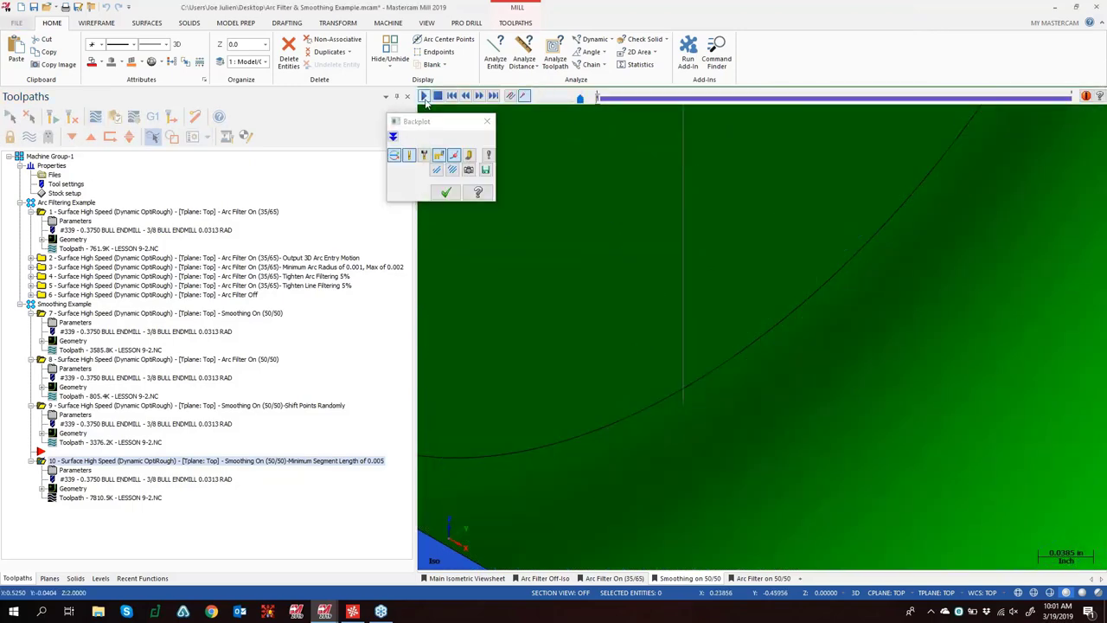
{"action": "scroll", "coordinate": [853, 325], "scroll_direction": "down", "scroll_amount": 6}
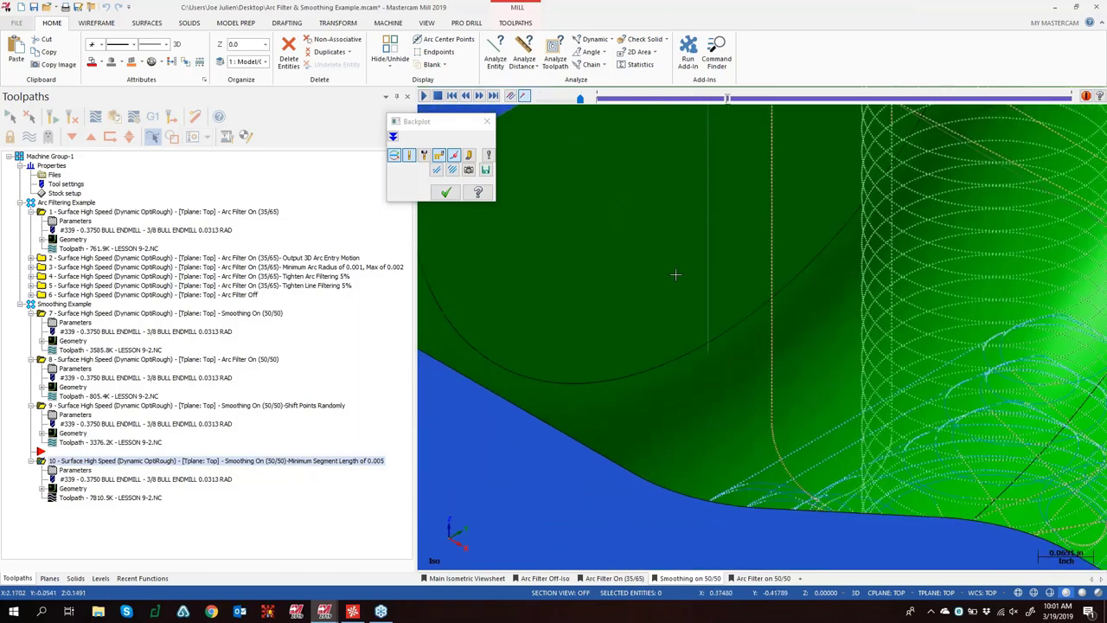
{"action": "scroll", "coordinate": [648, 251], "scroll_direction": "up", "scroll_amount": 3}
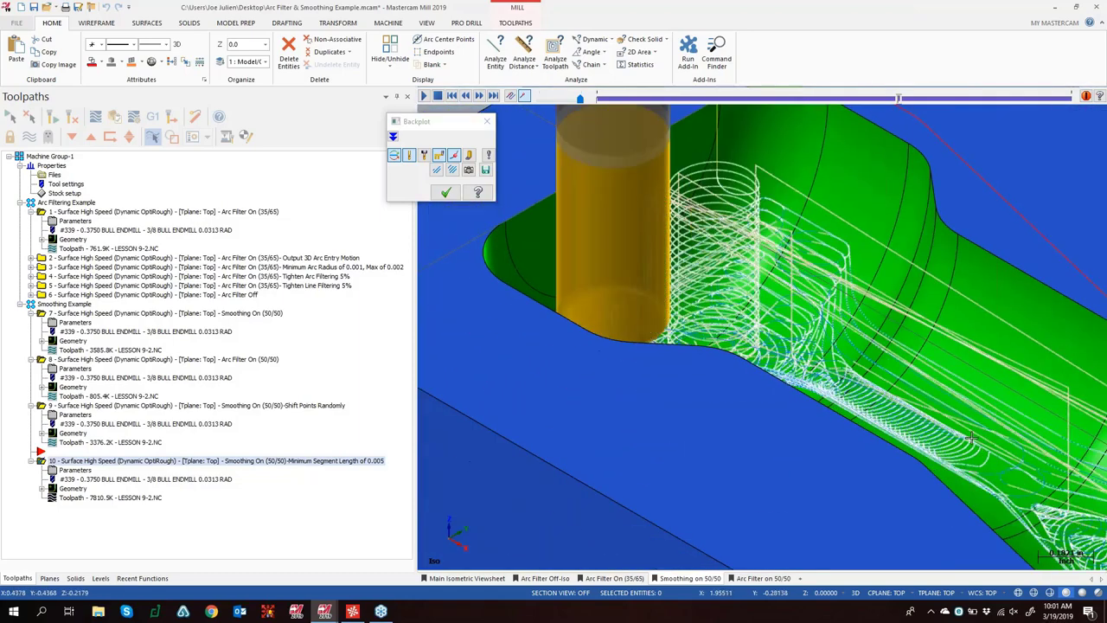
{"action": "scroll", "coordinate": [745, 337], "scroll_direction": "down", "scroll_amount": 3}
{"action": "scroll", "coordinate": [745, 337], "scroll_direction": "up", "scroll_amount": 5}
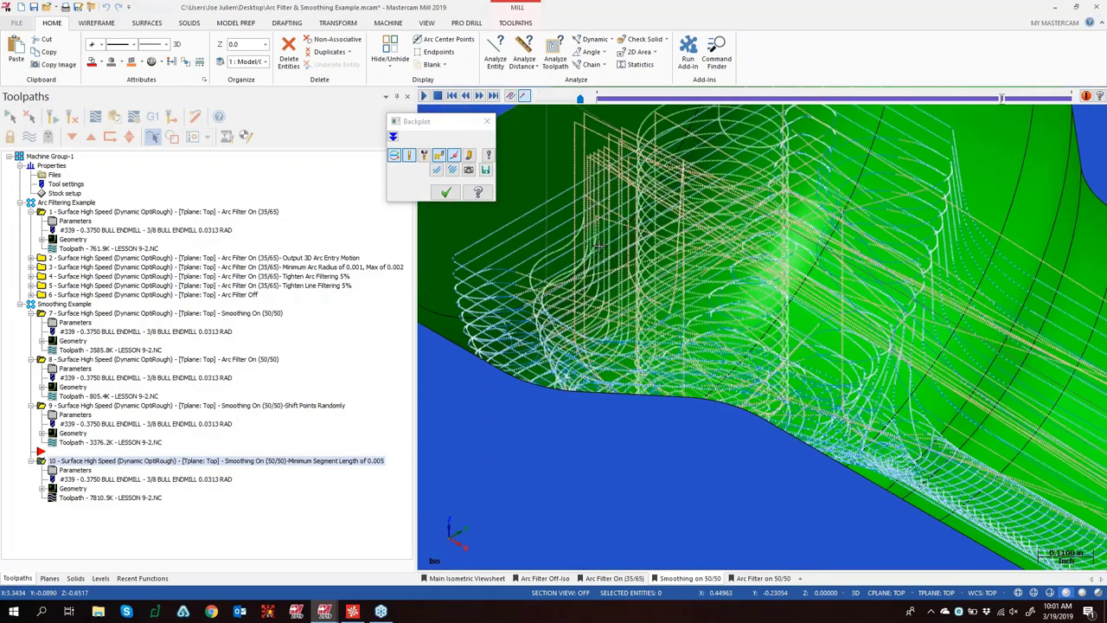
{"action": "scroll", "coordinate": [539, 252], "scroll_direction": "up", "scroll_amount": 1}
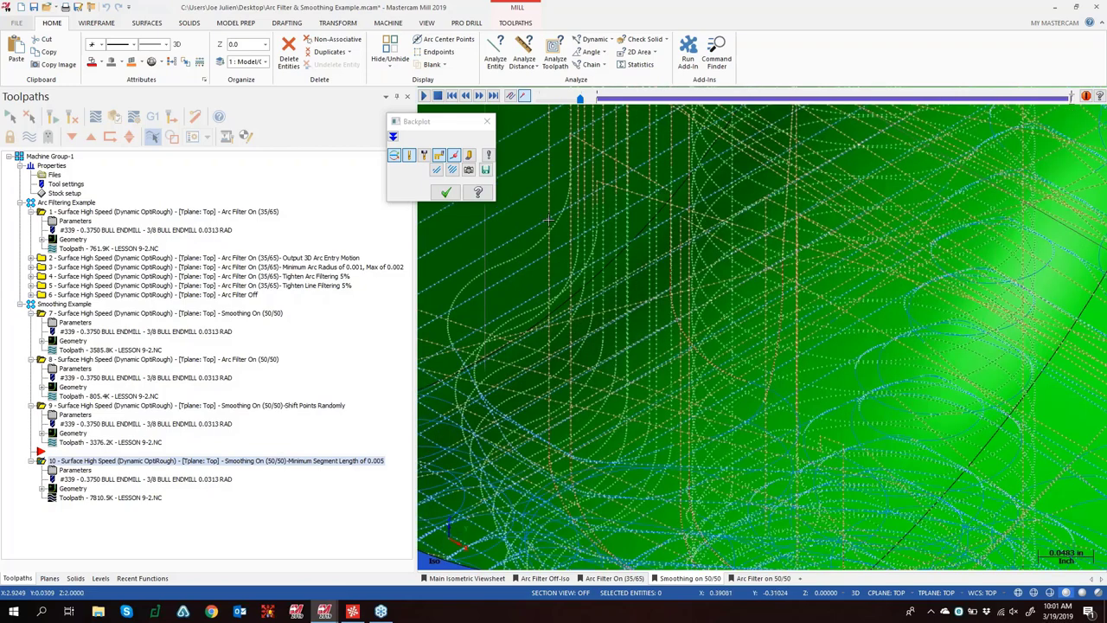
{"action": "scroll", "coordinate": [547, 219], "scroll_direction": "up", "scroll_amount": 1}
{"action": "scroll", "coordinate": [546, 221], "scroll_direction": "up", "scroll_amount": 1}
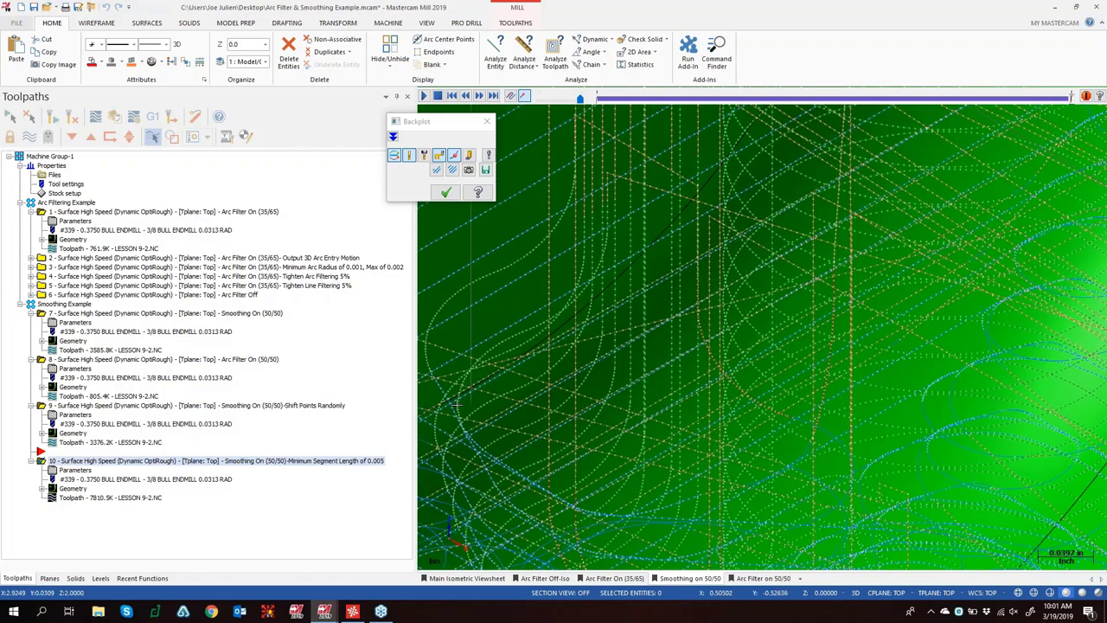
{"action": "scroll", "coordinate": [521, 256], "scroll_direction": "up", "scroll_amount": 2}
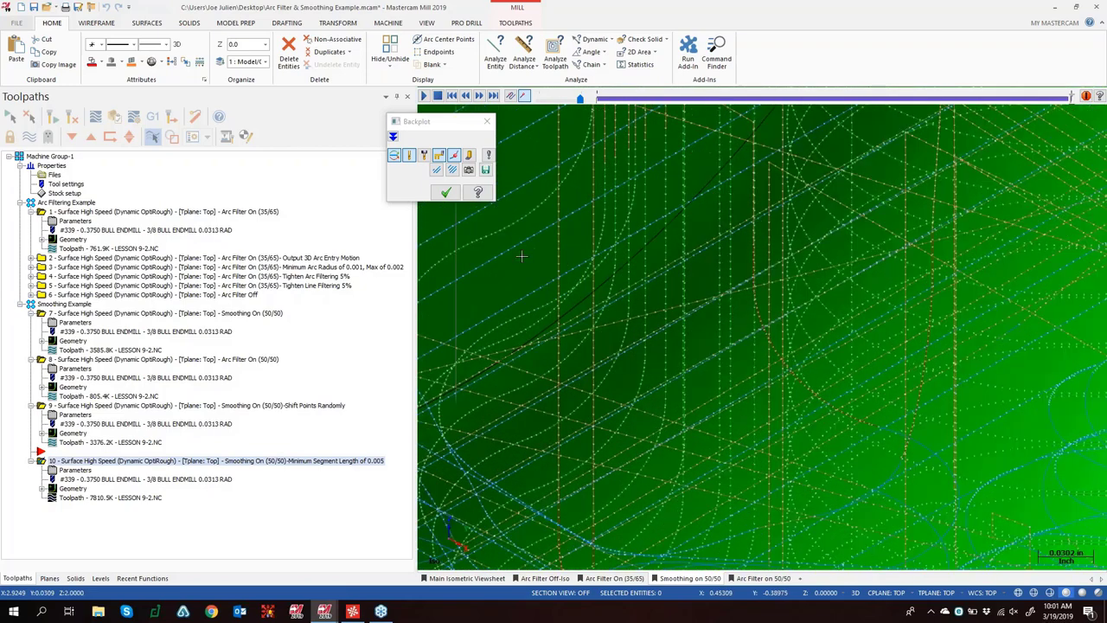
{"action": "left_click", "coordinate": [484, 128]}
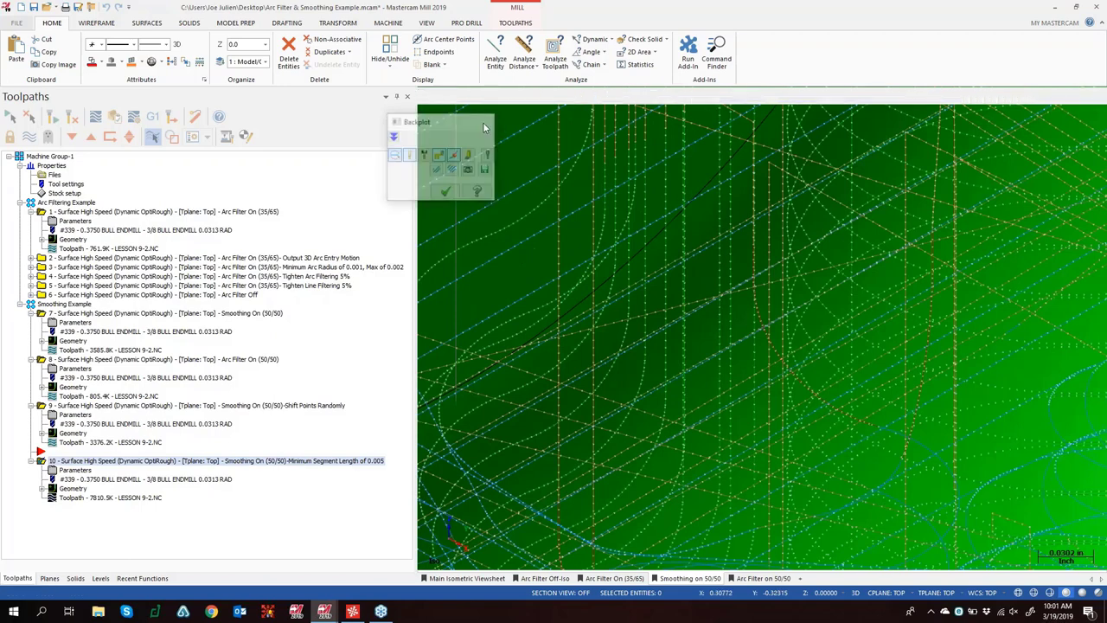
{"action": "left_click", "coordinate": [482, 122]}
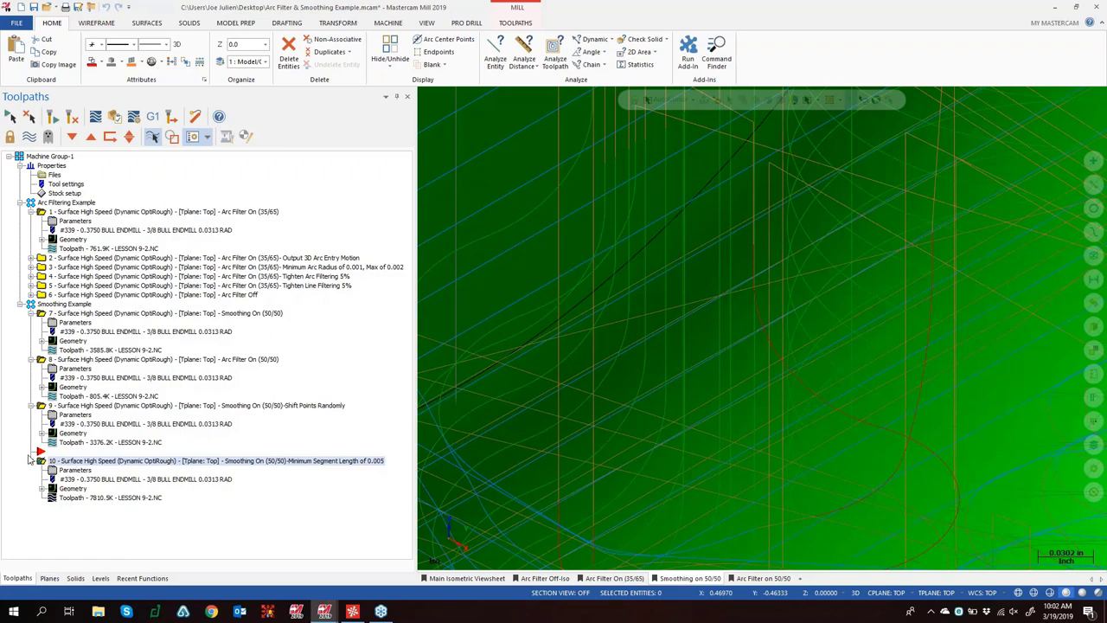
Collapse operations 10, 9, 8 and 7, and select and collapse operation 1, Arc Filter On (35/65)
{"action": "left_click", "coordinate": [30, 460]}
{"action": "left_click", "coordinate": [30, 405]}
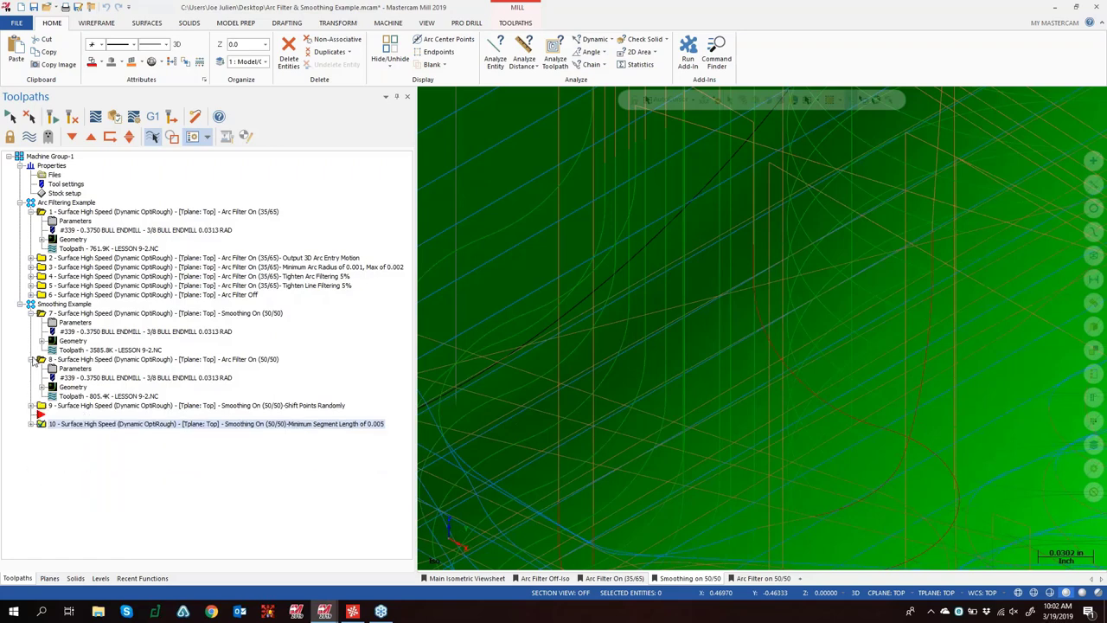
{"action": "left_click", "coordinate": [30, 359]}
{"action": "left_click", "coordinate": [31, 314]}
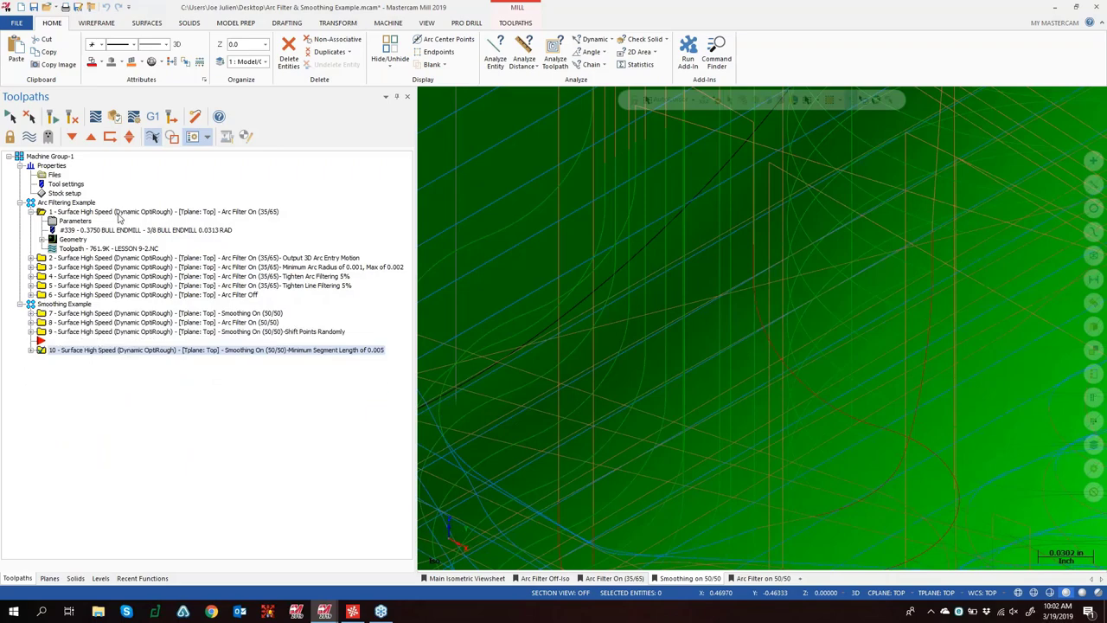
{"action": "left_click", "coordinate": [57, 213]}
{"action": "left_click", "coordinate": [30, 211]}
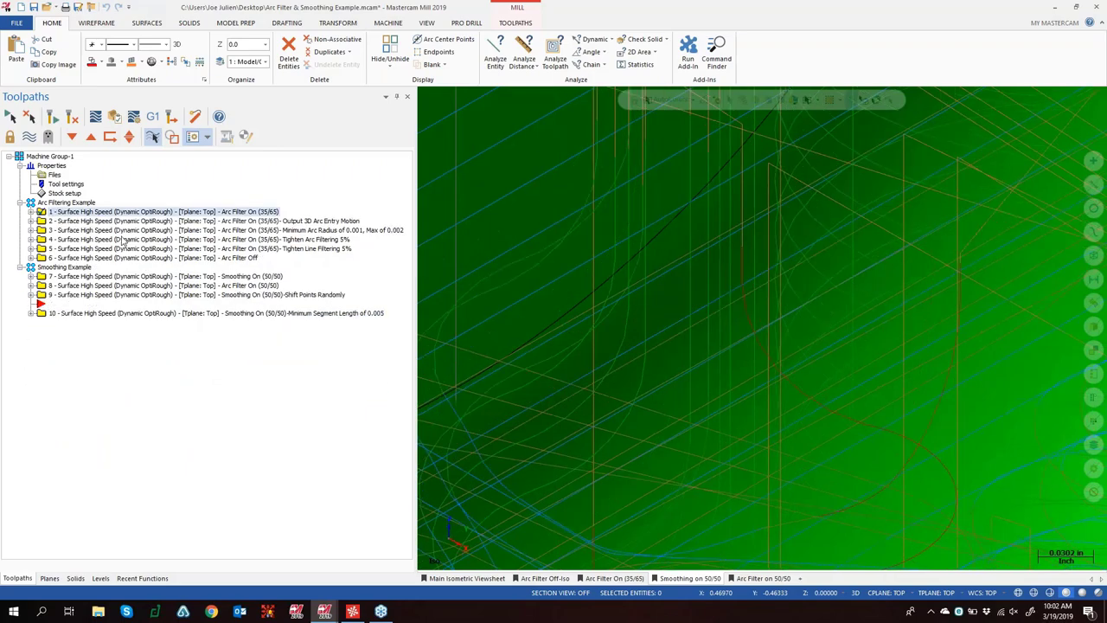
{"action": "left_click", "coordinate": [703, 5]}
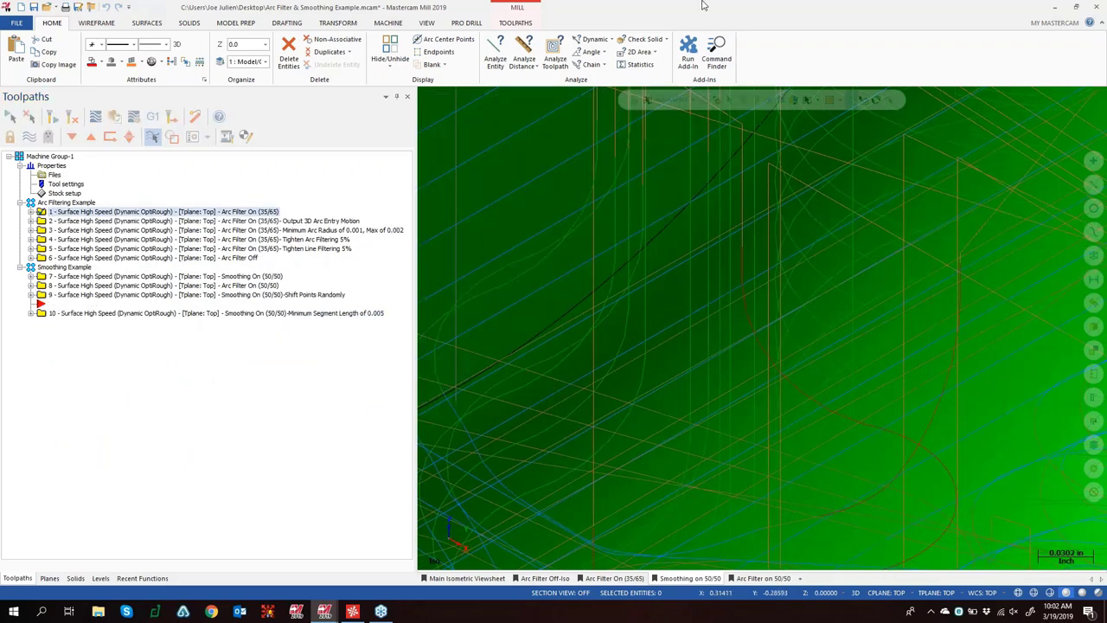
Switch to CIMCO Edit and examine the line-by-line differences between Arc Filter Default.NC and Arc Filter off.NC
{"action": "scroll", "coordinate": [546, 314], "scroll_direction": "down", "scroll_amount": 10}
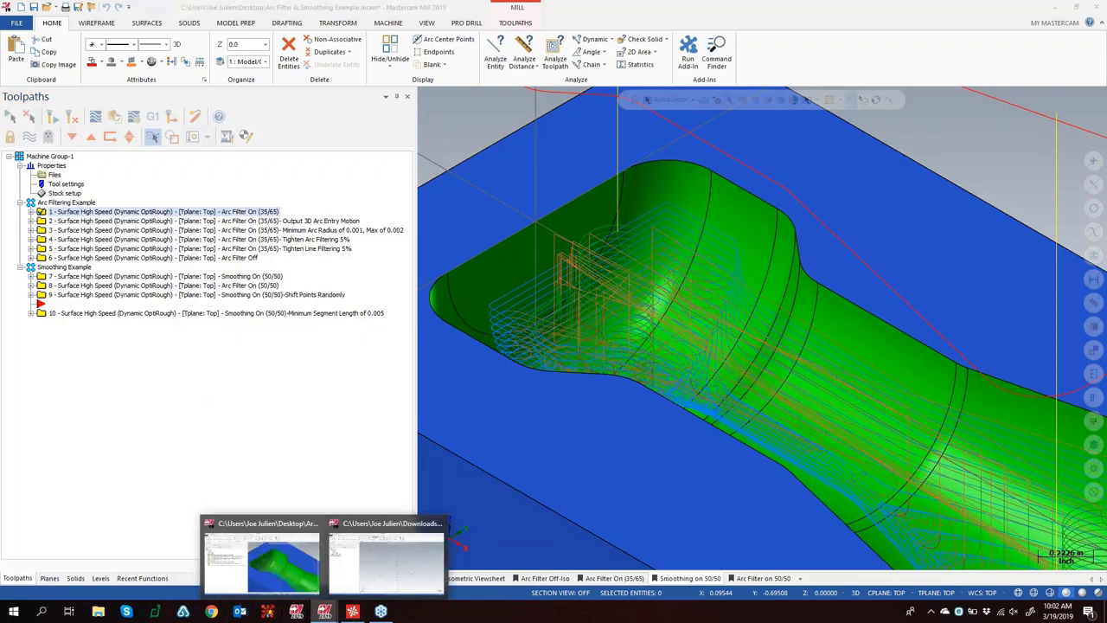
{"action": "left_click", "coordinate": [640, 450]}
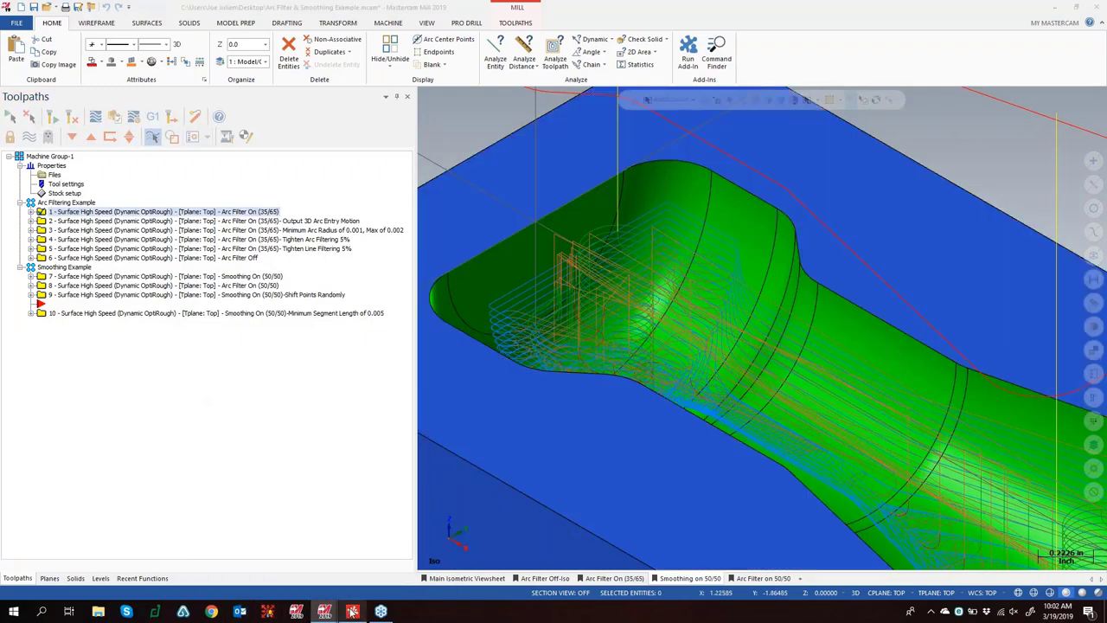
{"action": "key", "text": "alt+Tab"}
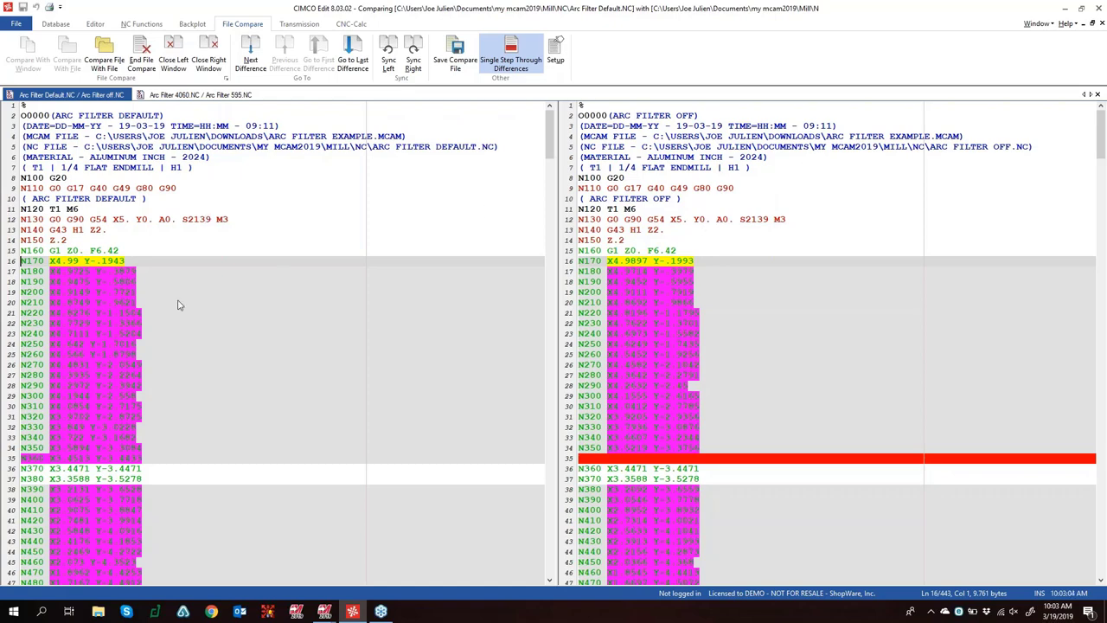
{"action": "scroll", "coordinate": [205, 285], "scroll_direction": "down", "scroll_amount": 4}
{"action": "scroll", "coordinate": [205, 285], "scroll_direction": "down", "scroll_amount": 3}
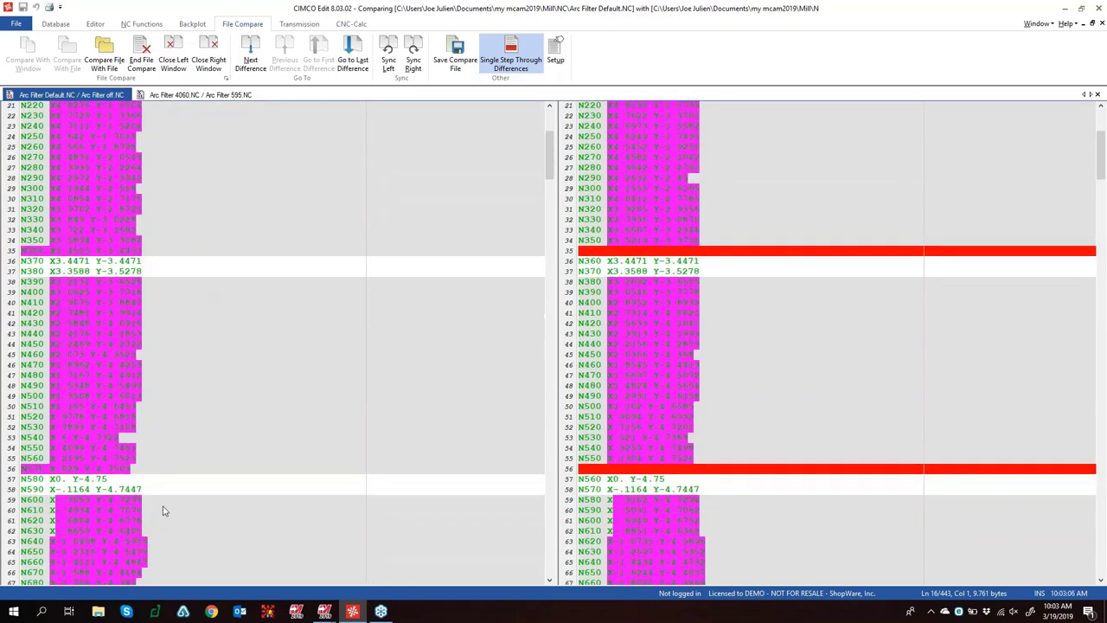
{"action": "scroll", "coordinate": [160, 553], "scroll_direction": "down", "scroll_amount": 4}
{"action": "scroll", "coordinate": [170, 445], "scroll_direction": "down", "scroll_amount": 12}
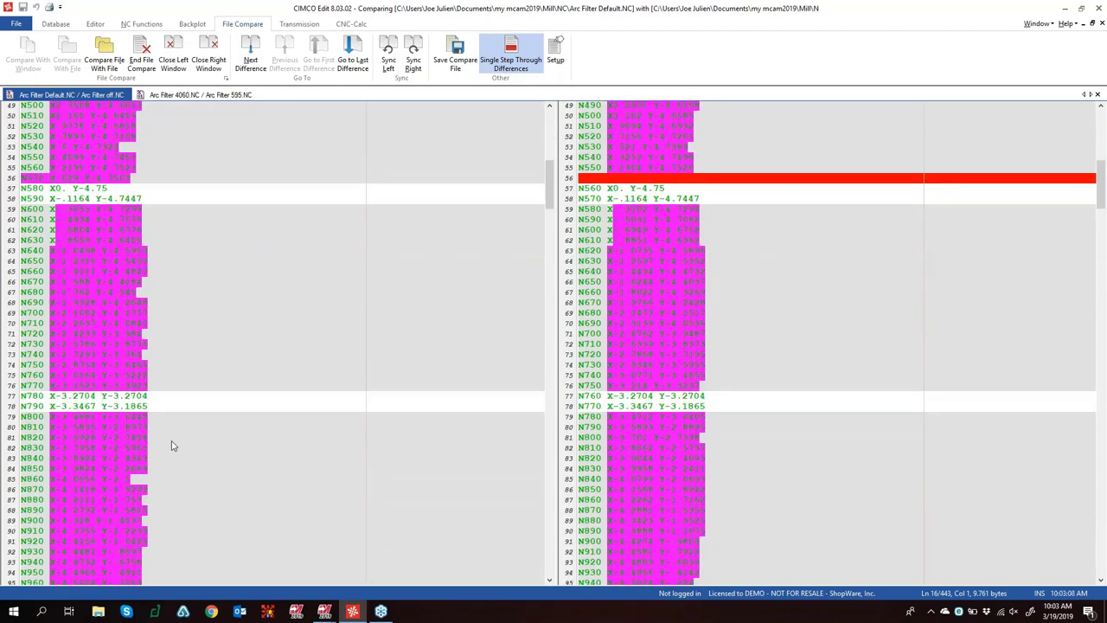
{"action": "scroll", "coordinate": [171, 446], "scroll_direction": "down", "scroll_amount": 20}
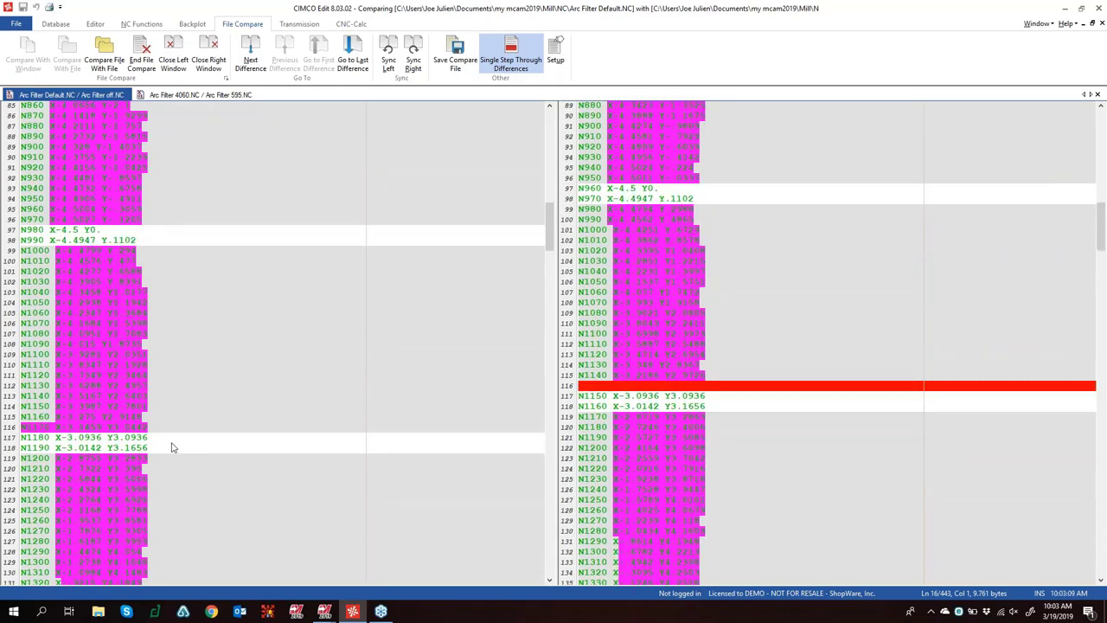
{"action": "scroll", "coordinate": [171, 445], "scroll_direction": "down", "scroll_amount": 12}
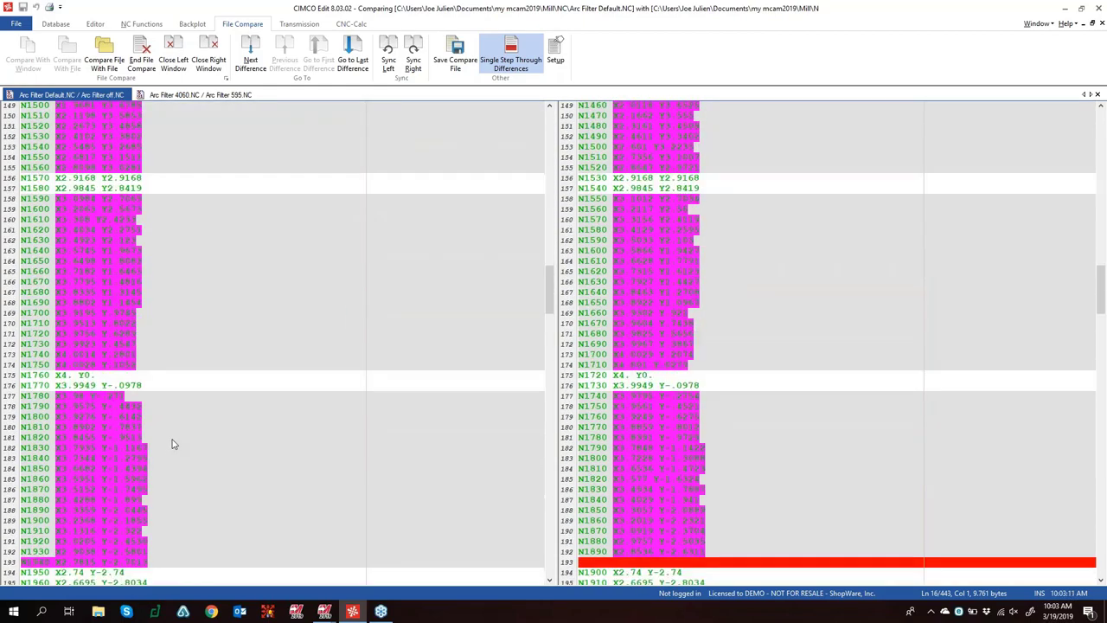
{"action": "scroll", "coordinate": [1060, 427], "scroll_direction": "down", "scroll_amount": 12}
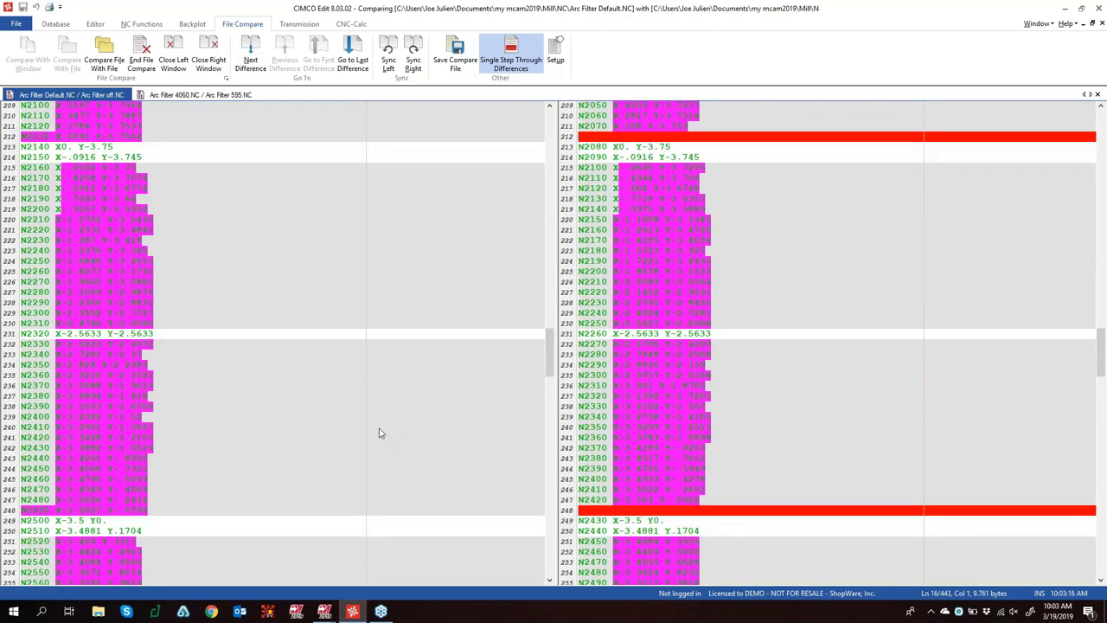
{"action": "scroll", "coordinate": [350, 396], "scroll_direction": "down", "scroll_amount": 1}
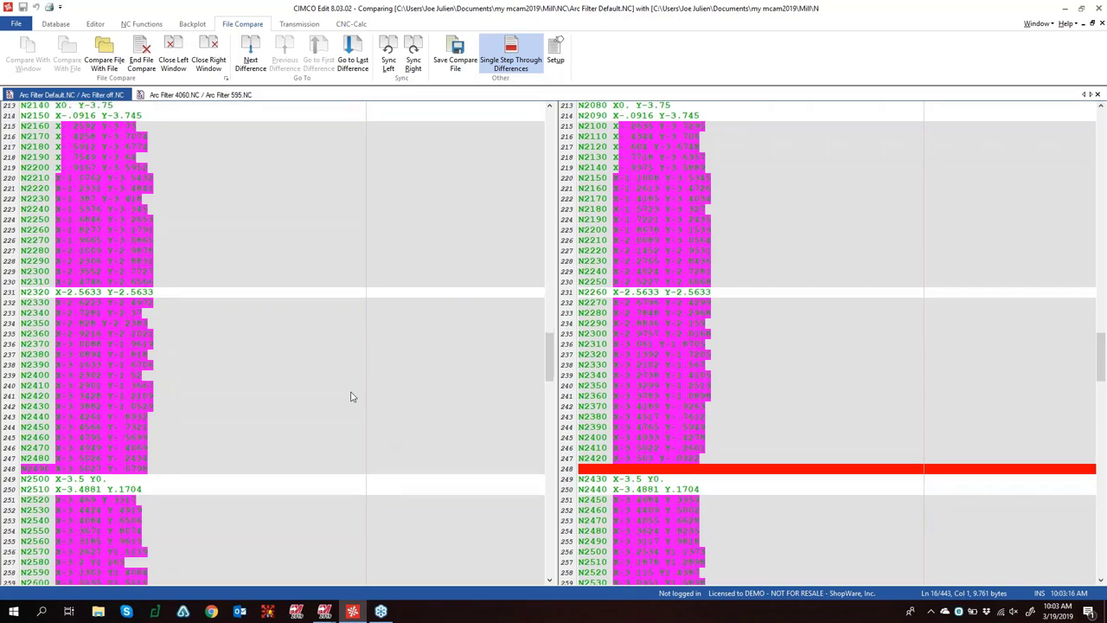
{"action": "scroll", "coordinate": [351, 396], "scroll_direction": "down", "scroll_amount": 20}
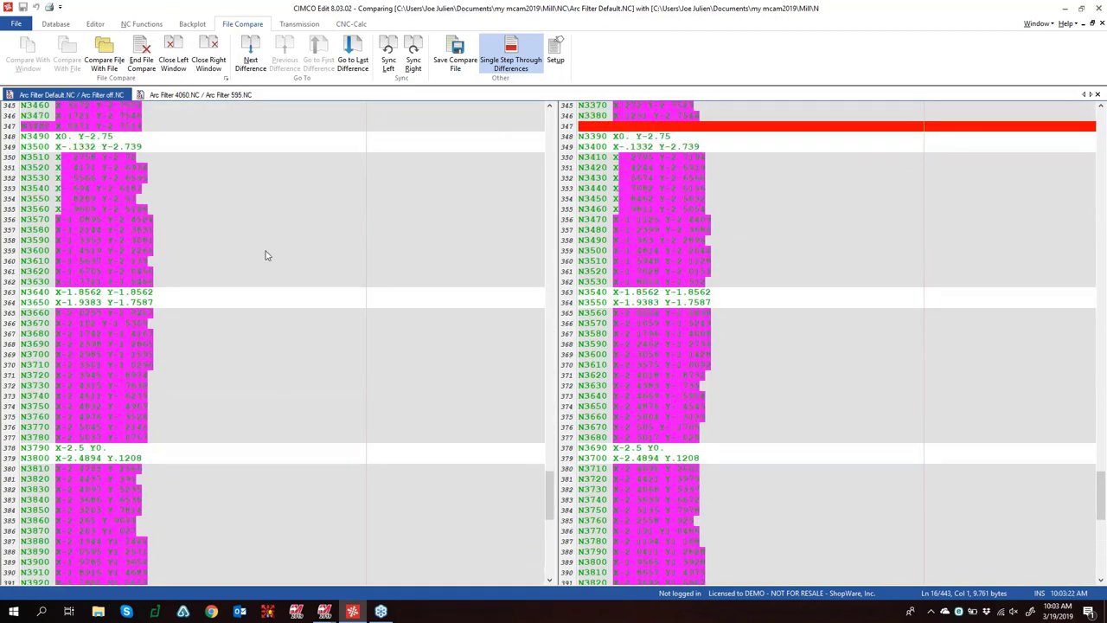
{"action": "scroll", "coordinate": [246, 349], "scroll_direction": "down", "scroll_amount": 8}
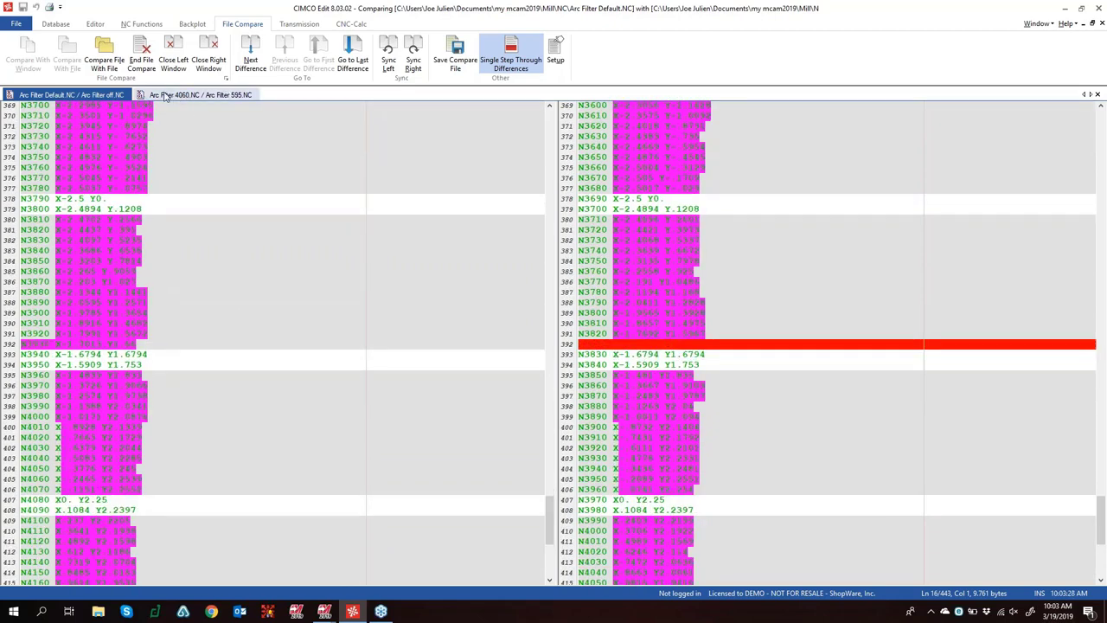
Close the Arc Filter 4060.NC / Arc Filter 595.NC comparison and open the Arc Filter 4060.NC program on its own
{"action": "middle_click", "coordinate": [165, 95]}
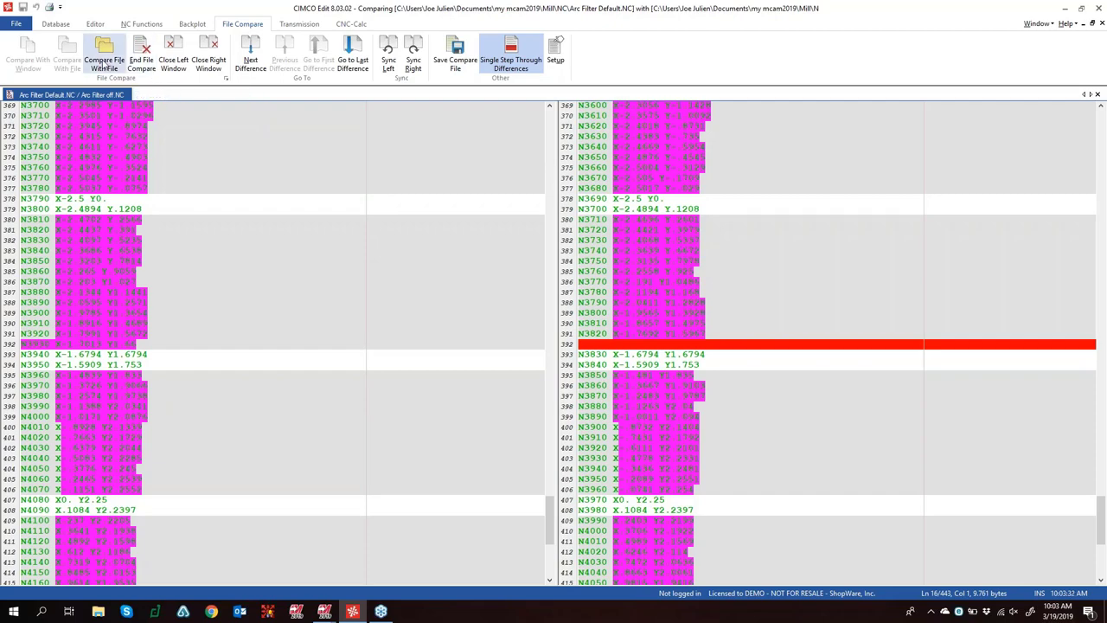
{"action": "left_click", "coordinate": [18, 26]}
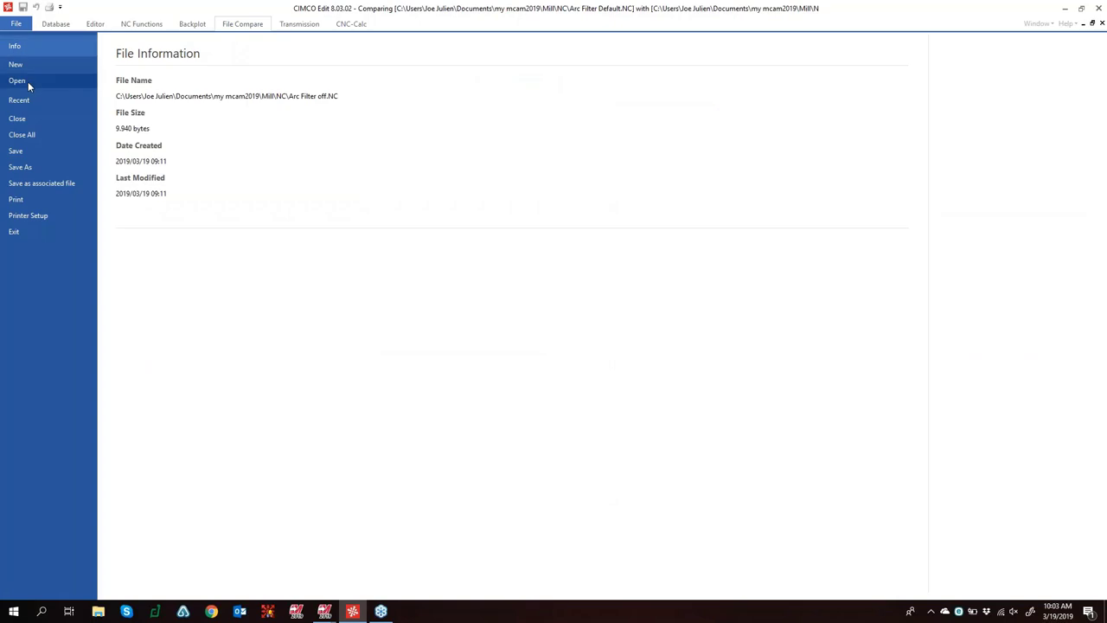
{"action": "left_click", "coordinate": [28, 81]}
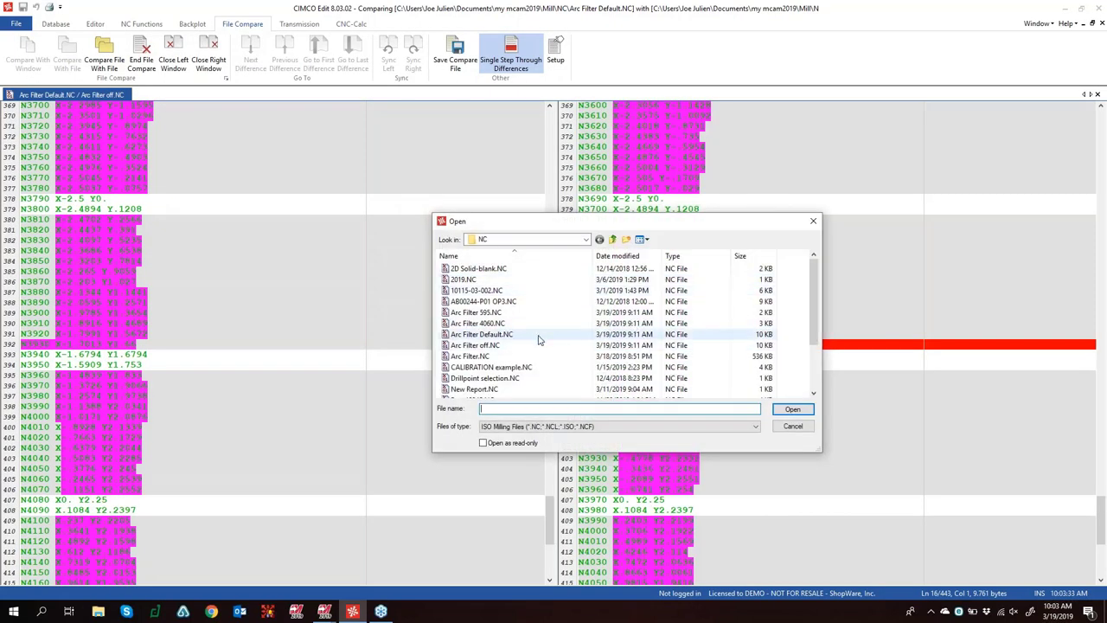
{"action": "left_click", "coordinate": [512, 323]}
{"action": "double_click", "coordinate": [512, 323]}
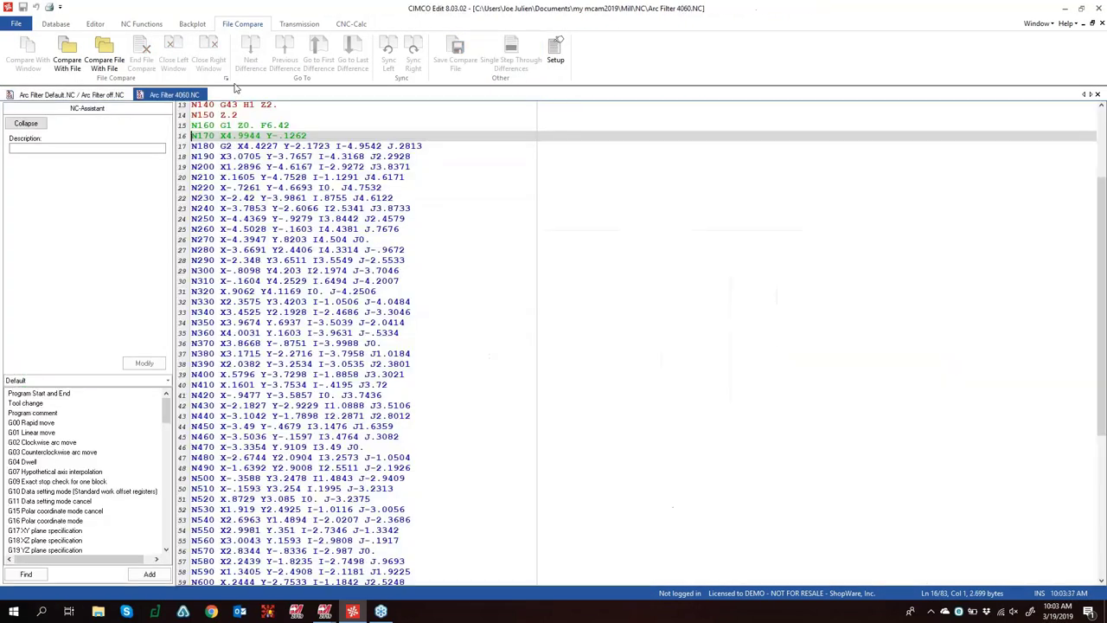
Compare Arc Filter 4060.NC with Arc Filter 595.NC and check the program headers and first arc moves
{"action": "left_click", "coordinate": [67, 54]}
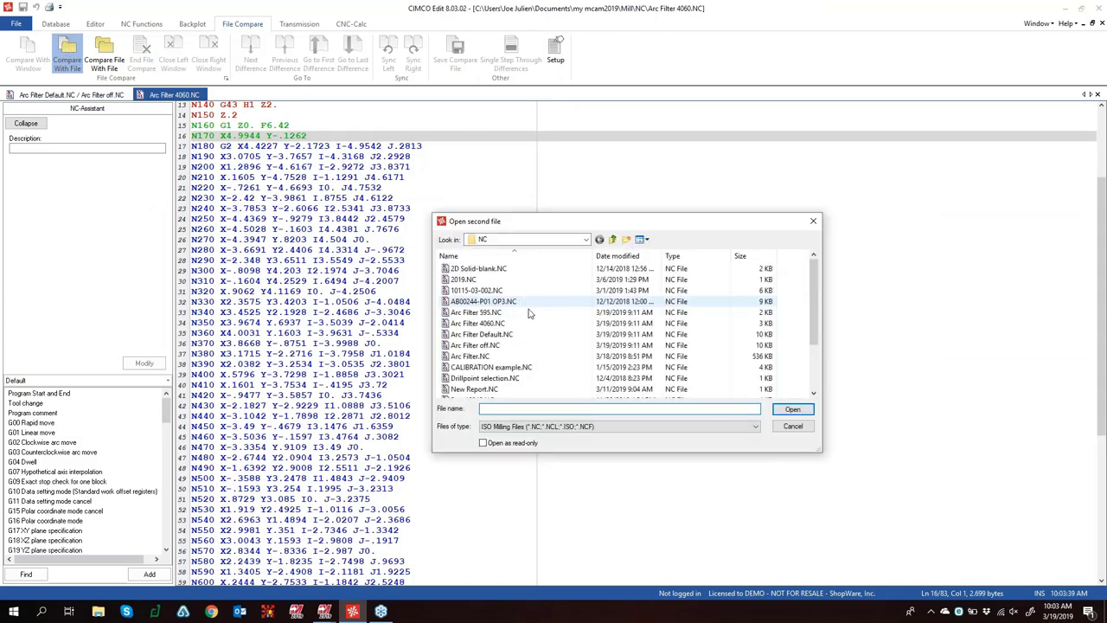
{"action": "left_click", "coordinate": [519, 313]}
{"action": "double_click", "coordinate": [519, 313]}
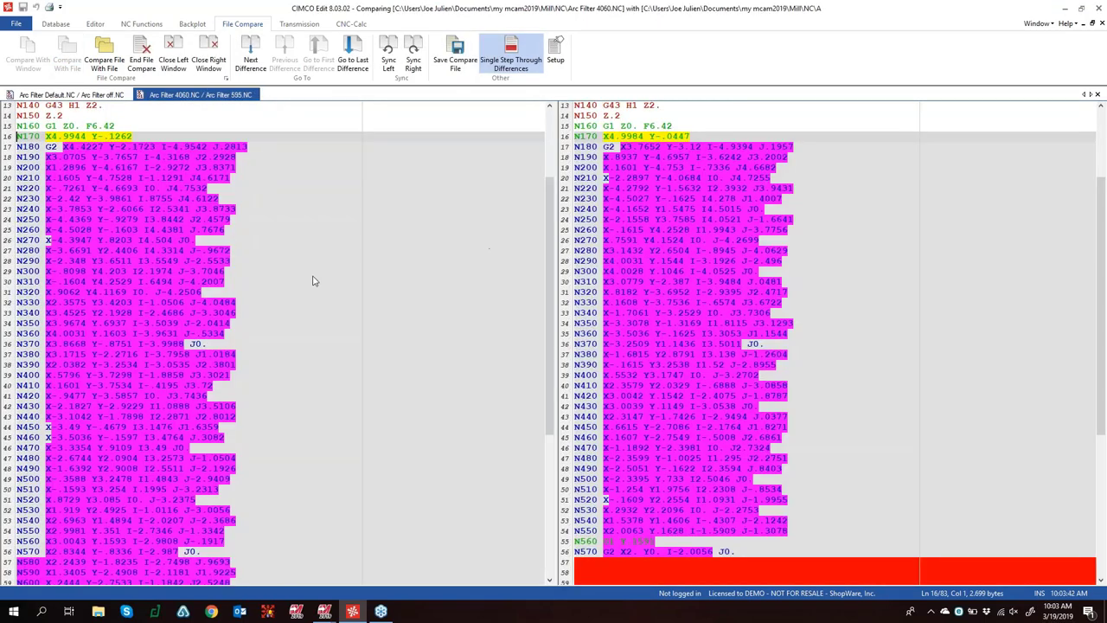
{"action": "scroll", "coordinate": [346, 212], "scroll_direction": "up", "scroll_amount": 4}
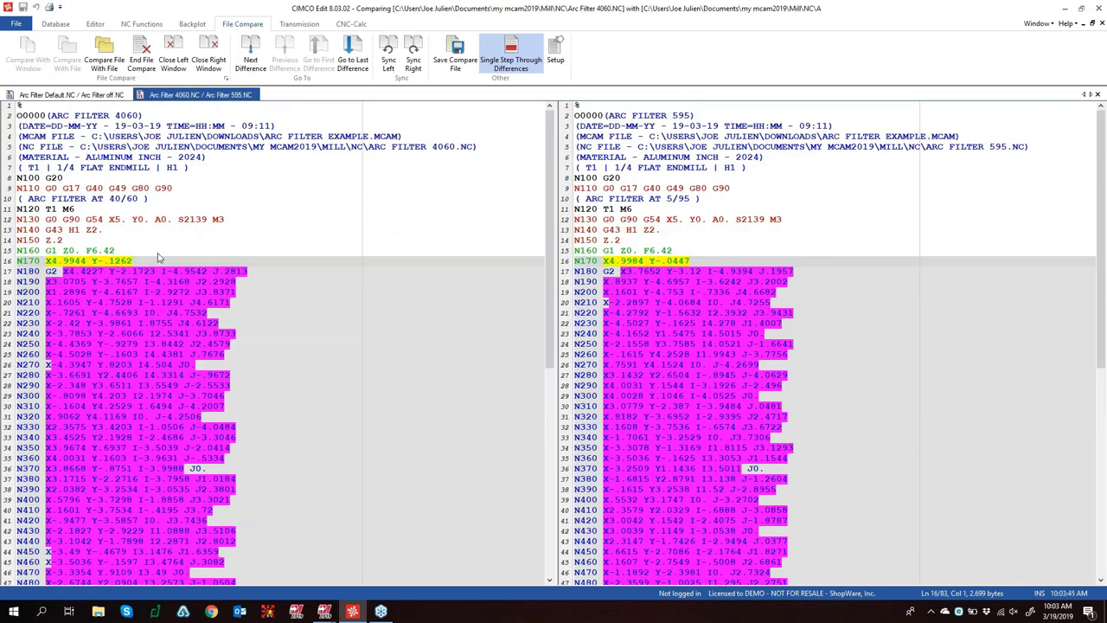
{"action": "scroll", "coordinate": [158, 257], "scroll_direction": "down", "scroll_amount": 1}
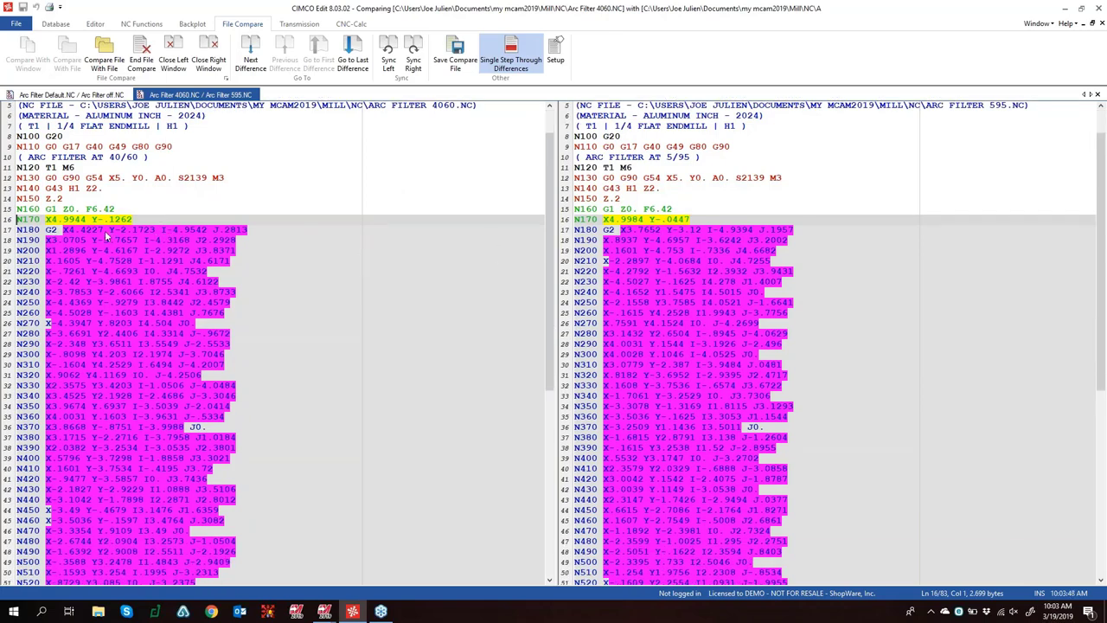
Review the Arc Filter Default / Arc Filter off comparison again, back to the start of both programs
{"action": "left_click", "coordinate": [53, 93]}
{"action": "scroll", "coordinate": [96, 228], "scroll_direction": "up", "scroll_amount": 5}
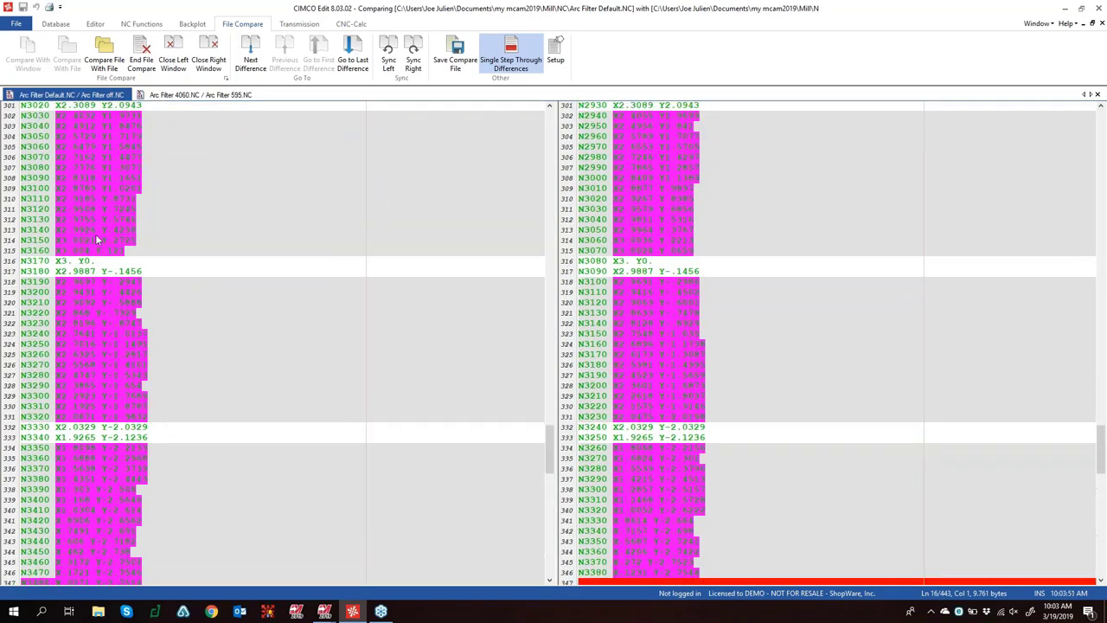
{"action": "scroll", "coordinate": [95, 234], "scroll_direction": "up", "scroll_amount": 20}
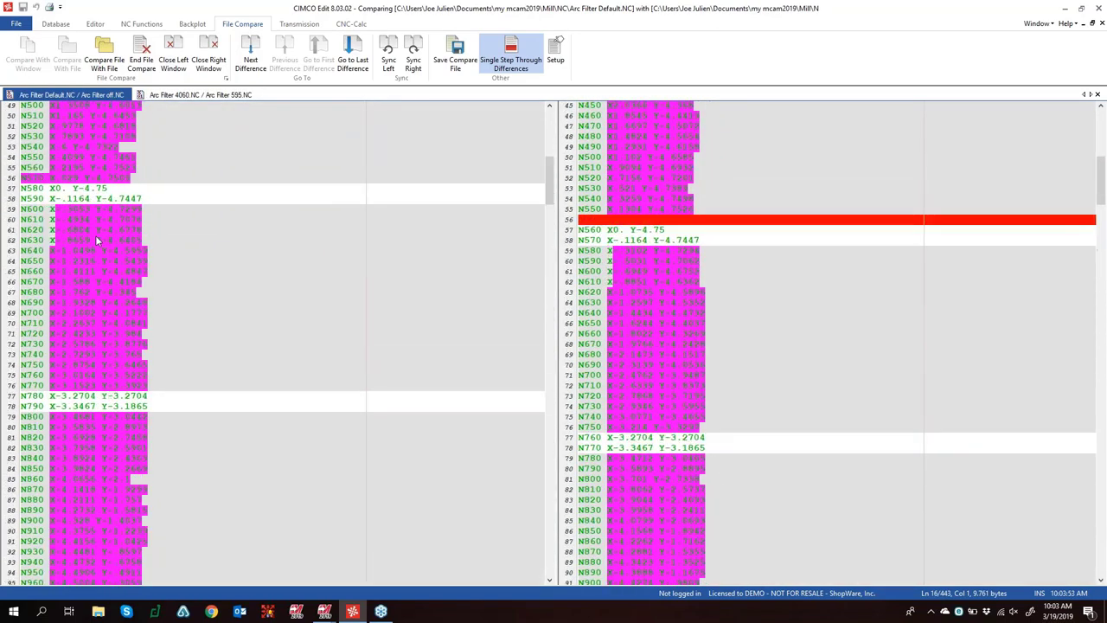
{"action": "scroll", "coordinate": [95, 236], "scroll_direction": "up", "scroll_amount": 5}
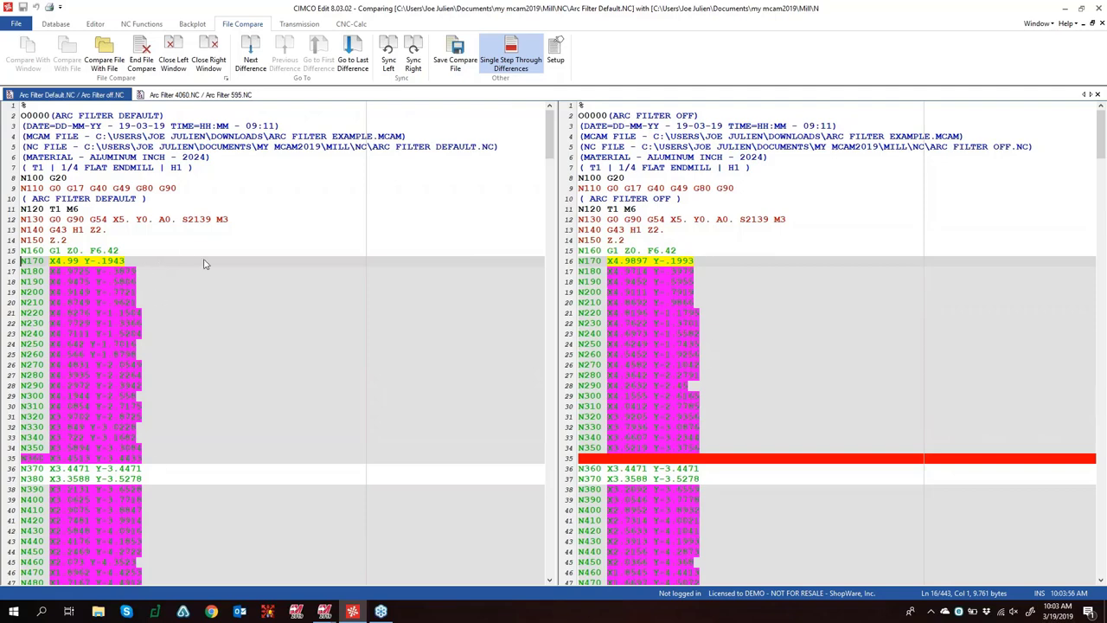
Compare the program lengths and arc moves of Arc Filter 4060.NC and Arc Filter 595.NC from start to end
{"action": "left_click", "coordinate": [188, 95]}
{"action": "scroll", "coordinate": [477, 257], "scroll_direction": "down", "scroll_amount": 12}
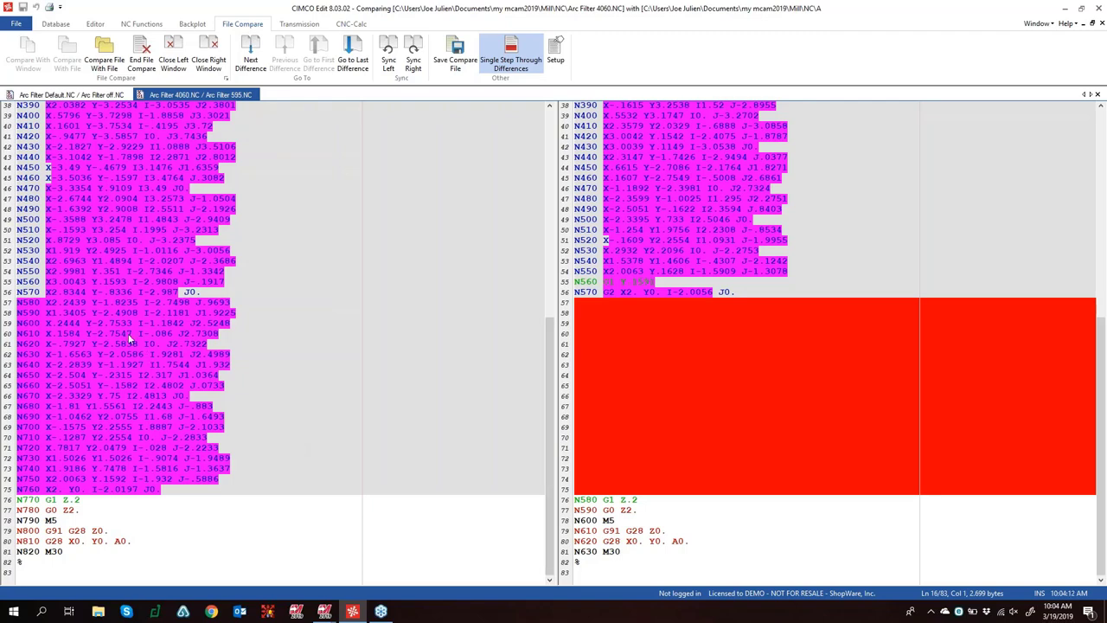
{"action": "scroll", "coordinate": [315, 343], "scroll_direction": "up", "scroll_amount": 3}
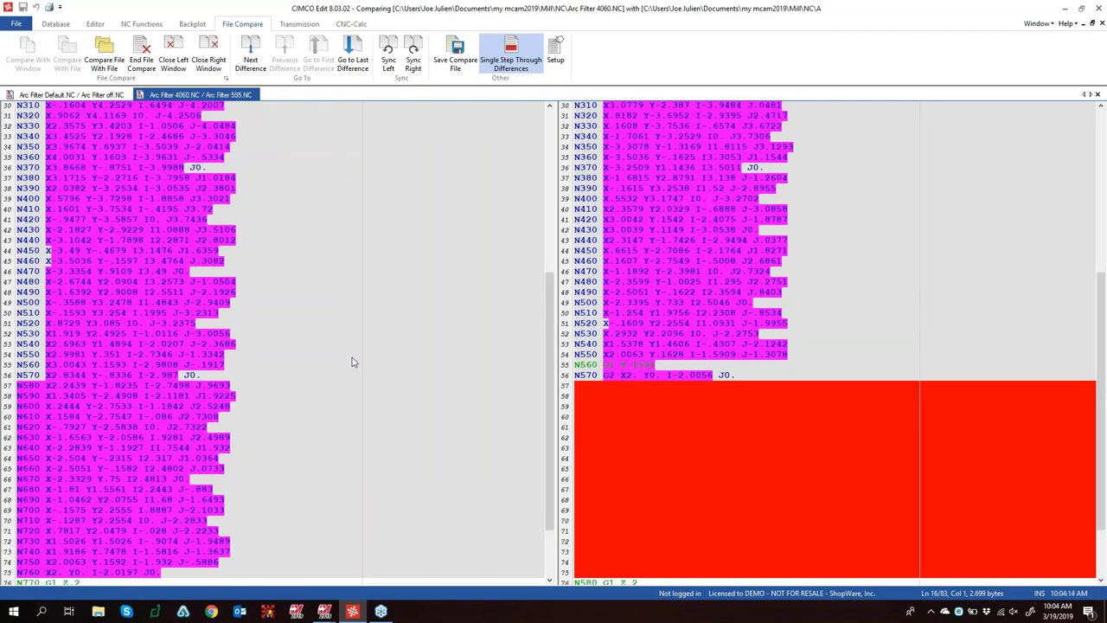
{"action": "scroll", "coordinate": [366, 364], "scroll_direction": "up", "scroll_amount": 4}
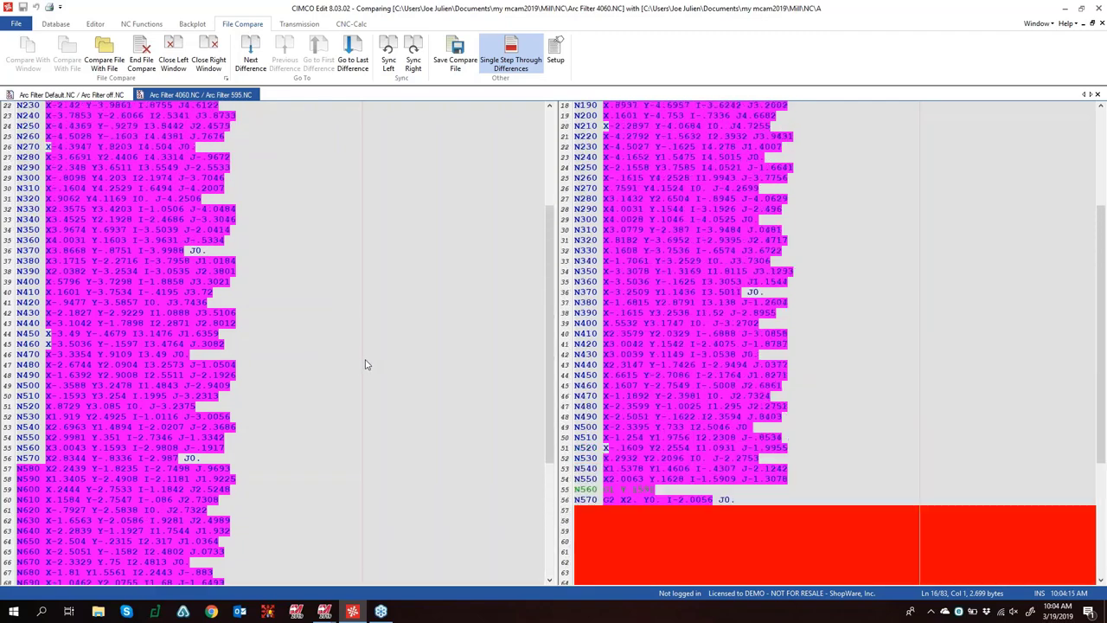
{"action": "scroll", "coordinate": [256, 313], "scroll_direction": "up", "scroll_amount": 4}
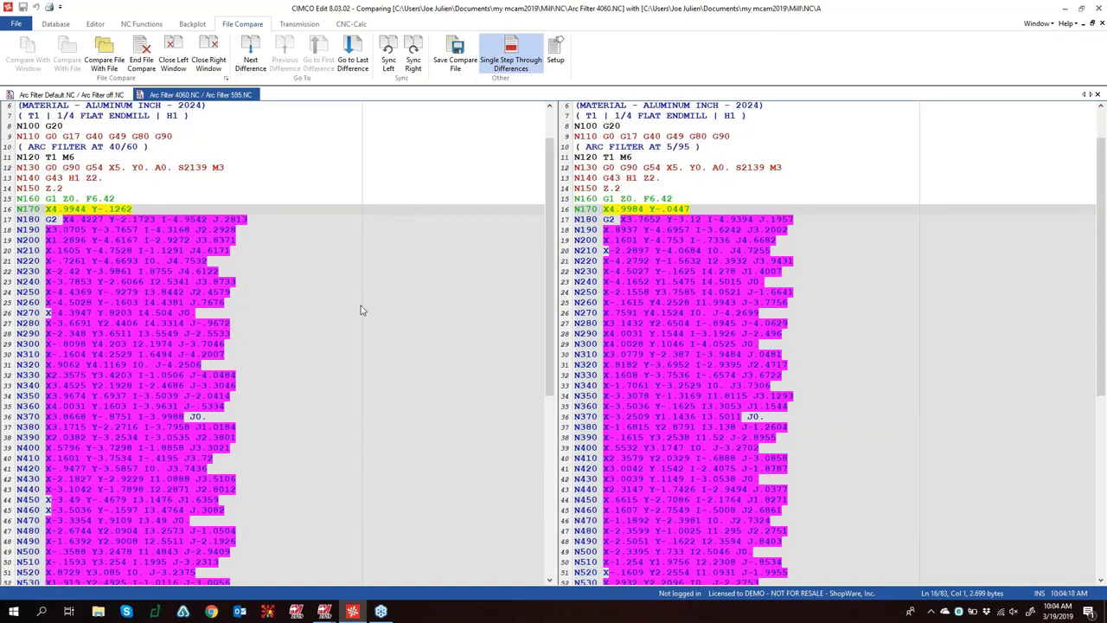
Switch to the Arc Filter Example file in Mastercam and make level 8, Backplot Geometry (Op3), visible
{"action": "mouse_move", "coordinate": [327, 609]}
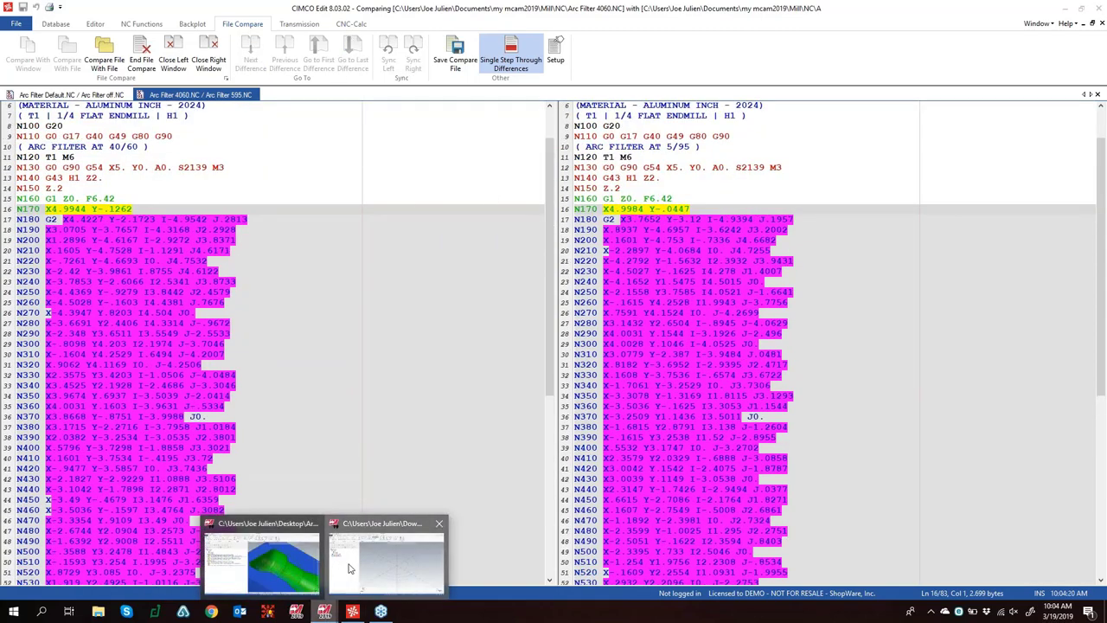
{"action": "left_click", "coordinate": [387, 553]}
{"action": "left_click", "coordinate": [100, 577]}
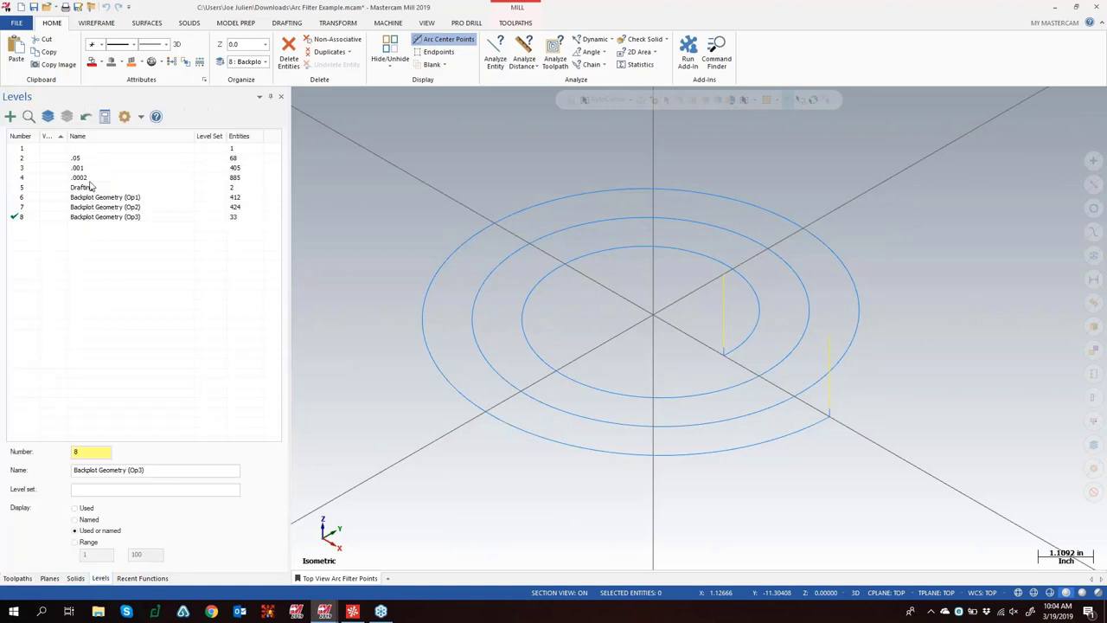
{"action": "left_click", "coordinate": [47, 217]}
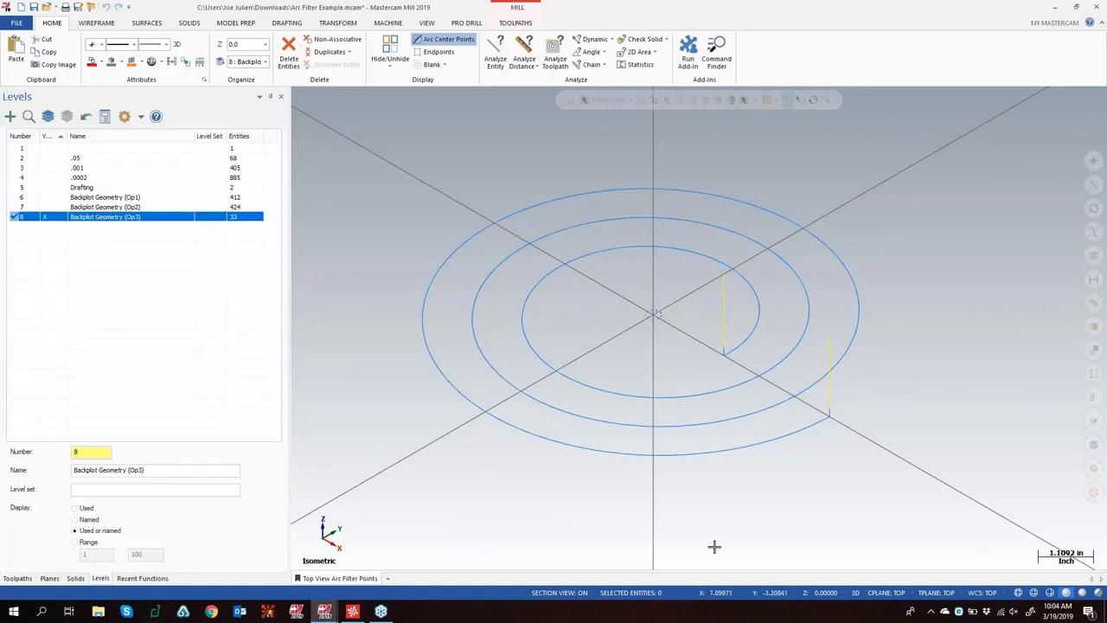
Bring CIMCO Edit back up and minimize it to return to the Arc Filter Example geometry in Mastercam
{"action": "left_click", "coordinate": [352, 611]}
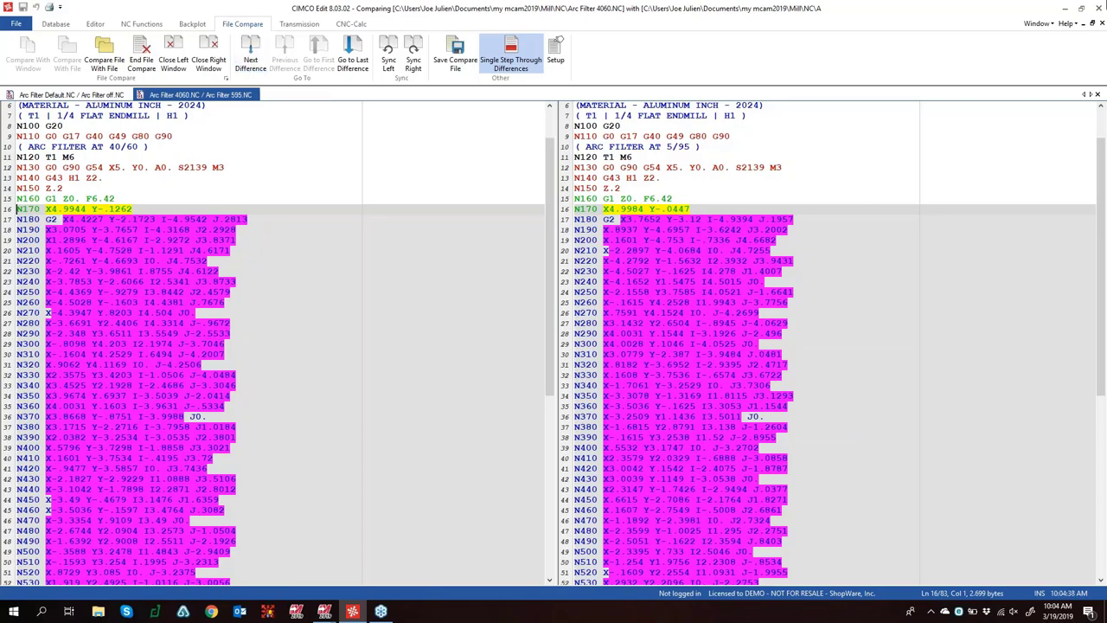
{"action": "left_click", "coordinate": [1066, 11]}
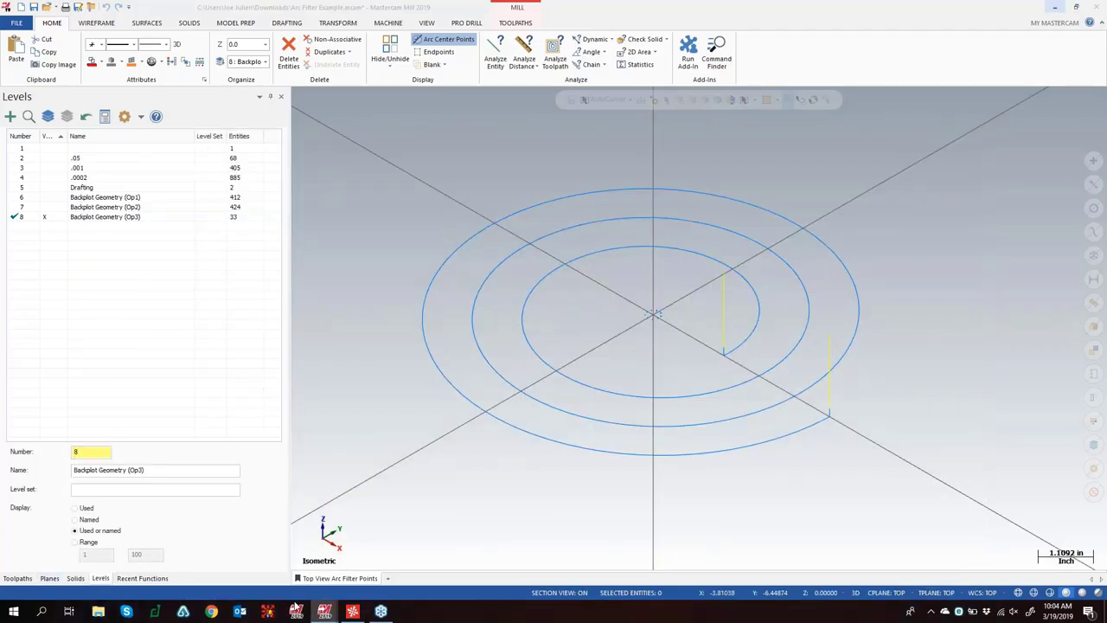
{"action": "mouse_move", "coordinate": [323, 611]}
{"action": "left_click", "coordinate": [363, 355]}
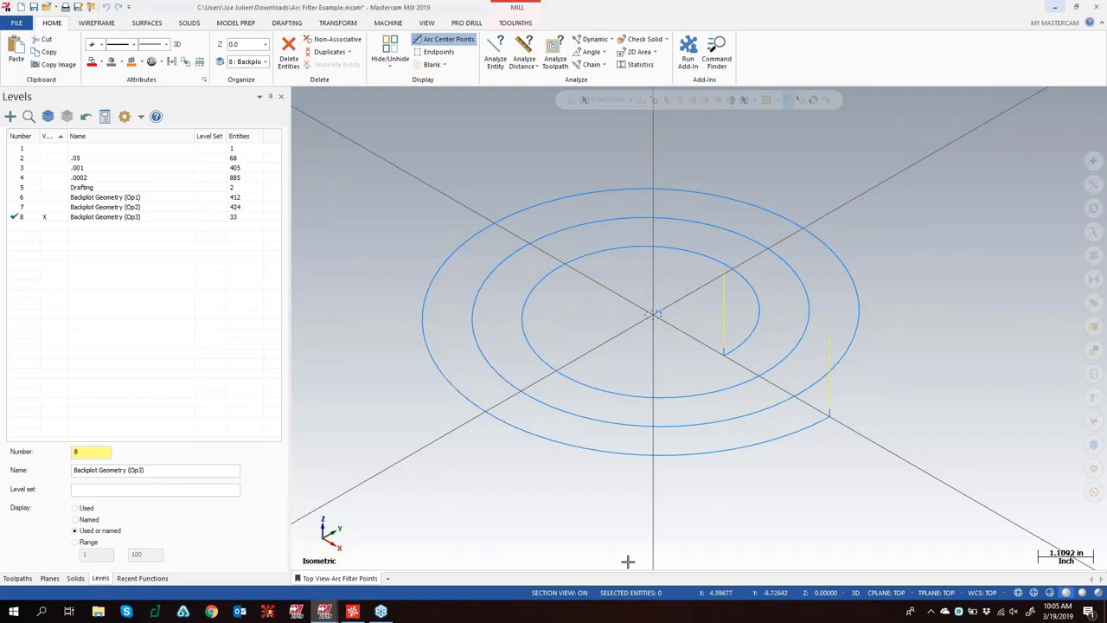
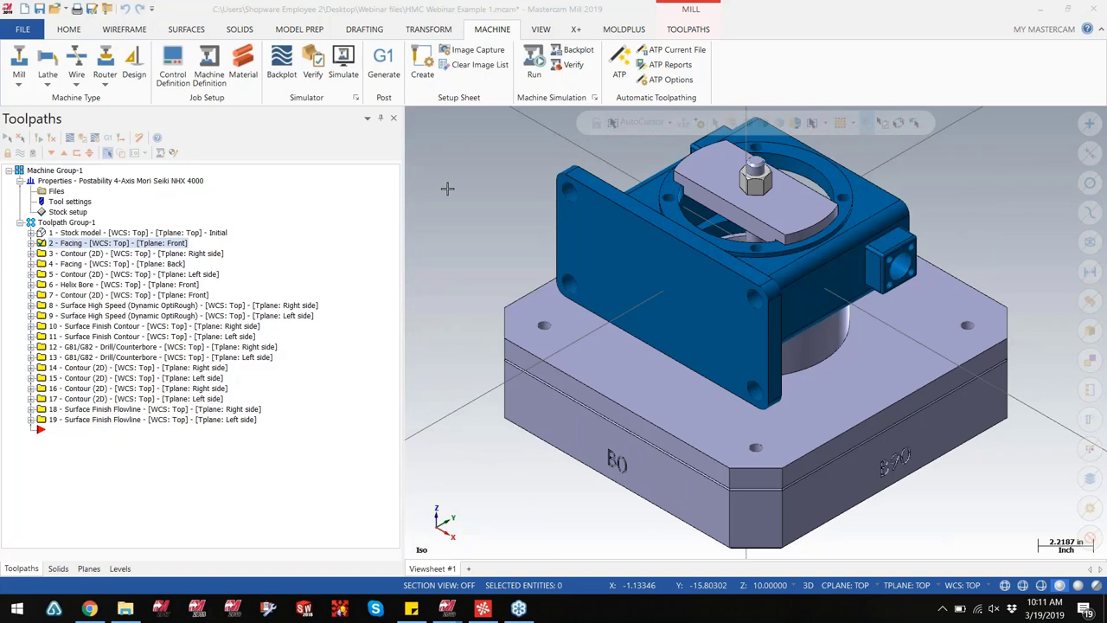
Show the list of planes for the HMC Webinar Example 1 part and select the Top plane
{"action": "left_click", "coordinate": [88, 568]}
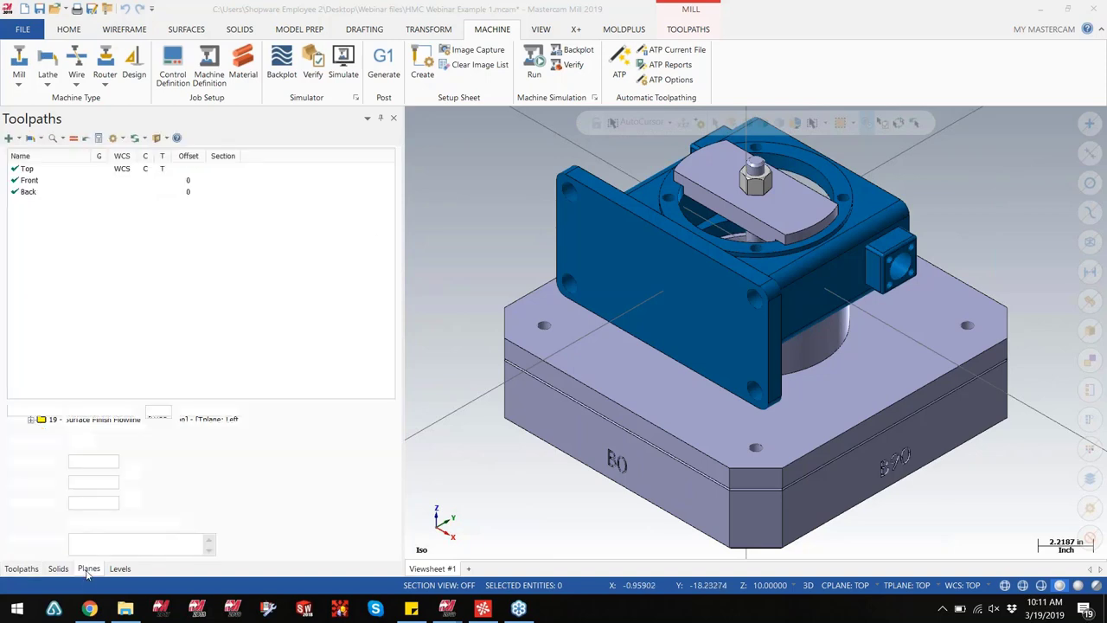
{"action": "left_click", "coordinate": [33, 170]}
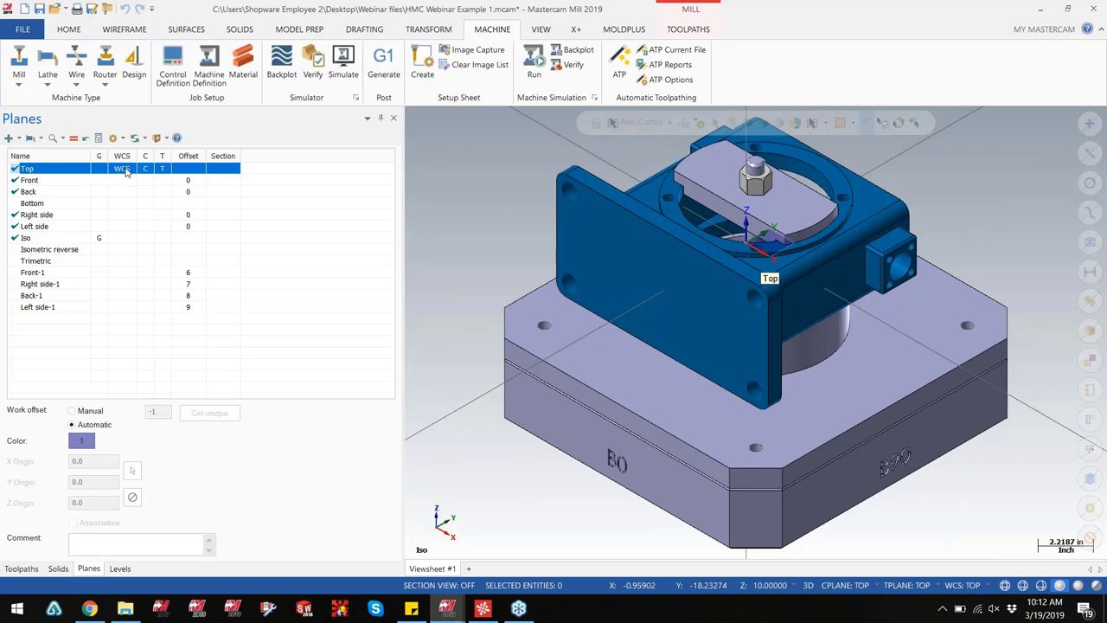
Review the work offsets and axis directions of the Front, Right side, Left side and Back planes
{"action": "left_click", "coordinate": [61, 182]}
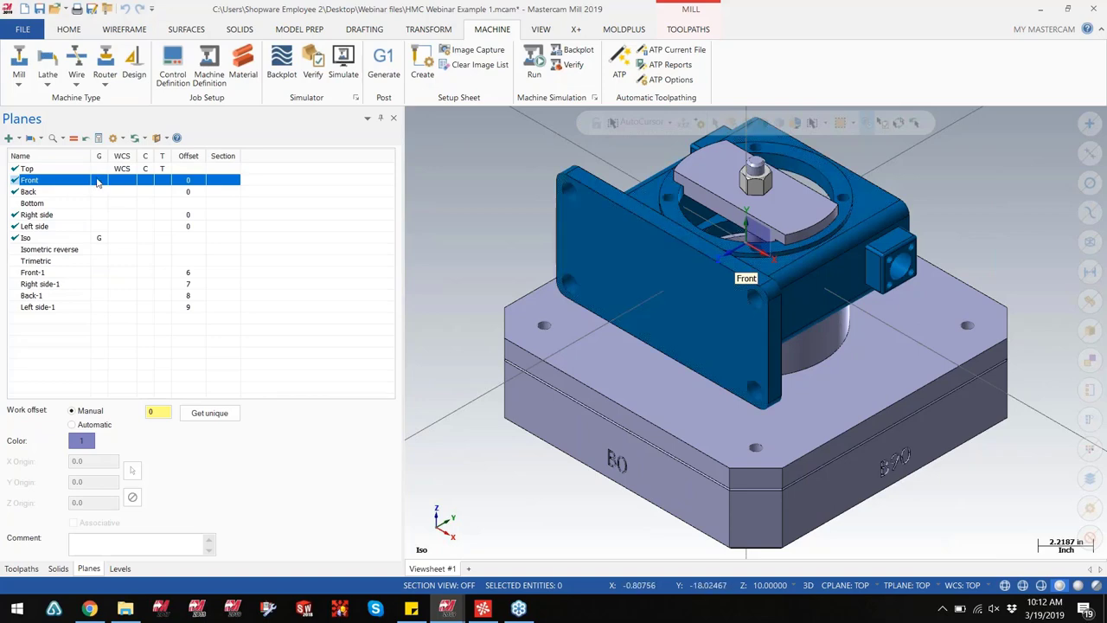
{"action": "left_click", "coordinate": [60, 216]}
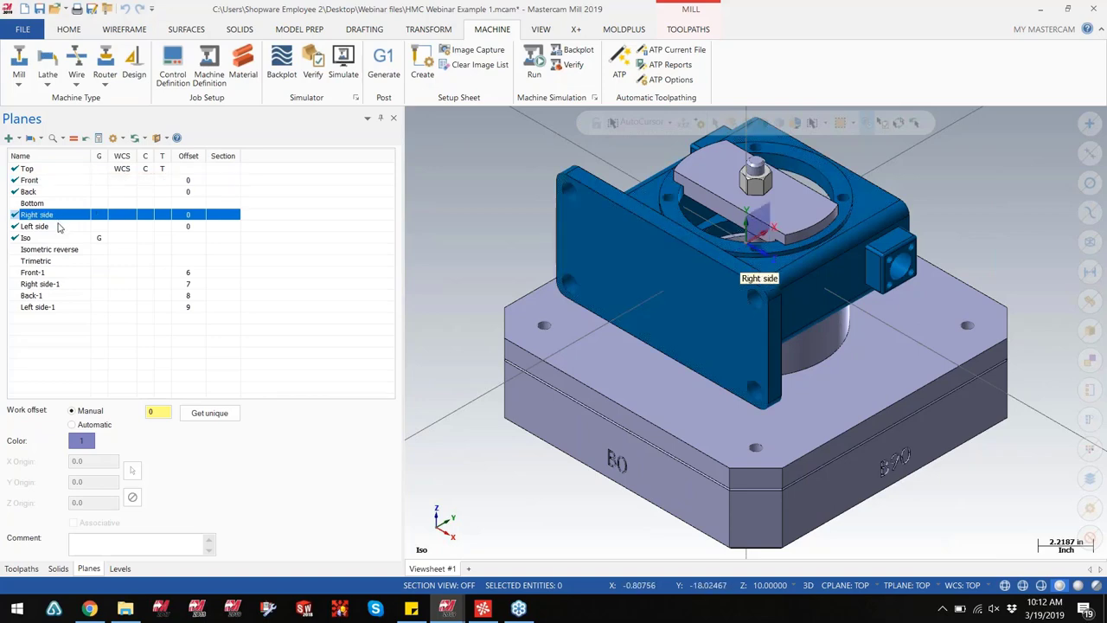
{"action": "left_click", "coordinate": [61, 227]}
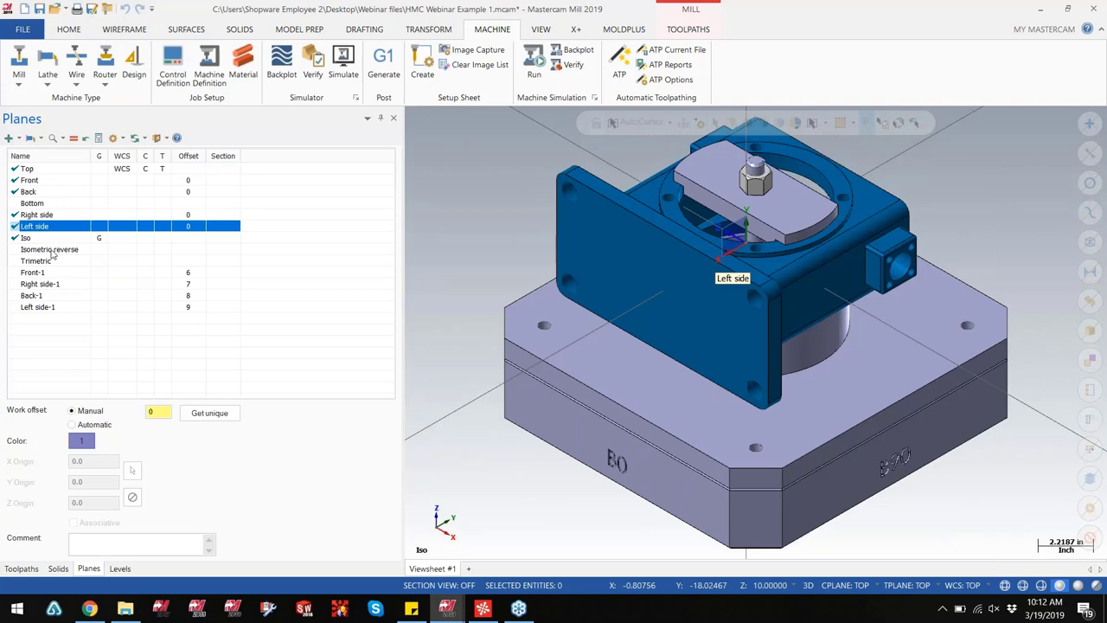
{"action": "left_click", "coordinate": [49, 194]}
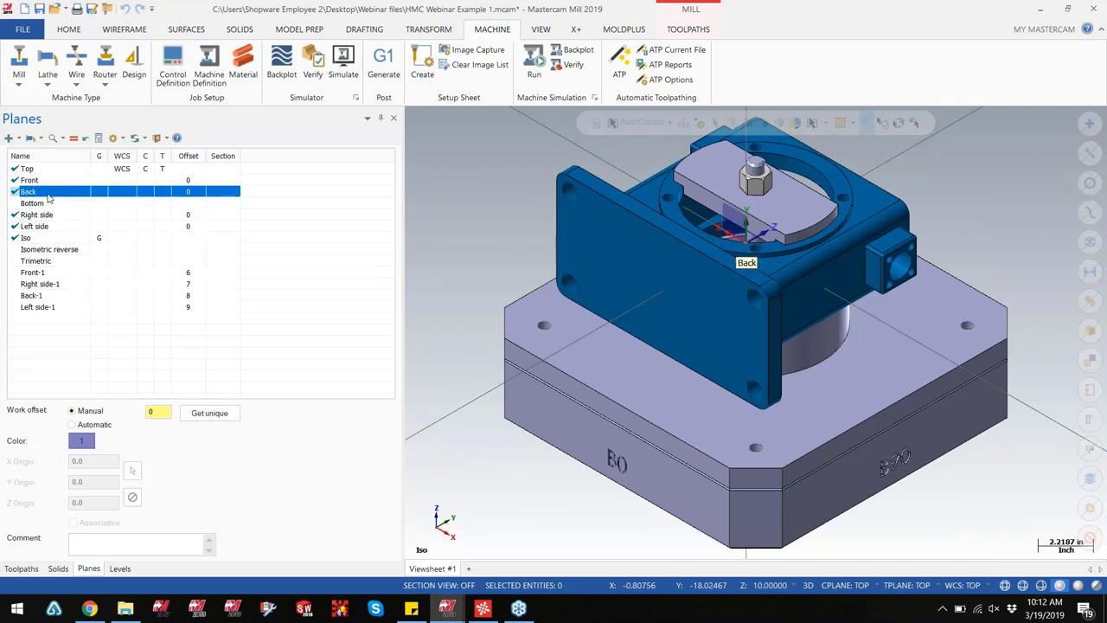
Select all operations in the toolpath list and backplot their tool motion around the part
{"action": "left_click", "coordinate": [20, 568]}
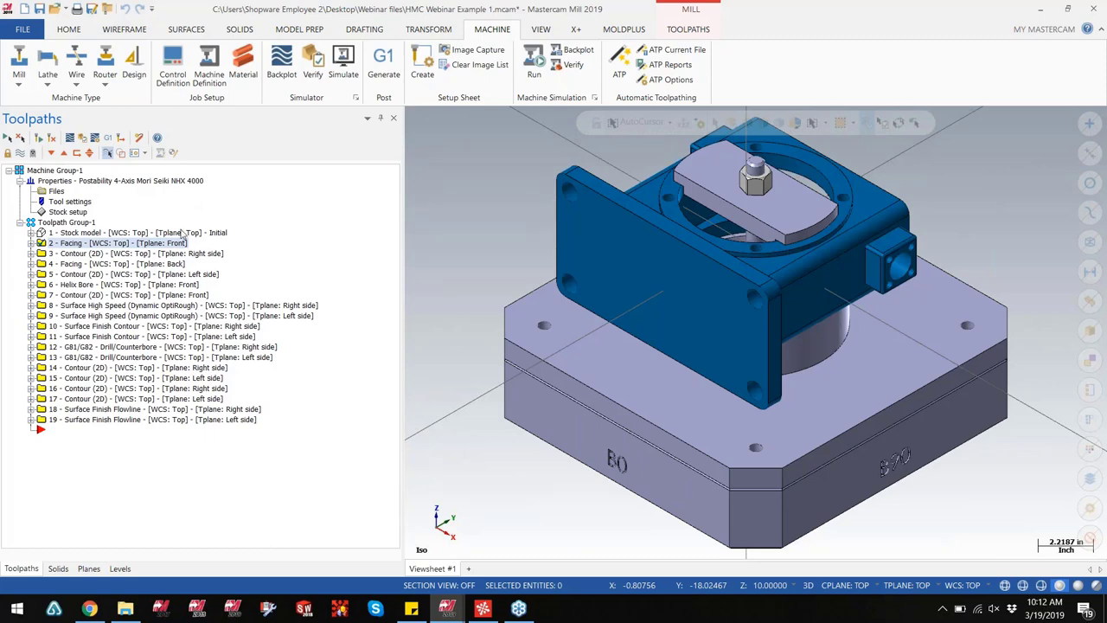
{"action": "left_click", "coordinate": [7, 138]}
{"action": "left_click", "coordinate": [69, 139]}
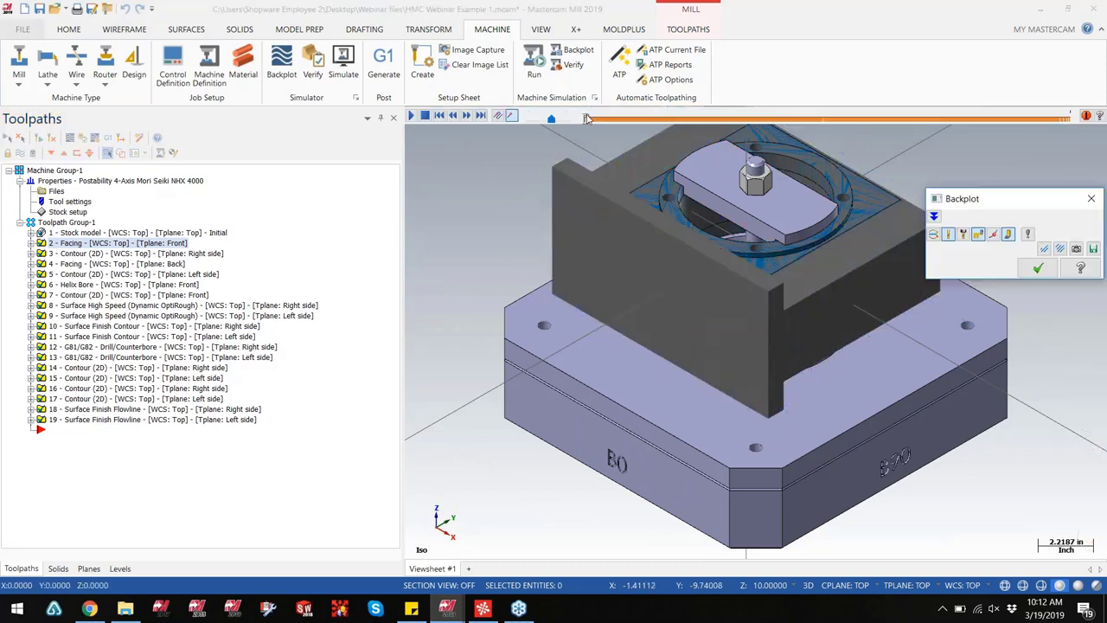
{"action": "left_click", "coordinate": [585, 119]}
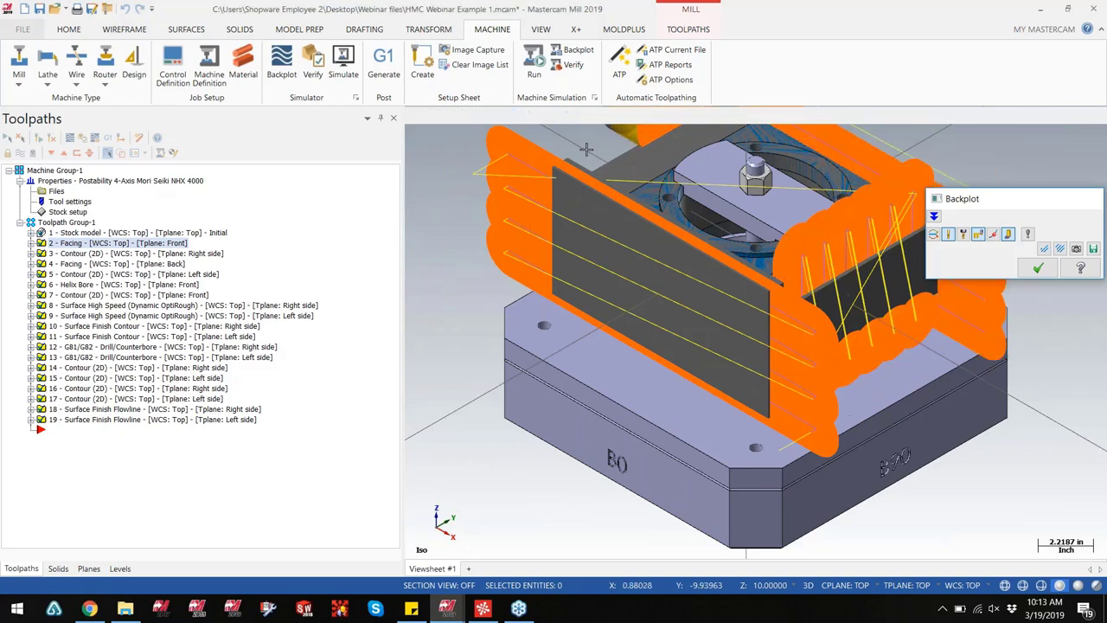
{"action": "key", "text": "Escape"}
{"action": "left_click", "coordinate": [19, 153]}
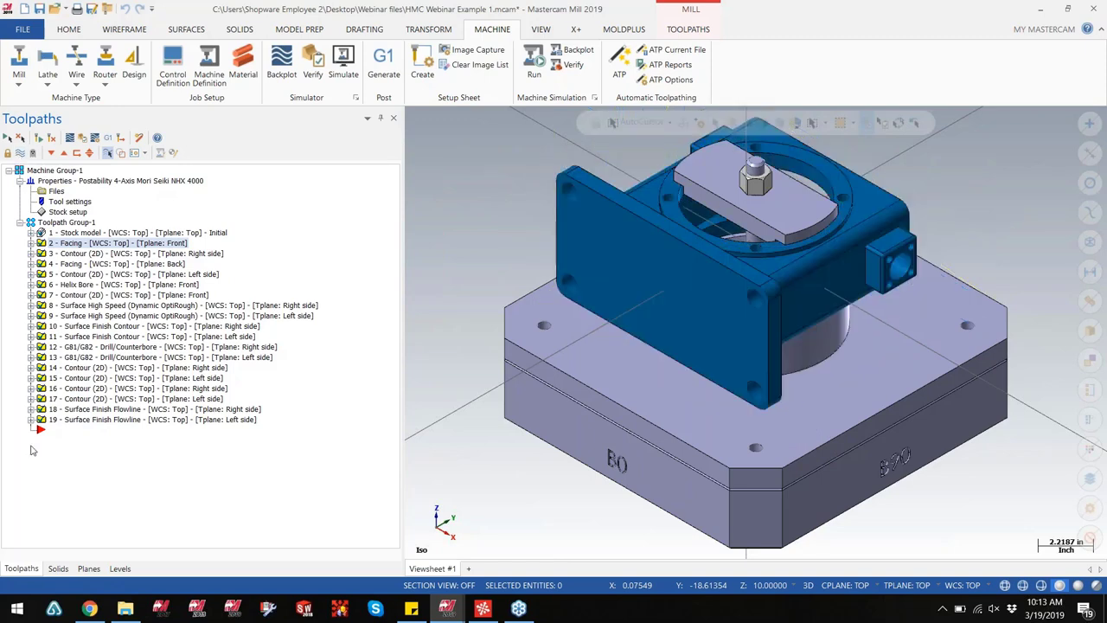
Return to the planes list and inspect the axes of the Back, Front and Bottom planes
{"action": "left_click", "coordinate": [88, 568]}
{"action": "left_click", "coordinate": [44, 191]}
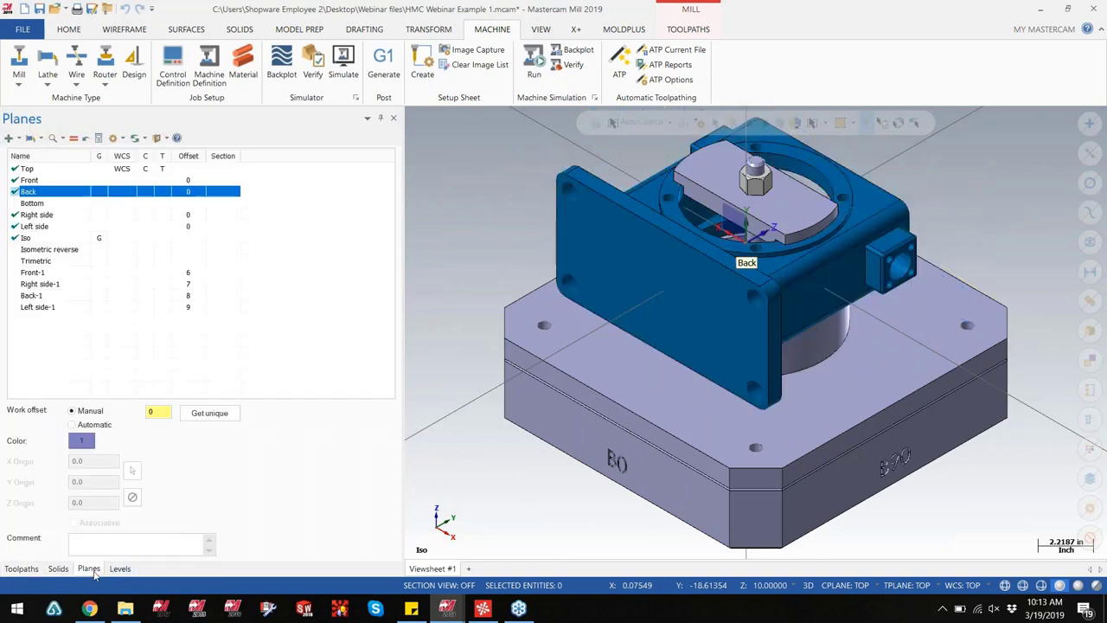
{"action": "left_click", "coordinate": [38, 180]}
{"action": "left_click", "coordinate": [37, 199]}
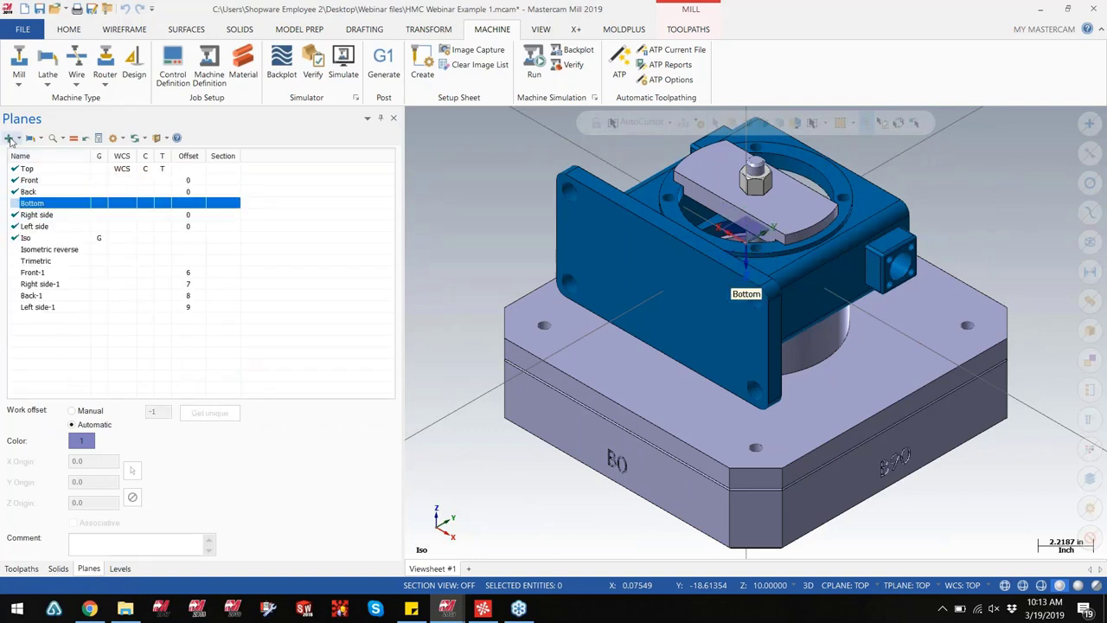
Try to create Front, Back, Right and Left planes relative to the Top plane
{"action": "left_click", "coordinate": [9, 138]}
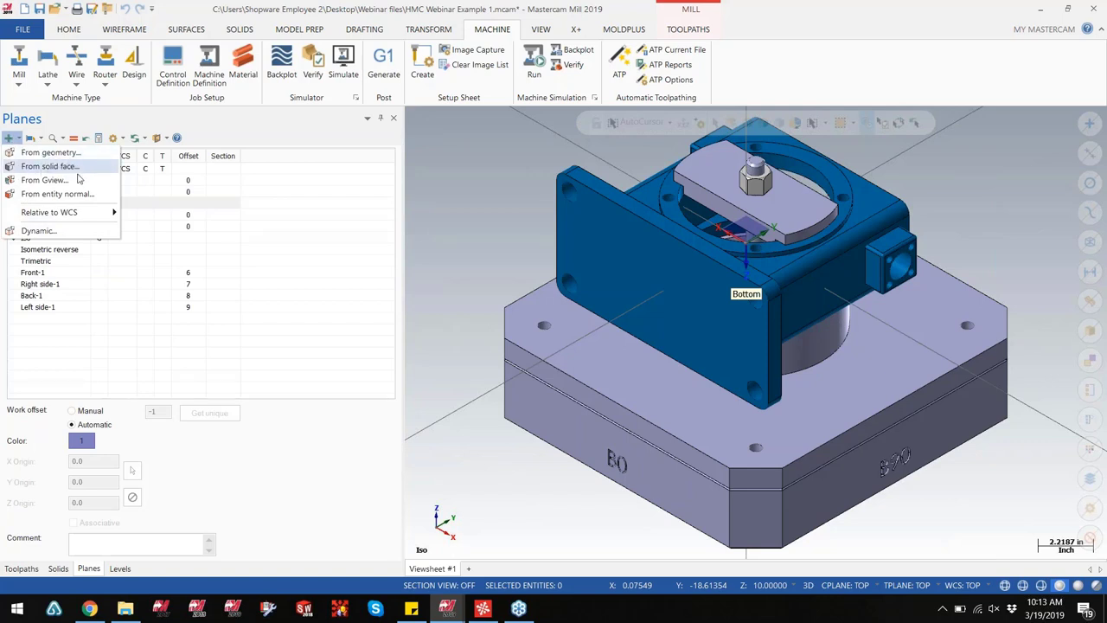
{"action": "left_click", "coordinate": [35, 168]}
{"action": "right_click", "coordinate": [28, 169]}
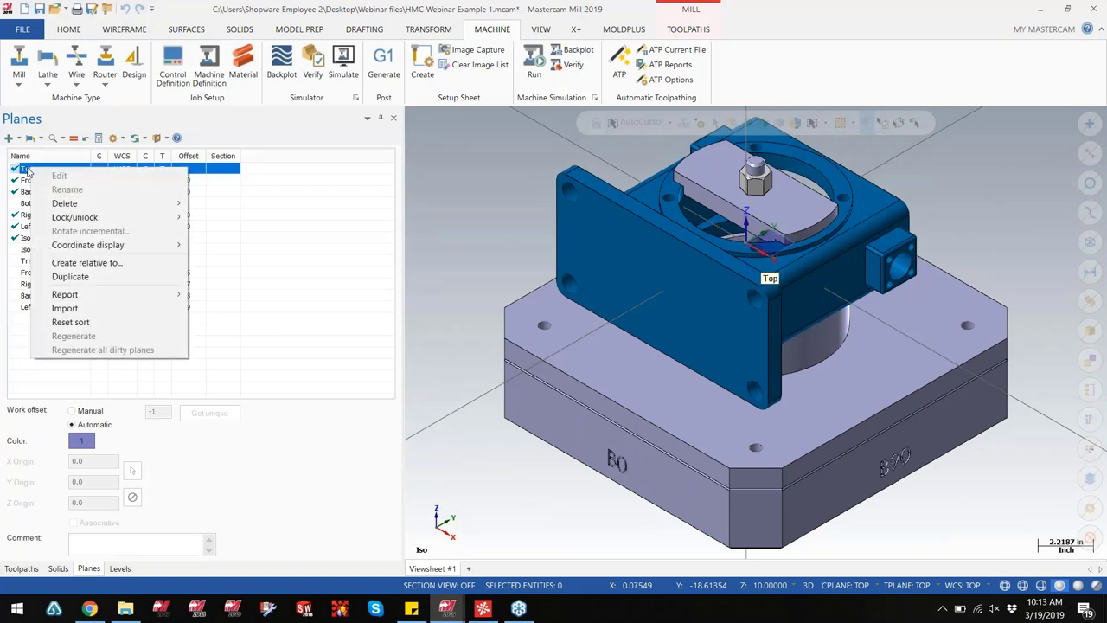
{"action": "left_click", "coordinate": [103, 264]}
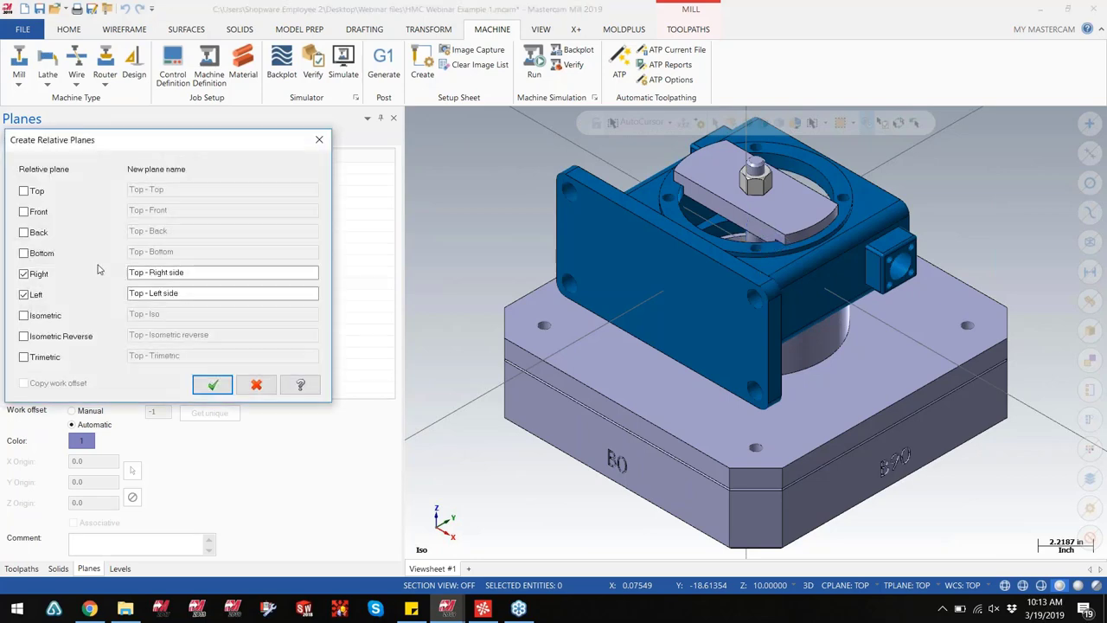
{"action": "left_click", "coordinate": [25, 212]}
{"action": "left_click", "coordinate": [25, 232]}
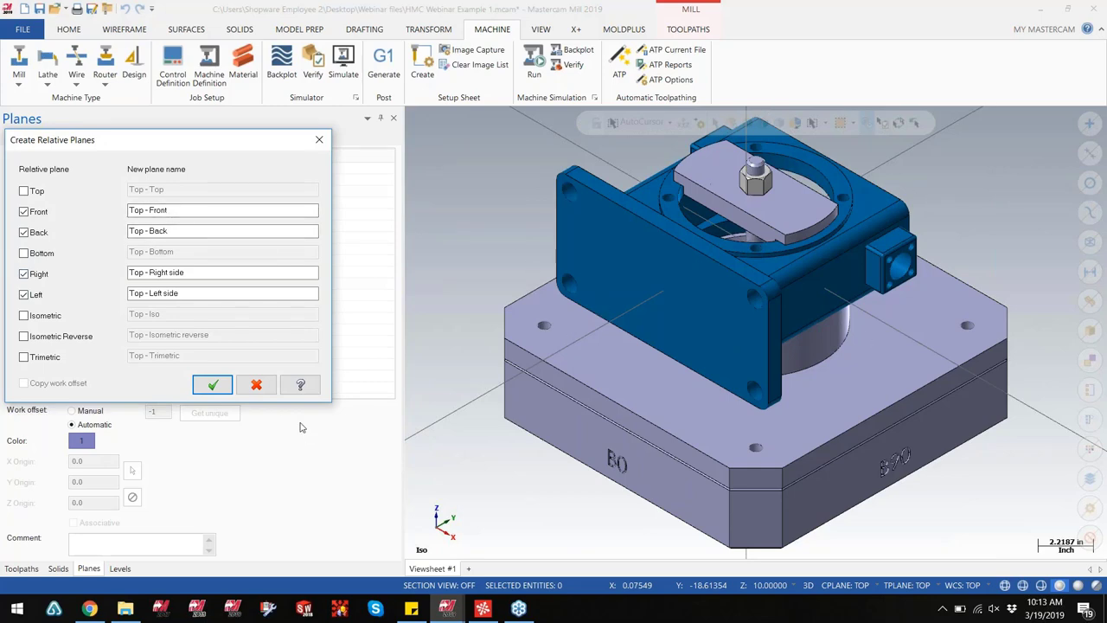
{"action": "left_click", "coordinate": [213, 384]}
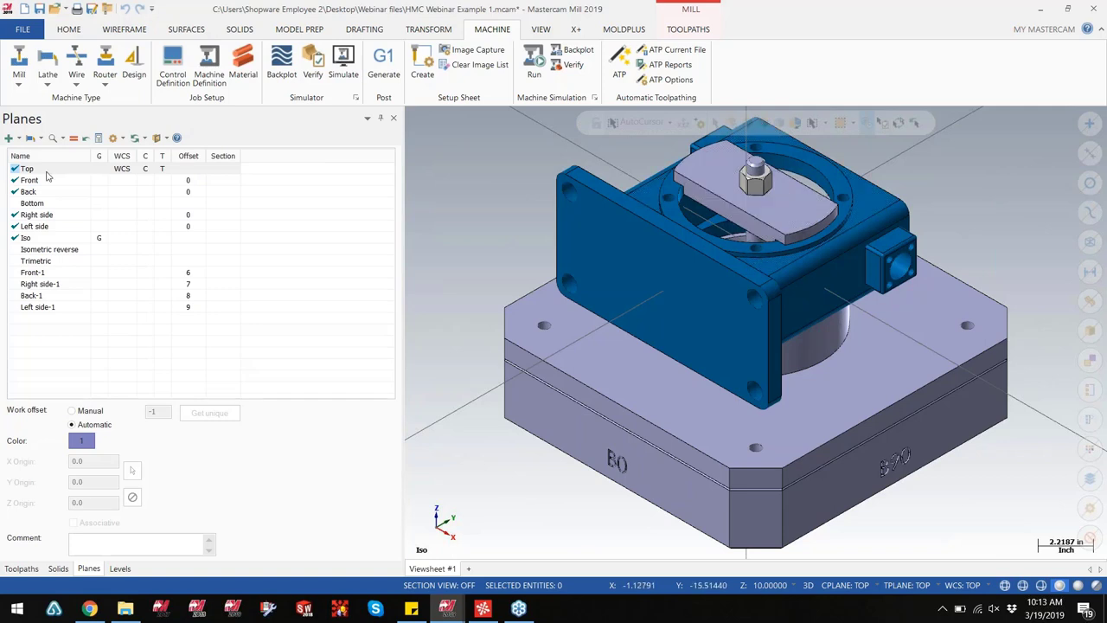
Temporarily show level 4, Wireframe, to examine its geometry against the Front plane, and hide the level again
{"action": "mouse_move", "coordinate": [774, 226]}
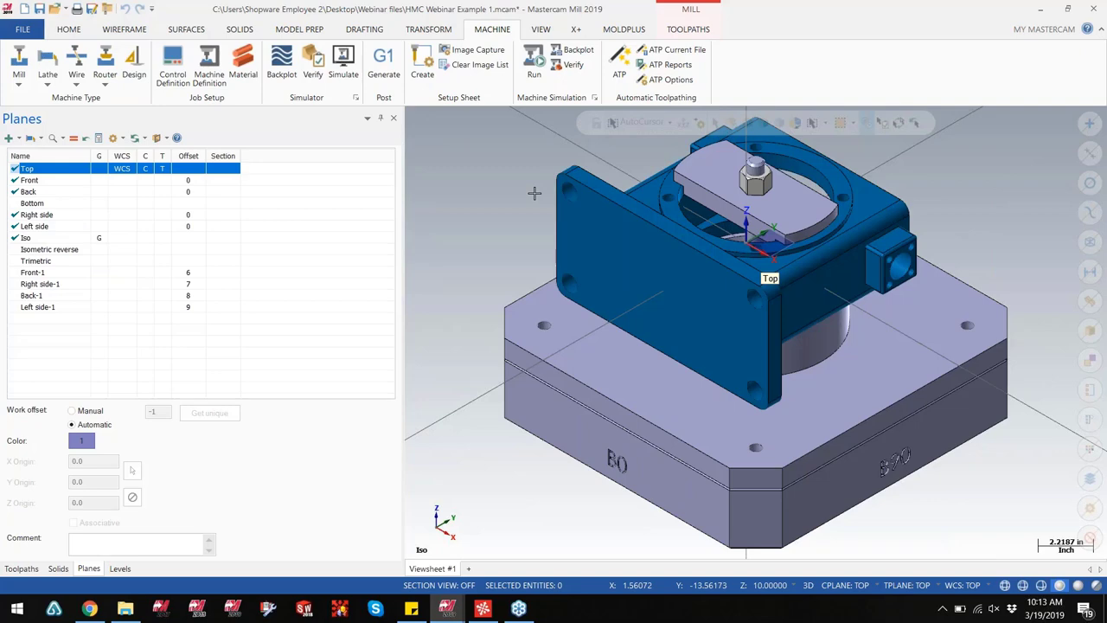
{"action": "left_click", "coordinate": [120, 568]}
{"action": "left_click", "coordinate": [77, 201]}
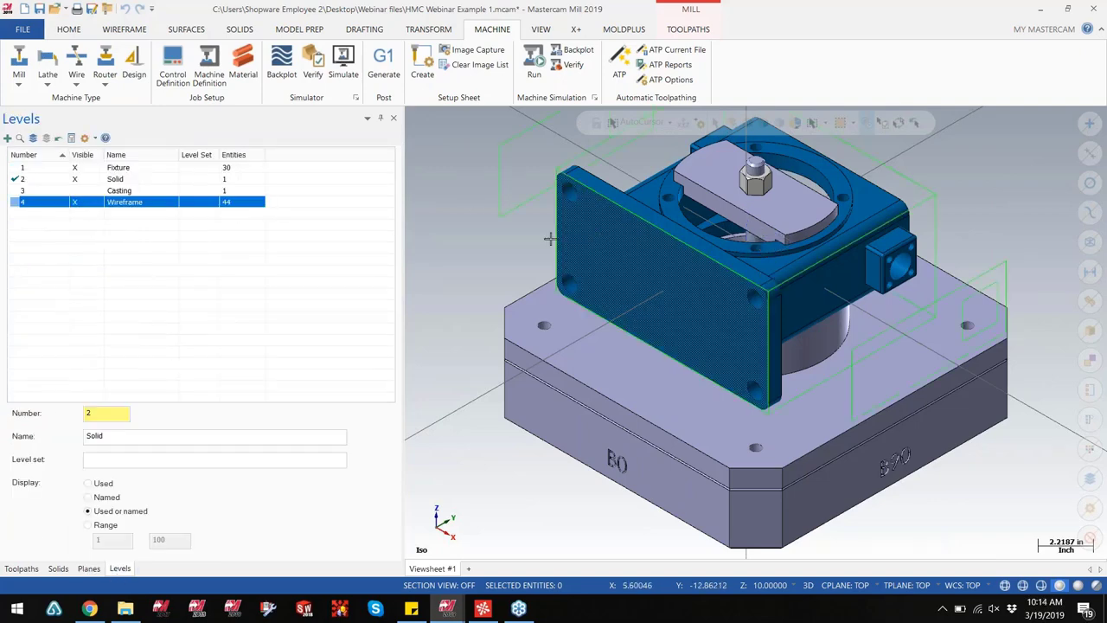
{"action": "left_click", "coordinate": [89, 568]}
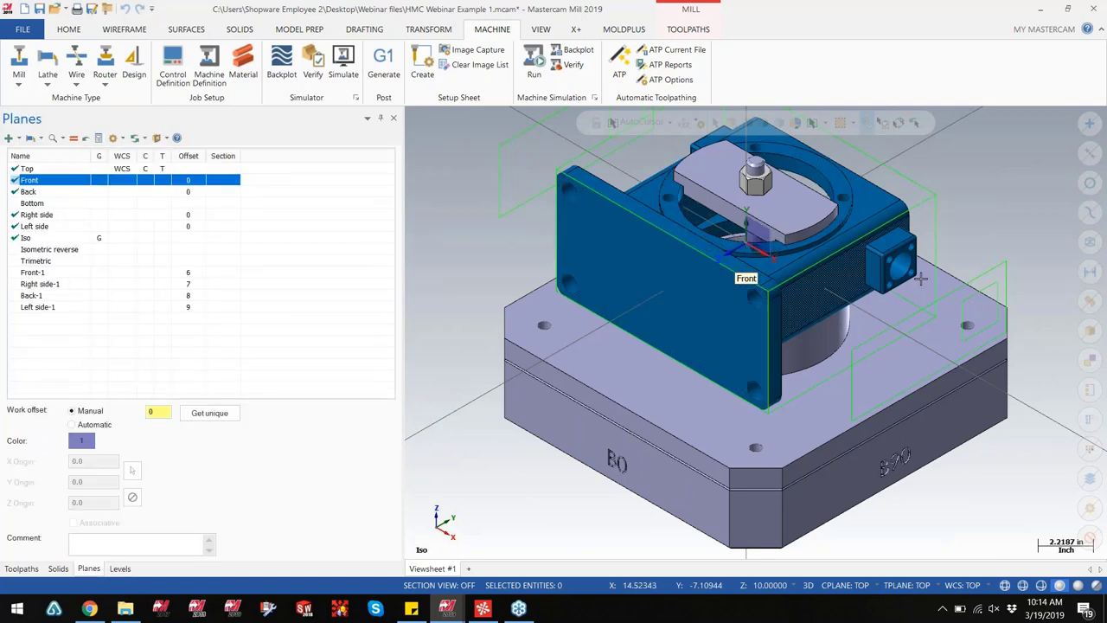
{"action": "left_click", "coordinate": [117, 570]}
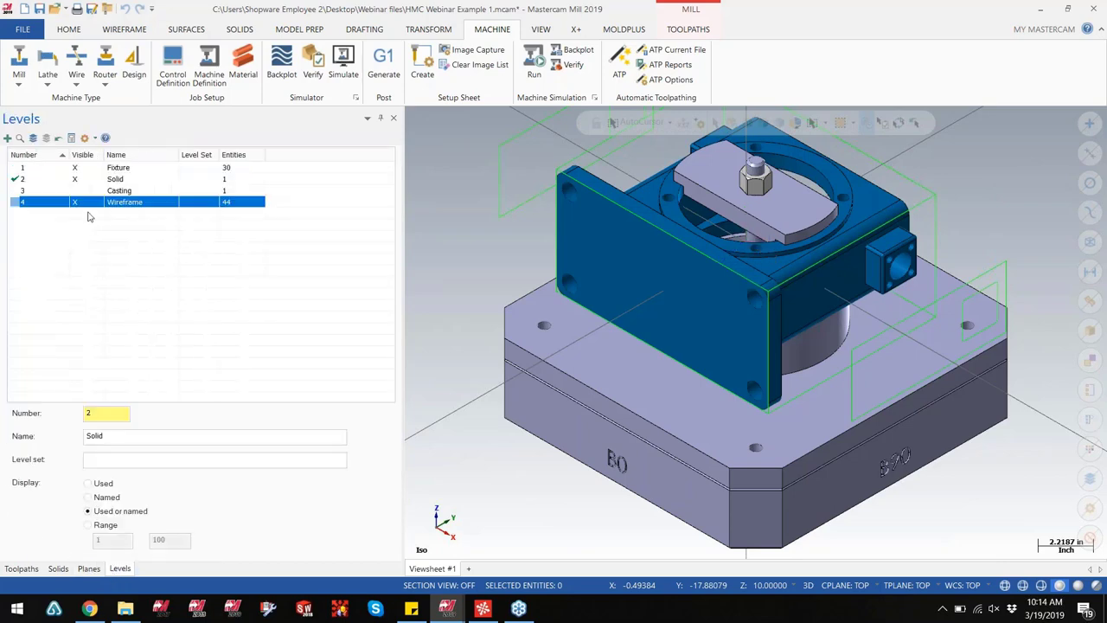
{"action": "left_click", "coordinate": [84, 204]}
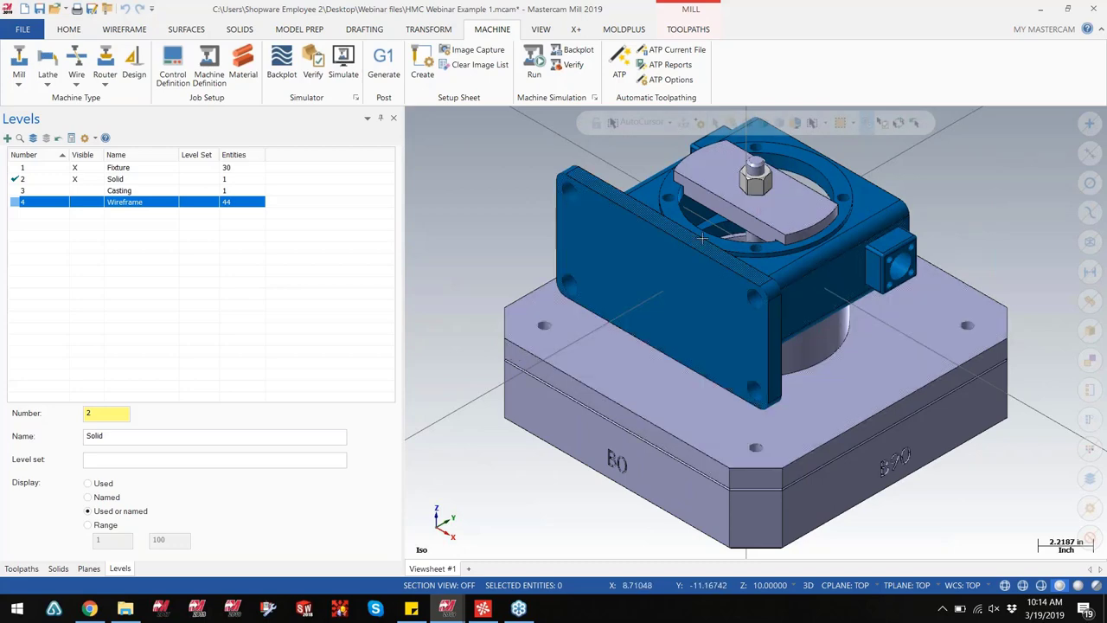
Try to move the origin of the Front-1 plane along its Z axis with Edit Plane
{"action": "left_click", "coordinate": [88, 568]}
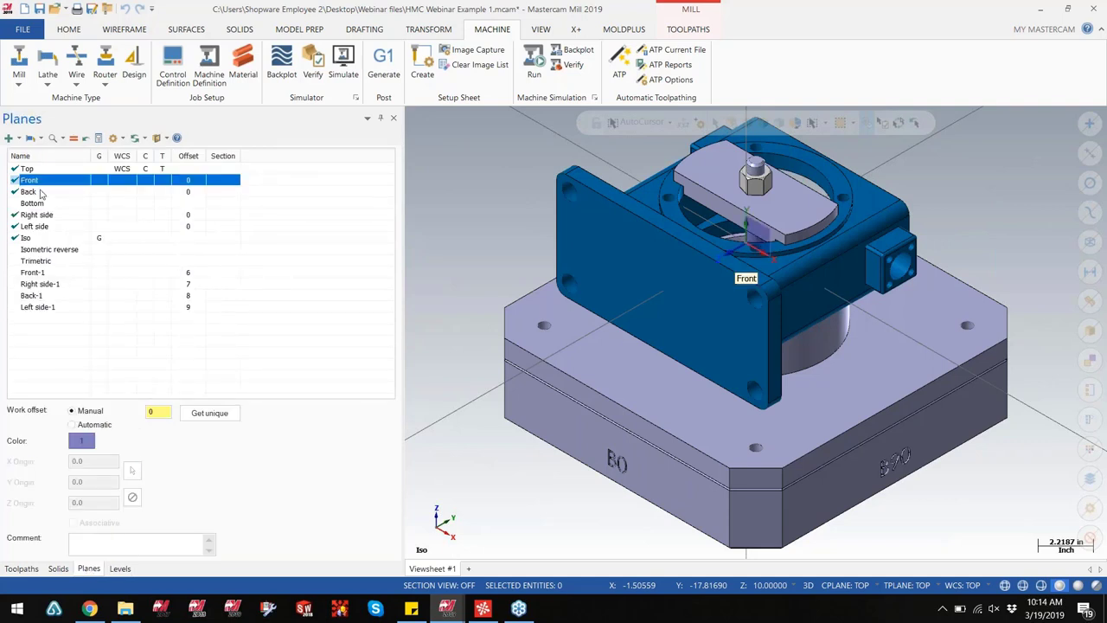
{"action": "left_click", "coordinate": [40, 272]}
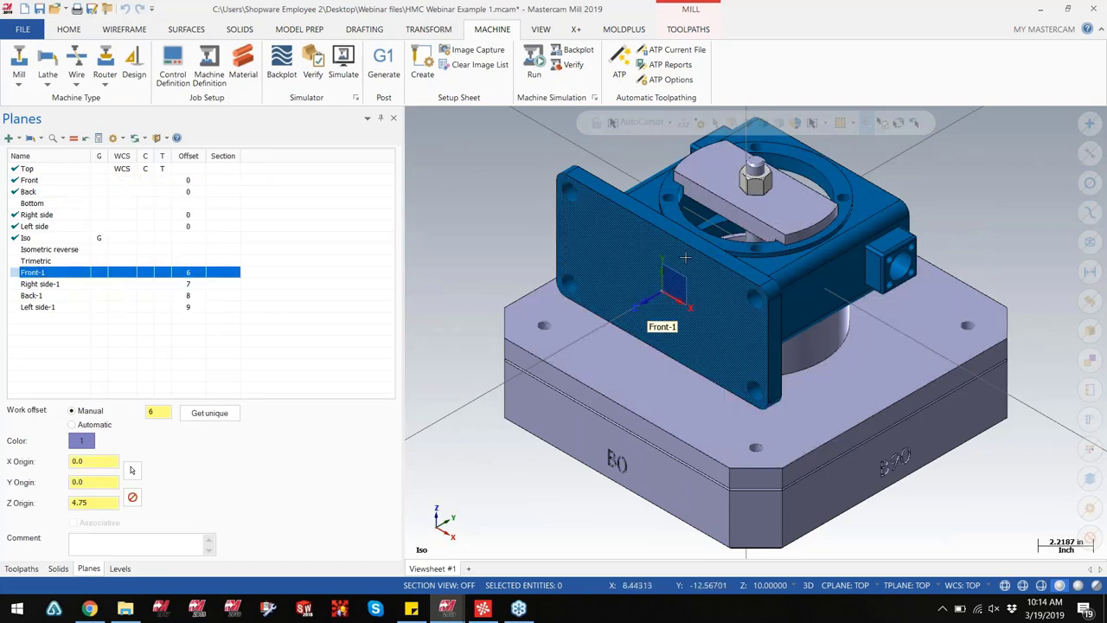
{"action": "right_click", "coordinate": [57, 274]}
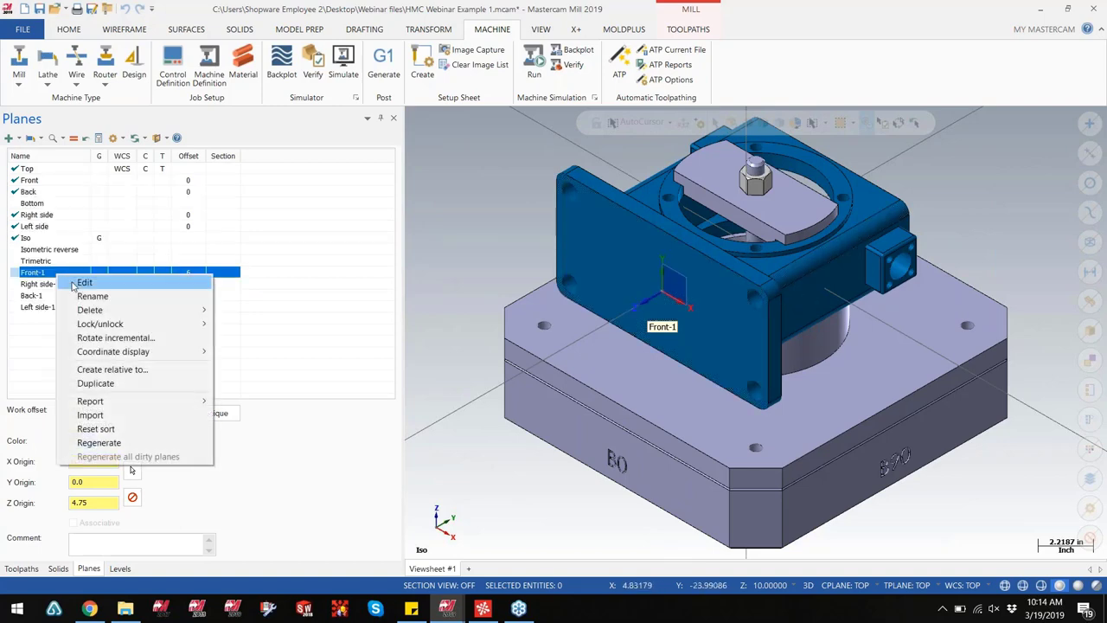
{"action": "left_click", "coordinate": [73, 283]}
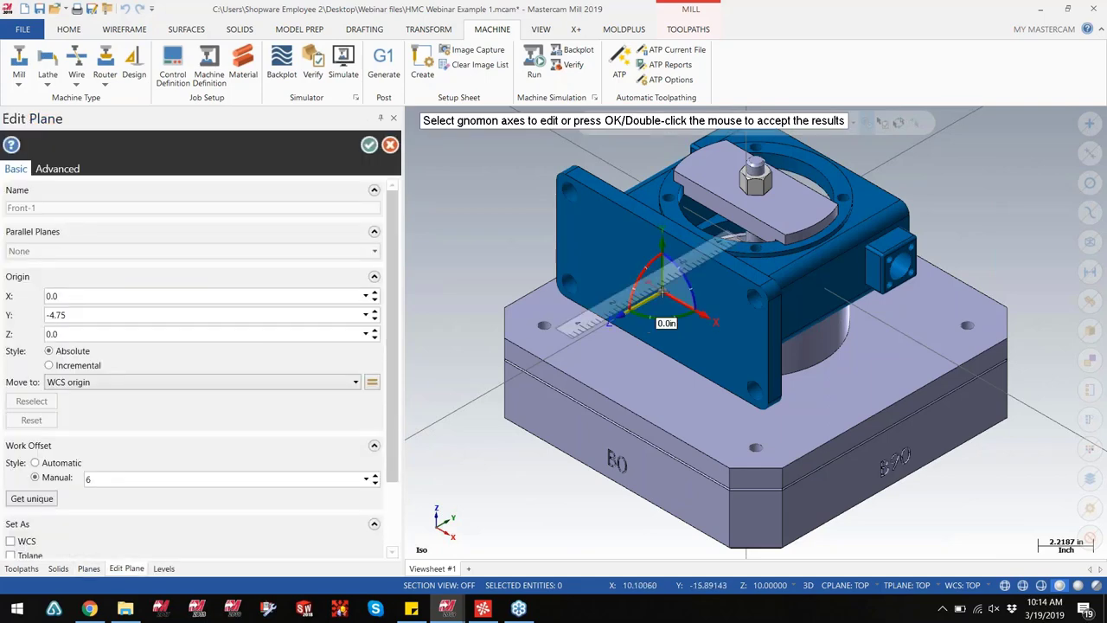
{"action": "left_click", "coordinate": [670, 281]}
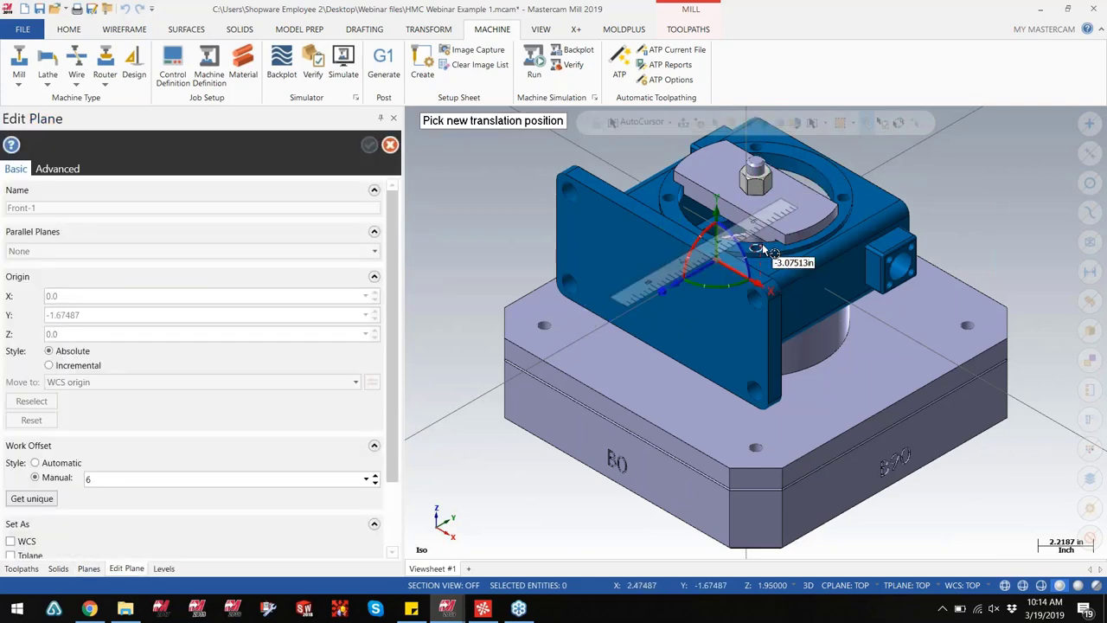
{"action": "left_click", "coordinate": [728, 278]}
{"action": "left_click", "coordinate": [369, 145]}
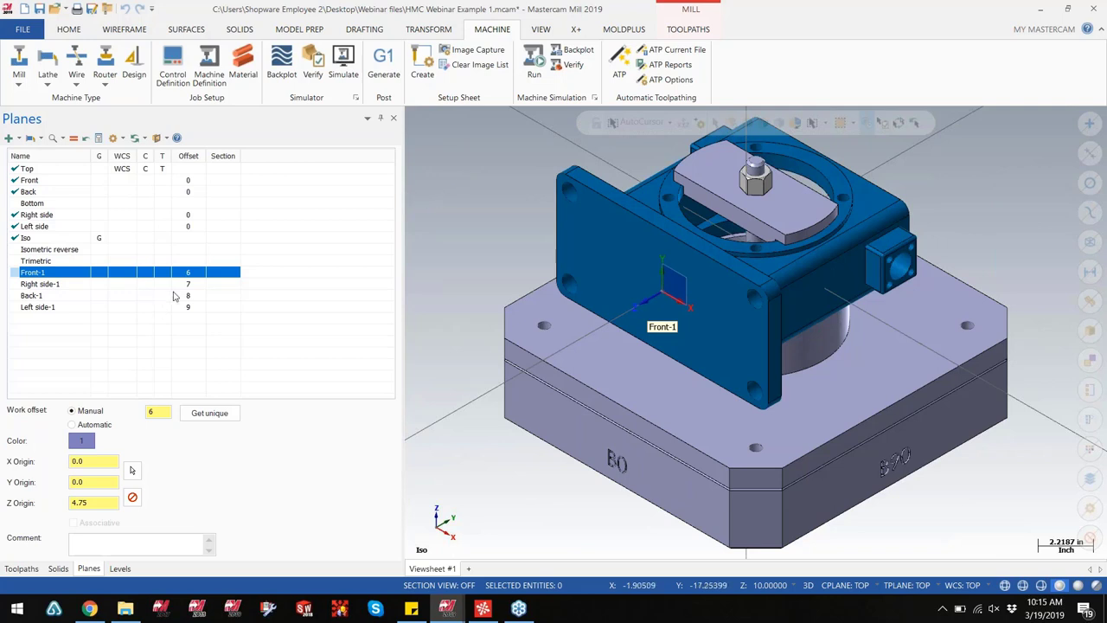
Examine the origins and work offsets of the Right side-1, Back-1 and Left side-1 planes
{"action": "left_click", "coordinate": [49, 284]}
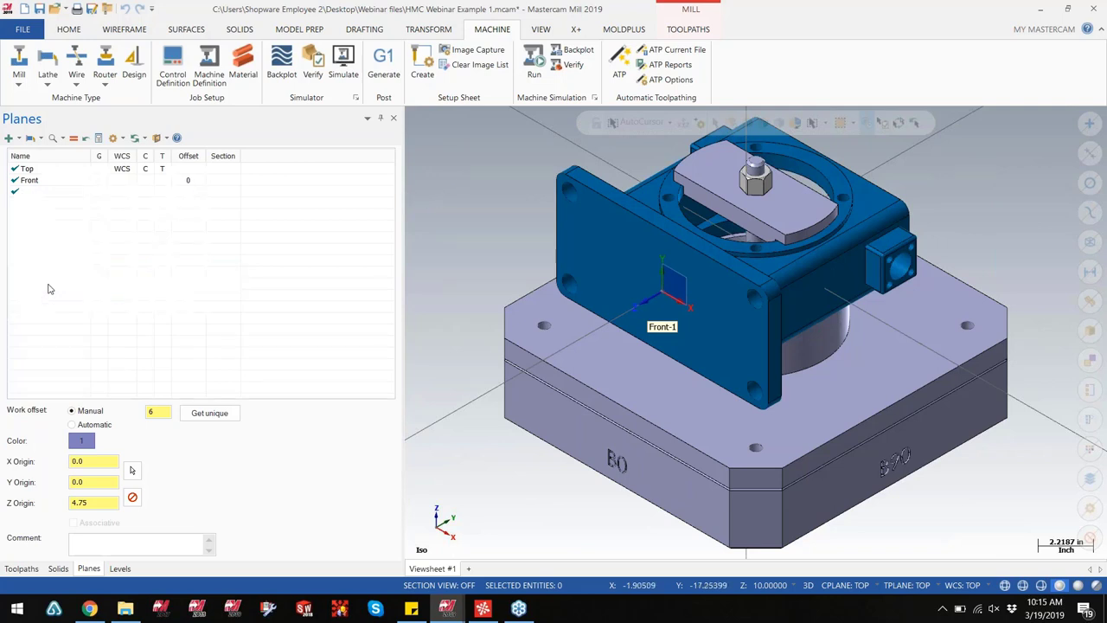
{"action": "left_click", "coordinate": [51, 296]}
{"action": "left_click", "coordinate": [52, 308]}
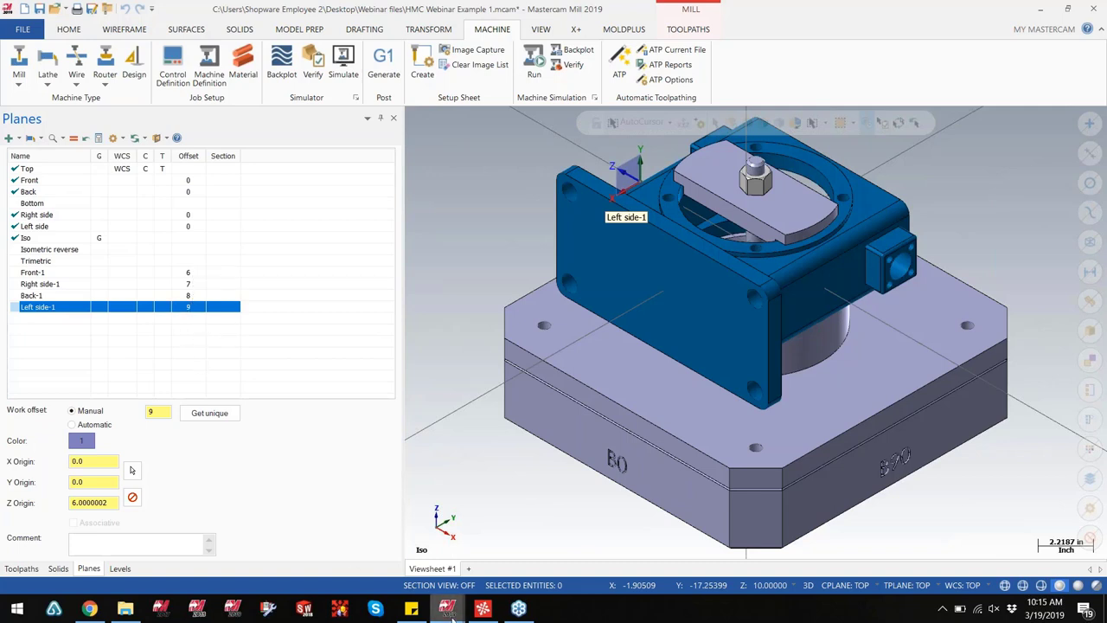
Switch to the Machine Simulation window, run and pause the simulation to watch table rotation, and minimize it
{"action": "mouse_move", "coordinate": [449, 609]}
{"action": "left_click", "coordinate": [519, 546]}
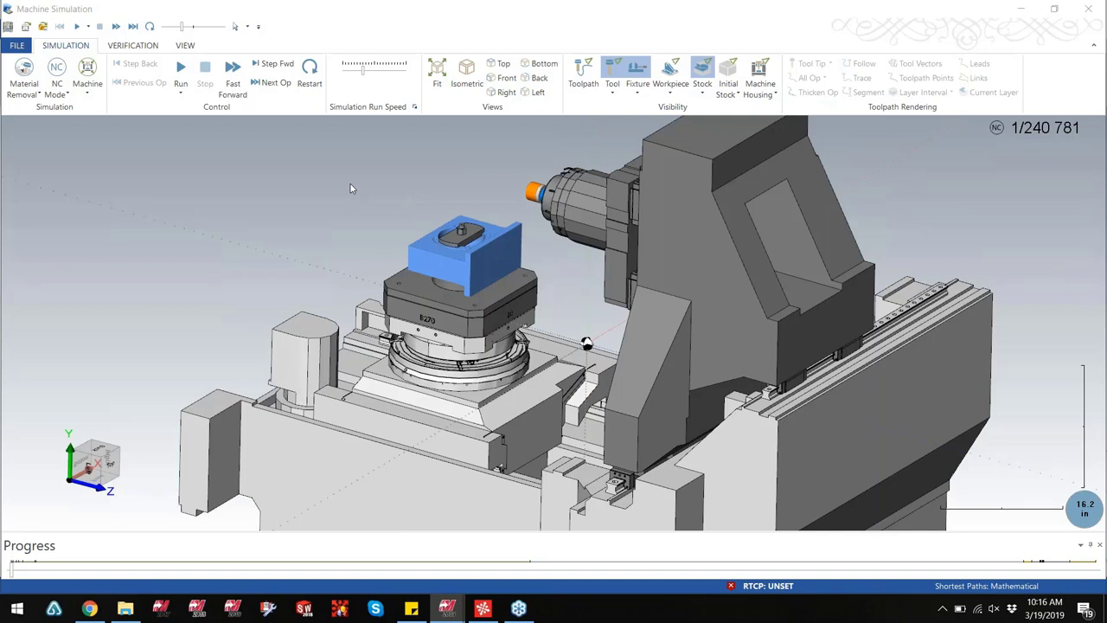
{"action": "left_click", "coordinate": [180, 69]}
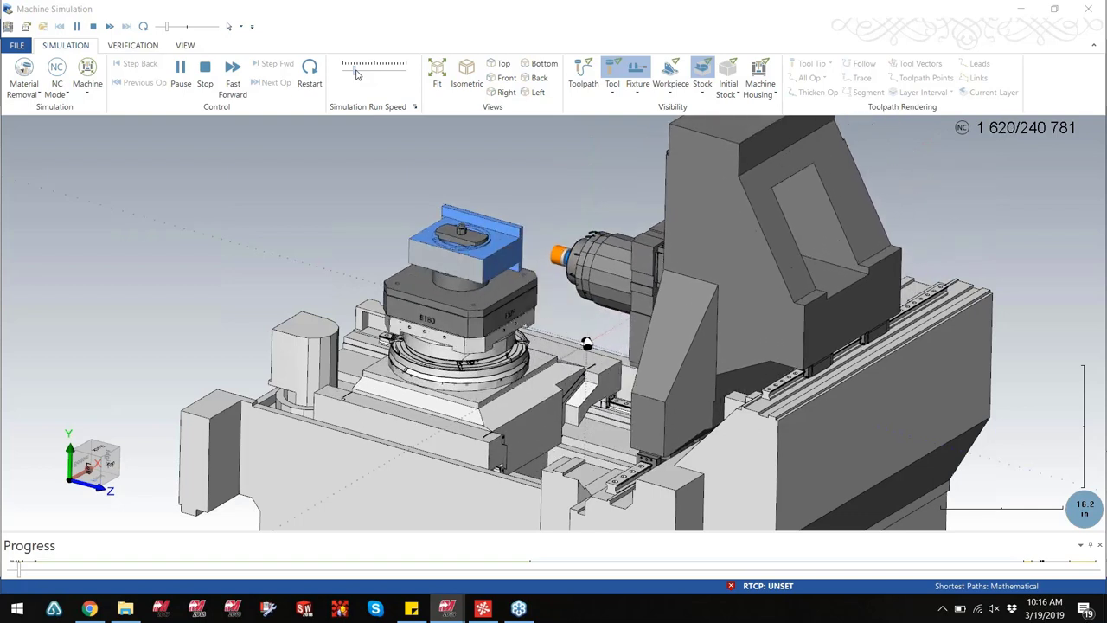
{"action": "left_click", "coordinate": [181, 70]}
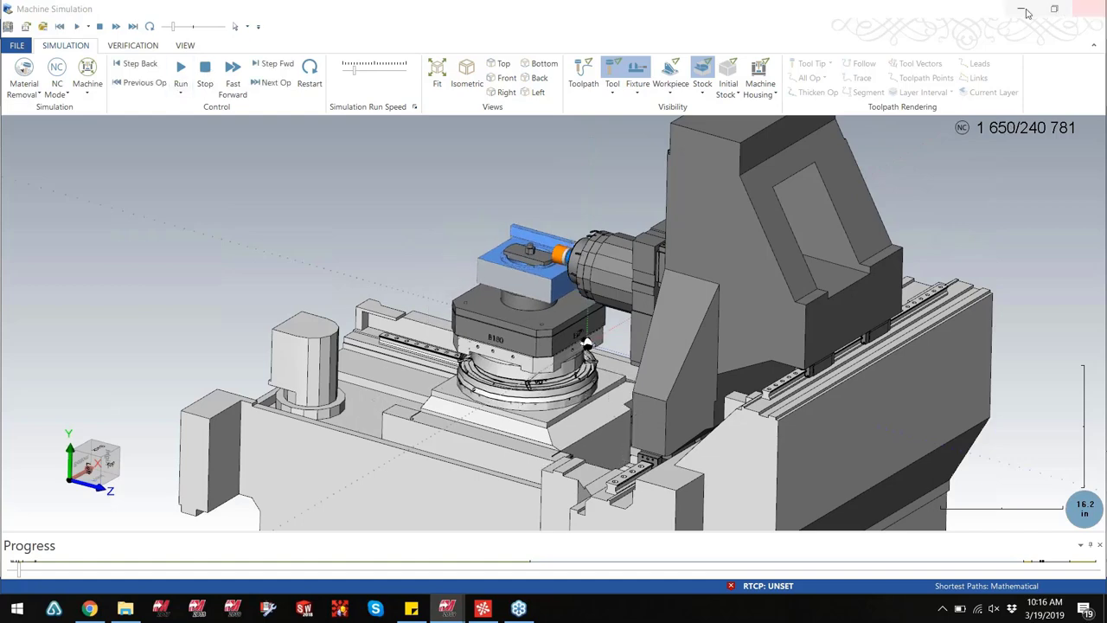
{"action": "left_click", "coordinate": [1019, 9]}
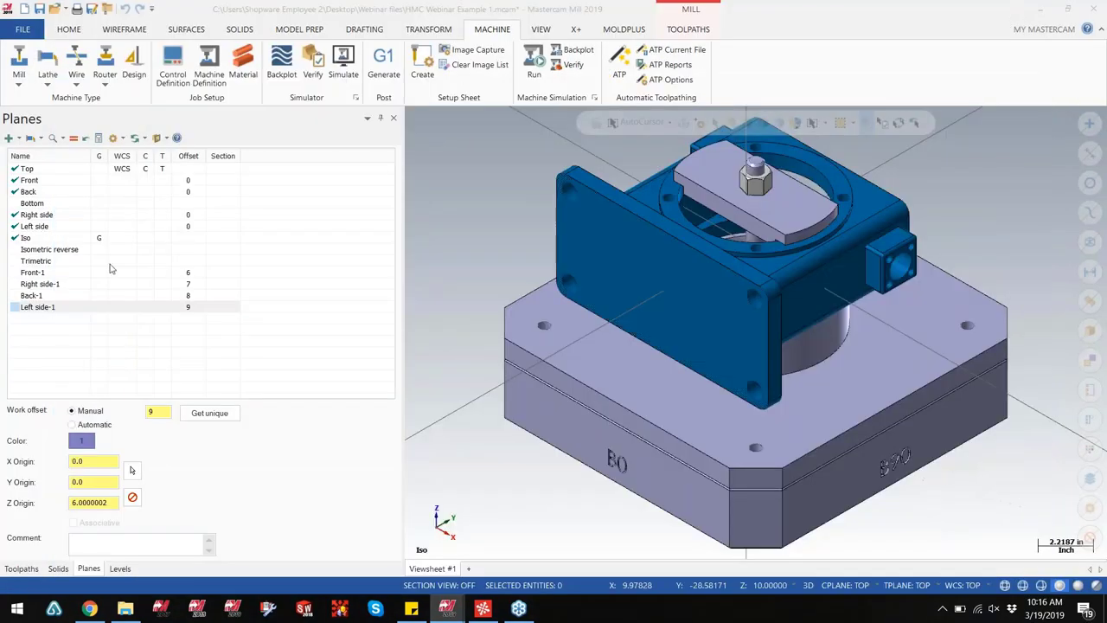
Compare the Top, Front and Back planes' orientation and work offset settings in the planes list
{"action": "left_click", "coordinate": [56, 172]}
{"action": "left_click", "coordinate": [34, 179]}
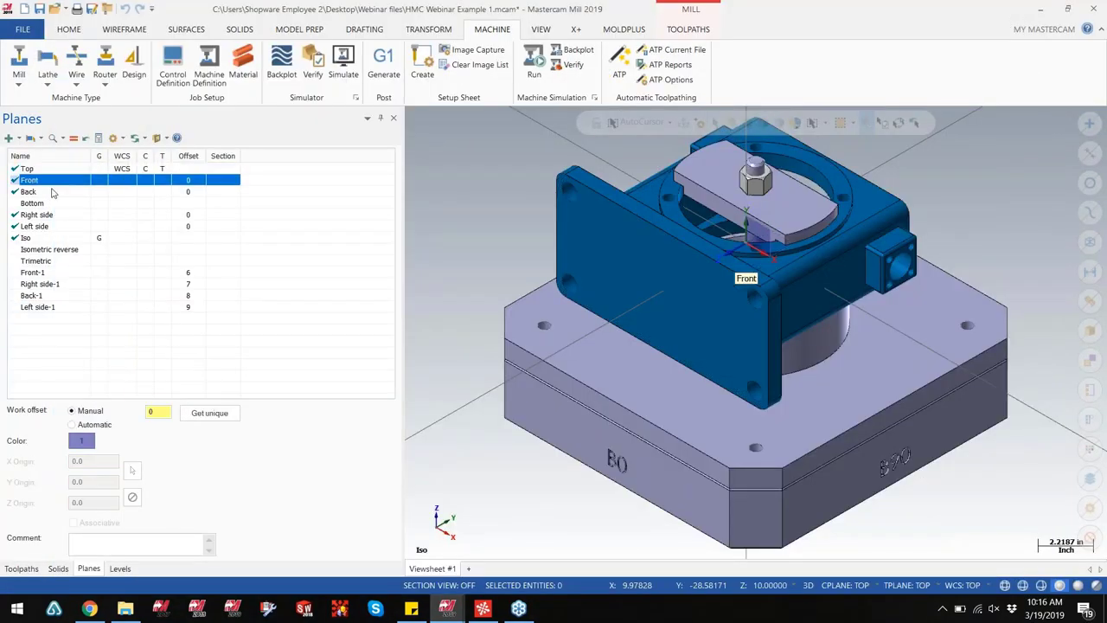
{"action": "left_click", "coordinate": [52, 193]}
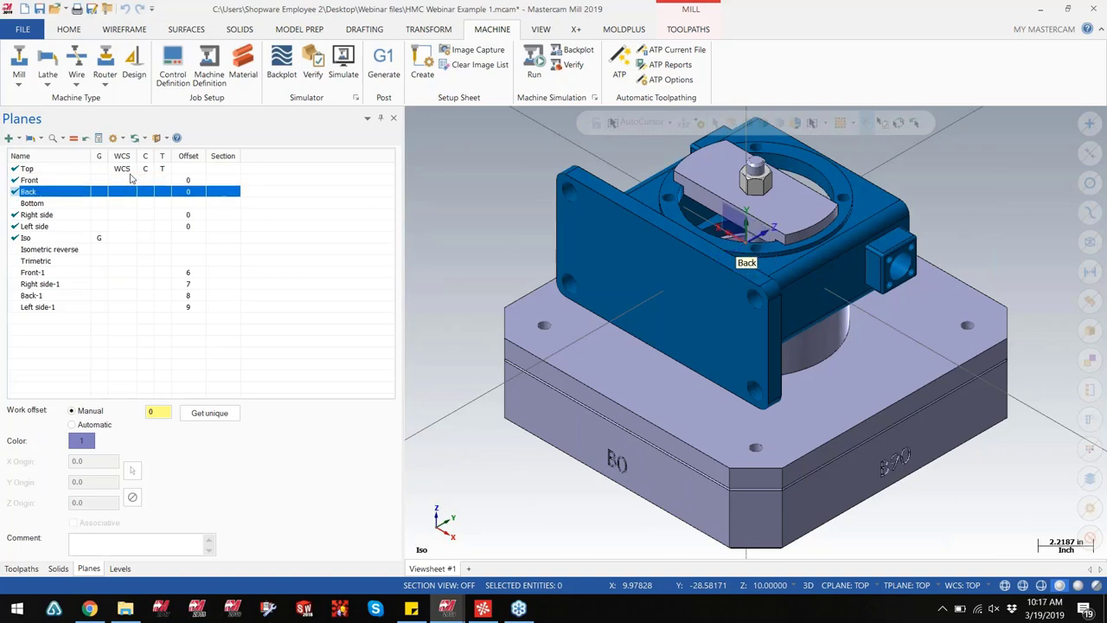
{"action": "left_click", "coordinate": [73, 180]}
{"action": "key", "text": "Down"}
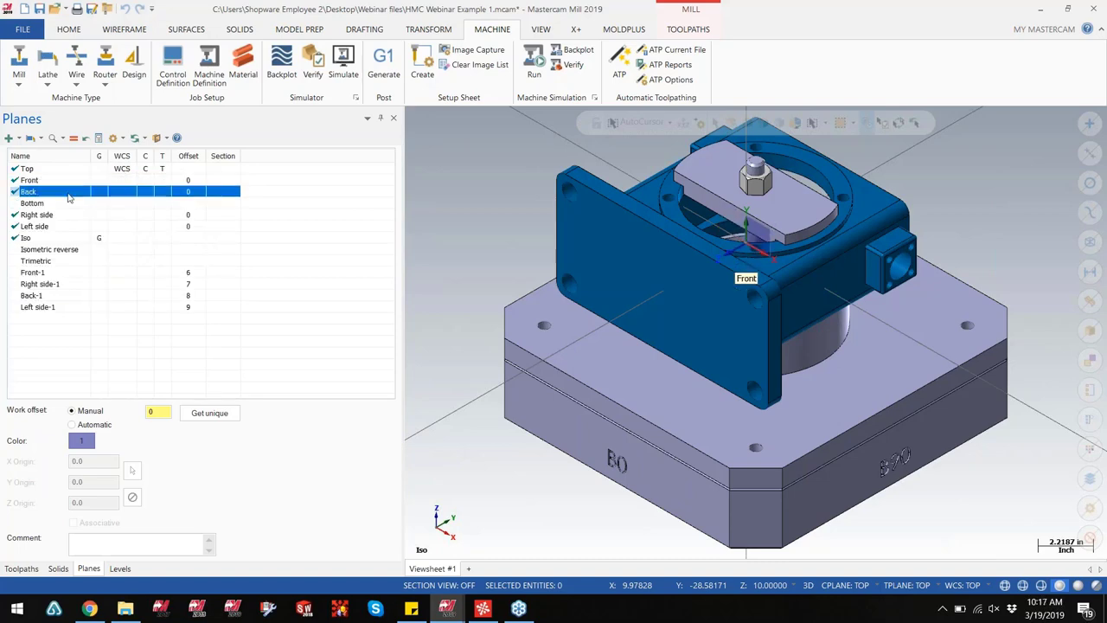
Duplicate the standard Front plane in the planes list
{"action": "key", "text": "Up"}
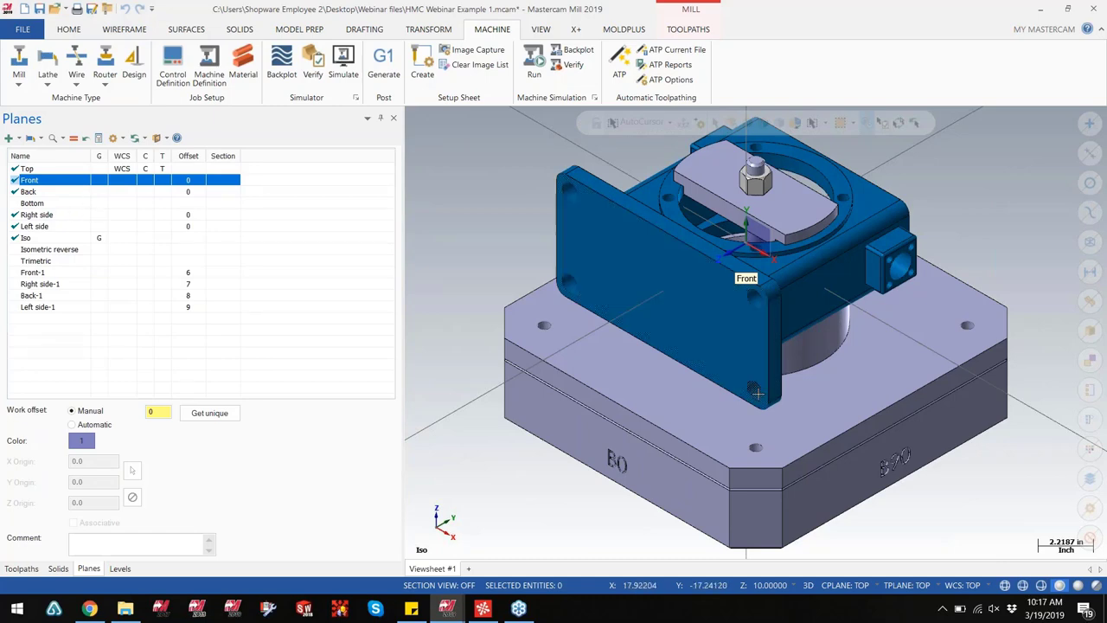
{"action": "left_click", "coordinate": [9, 138]}
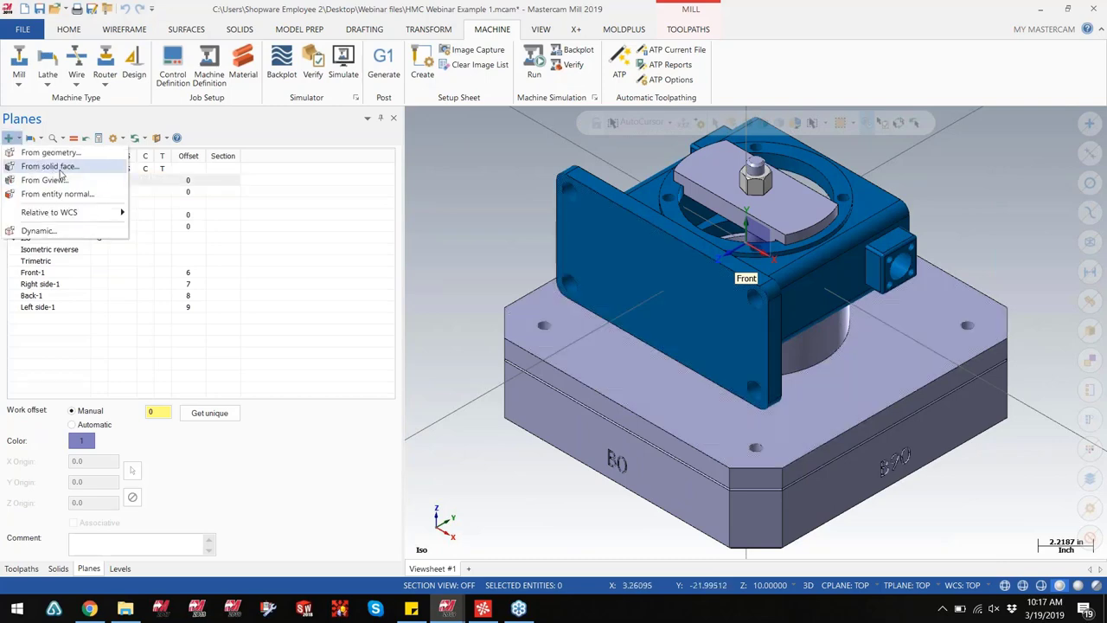
{"action": "key", "text": "Escape"}
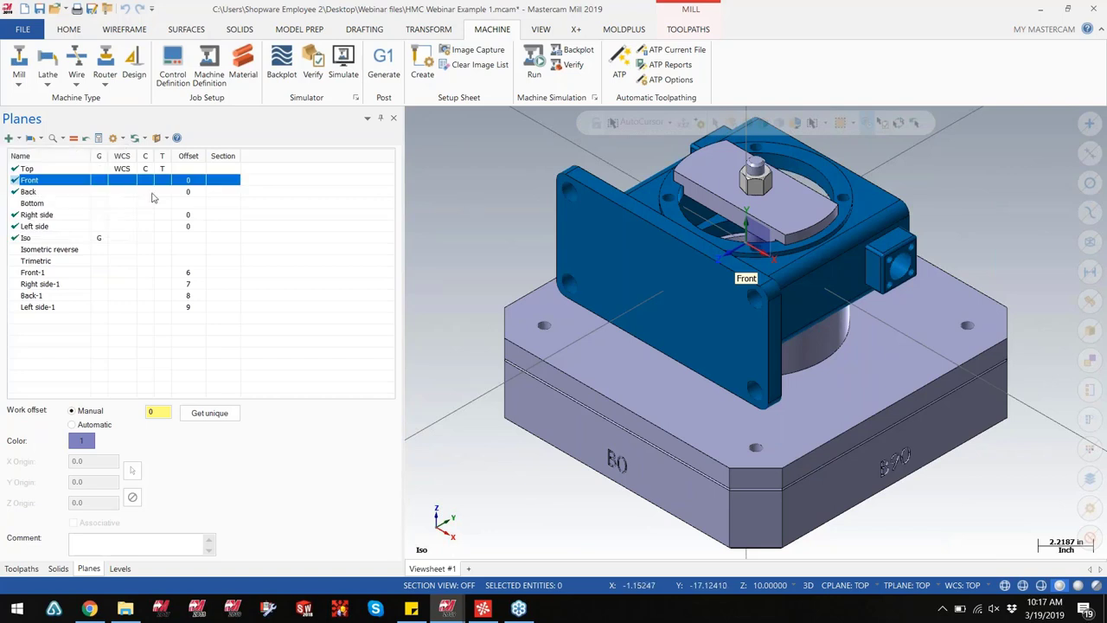
{"action": "right_click", "coordinate": [42, 184]}
{"action": "left_click", "coordinate": [47, 291]}
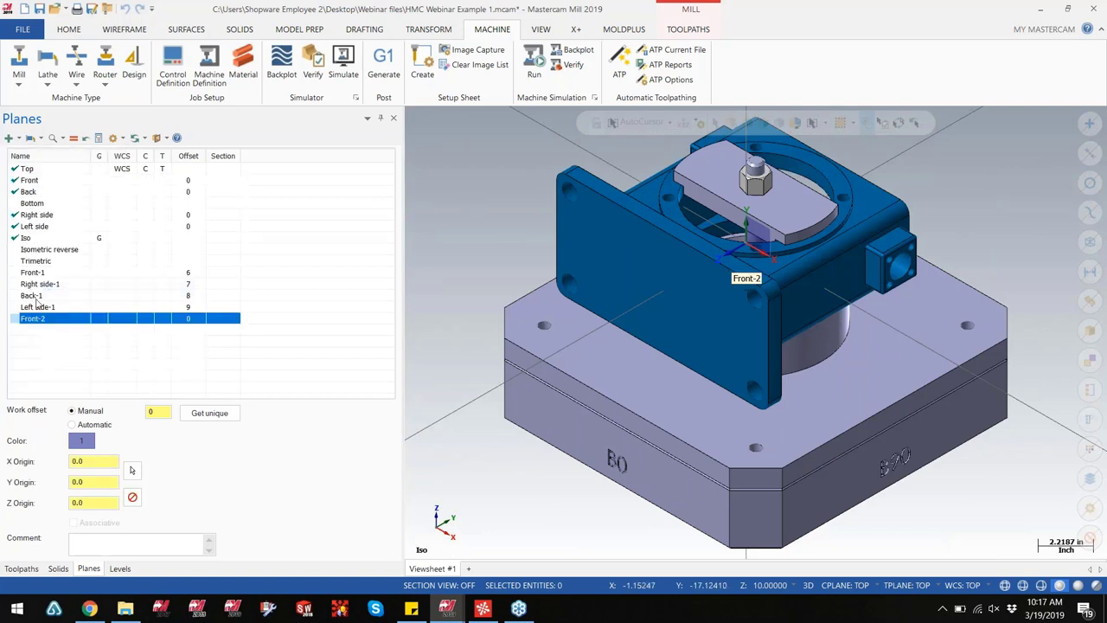
Edit the duplicated Front plane by rotating it about its vertical axis with the gnomon, and accept the new orientation
{"action": "right_click", "coordinate": [36, 317]}
{"action": "left_click", "coordinate": [61, 326]}
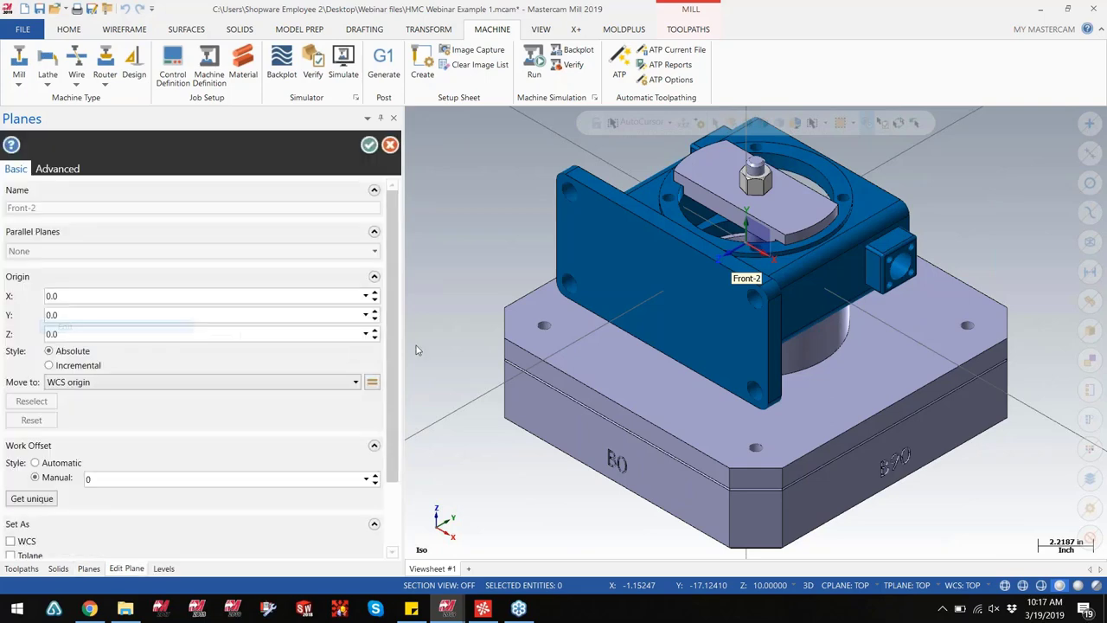
{"action": "left_click", "coordinate": [692, 271]}
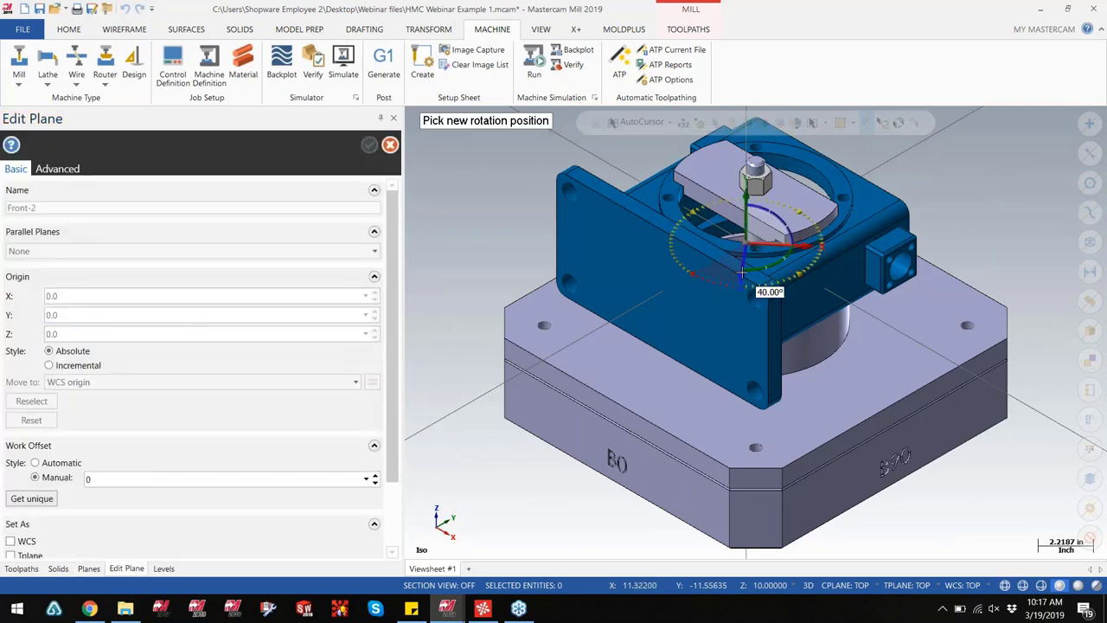
{"action": "left_click", "coordinate": [741, 273]}
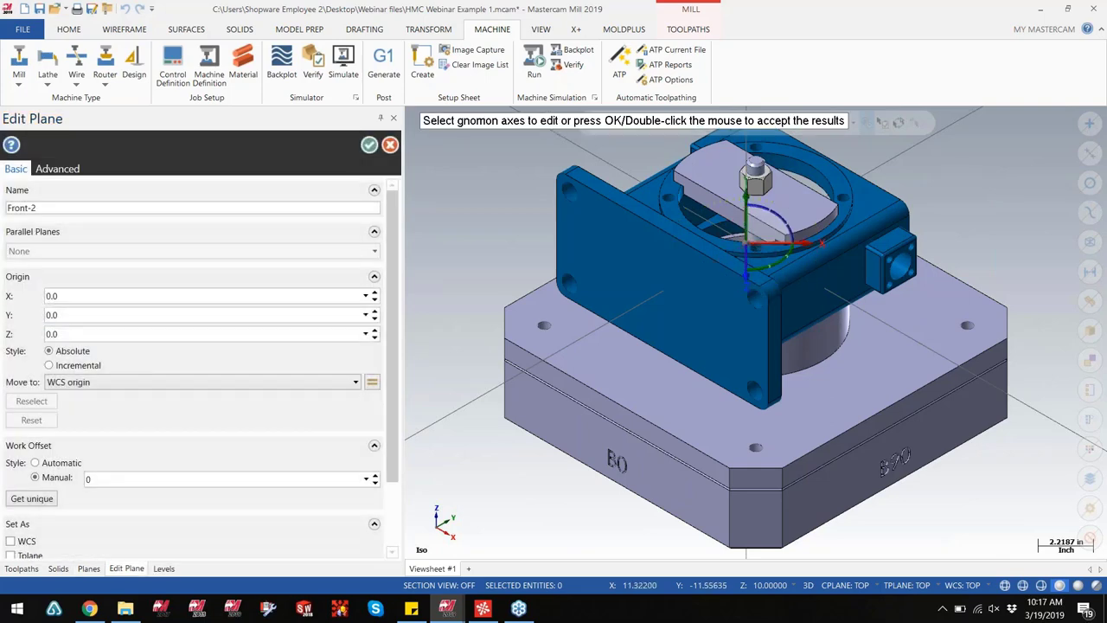
{"action": "left_click", "coordinate": [370, 145]}
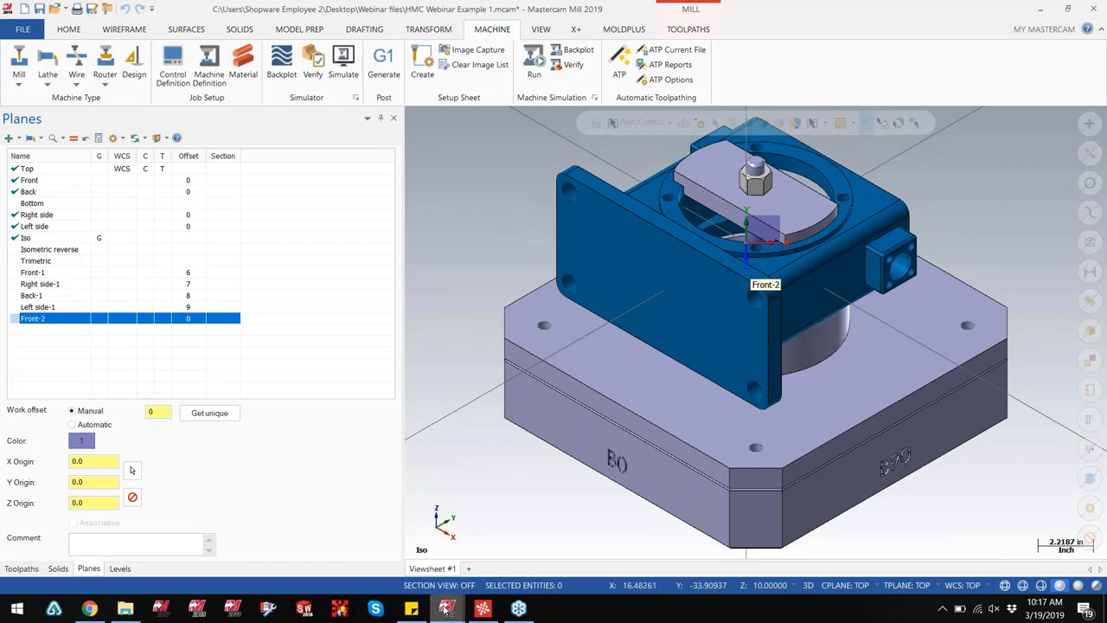
Switch to the HMC Webinar Example 2 window and compare the display of the Raw Stock operation with the two drilling operations
{"action": "left_click", "coordinate": [445, 610]}
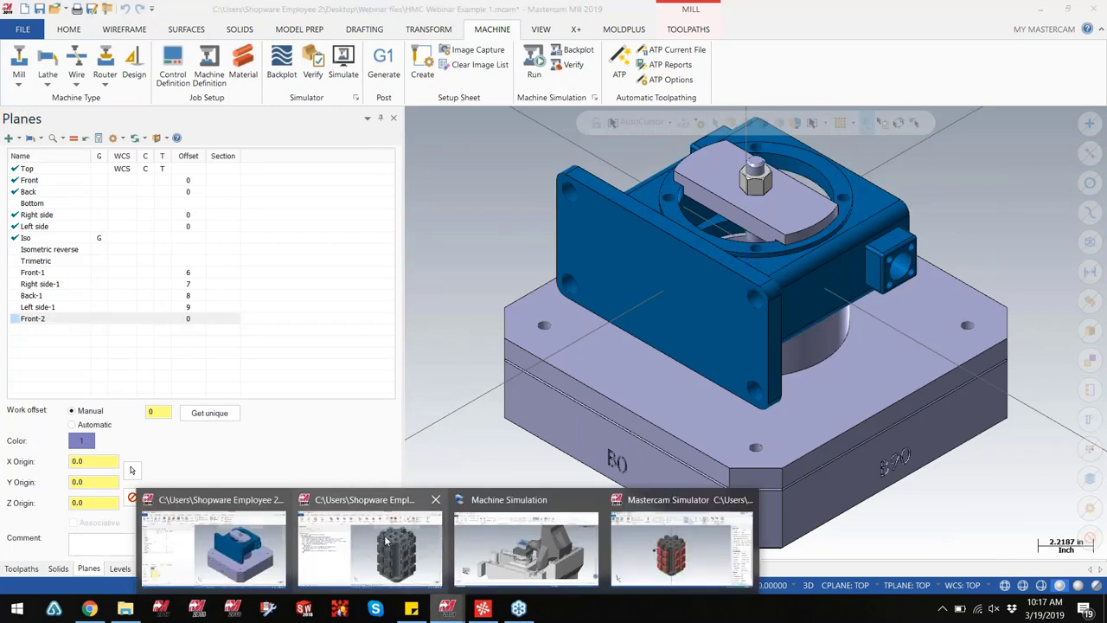
{"action": "left_click", "coordinate": [386, 541]}
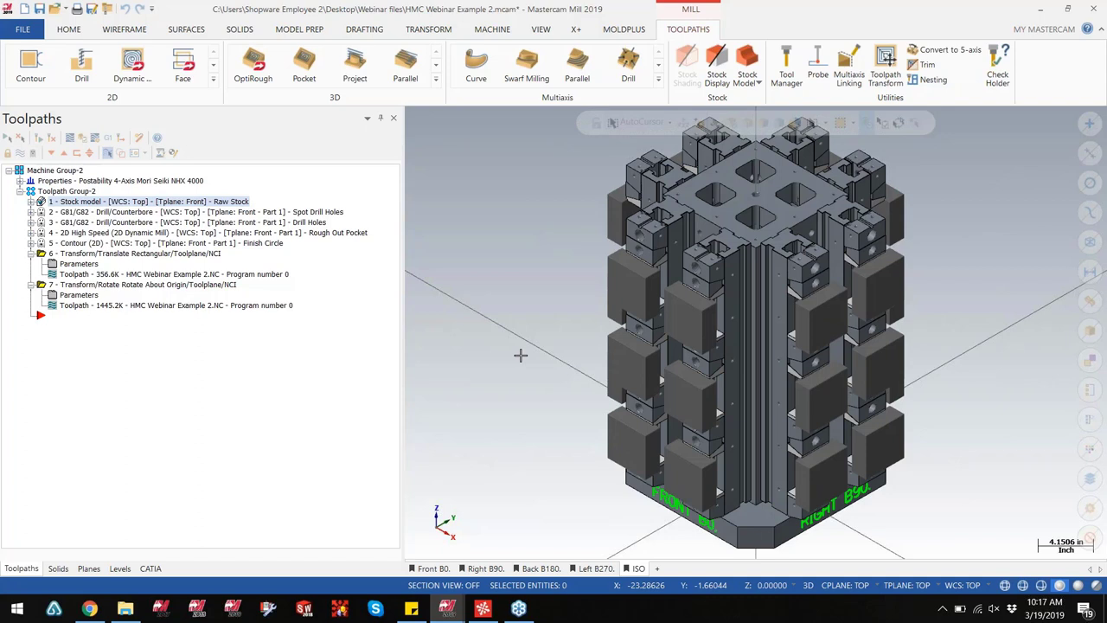
{"action": "left_click", "coordinate": [105, 214]}
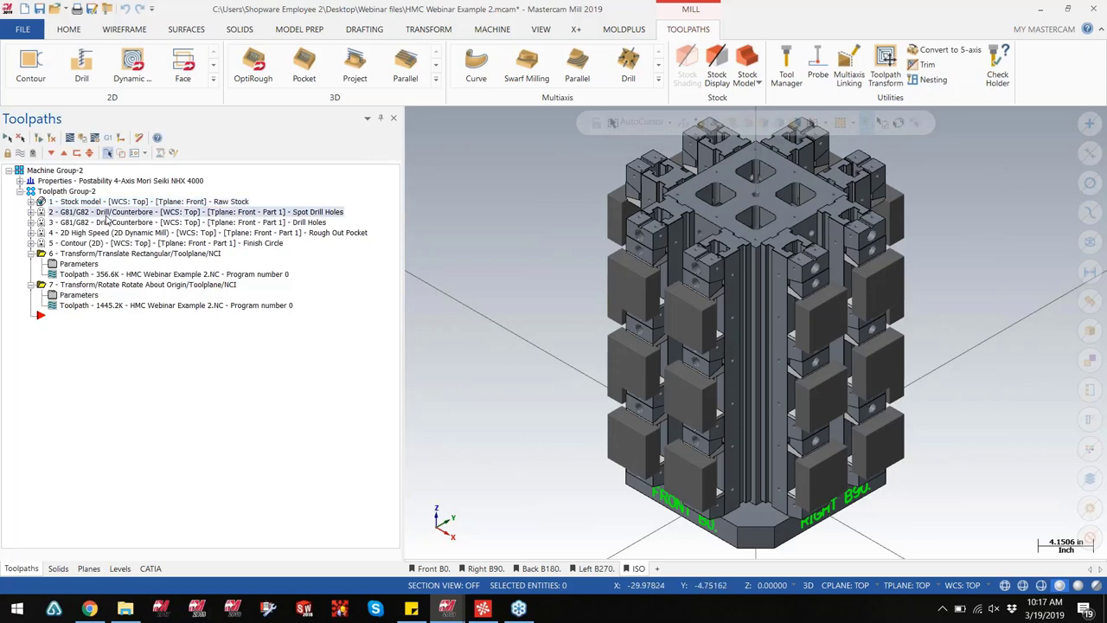
{"action": "left_click", "coordinate": [106, 222], "text": "ctrl"}
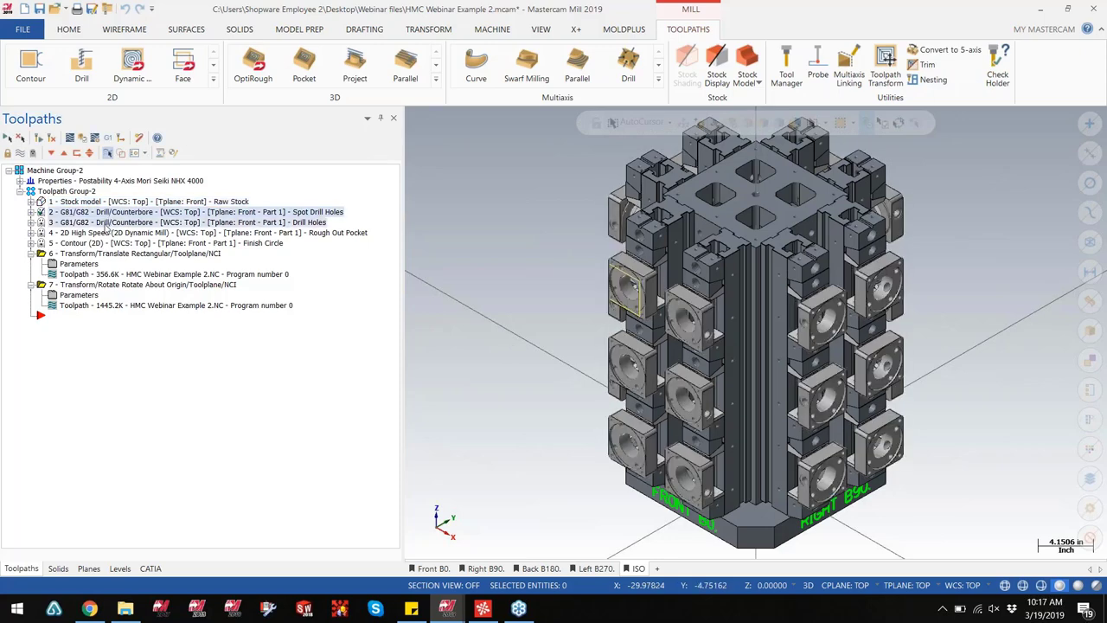
{"action": "left_click", "coordinate": [104, 202]}
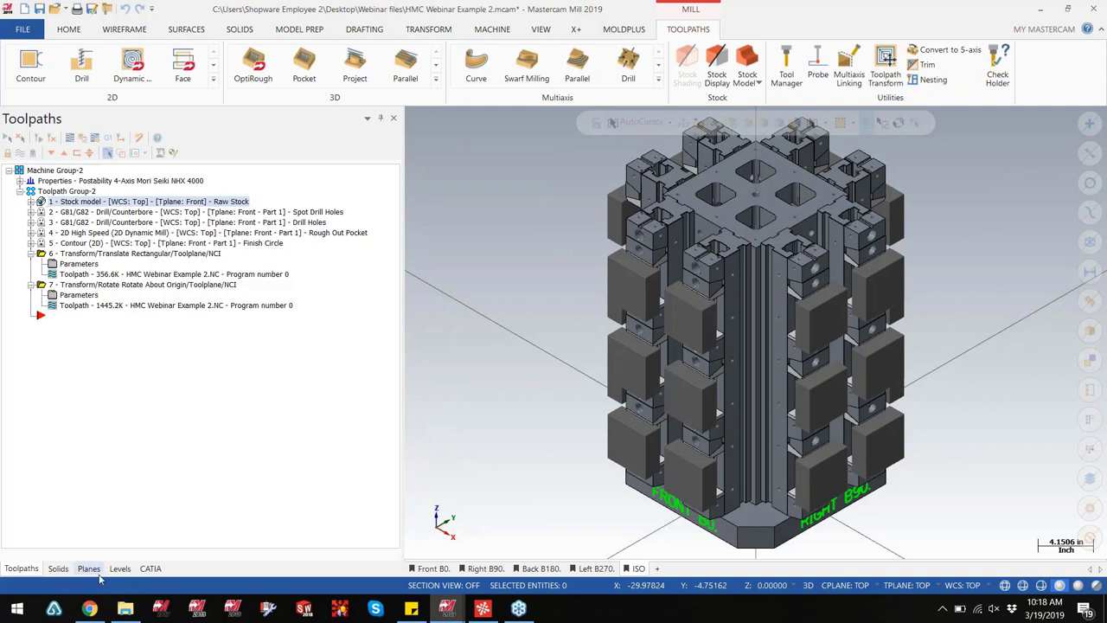
Examine the stock definition parameters of the Raw Stock stock model, leaving them unedited
{"action": "left_click", "coordinate": [31, 202]}
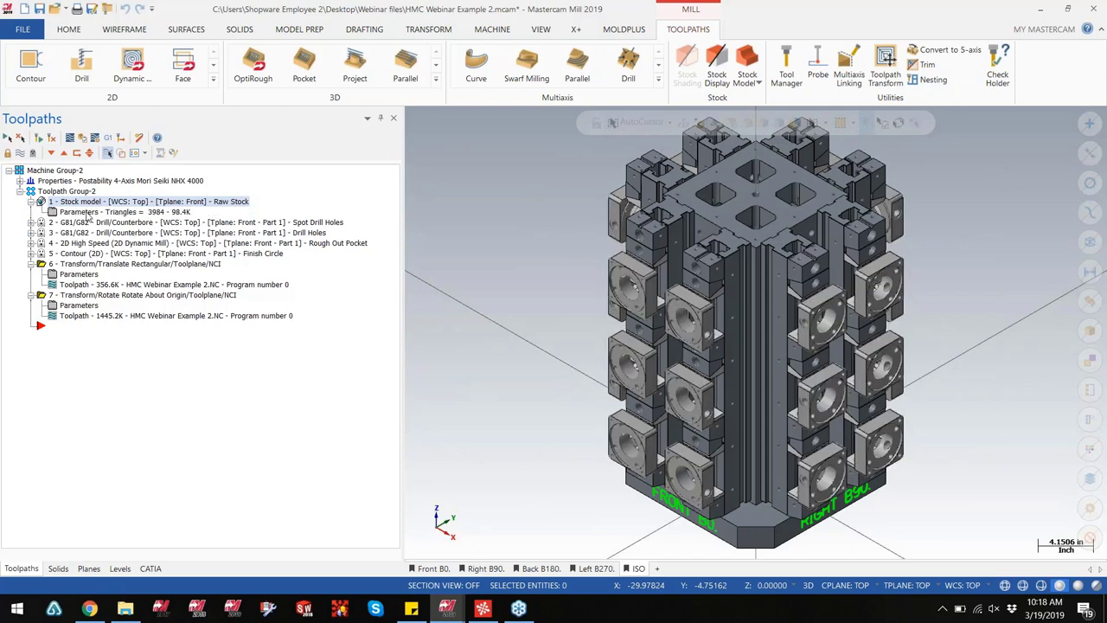
{"action": "left_click", "coordinate": [86, 213]}
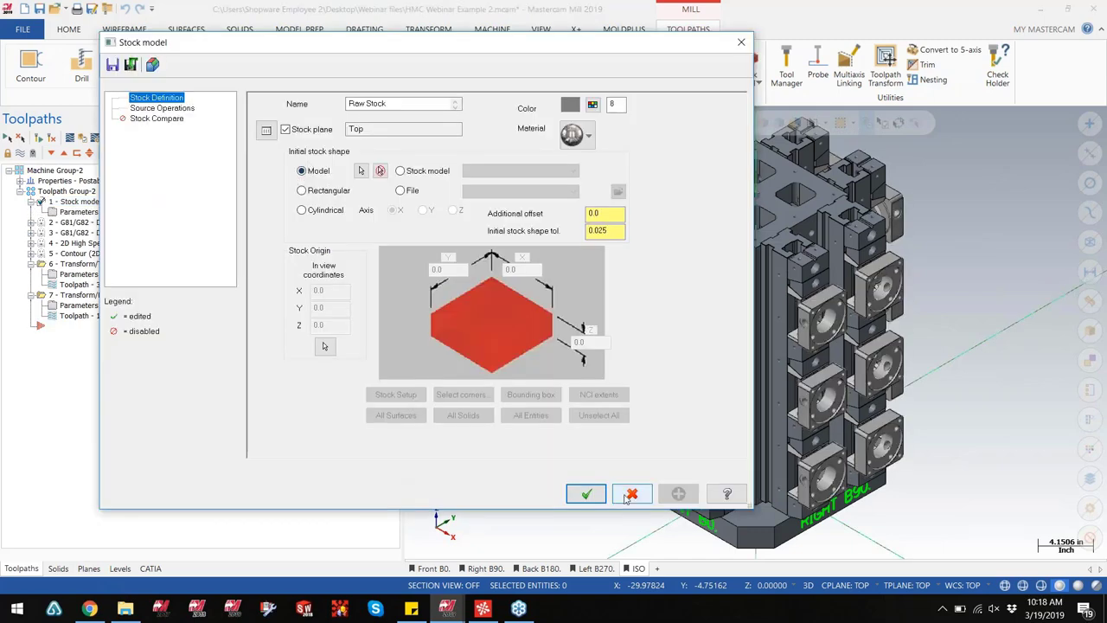
{"action": "left_click", "coordinate": [631, 493]}
Make level 2 Raw stock the active level, hide all other levels, and inspect the isolated stock blocks
{"action": "key", "text": "alt+z"}
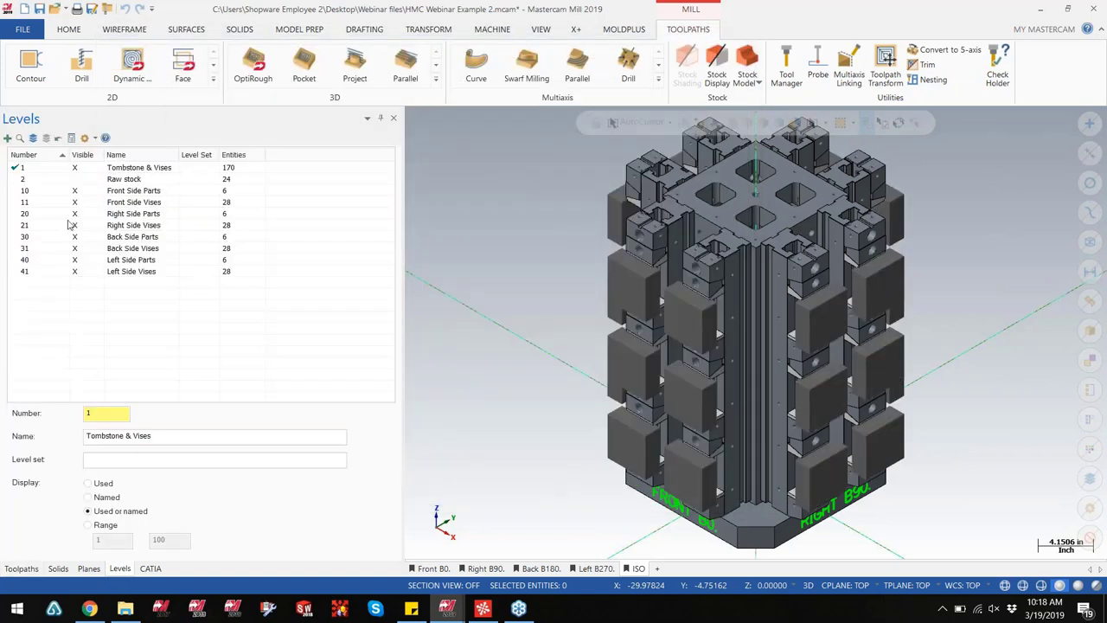
{"action": "left_click", "coordinate": [59, 179]}
{"action": "left_click", "coordinate": [74, 167]}
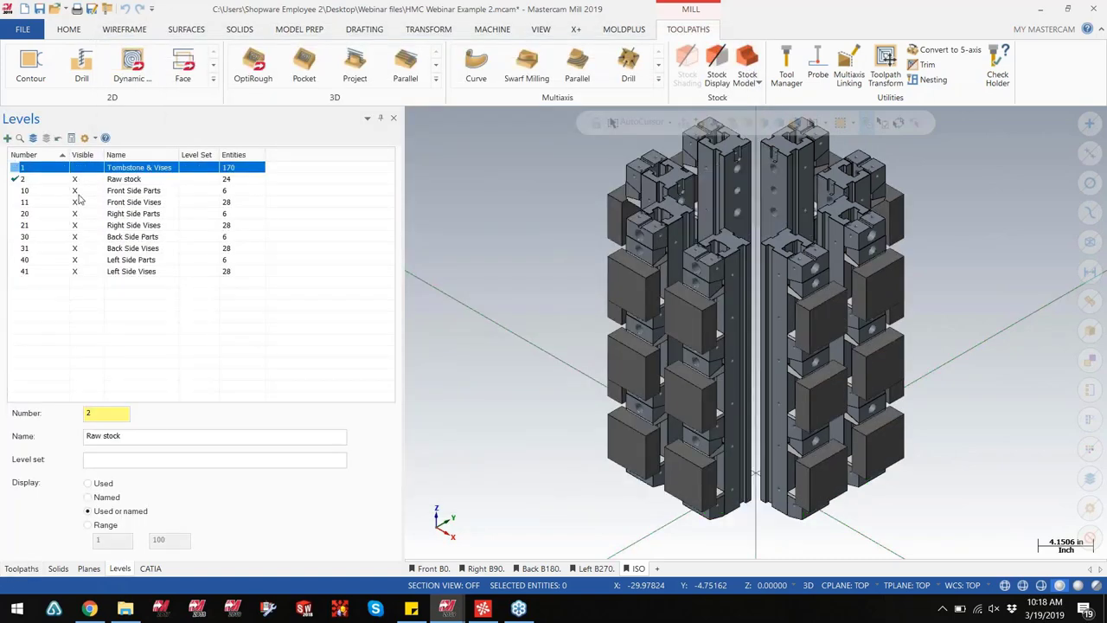
{"action": "left_click", "coordinate": [46, 137]}
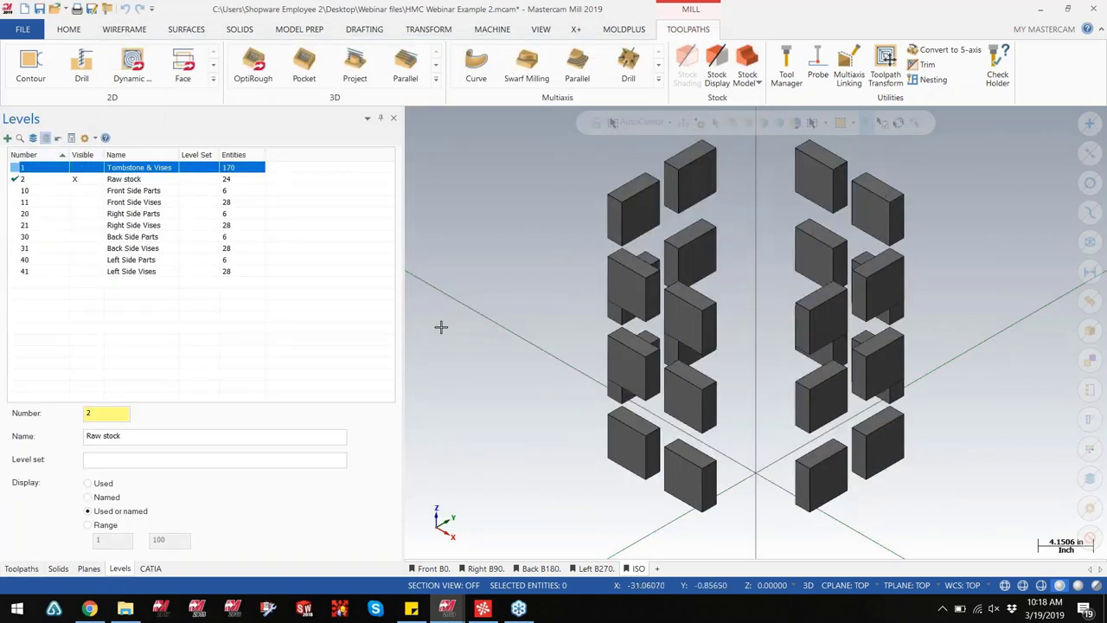
{"action": "scroll", "coordinate": [440, 328], "scroll_direction": "down", "scroll_amount": 1}
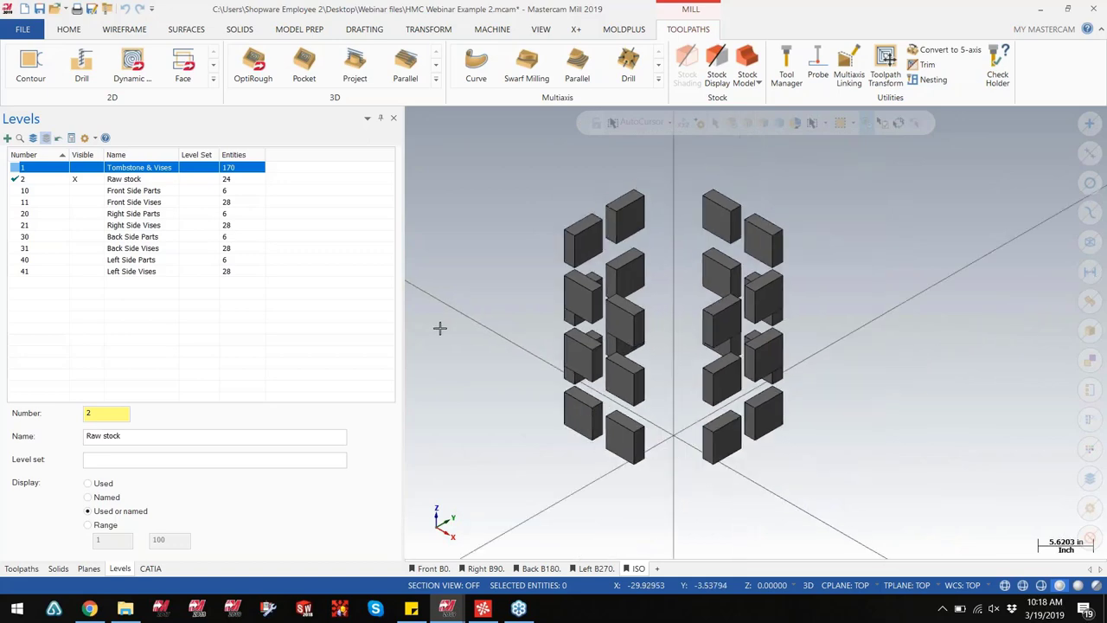
{"action": "middle_click_drag", "start_coordinate": [440, 326], "coordinate": [499, 326]}
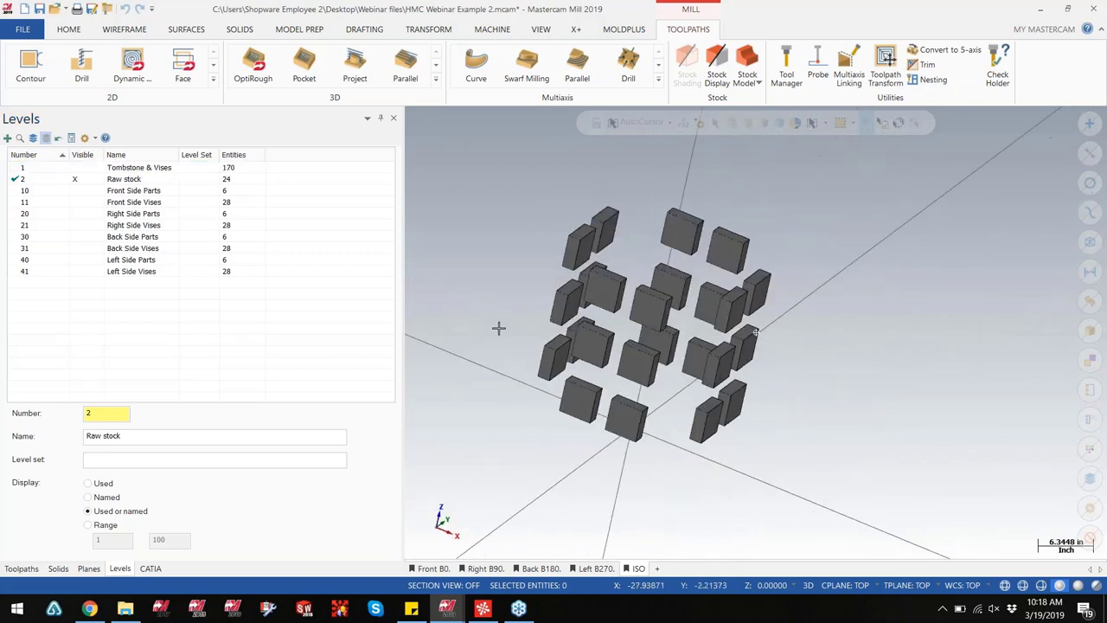
{"action": "left_click_drag", "start_coordinate": [467, 167], "coordinate": [511, 200]}
Review the Simulator Options for the stock model and the fixture levels, leaving them unedited
{"action": "left_click", "coordinate": [20, 569]}
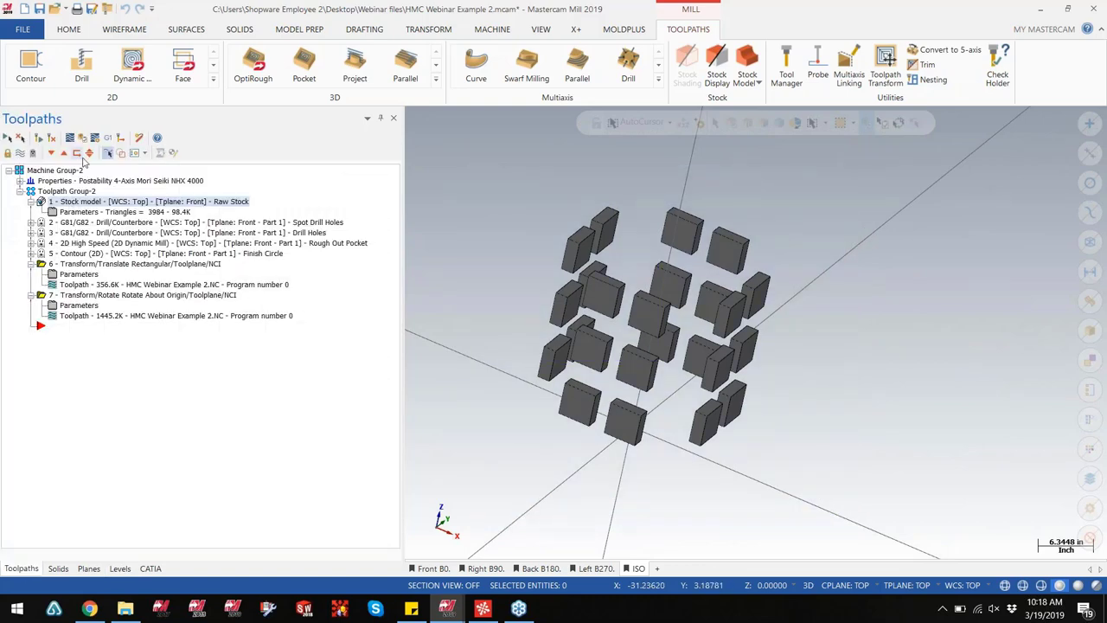
{"action": "left_click", "coordinate": [95, 140]}
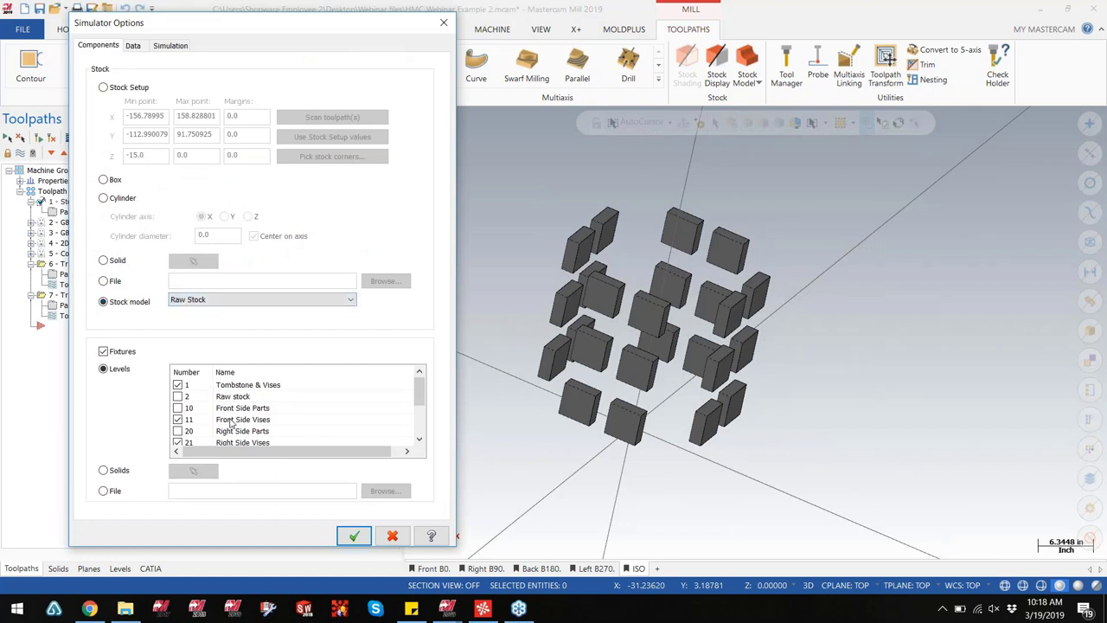
{"action": "left_click", "coordinate": [393, 537]}
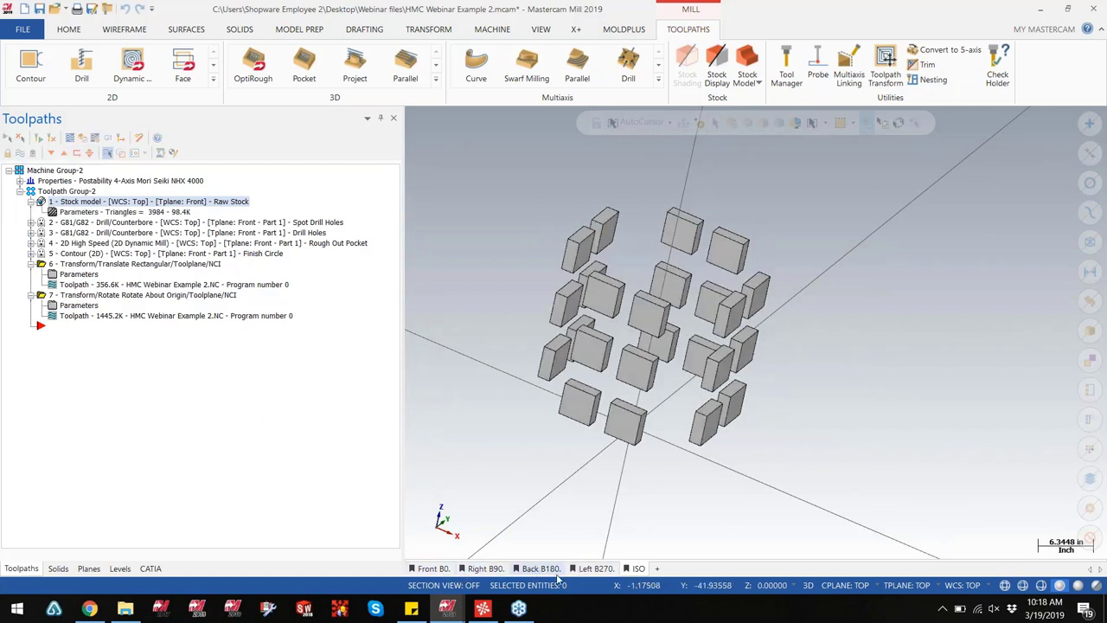
Step through the Front B0., Right B90., Back B180., Left B270. and ISO viewsheets, ending on Front B0
{"action": "left_click", "coordinate": [421, 570]}
{"action": "left_click", "coordinate": [486, 568]}
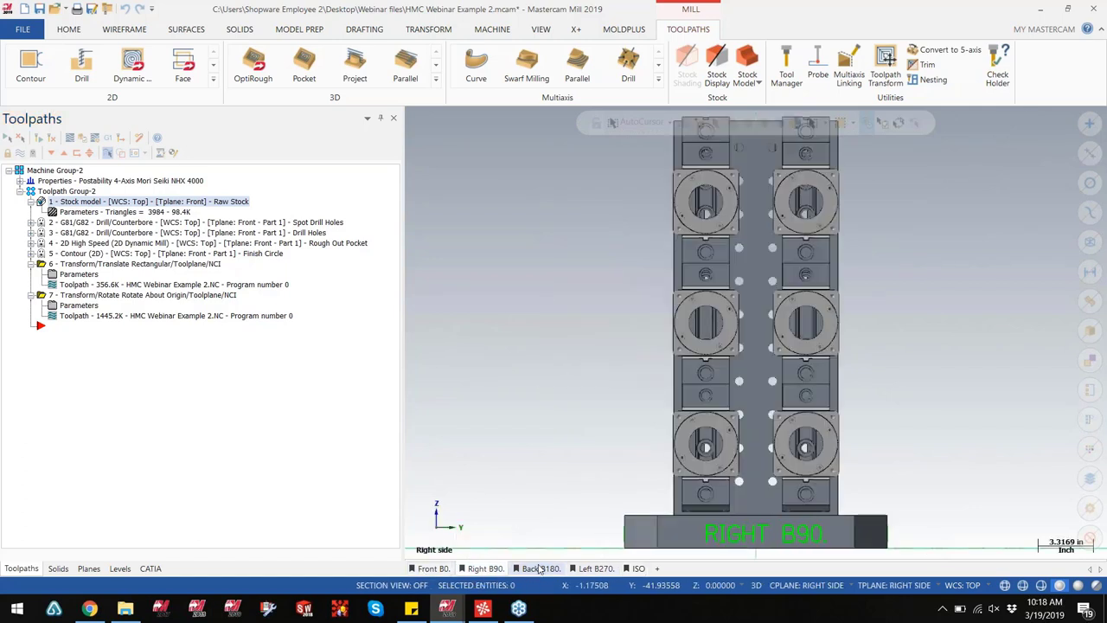
{"action": "left_click", "coordinate": [537, 568]}
{"action": "left_click", "coordinate": [596, 568]}
{"action": "left_click", "coordinate": [639, 568]}
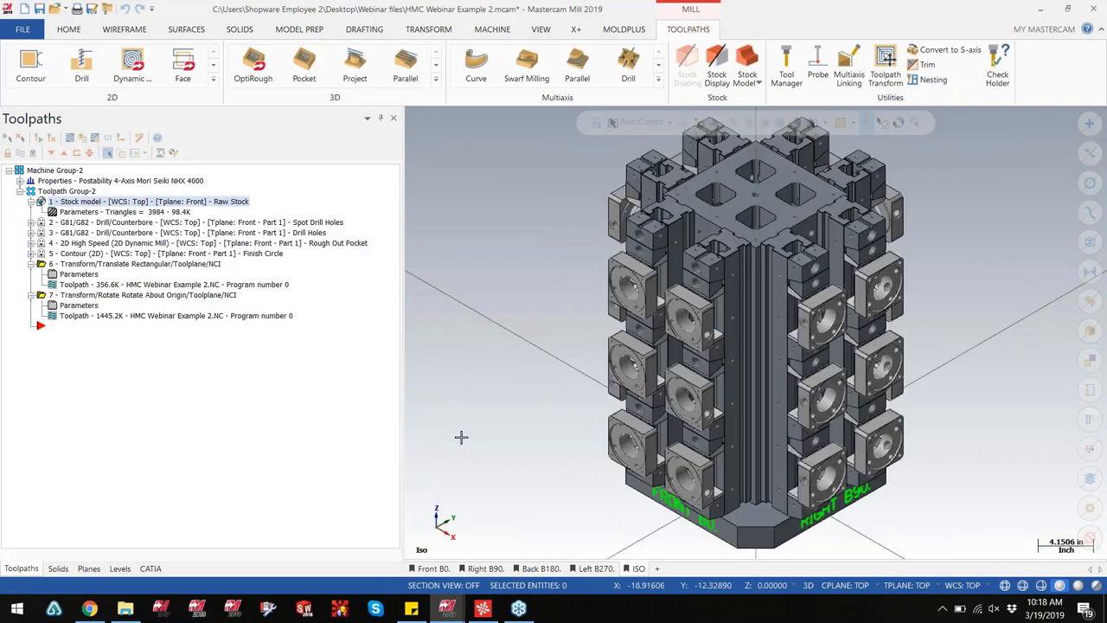
{"action": "left_click", "coordinate": [433, 568]}
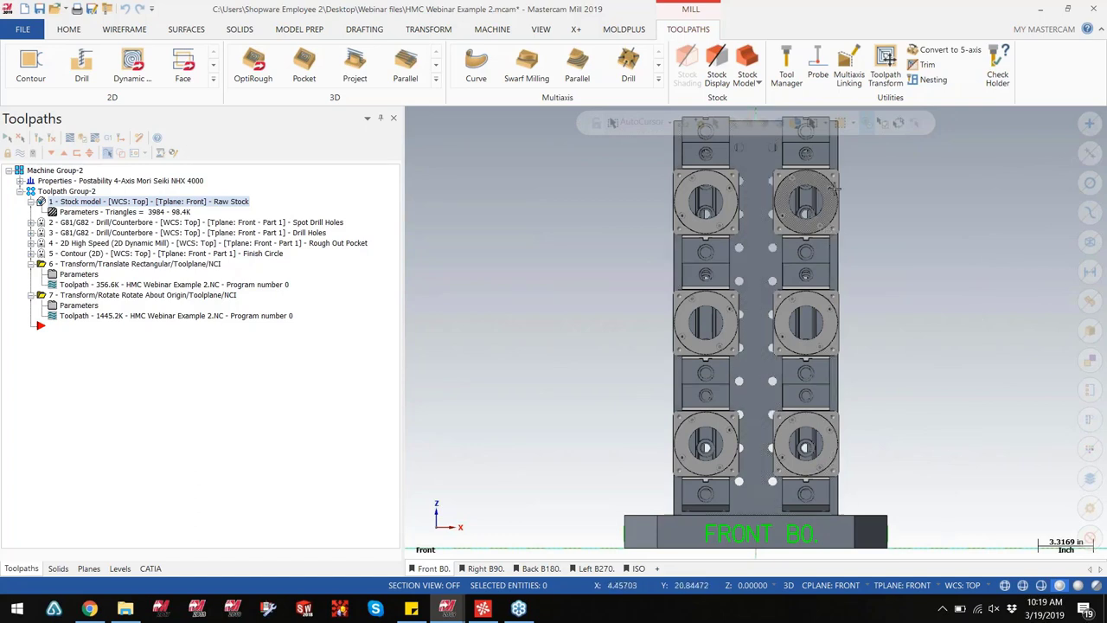
Compare the active planes and visible levels across the tombstone side viewsheets, and return to the ISO viewsheet
{"action": "left_click", "coordinate": [89, 569]}
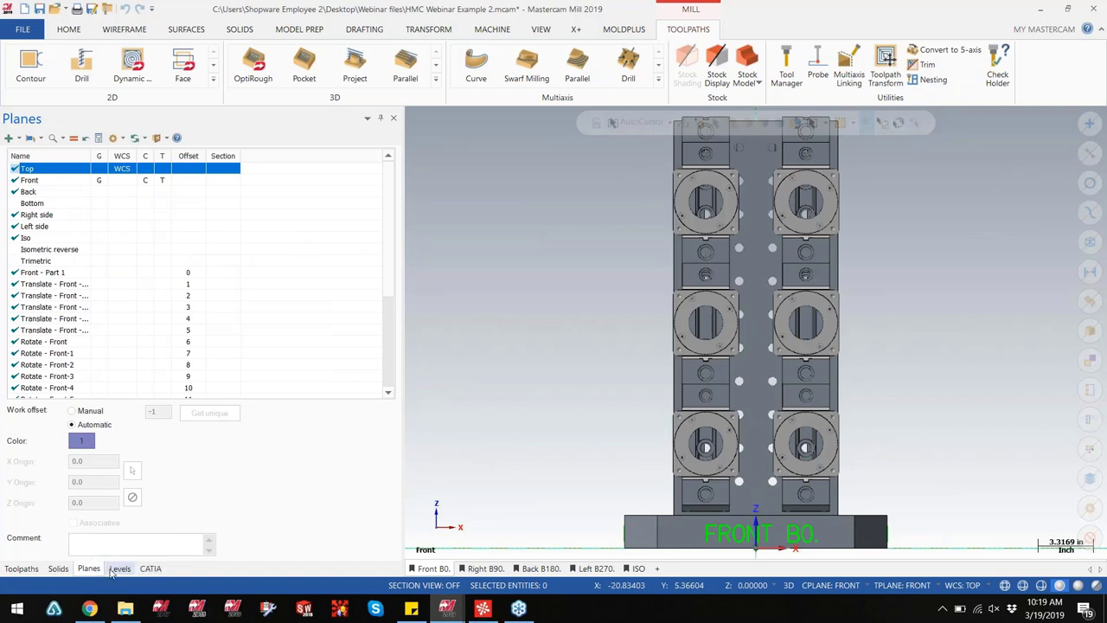
{"action": "left_click", "coordinate": [113, 570]}
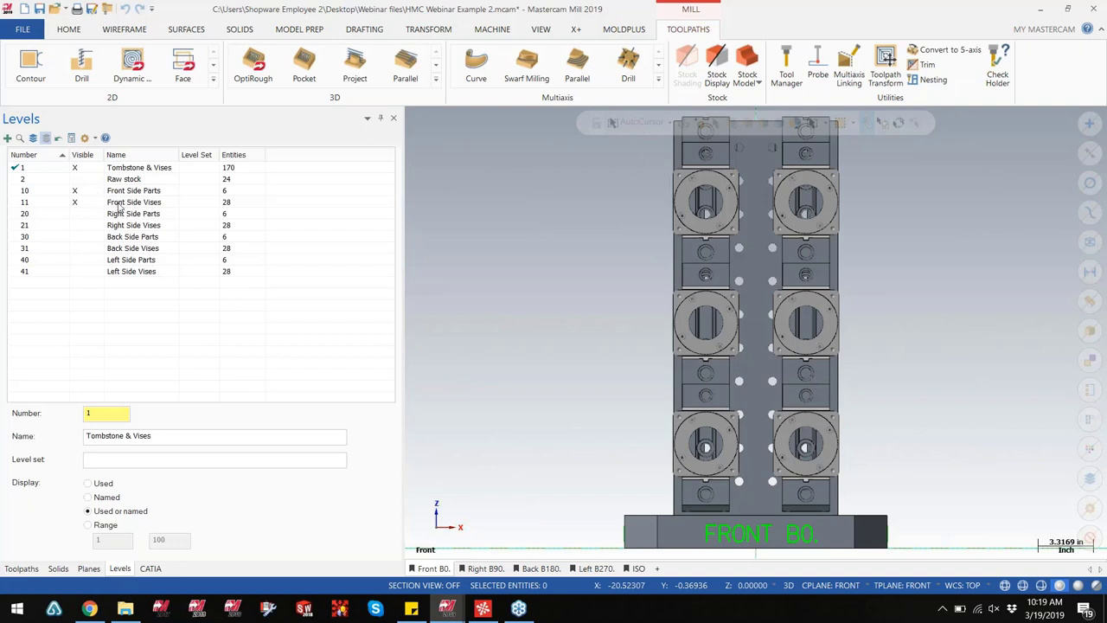
{"action": "left_click", "coordinate": [485, 569]}
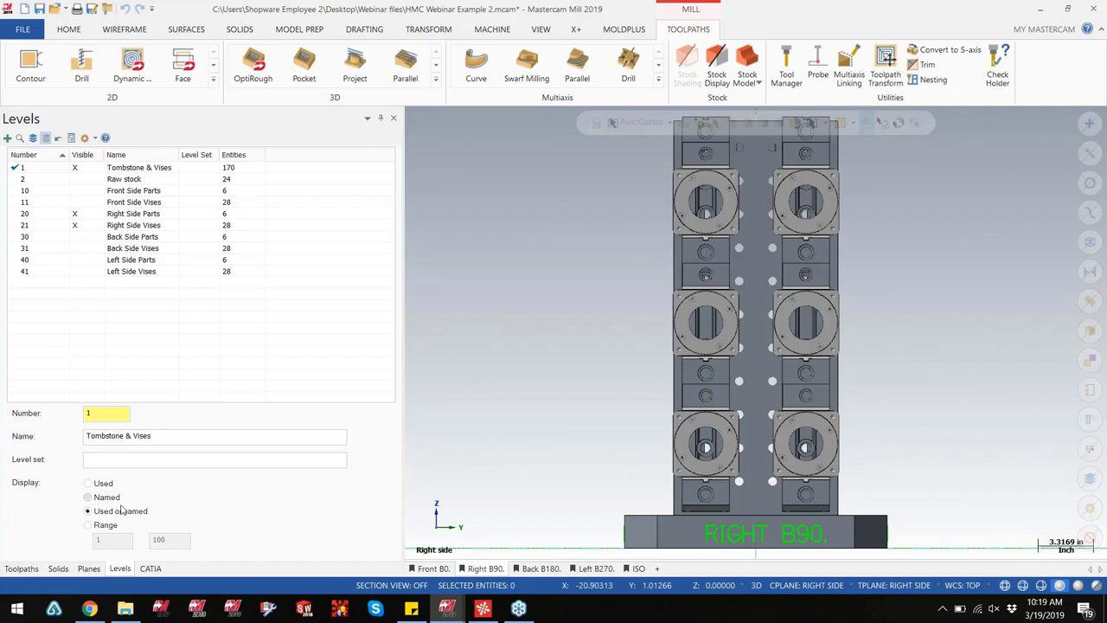
{"action": "left_click", "coordinate": [88, 568]}
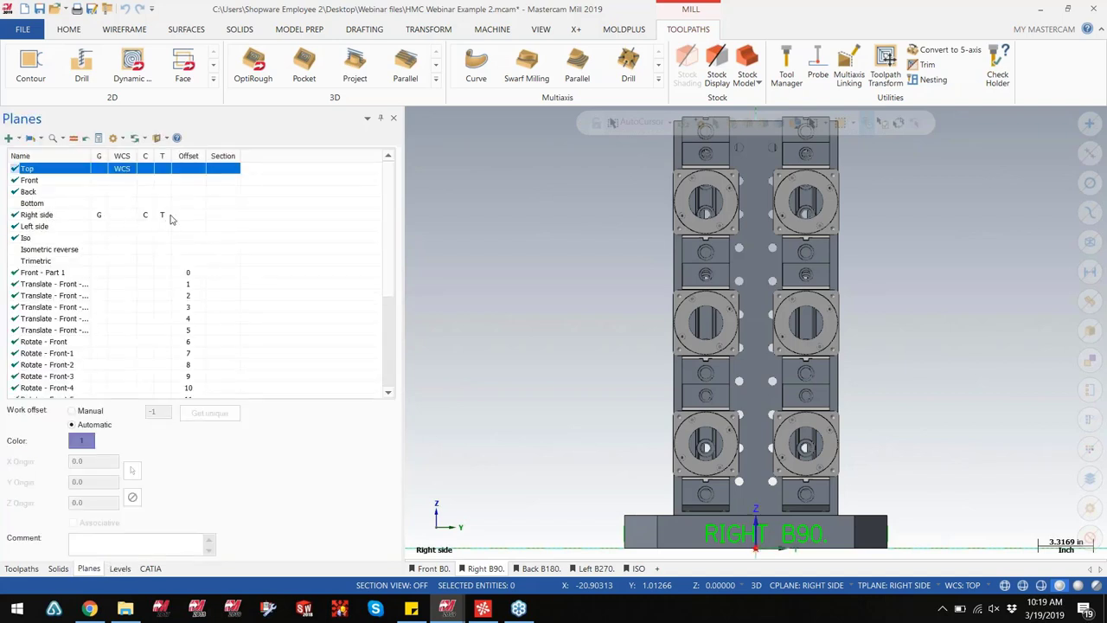
{"action": "left_click", "coordinate": [595, 568]}
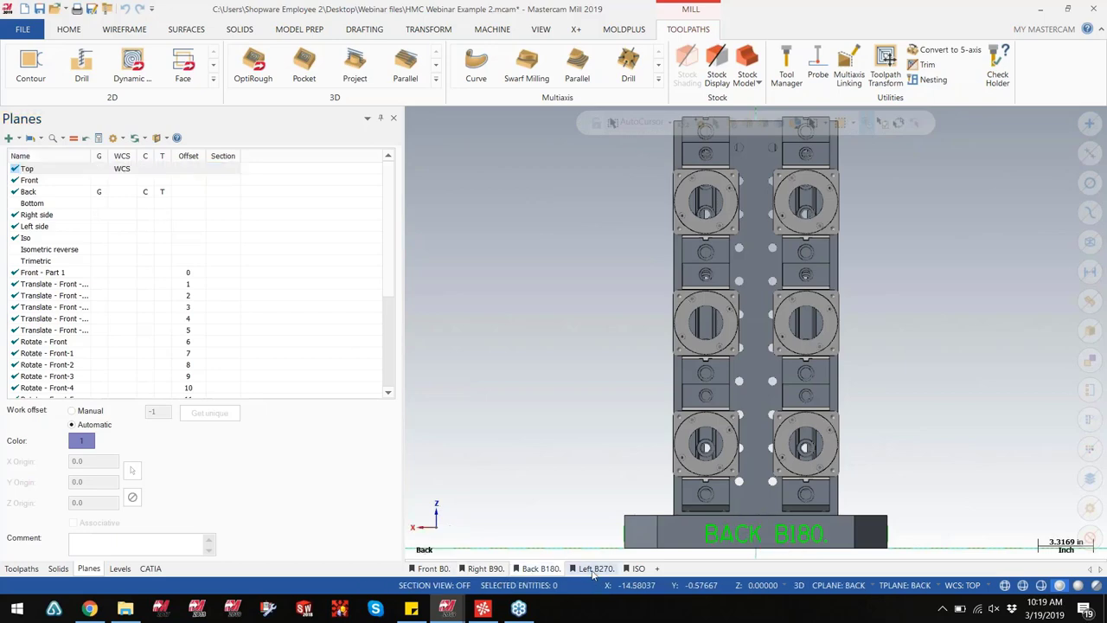
{"action": "left_click", "coordinate": [636, 568]}
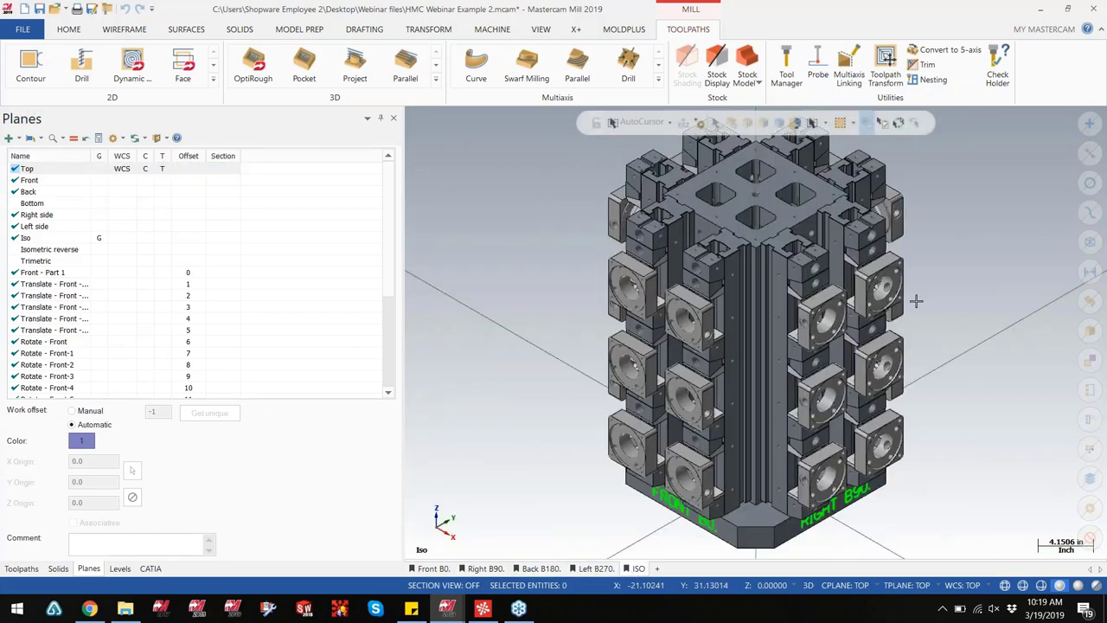
Switch to the Front view and make level 10 Front Side Parts active, followed by level 11 Front Side Vises
{"action": "right_click", "coordinate": [506, 457]}
{"action": "left_click", "coordinate": [571, 414]}
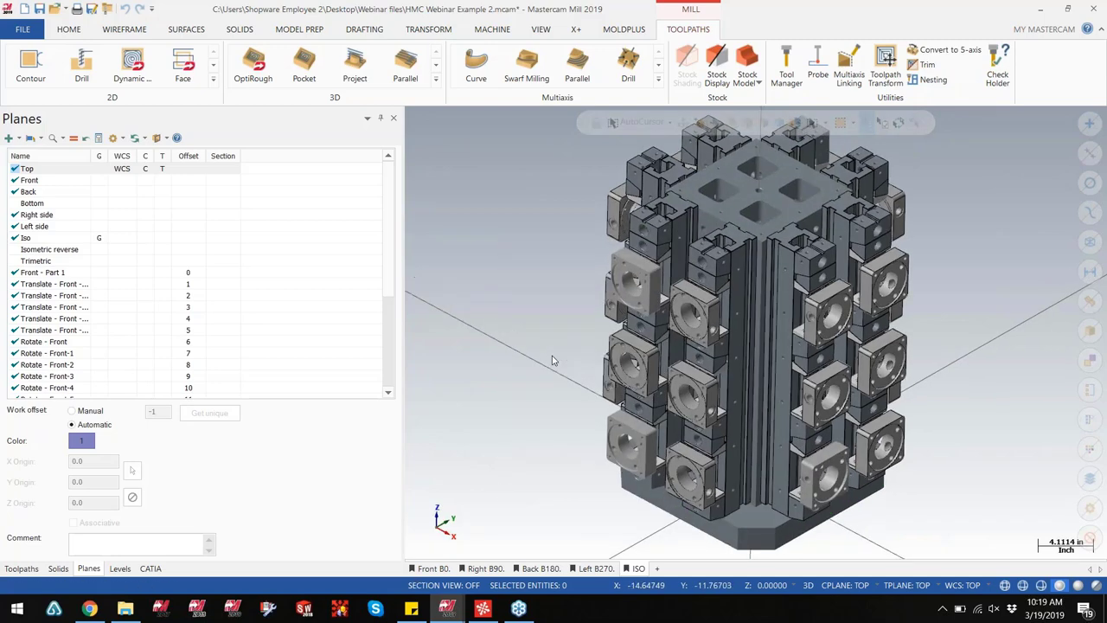
{"action": "left_click", "coordinate": [120, 568]}
{"action": "left_click", "coordinate": [54, 190]}
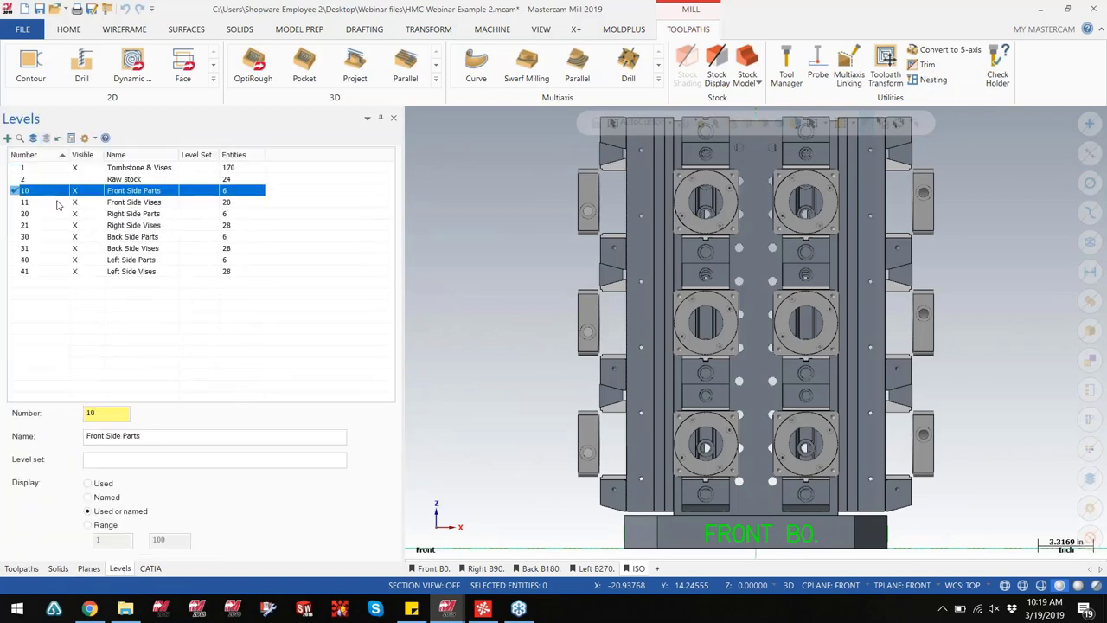
{"action": "left_click", "coordinate": [54, 203]}
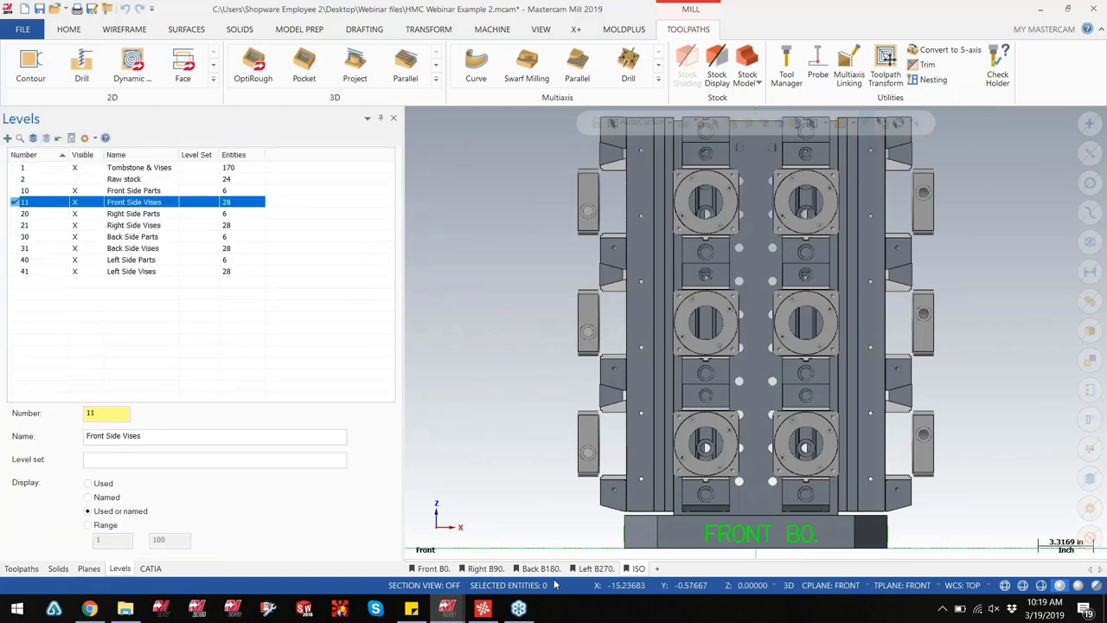
Check the levels shown in the Front B0. and Left B270. viewsheets, ending on the ISO viewsheet
{"action": "left_click", "coordinate": [471, 570]}
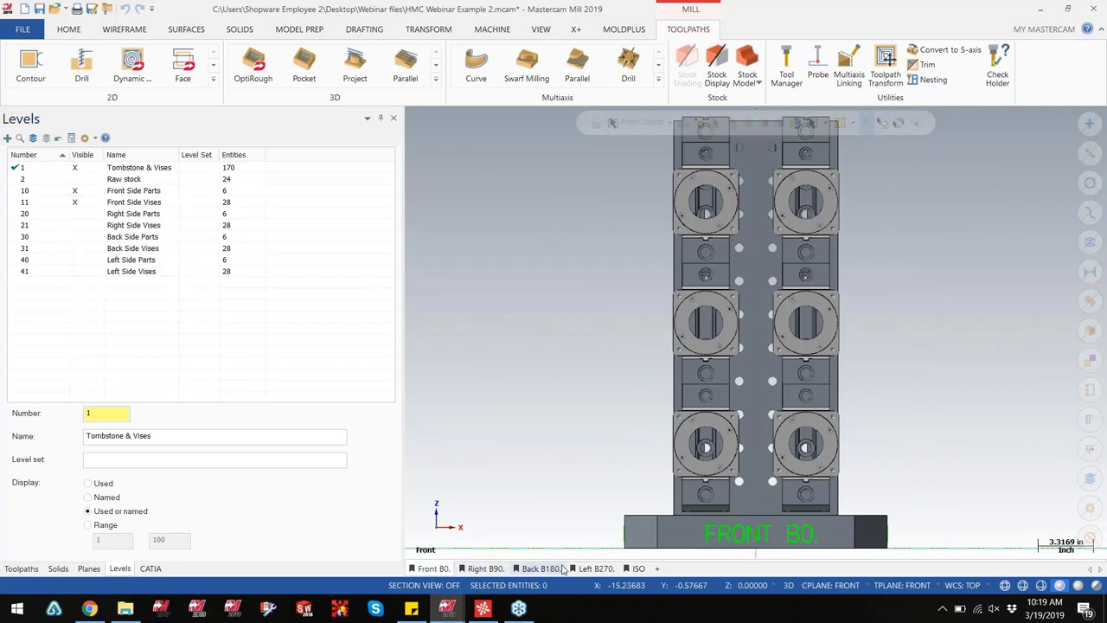
{"action": "left_click", "coordinate": [596, 568]}
{"action": "left_click", "coordinate": [638, 569]}
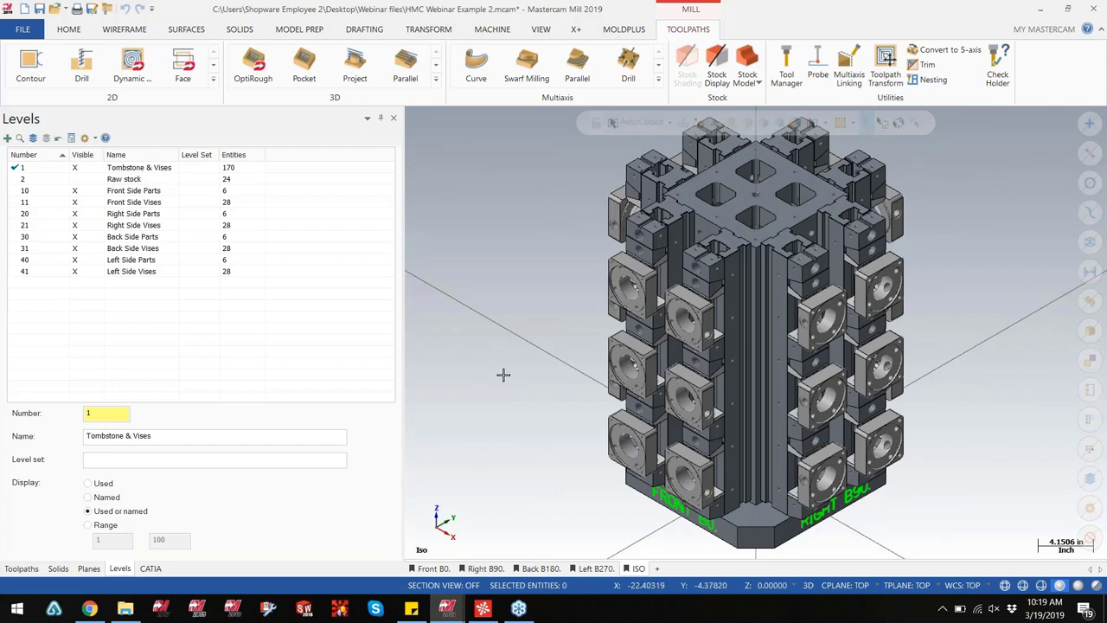
Create a viewsheet from the current isometric view and name it New Viewsheet
{"action": "left_click", "coordinate": [658, 571]}
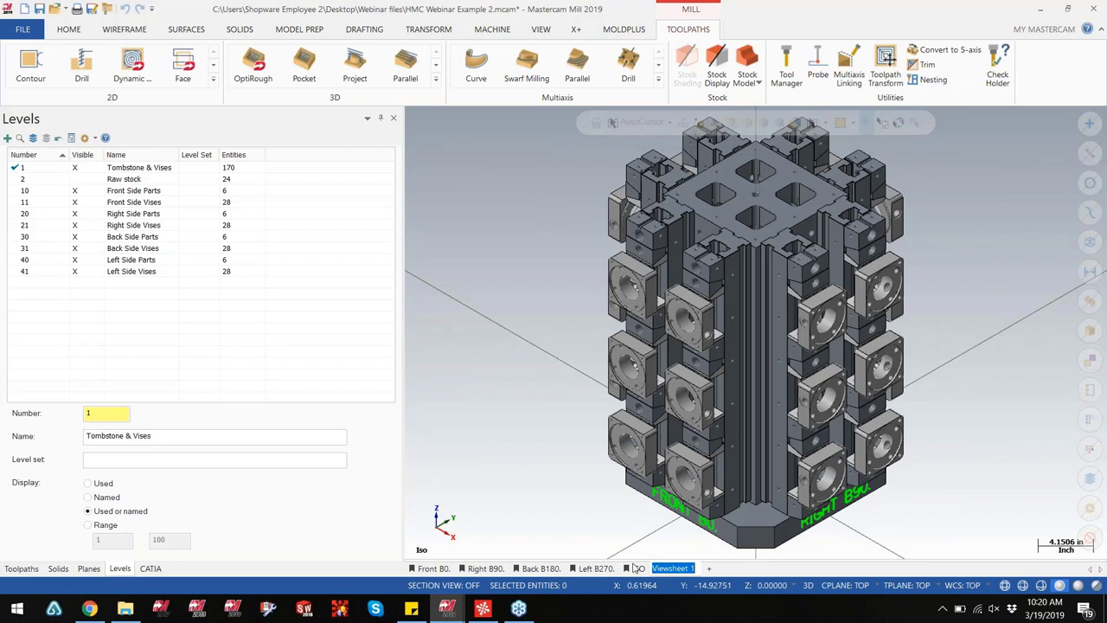
{"action": "type", "text": "N"}
{"action": "type", "text": "ew Viewsheet"}
{"action": "key", "text": "Return"}
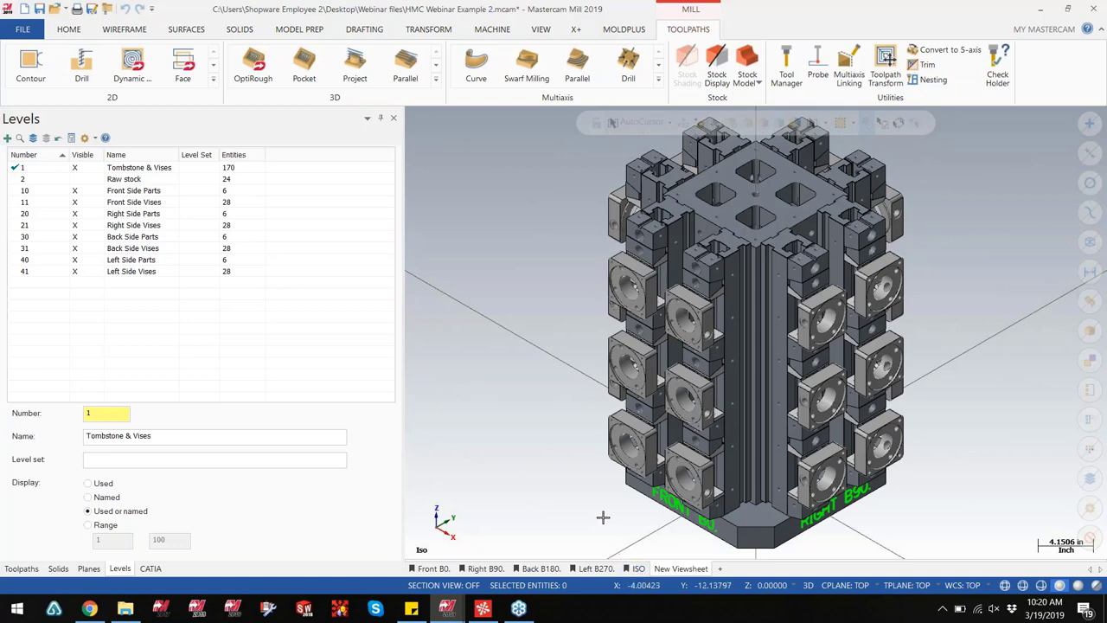
Show level 2 Raw stock and hide the Front, Right, Back and Left Side Parts levels in the new viewsheet
{"action": "middle_click_drag", "start_coordinate": [602, 516], "coordinate": [674, 480]}
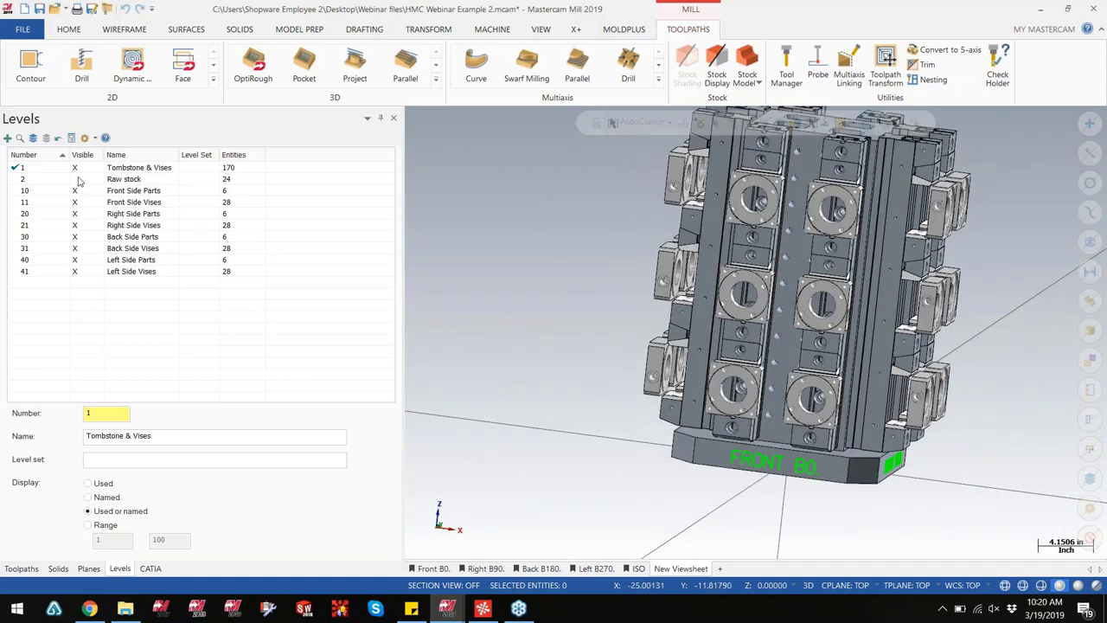
{"action": "left_click", "coordinate": [78, 180]}
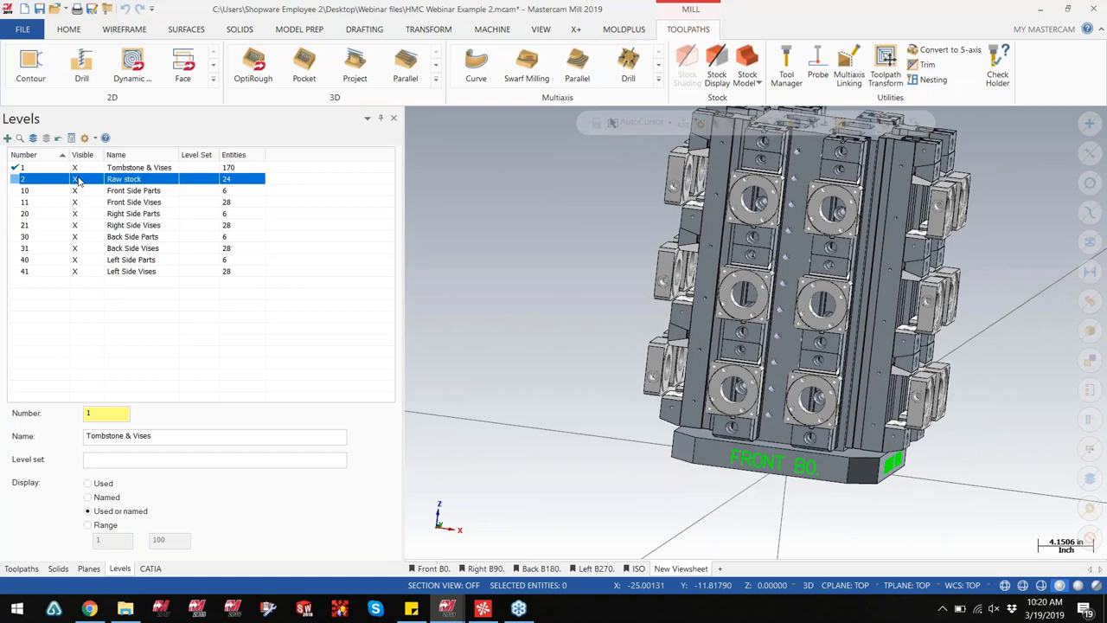
{"action": "left_click", "coordinate": [74, 190]}
{"action": "left_click", "coordinate": [74, 214]}
{"action": "left_click", "coordinate": [75, 236]}
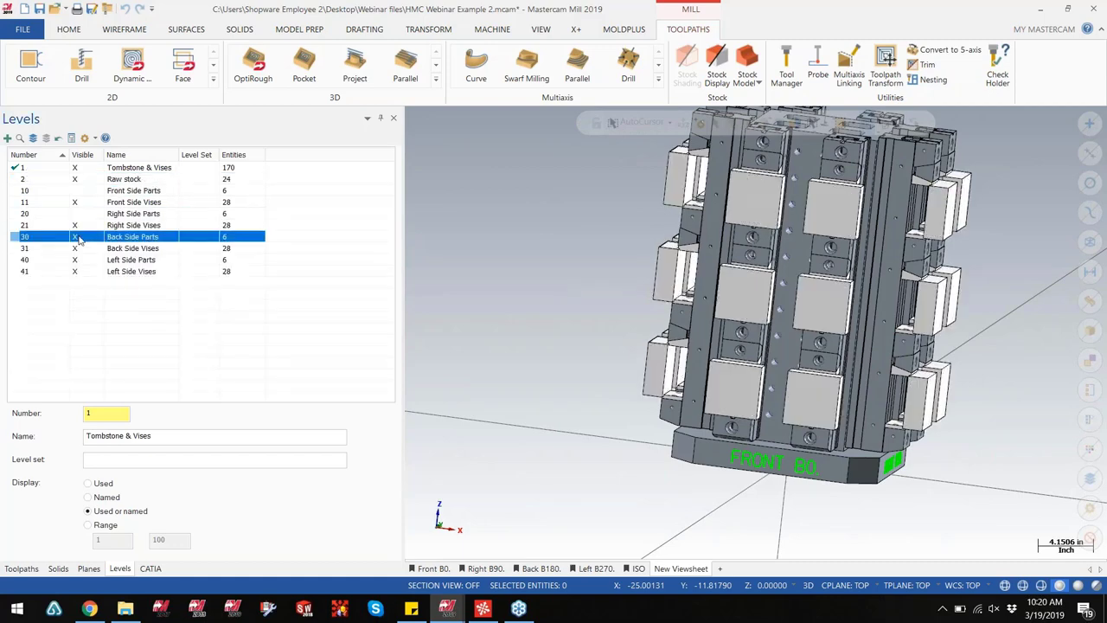
{"action": "left_click", "coordinate": [76, 259]}
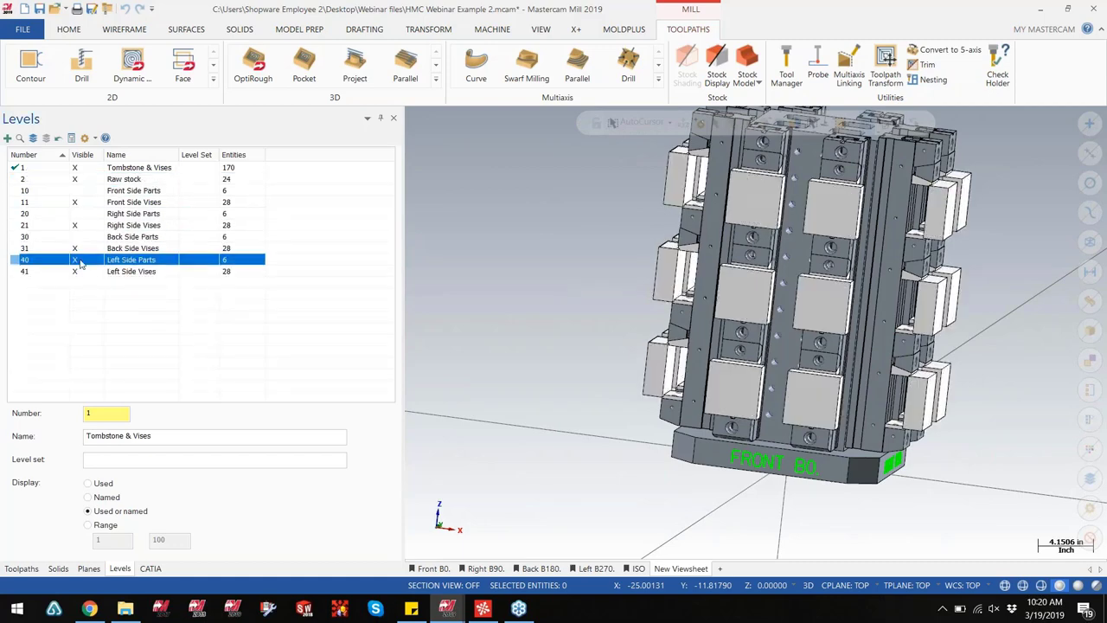
Set the Front plane as construction and tool plane, and save the viewsheet bookmark for New Viewsheet
{"action": "left_click", "coordinate": [89, 569]}
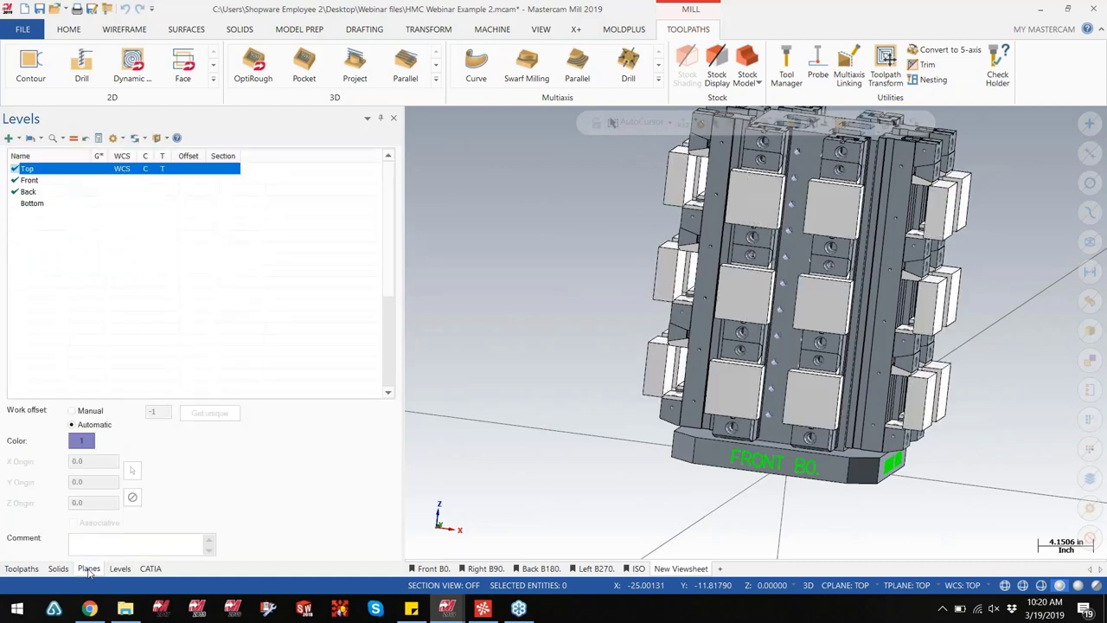
{"action": "left_click", "coordinate": [147, 180]}
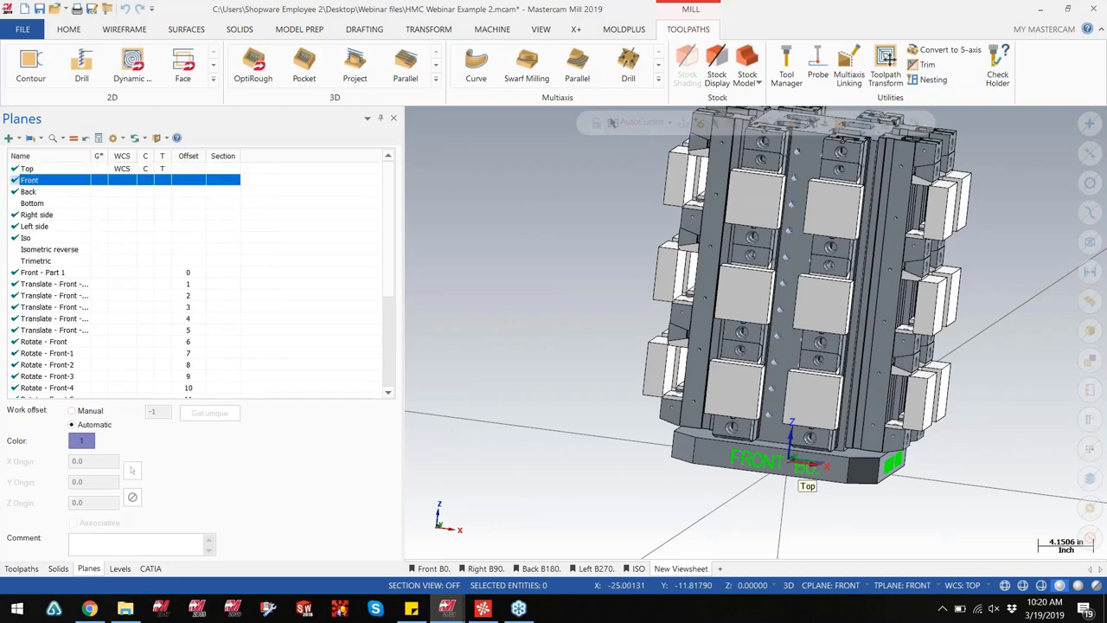
{"action": "right_click", "coordinate": [671, 569]}
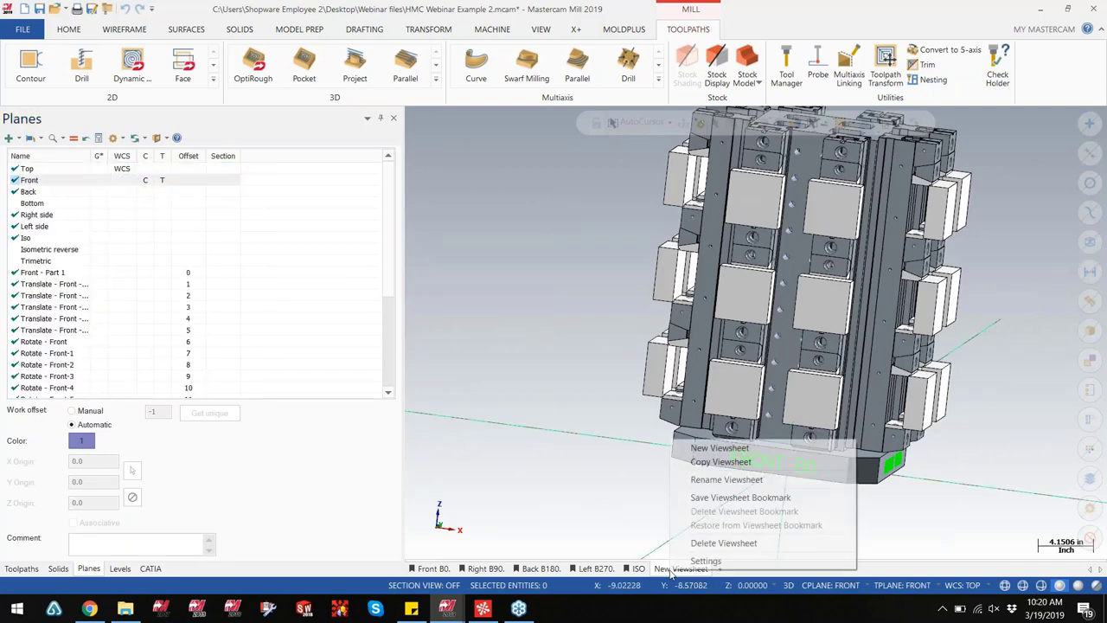
{"action": "left_click", "coordinate": [702, 499]}
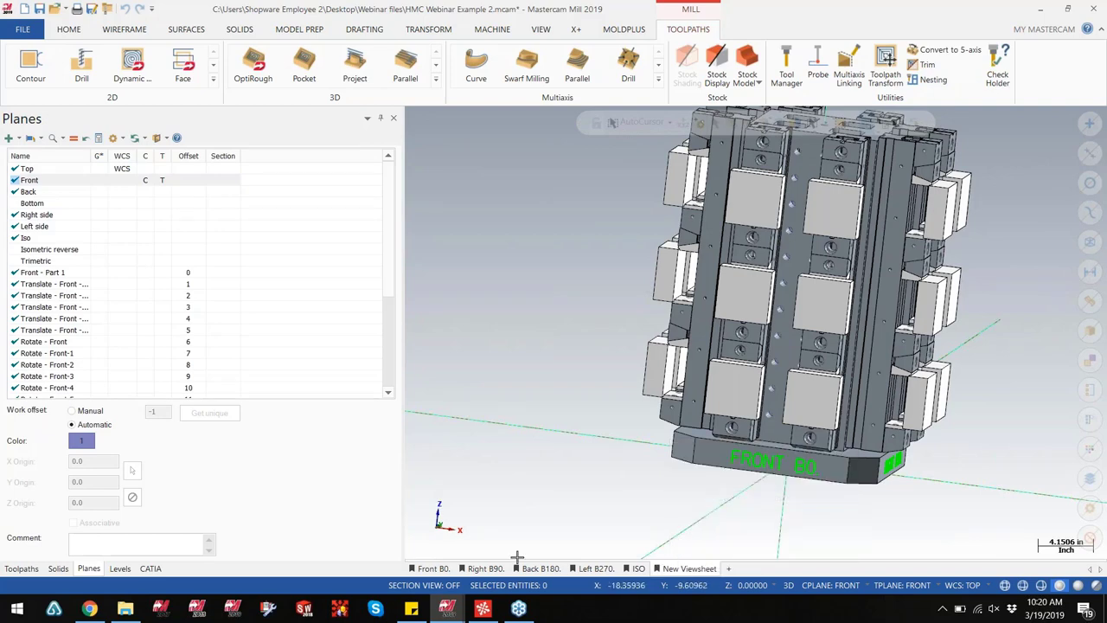
Alternate between the Front B0. viewsheet and New Viewsheet to compare their saved views, levels and planes
{"action": "left_click", "coordinate": [432, 568]}
{"action": "left_click", "coordinate": [697, 571]}
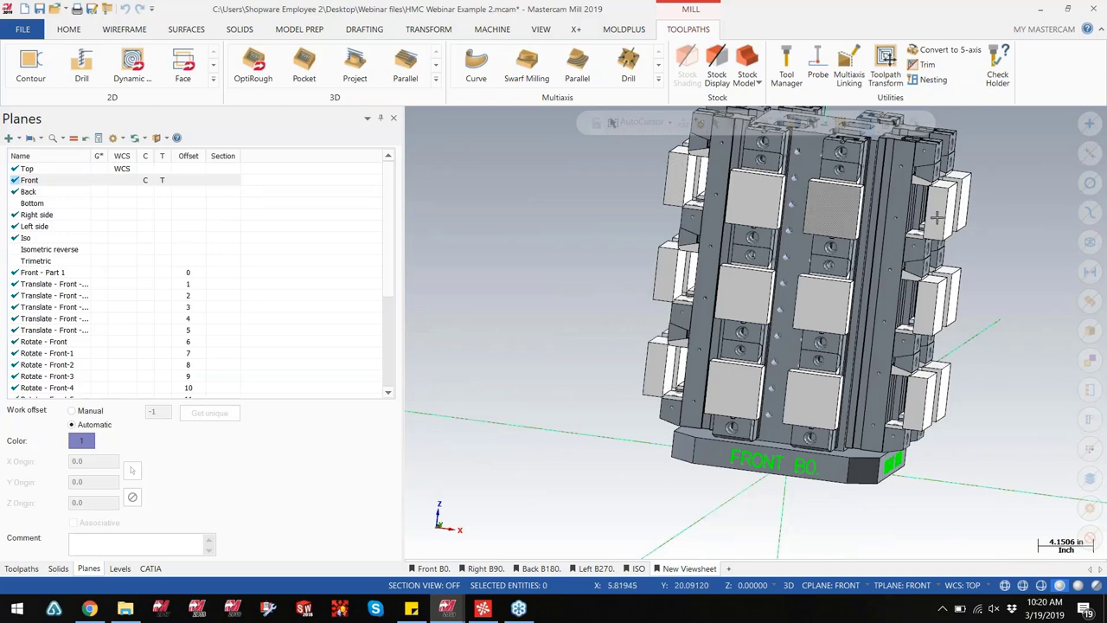
{"action": "left_click", "coordinate": [433, 568]}
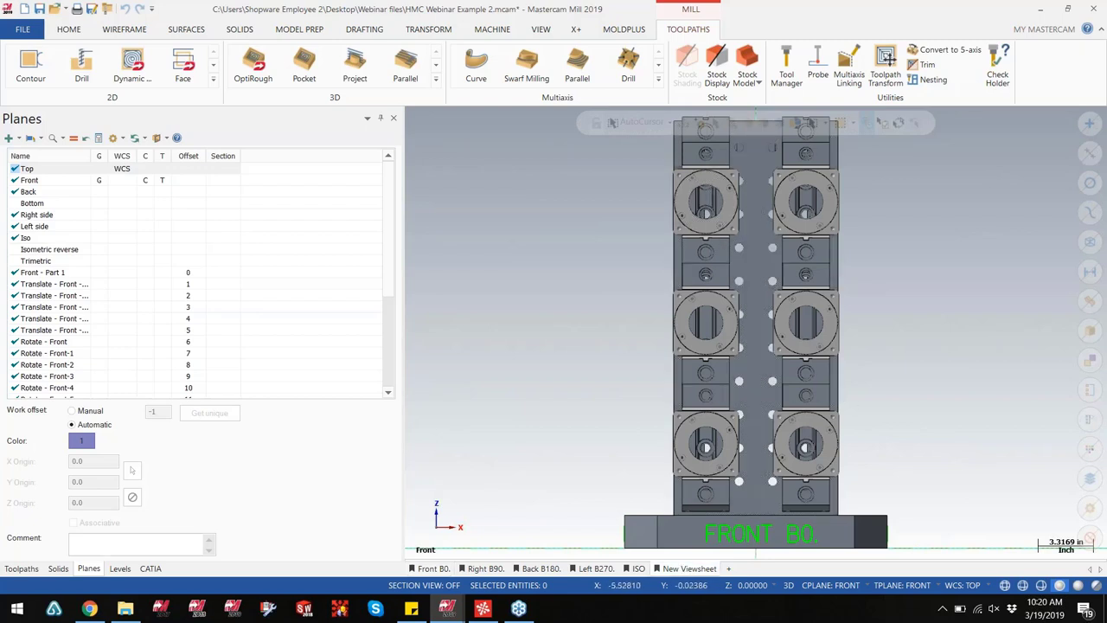
{"action": "key", "text": "alt+7"}
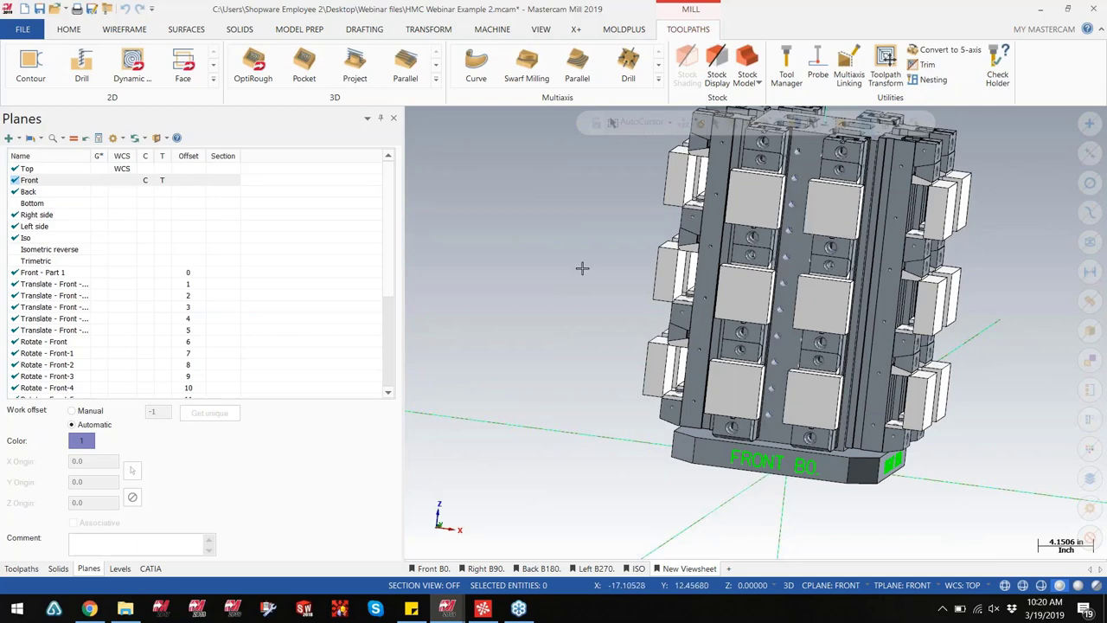
In the Front B0. viewsheet, examine the toolpaths of operations 2 to 5 on the first front part
{"action": "left_click", "coordinate": [22, 570]}
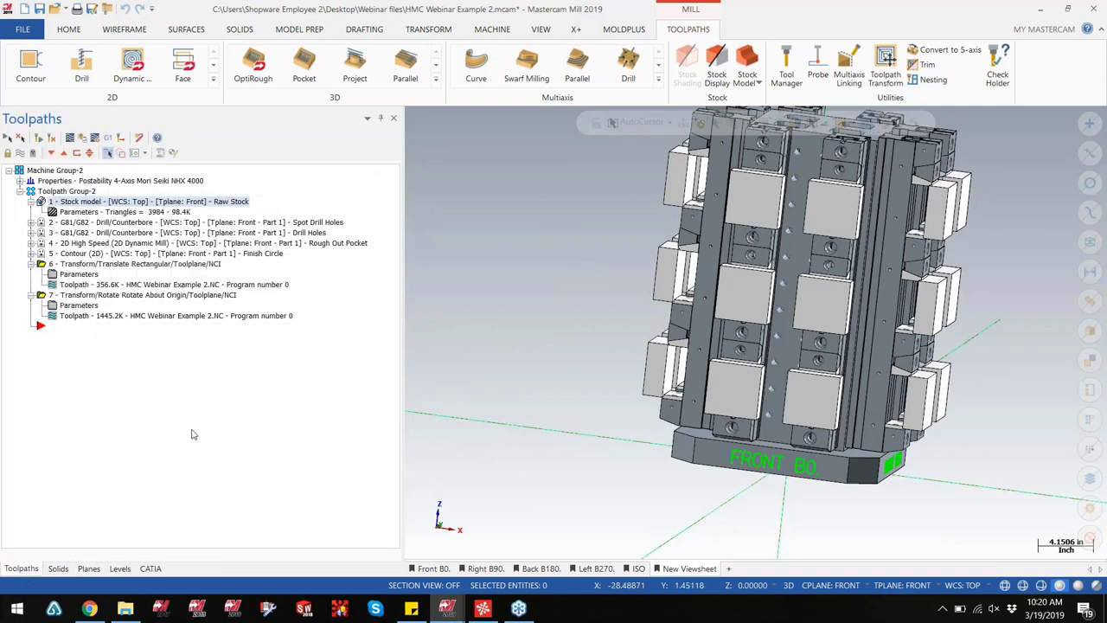
{"action": "left_click", "coordinate": [435, 568]}
{"action": "left_click", "coordinate": [75, 224]}
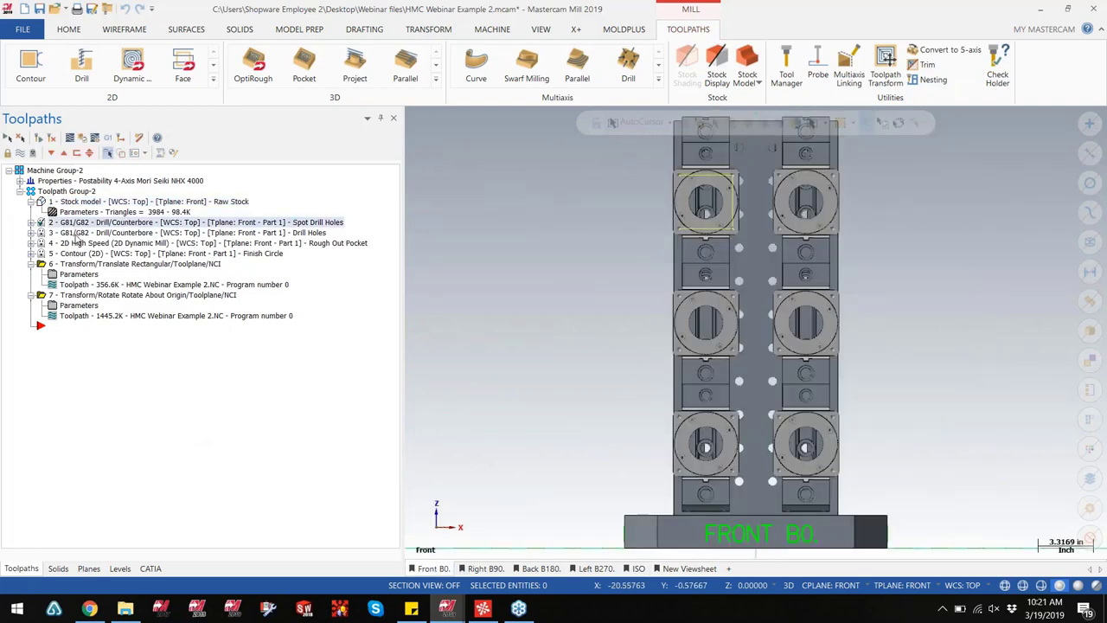
{"action": "left_click", "coordinate": [78, 233]}
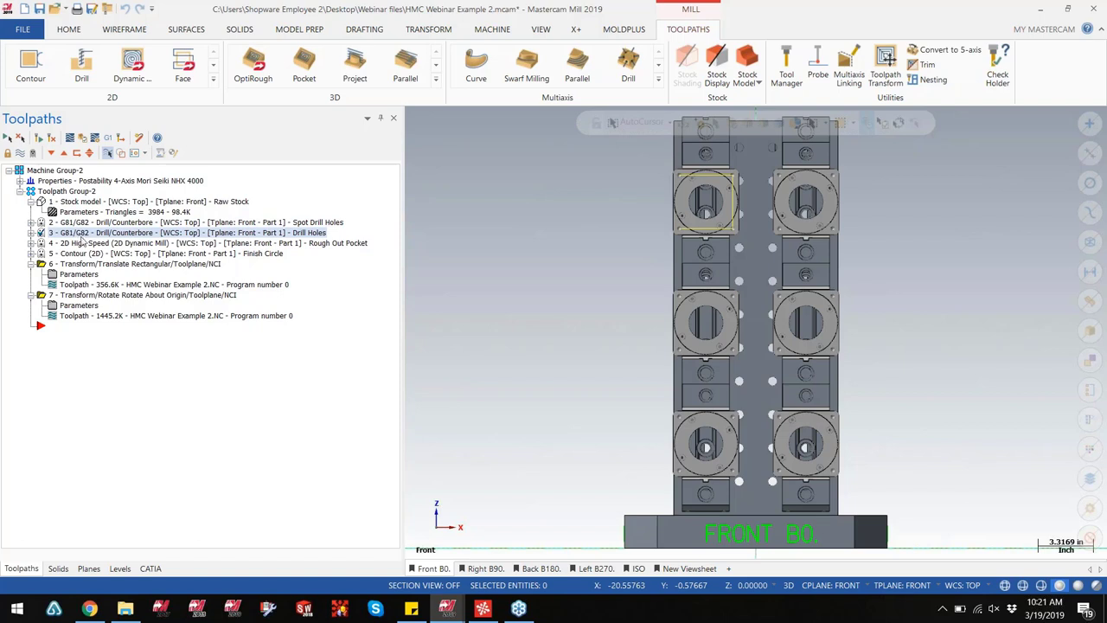
{"action": "left_click", "coordinate": [95, 244]}
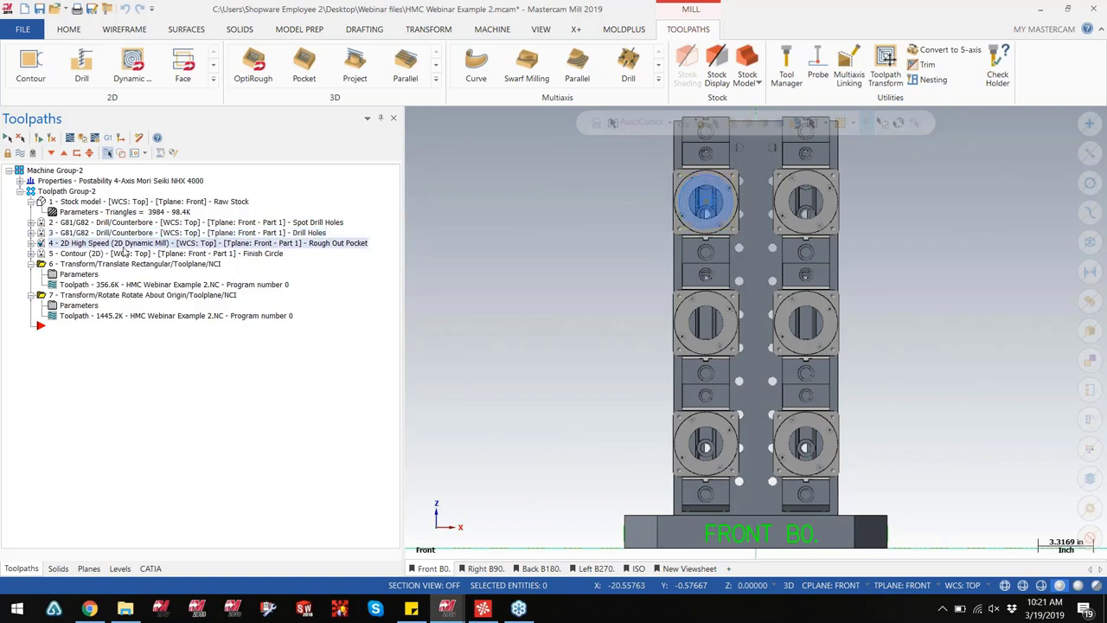
{"action": "left_click", "coordinate": [229, 256]}
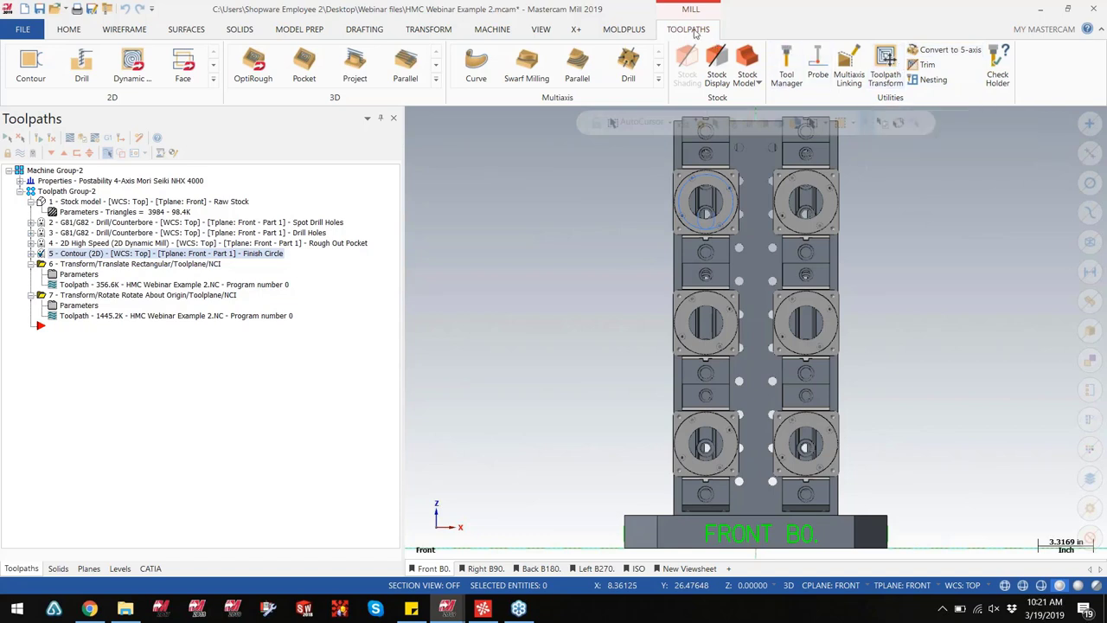
Review the translate transform's type, work offset numbering and rectangular spacing, re-entering 6 as the X distance
{"action": "left_click", "coordinate": [886, 64]}
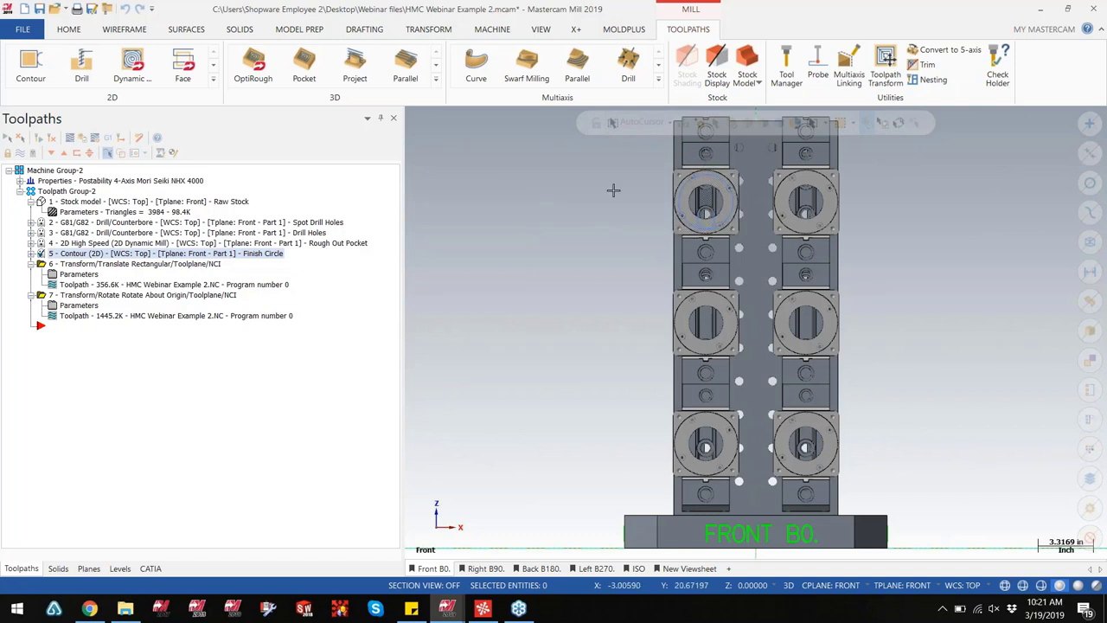
{"action": "left_click", "coordinate": [84, 276]}
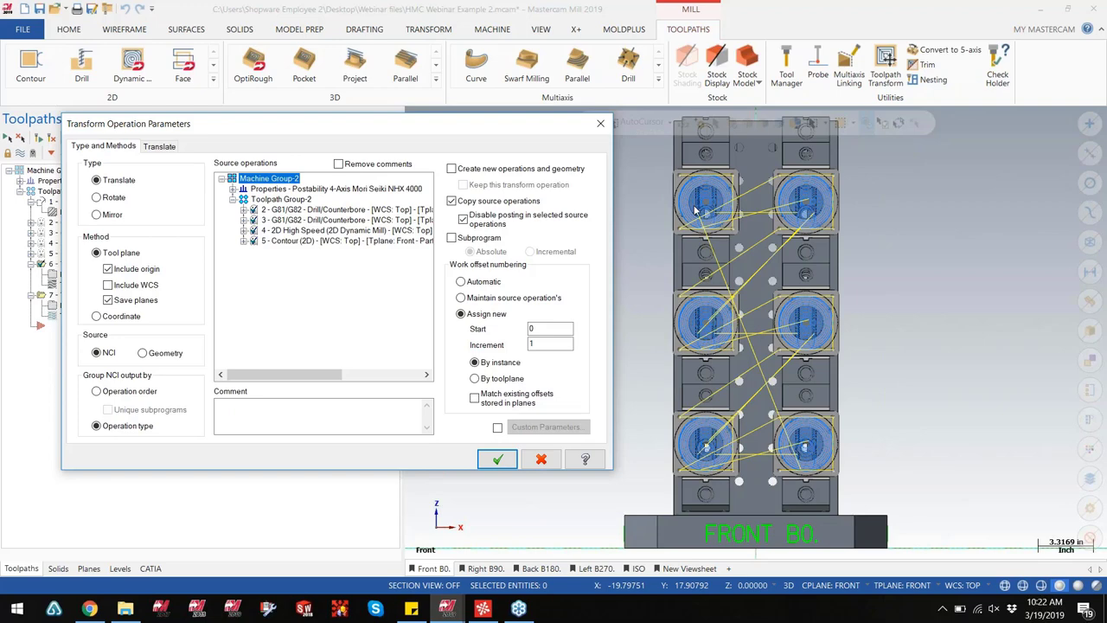
{"action": "left_click", "coordinate": [160, 147]}
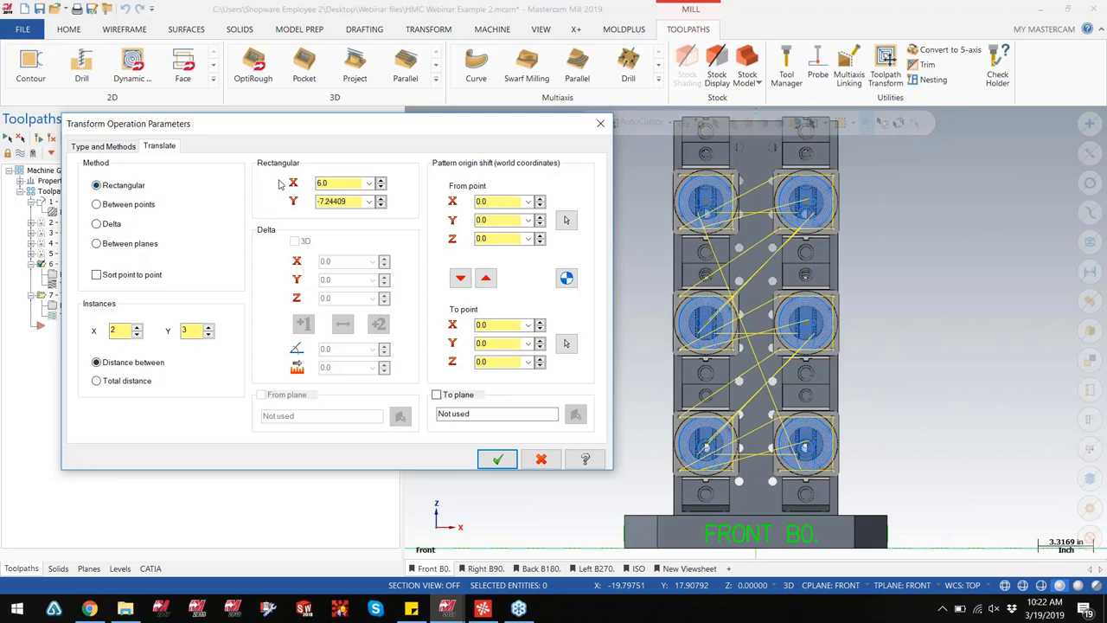
{"action": "left_click", "coordinate": [341, 182]}
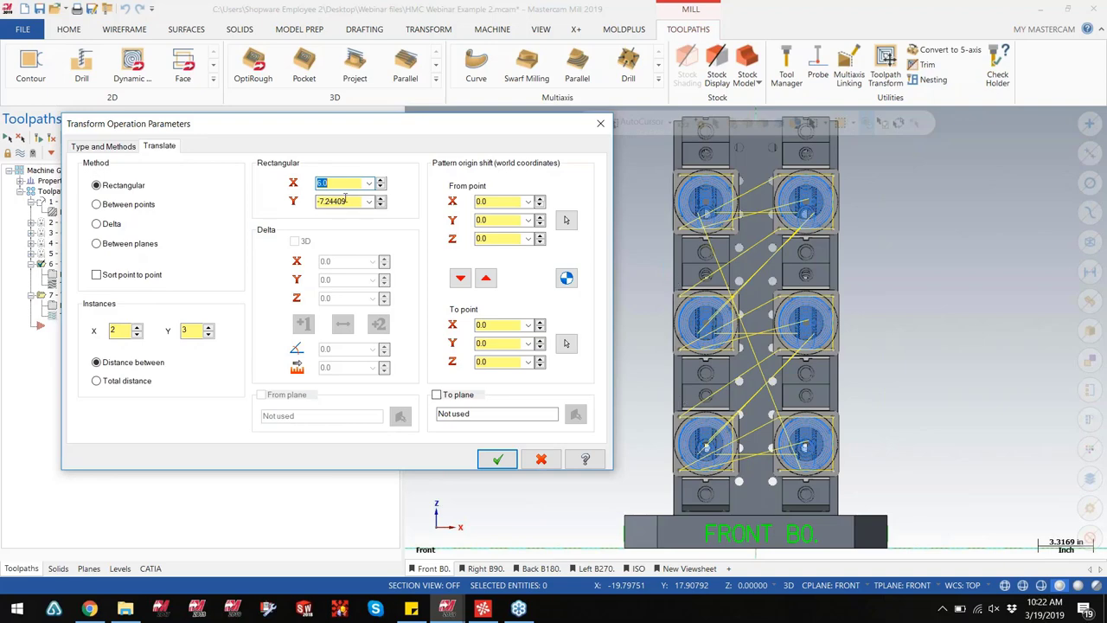
{"action": "type", "text": "6"}
{"action": "key", "text": "Tab"}
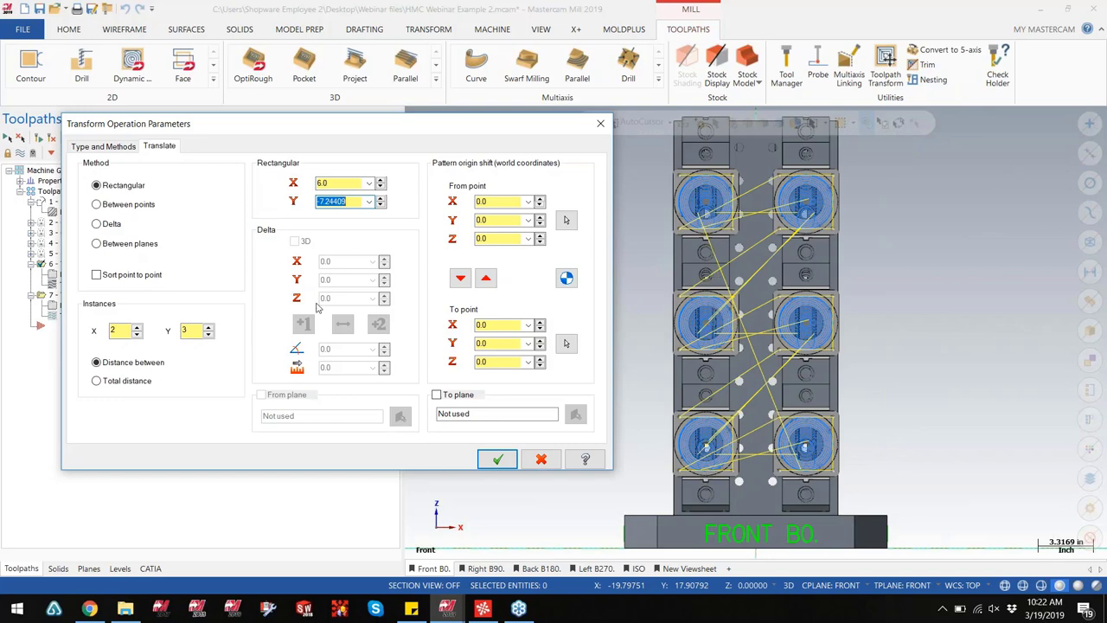
{"action": "left_click", "coordinate": [104, 146]}
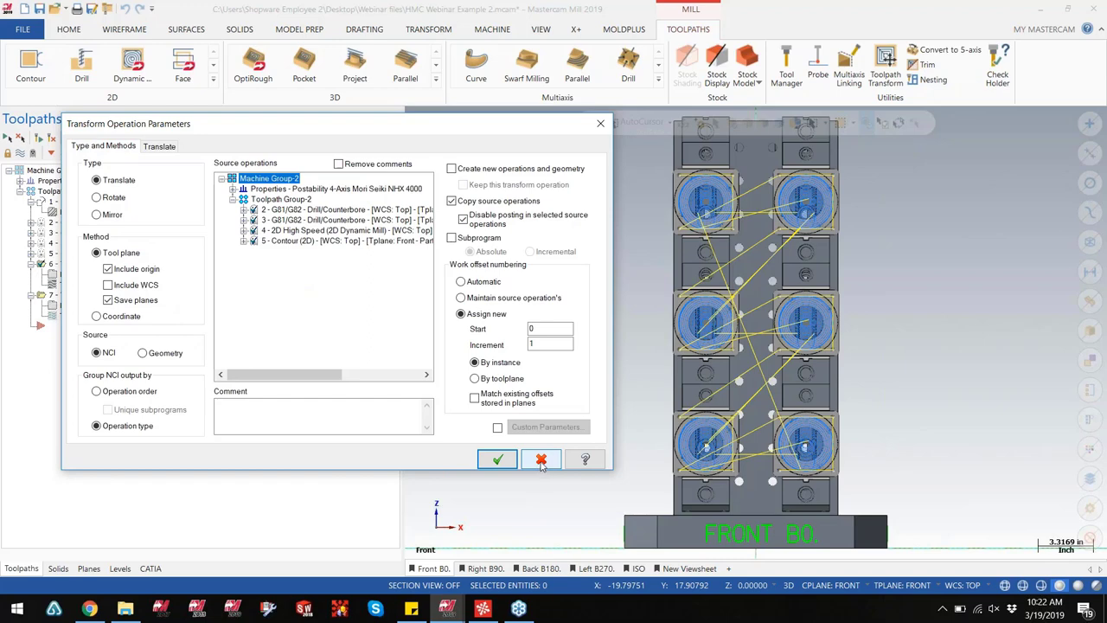
{"action": "left_click", "coordinate": [497, 459]}
Step through the planes from Front - Part 1 past the translated front planes to Rotate - Front, checking their origins and work offsets
{"action": "left_click", "coordinate": [87, 568]}
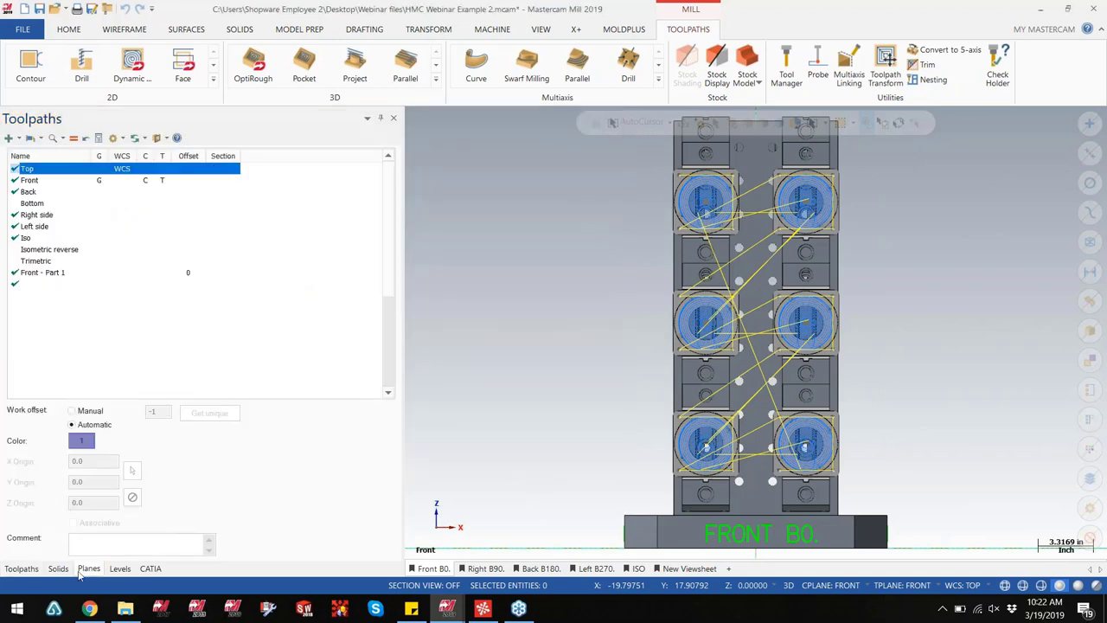
{"action": "left_click", "coordinate": [51, 273]}
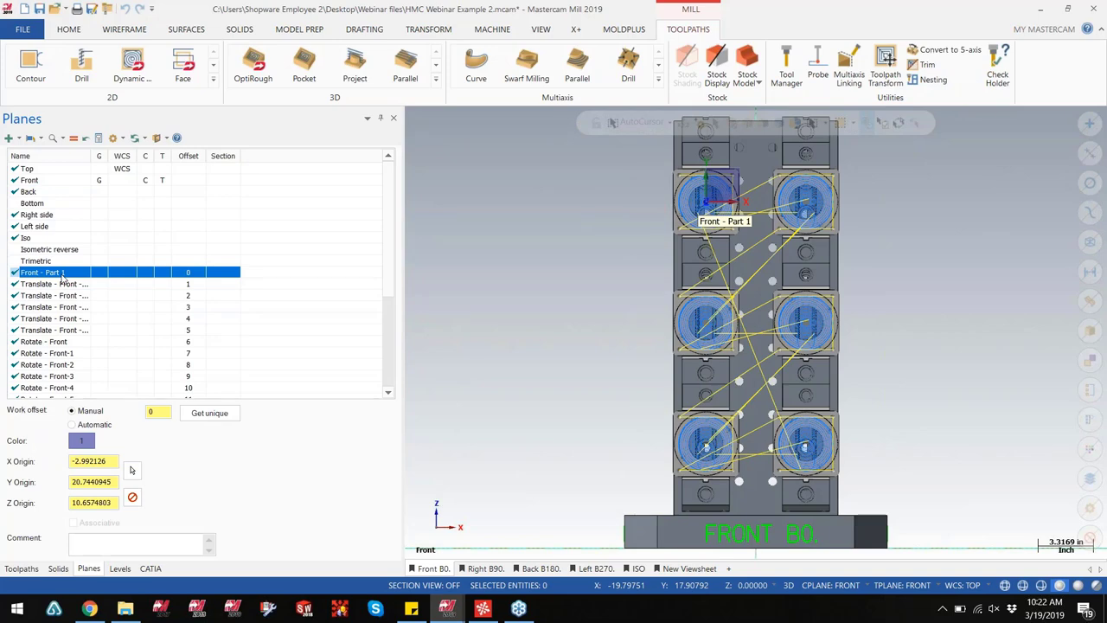
{"action": "key", "text": "Down"}
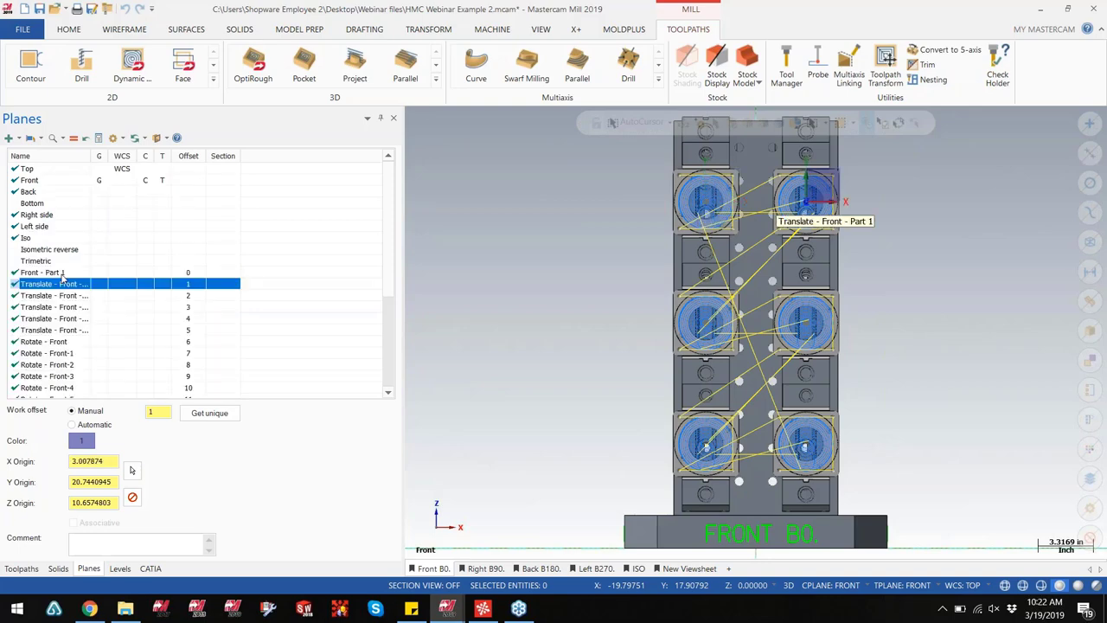
{"action": "key", "text": "Down"}
{"action": "key", "text": "Down"}
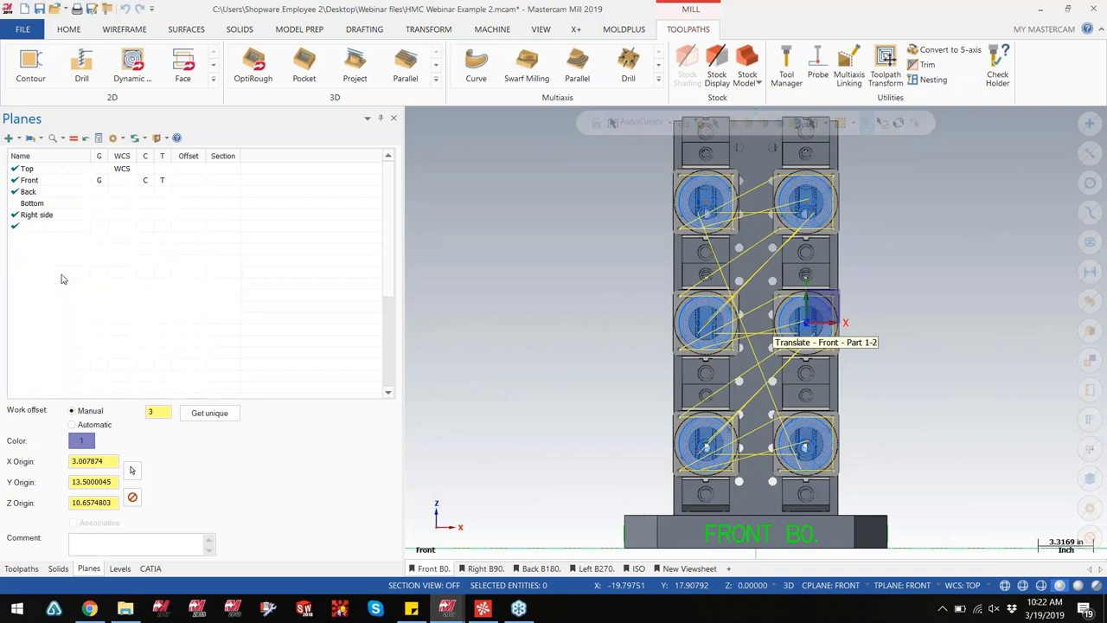
{"action": "key", "text": "Down"}
{"action": "key", "text": "Down"}
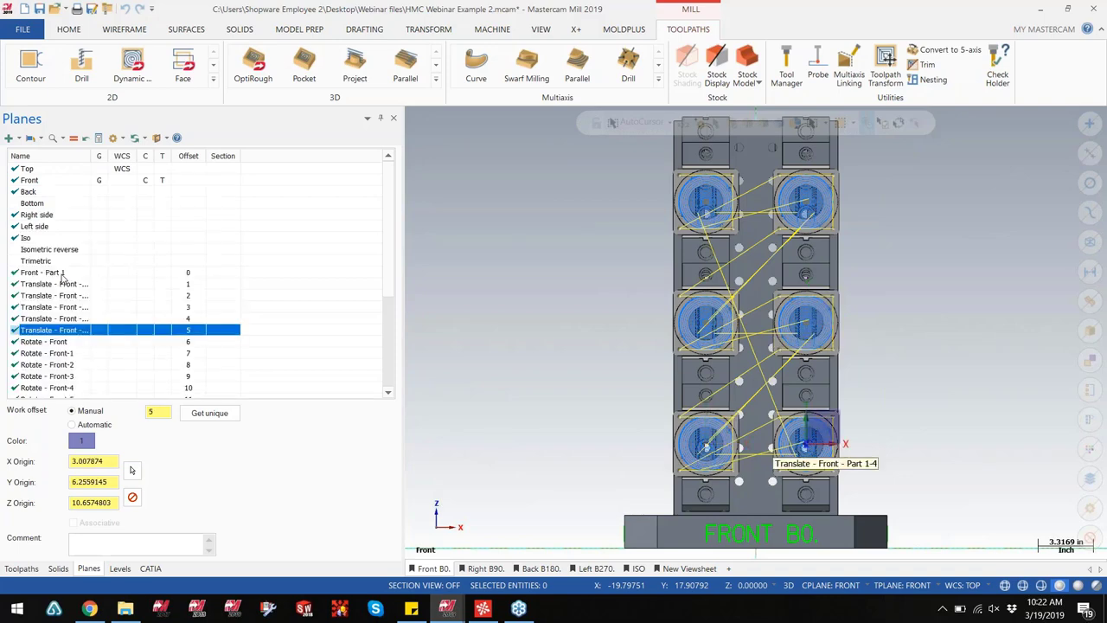
{"action": "key", "text": "Down"}
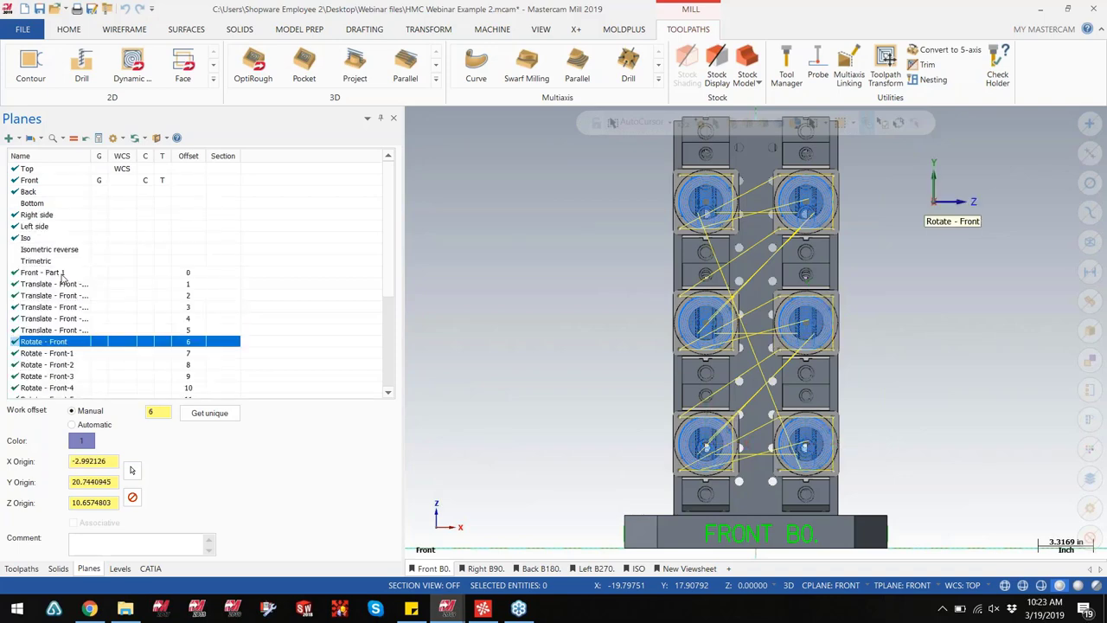
In the ISO viewsheet, step through the rotated planes from Rotate - Front to Rotate - Front-6, checking their origins and work offsets
{"action": "left_click", "coordinate": [639, 568]}
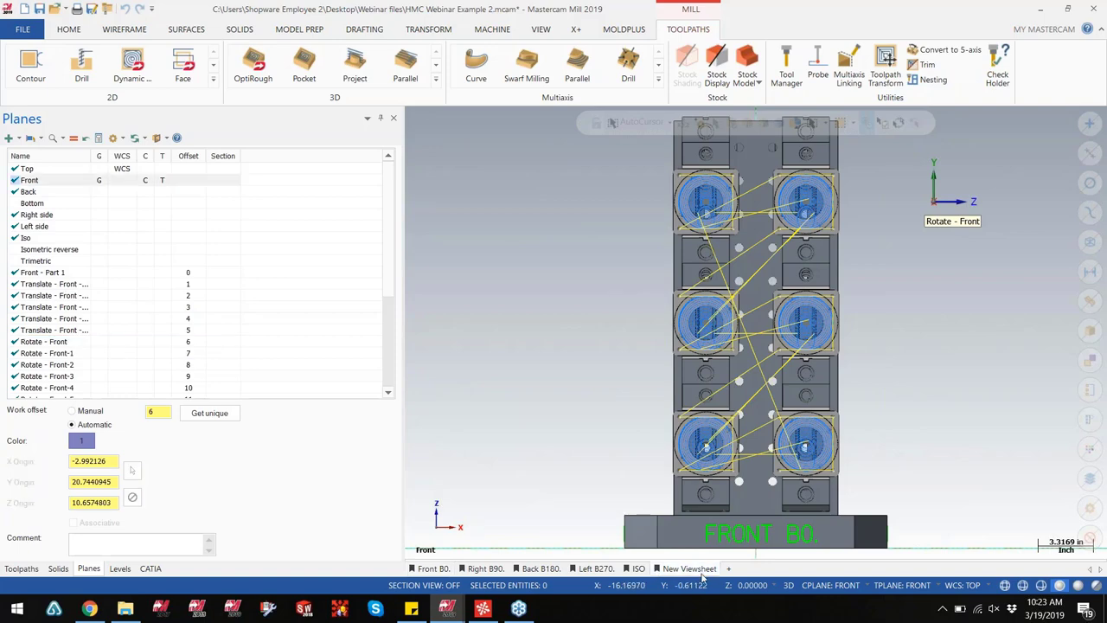
{"action": "left_click", "coordinate": [638, 568]}
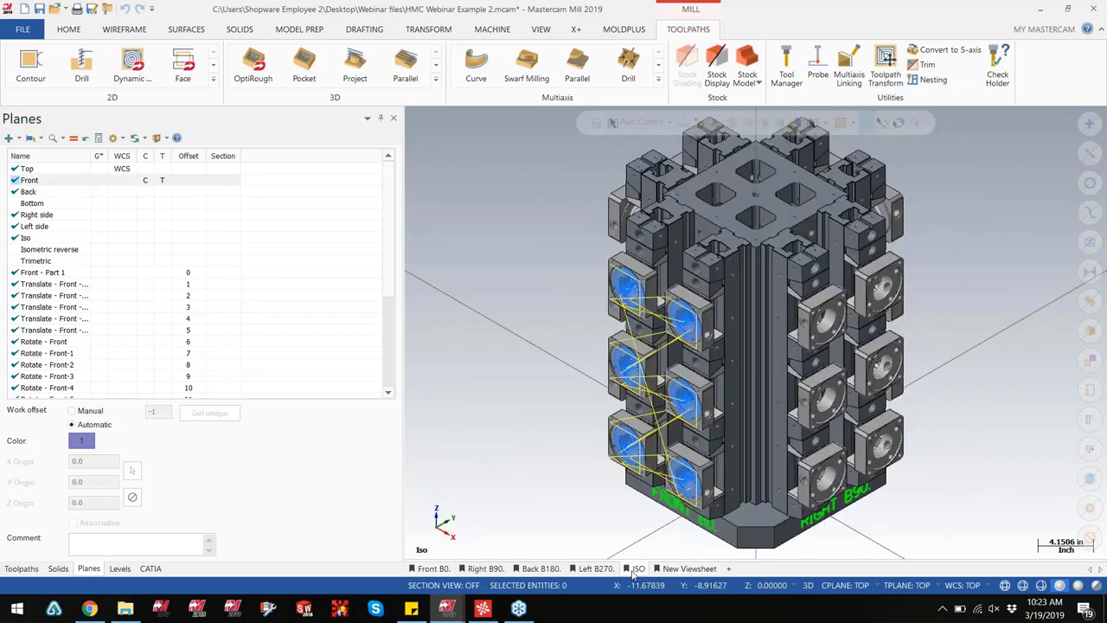
{"action": "left_click", "coordinate": [75, 352]}
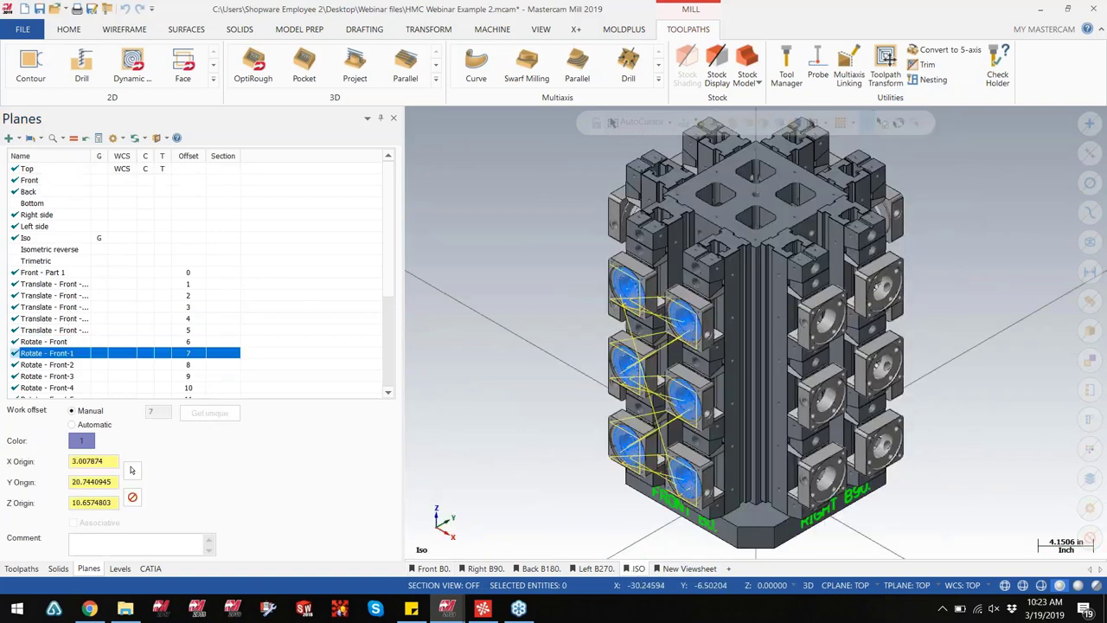
{"action": "left_click", "coordinate": [69, 342]}
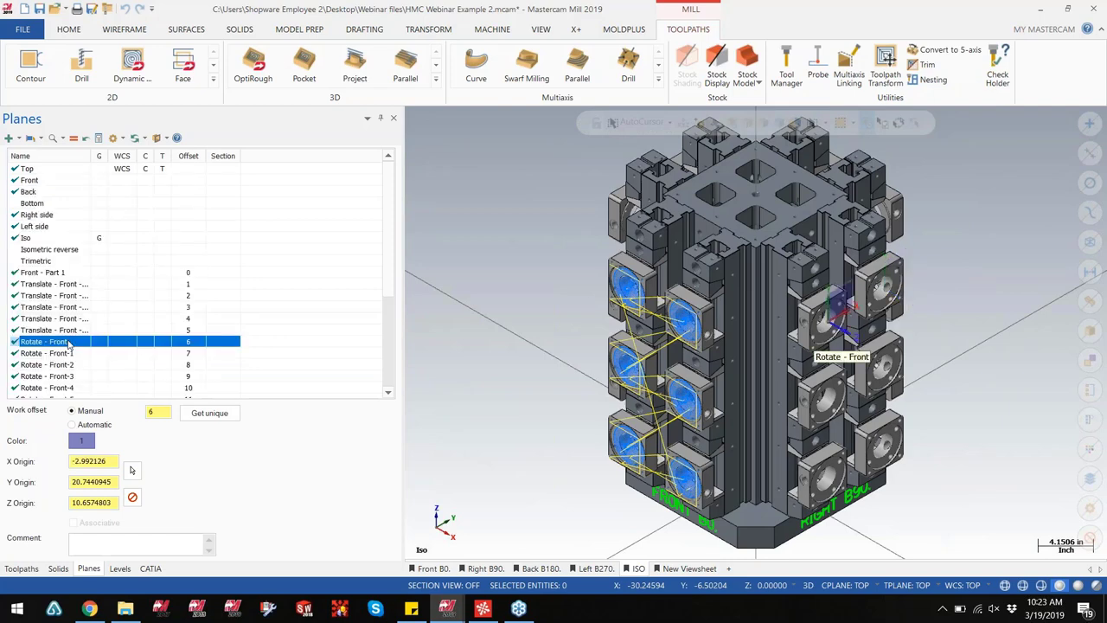
{"action": "key", "text": "Down"}
{"action": "key", "text": "Down"}
{"action": "key", "text": "Down"}
{"action": "key", "text": "Down"}
{"action": "key", "text": "Down"}
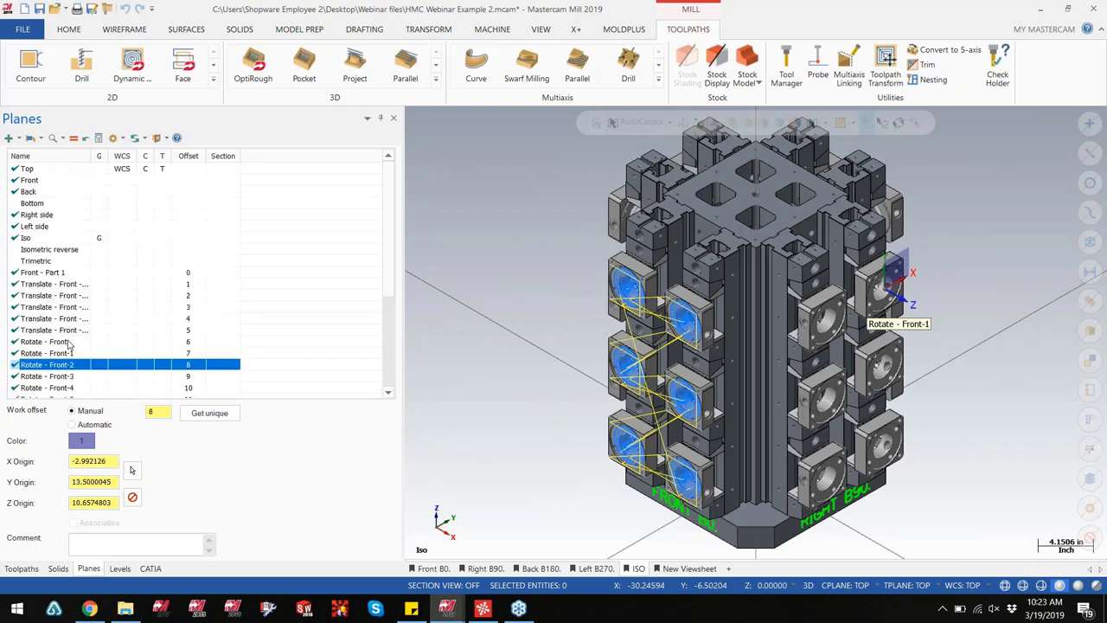
{"action": "key", "text": "Down"}
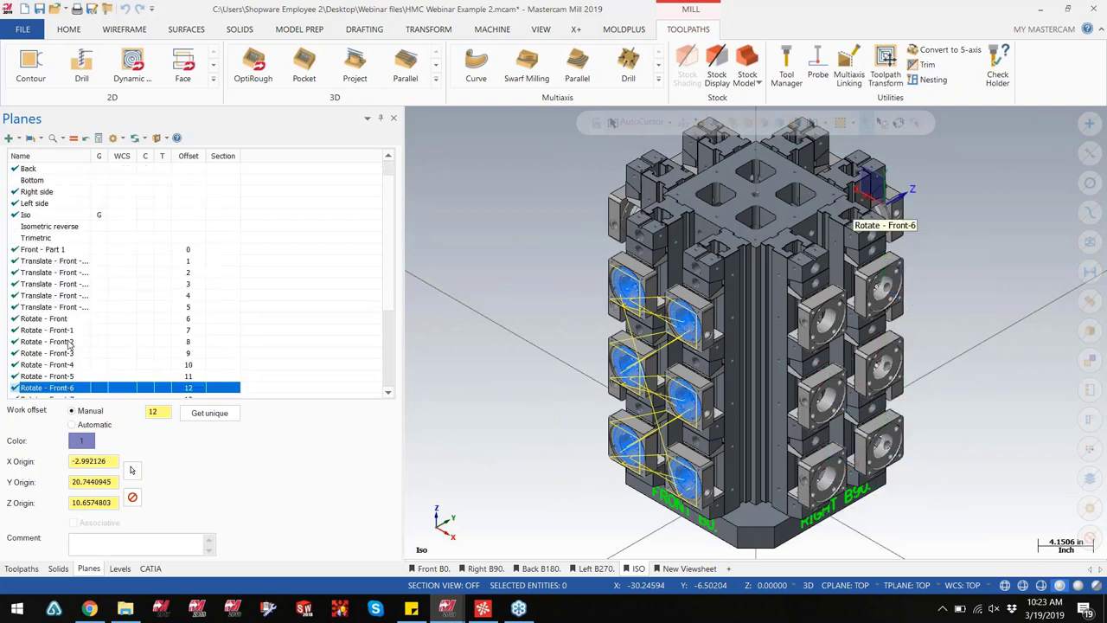
Step back through the rotated and translated planes to Front - Part 1, checking each origin and work offset
{"action": "key", "text": "Up"}
{"action": "key", "text": "Up"}
{"action": "key", "text": "Up"}
{"action": "key", "text": "Up"}
{"action": "key", "text": "Up"}
{"action": "key", "text": "Up"}
{"action": "key", "text": "Up"}
{"action": "key", "text": "Up"}
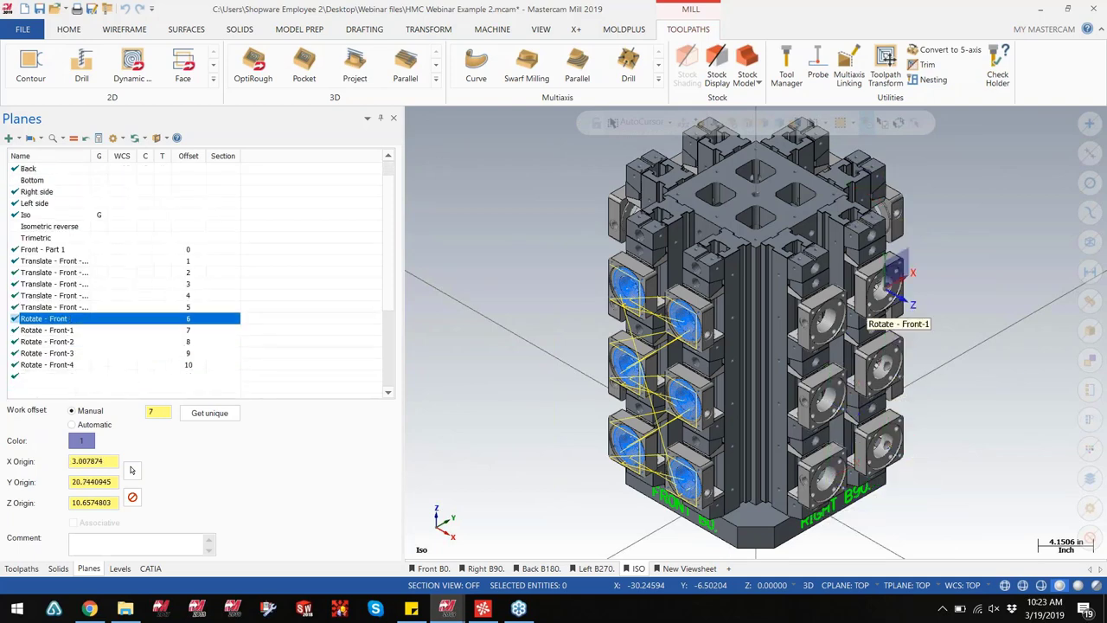
{"action": "key", "text": "Up"}
{"action": "key", "text": "Up"}
{"action": "key", "text": "Up"}
{"action": "key", "text": "Up"}
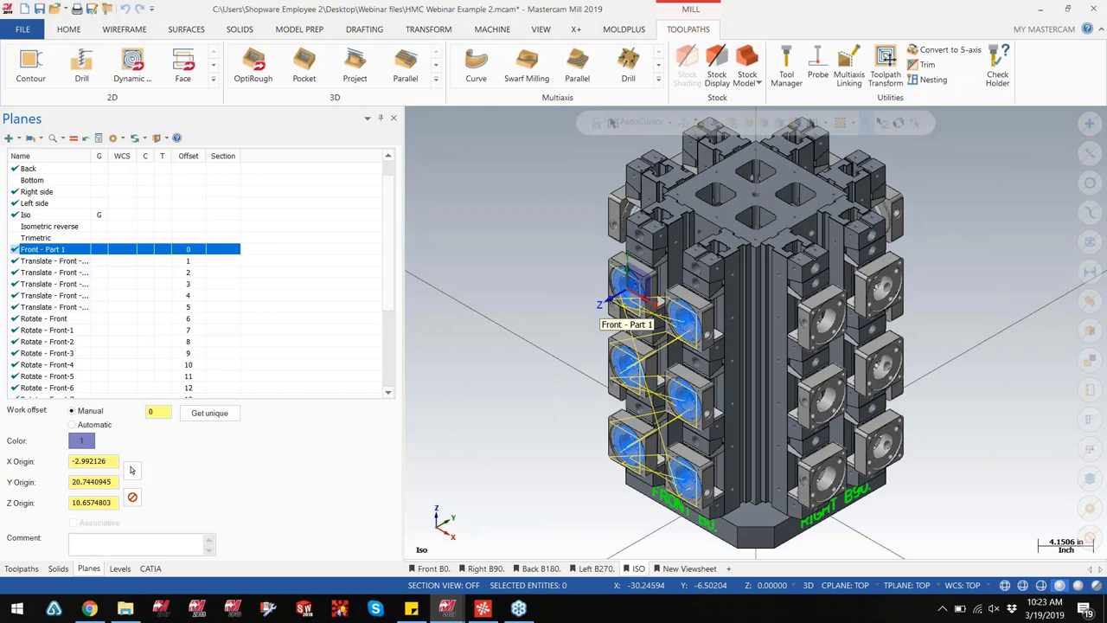
Review the type, method and work offset numbering of the translate transform, operation 6
{"action": "left_click", "coordinate": [22, 568]}
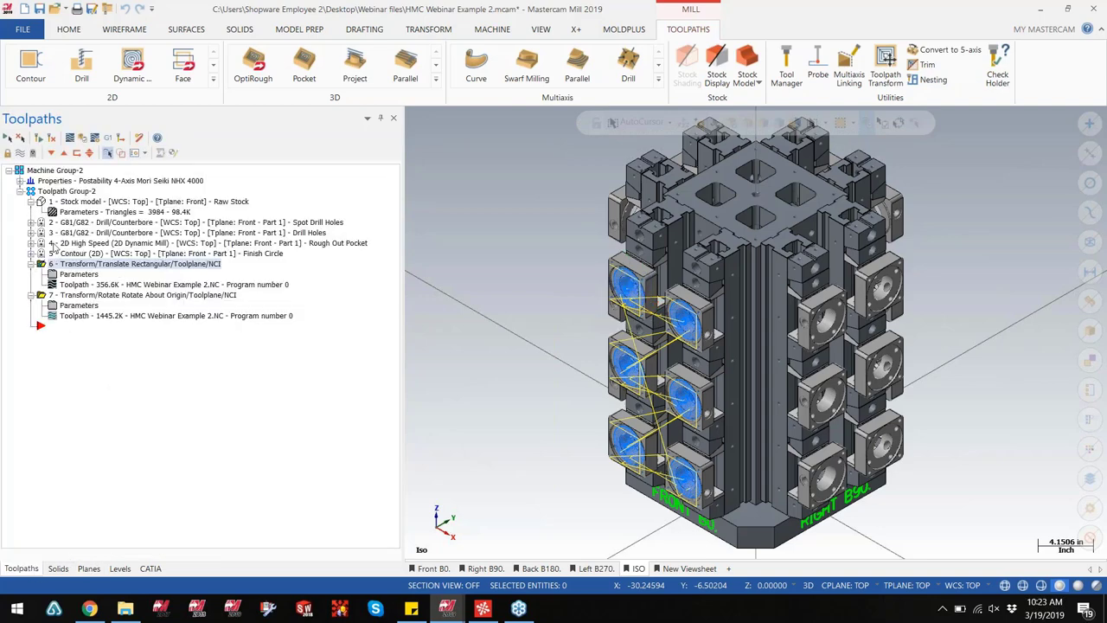
{"action": "left_click", "coordinate": [95, 273]}
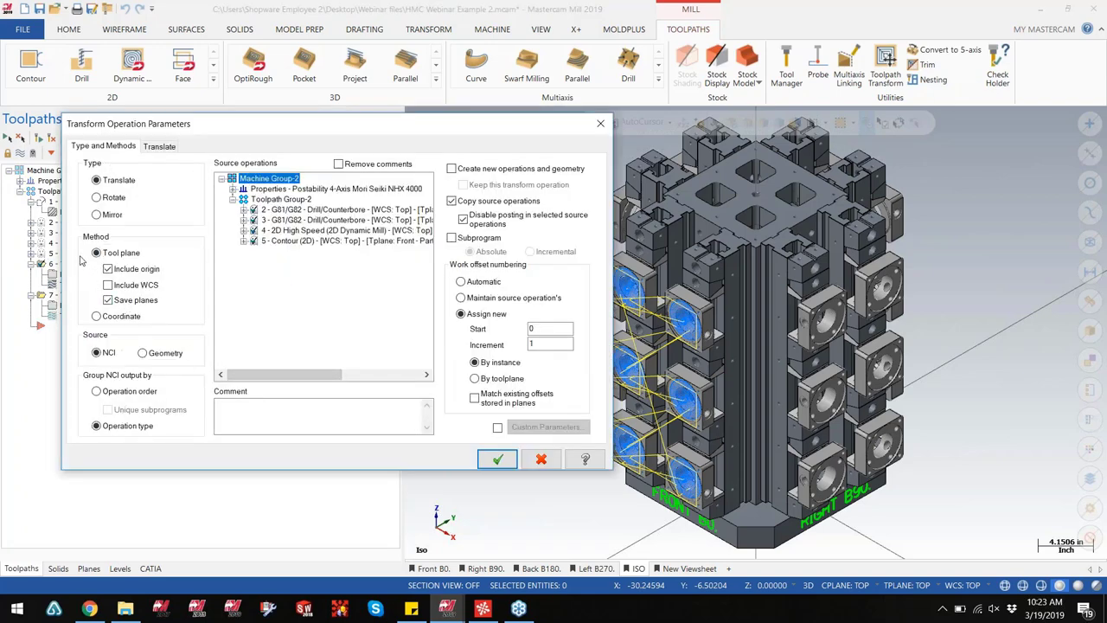
{"action": "left_click", "coordinate": [498, 459]}
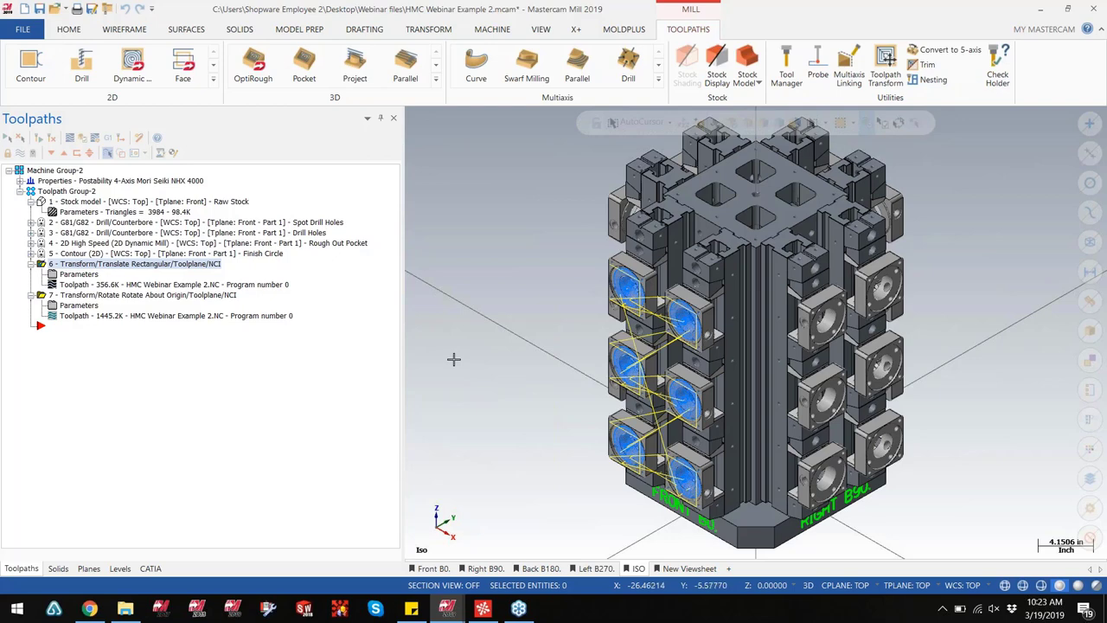
Review the rotate transform's type, source operations and work offset numbering, along with its instances, angles and rotation plane
{"action": "left_click", "coordinate": [91, 295]}
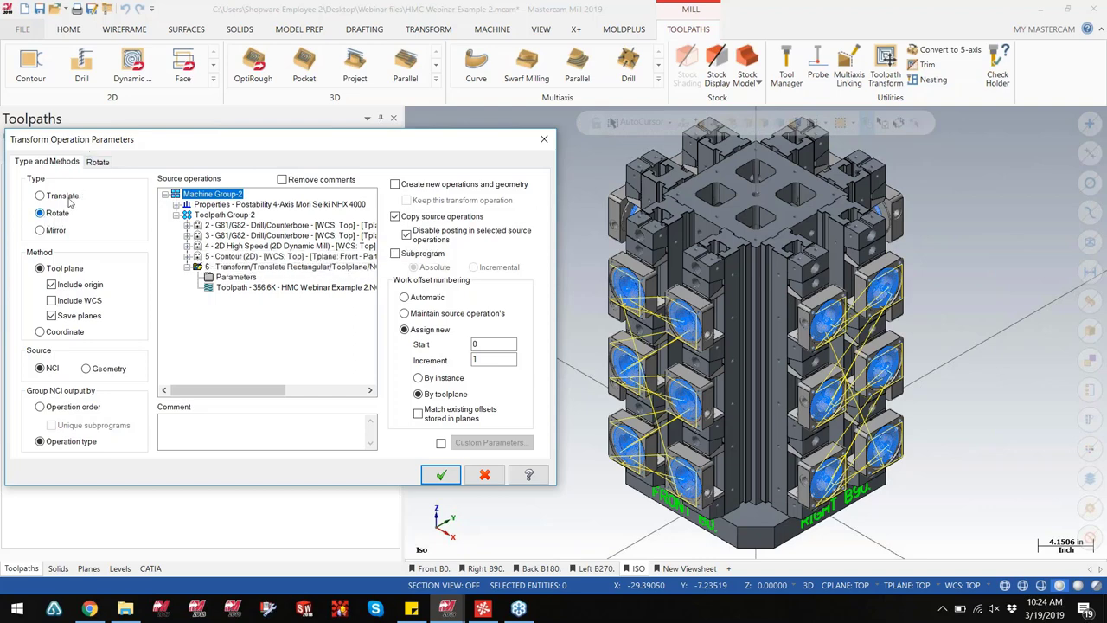
{"action": "left_click", "coordinate": [98, 163]}
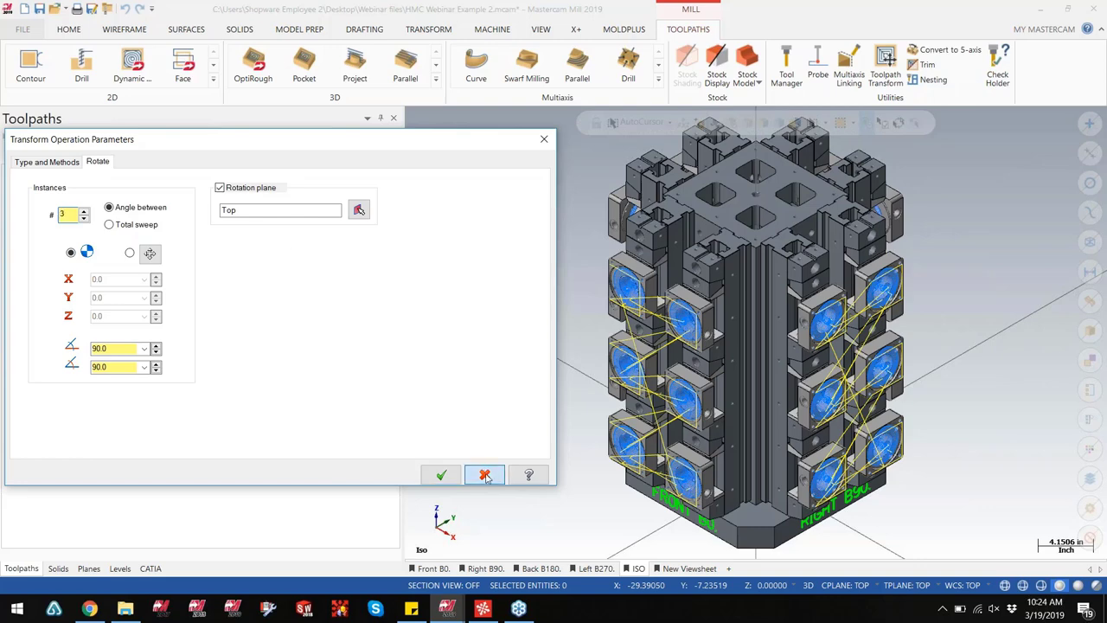
{"action": "left_click", "coordinate": [441, 474]}
Play the Verify simulation of the translate transform, and display the rotate transform's toolpaths on the tombstone
{"action": "left_click", "coordinate": [95, 264]}
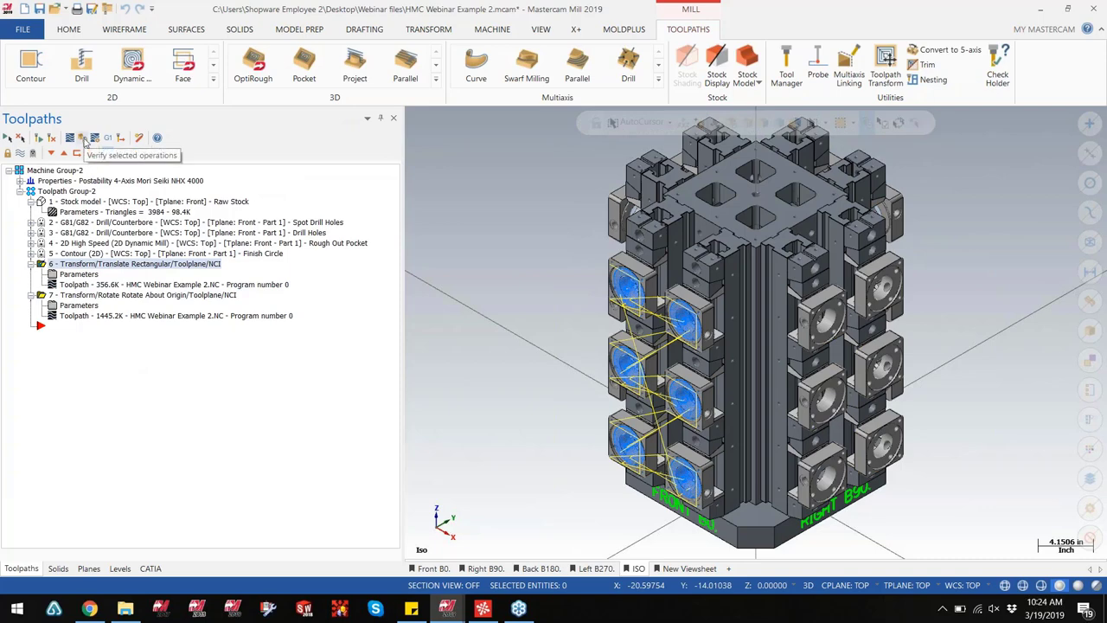
{"action": "left_click", "coordinate": [84, 140]}
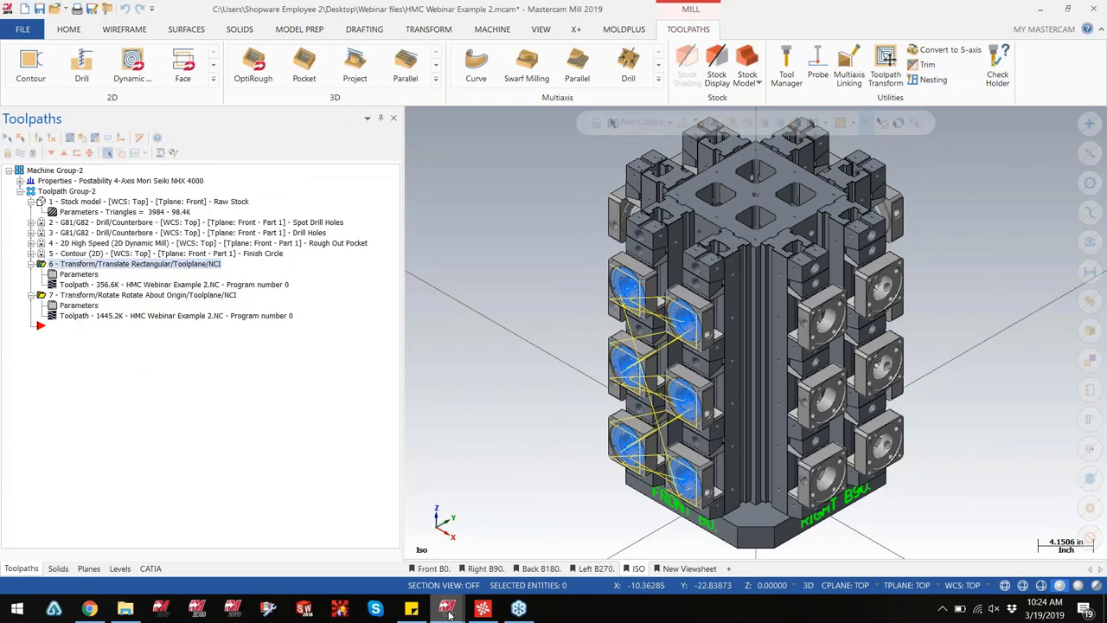
{"action": "mouse_move", "coordinate": [449, 612]}
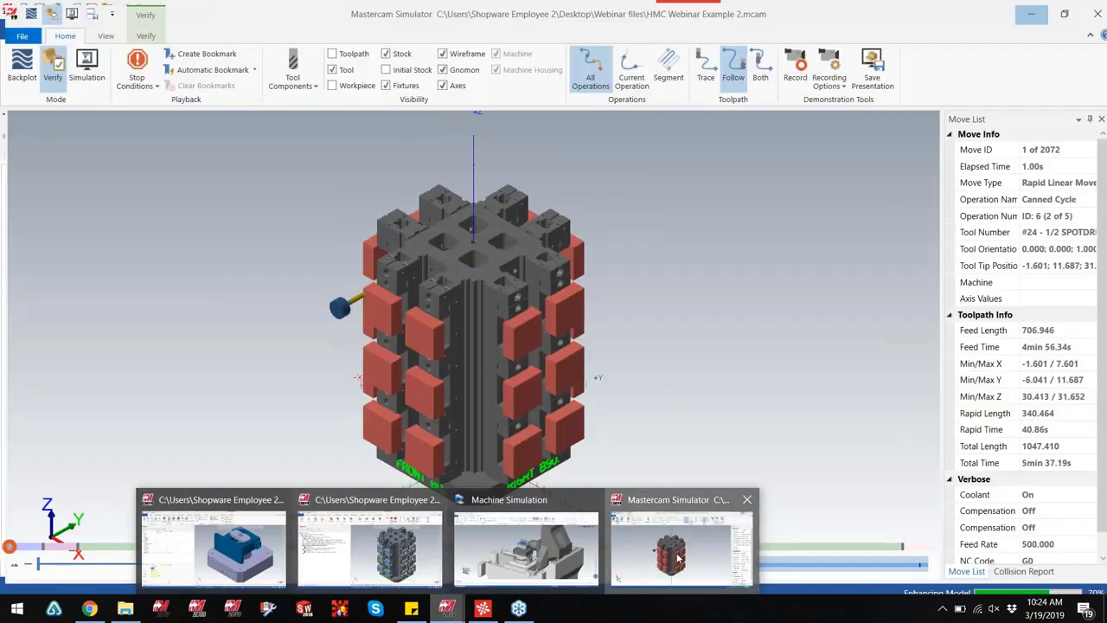
{"action": "left_click", "coordinate": [678, 559]}
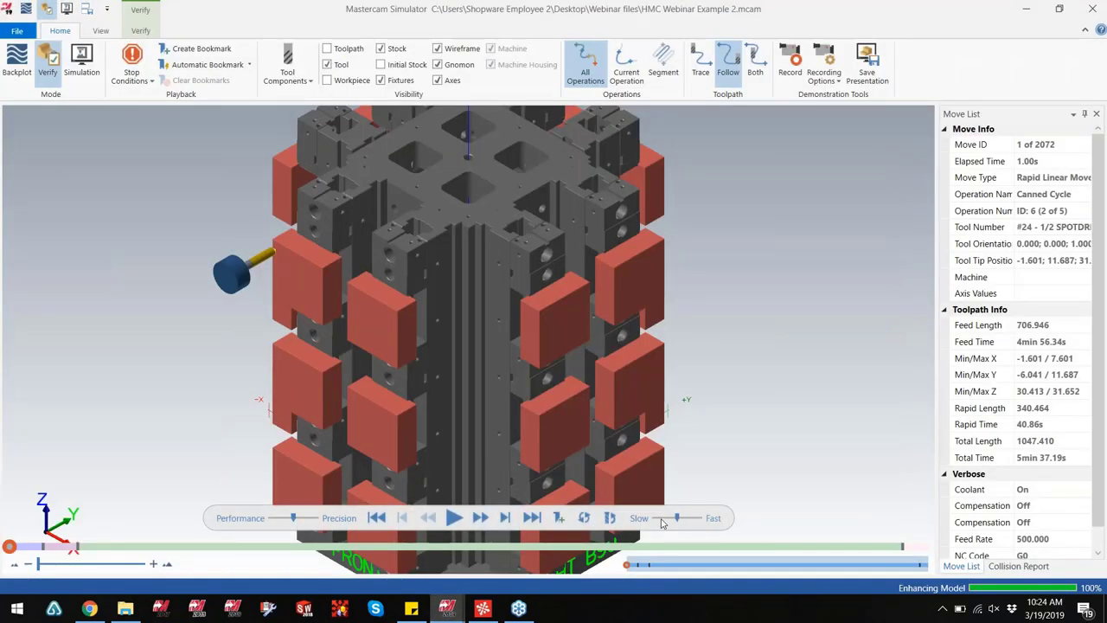
{"action": "left_click", "coordinate": [454, 517]}
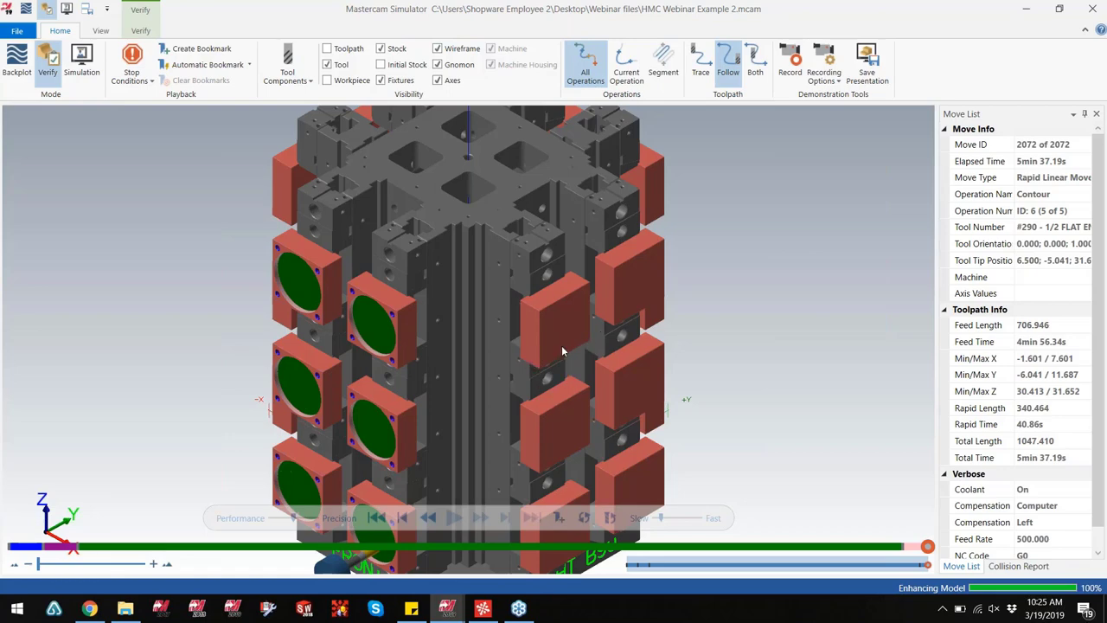
{"action": "left_click", "coordinate": [1029, 12]}
{"action": "left_click", "coordinate": [134, 295]}
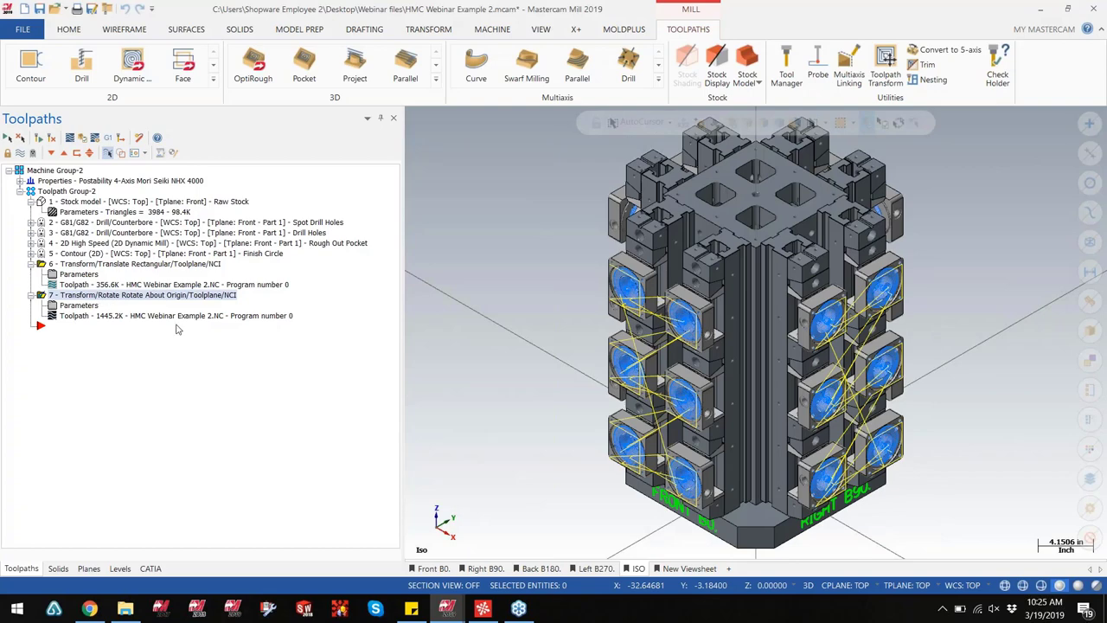
Switch to CIMCO Edit and step through the bookmarked work offsets in the posted HMC Webinar Example 2 code, starting at G54
{"action": "left_click", "coordinate": [482, 608]}
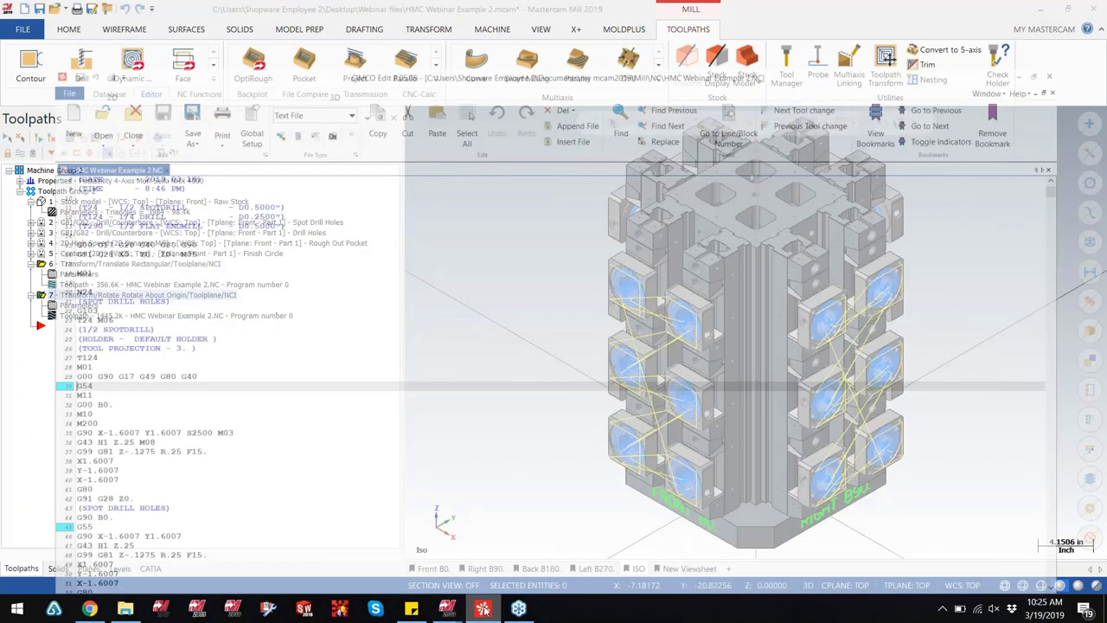
{"action": "double_click", "coordinate": [38, 351]}
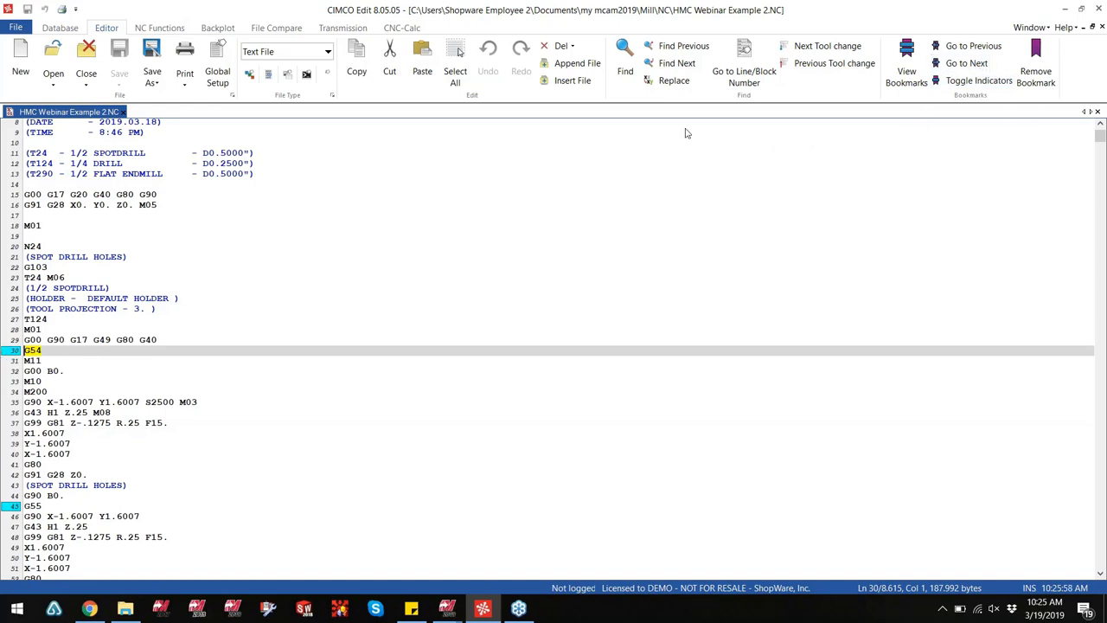
{"action": "left_click", "coordinate": [965, 71]}
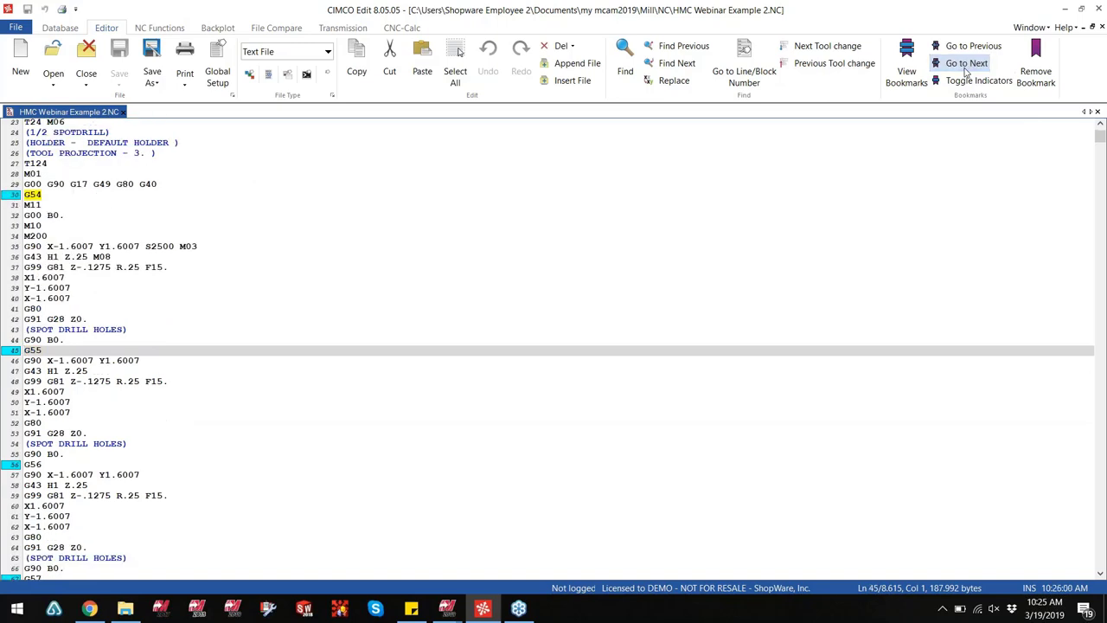
{"action": "left_click", "coordinate": [965, 71]}
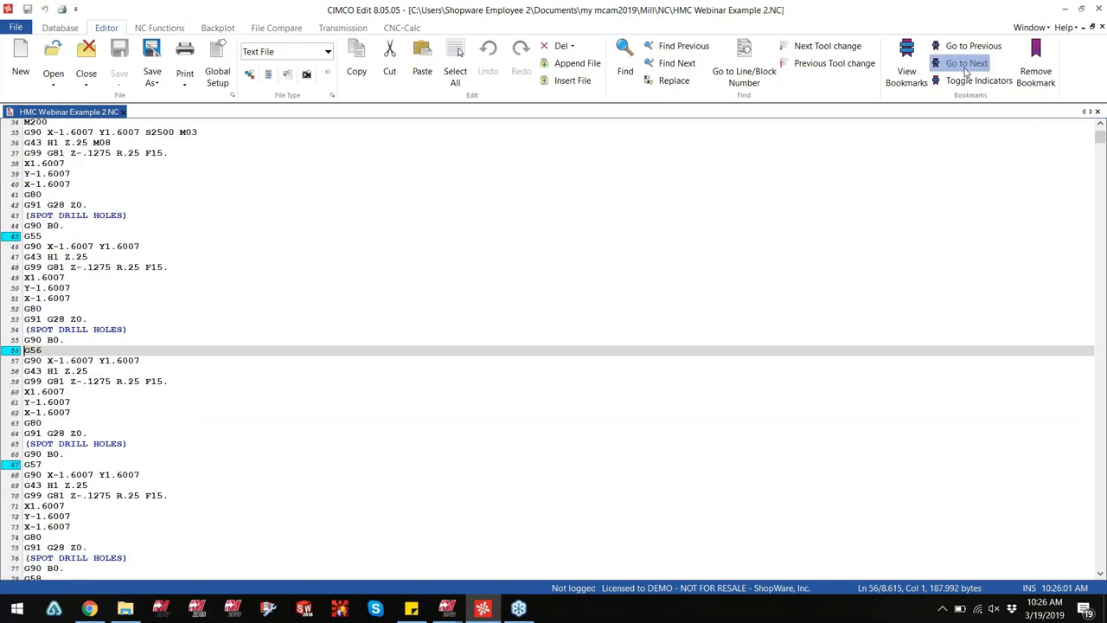
{"action": "left_click", "coordinate": [965, 71]}
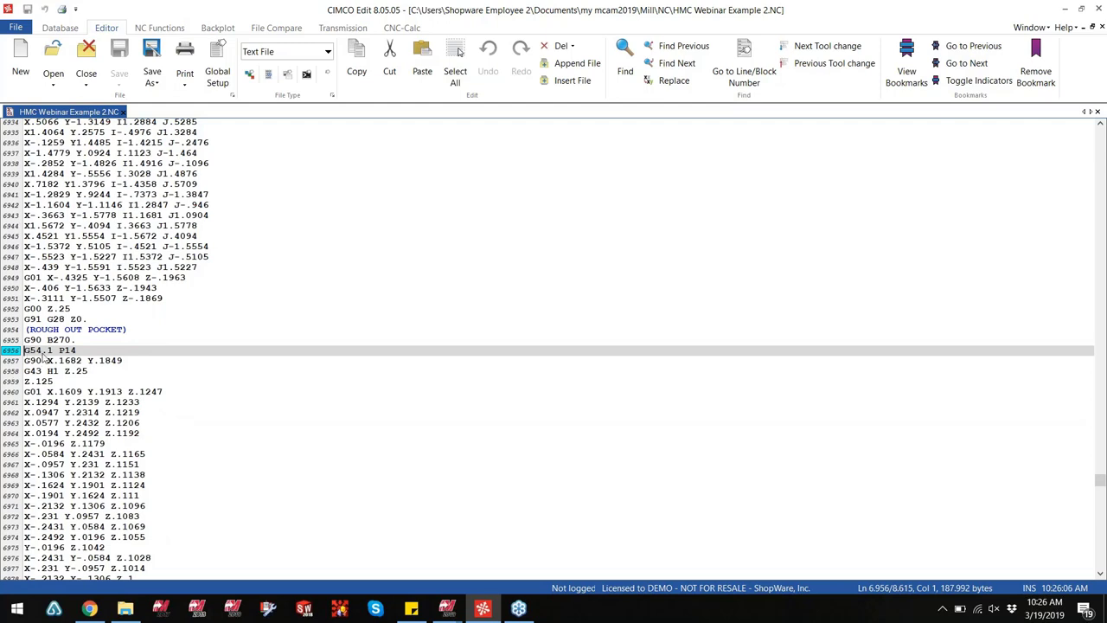
Highlight the G54.1 P14 work offset under B270., and continue through the bookmarks around to the first G54
{"action": "left_click", "coordinate": [79, 341]}
{"action": "mouse_move", "coordinate": [79, 341]}
{"action": "left_mouse_down"}
{"action": "mouse_move", "coordinate": [47, 340]}
{"action": "mouse_move", "coordinate": [81, 352]}
{"action": "left_mouse_up"}
{"action": "left_click", "coordinate": [966, 63]}
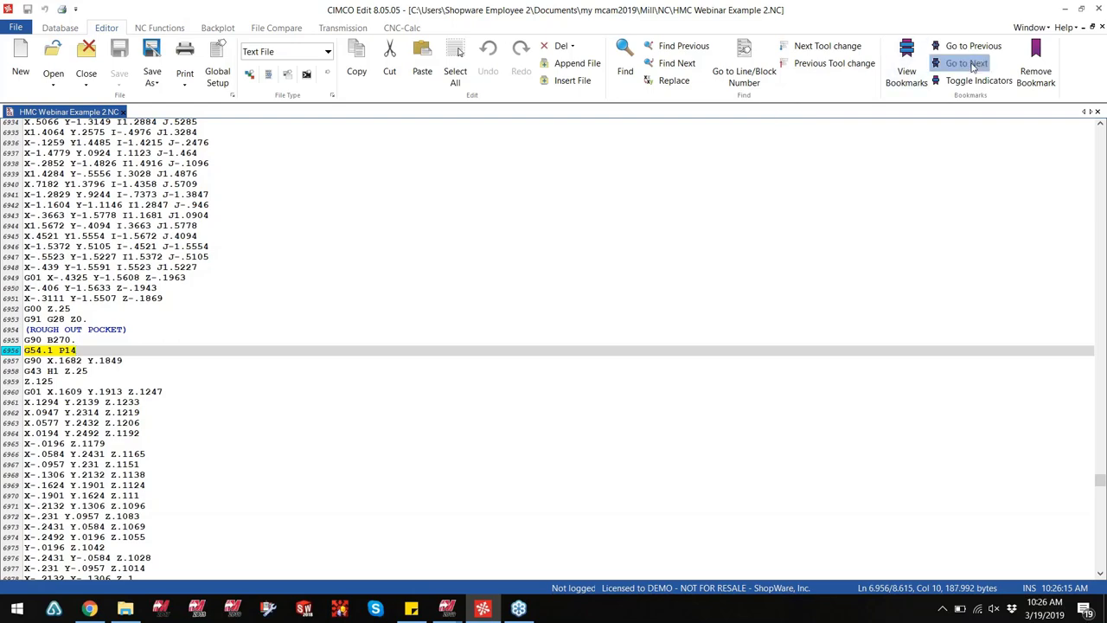
{"action": "left_click", "coordinate": [969, 64]}
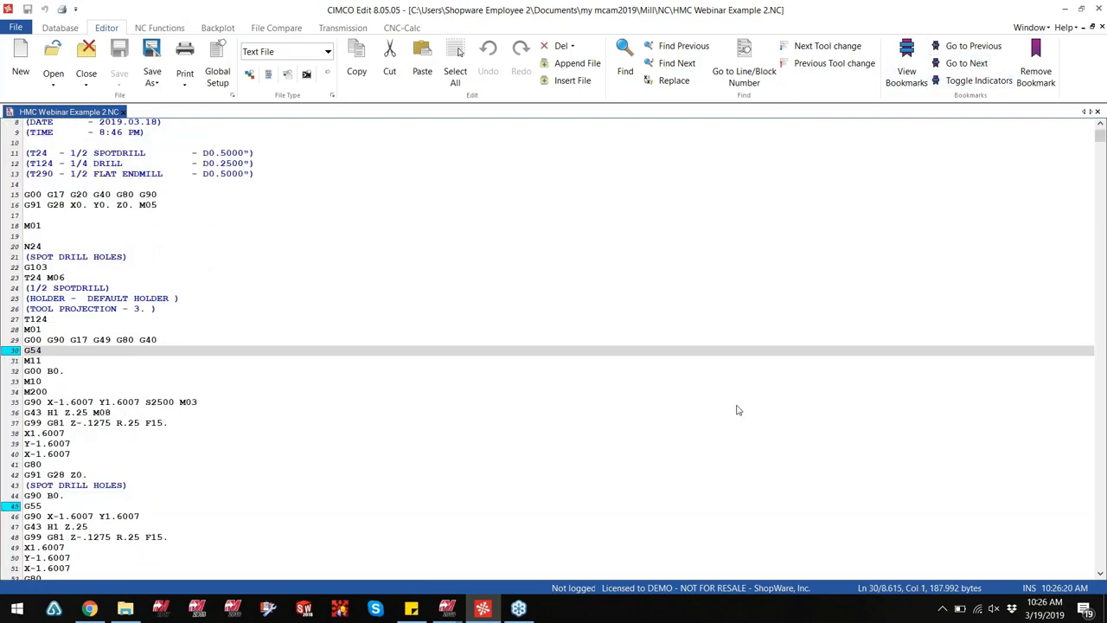
Switch to the HMC Webinar Example 1 file in Mastercam, check the Top plane's origin and show its toolpath operations
{"action": "key", "text": "alt+Tab"}
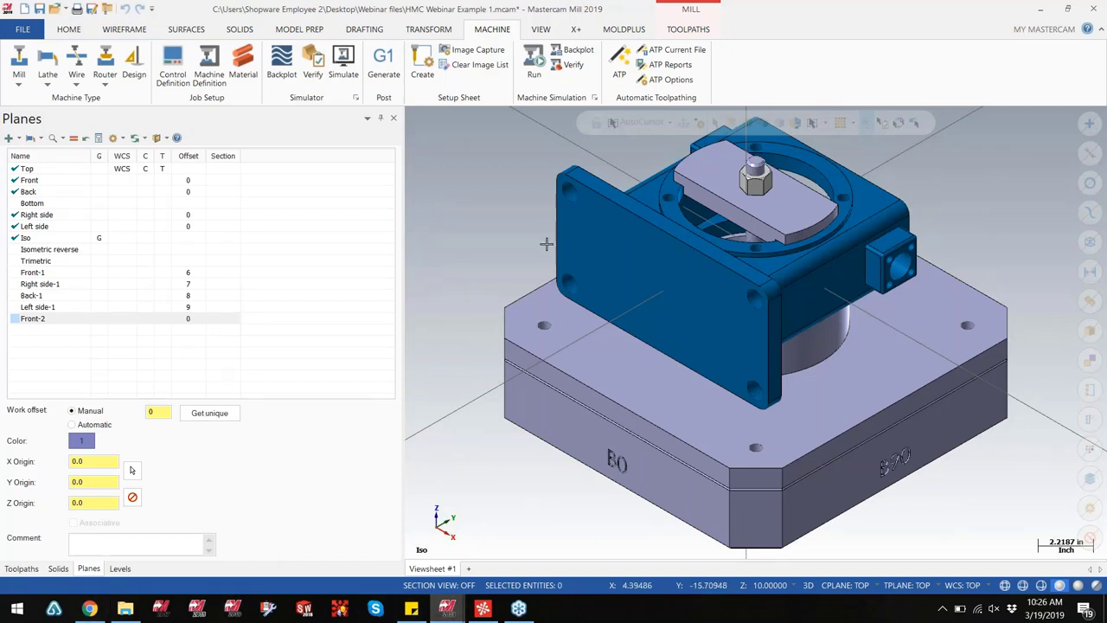
{"action": "left_click", "coordinate": [57, 171]}
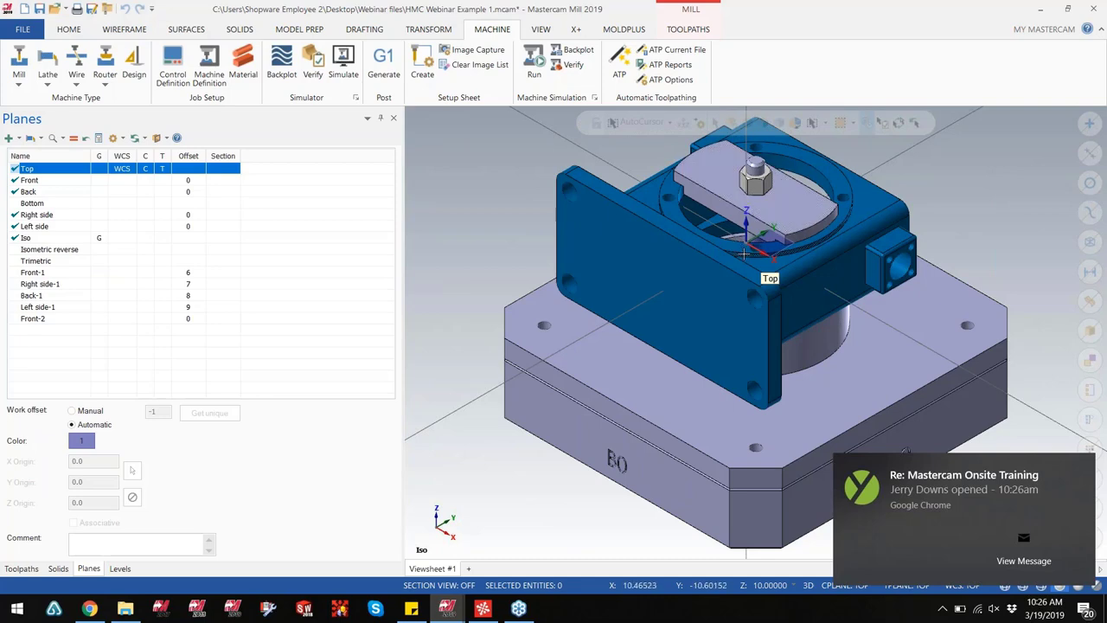
{"action": "left_click", "coordinate": [22, 568]}
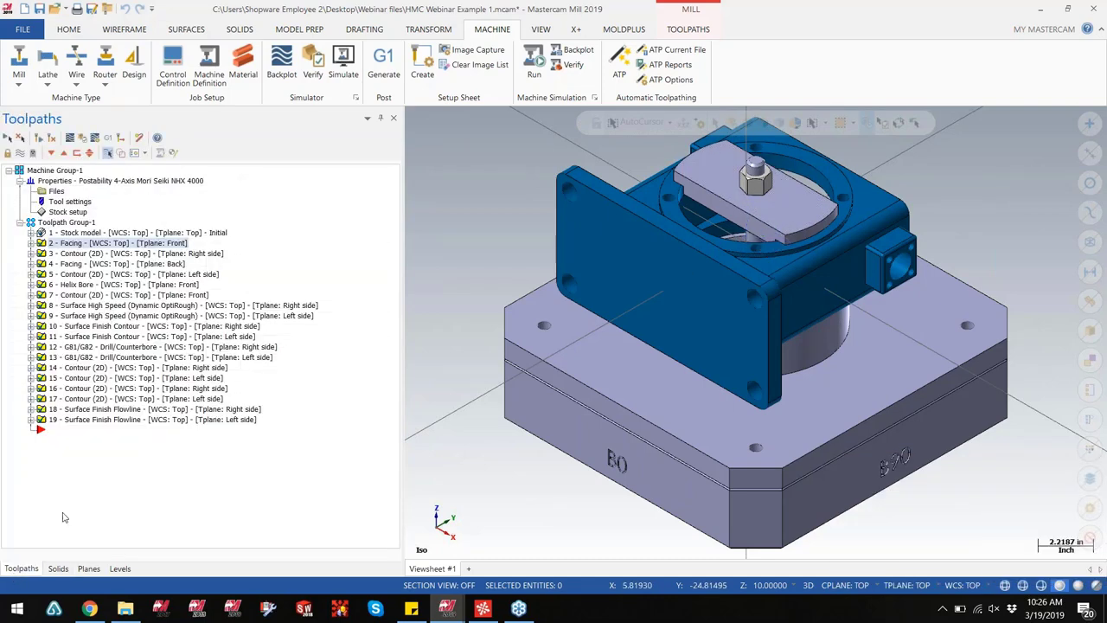
Backplot facing operation 2 on the Front tool plane, and switch to the presentation's closing Thank You slide
{"action": "left_click", "coordinate": [161, 246]}
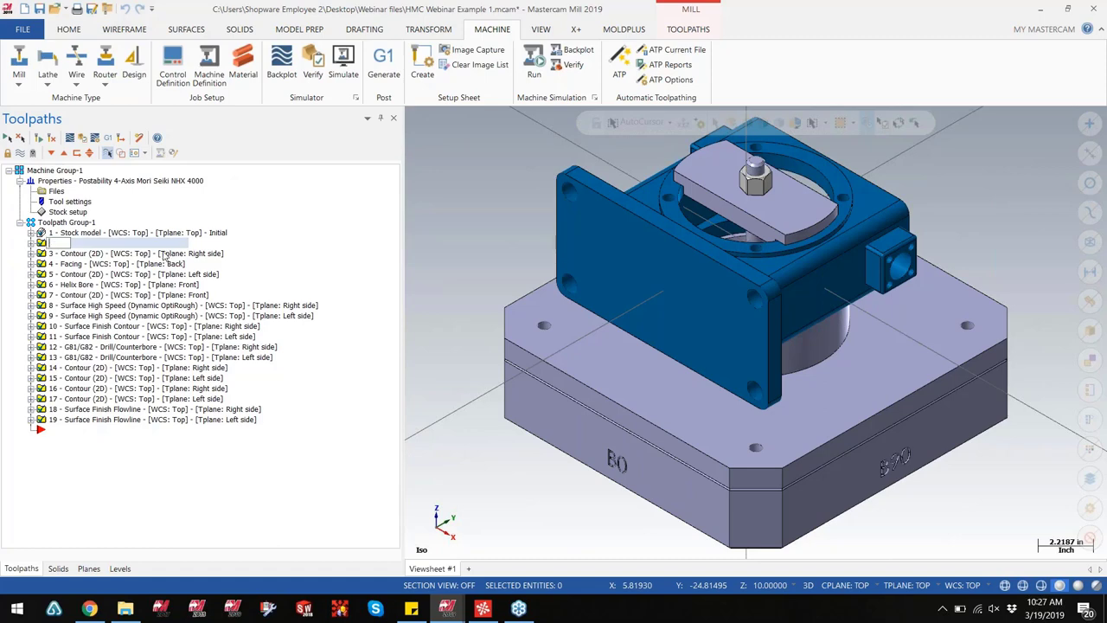
{"action": "double_click", "coordinate": [163, 254]}
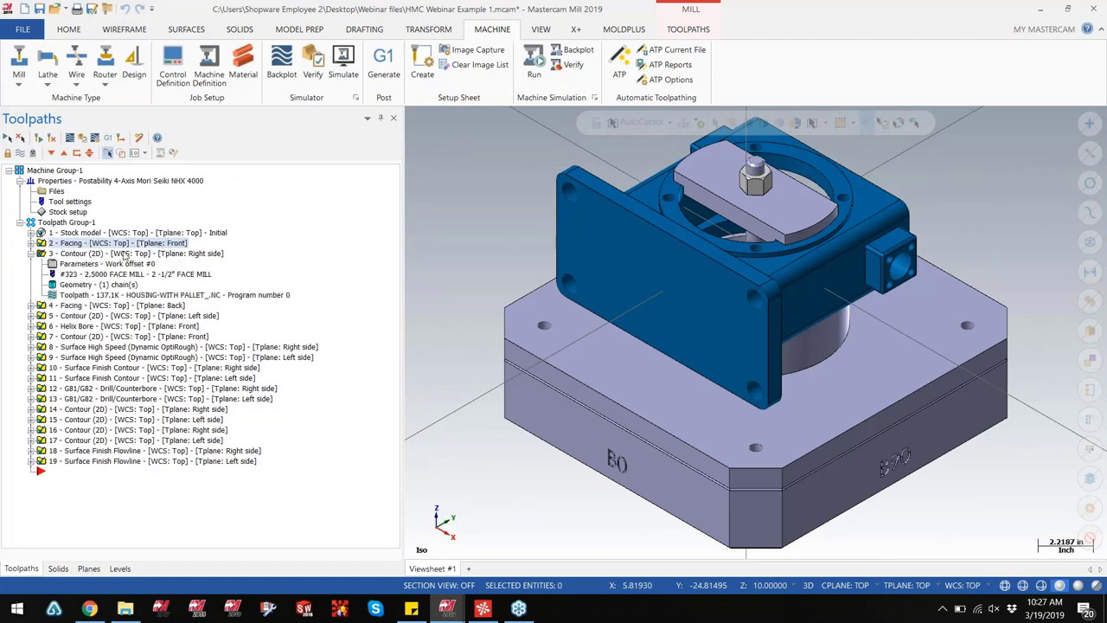
{"action": "left_click", "coordinate": [124, 251]}
{"action": "left_click", "coordinate": [112, 245]}
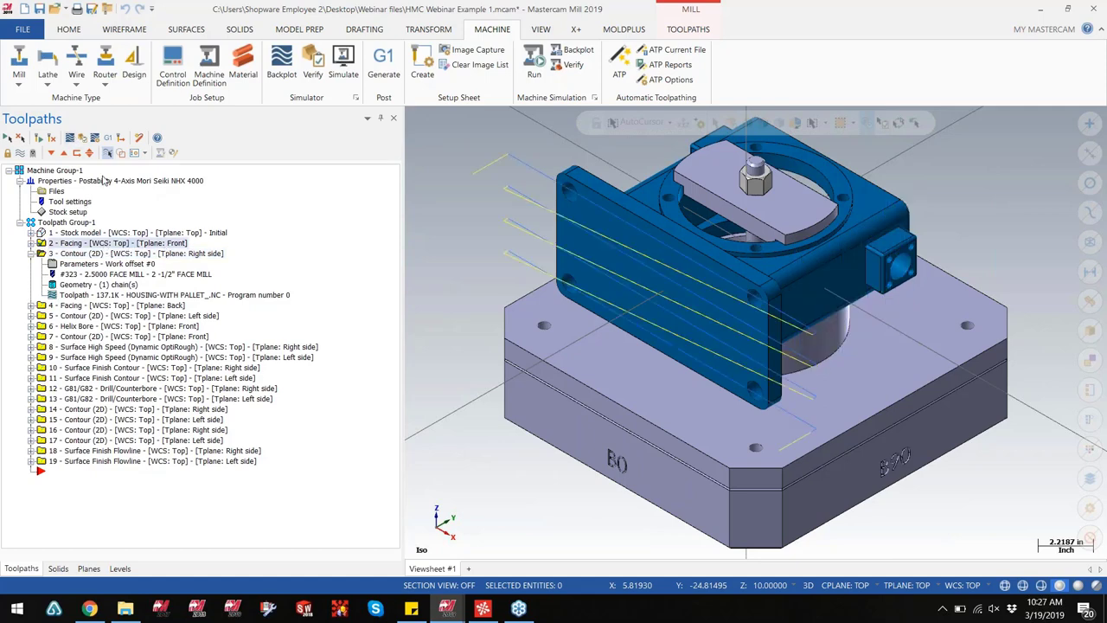
{"action": "left_click", "coordinate": [72, 140]}
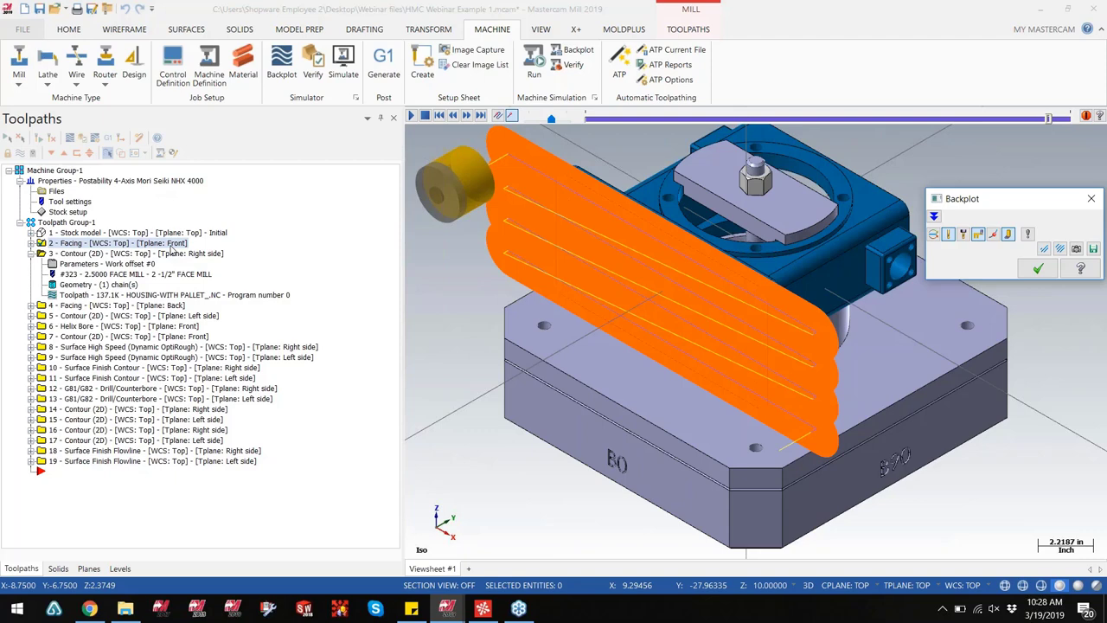
{"action": "key", "text": "Escape"}
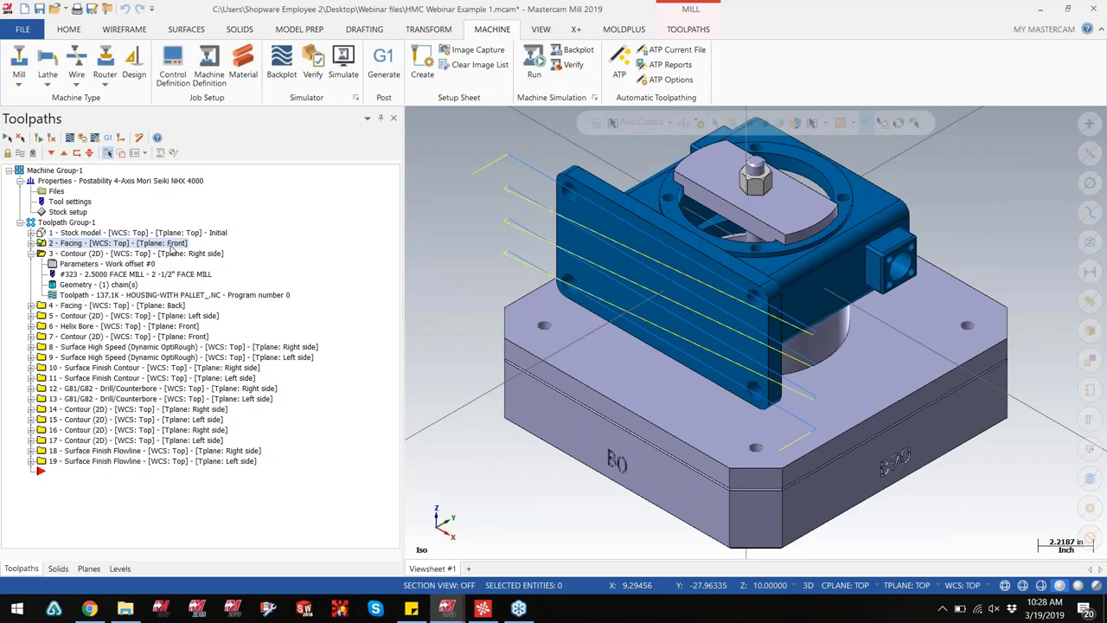
{"action": "key", "text": "alt+Tab"}
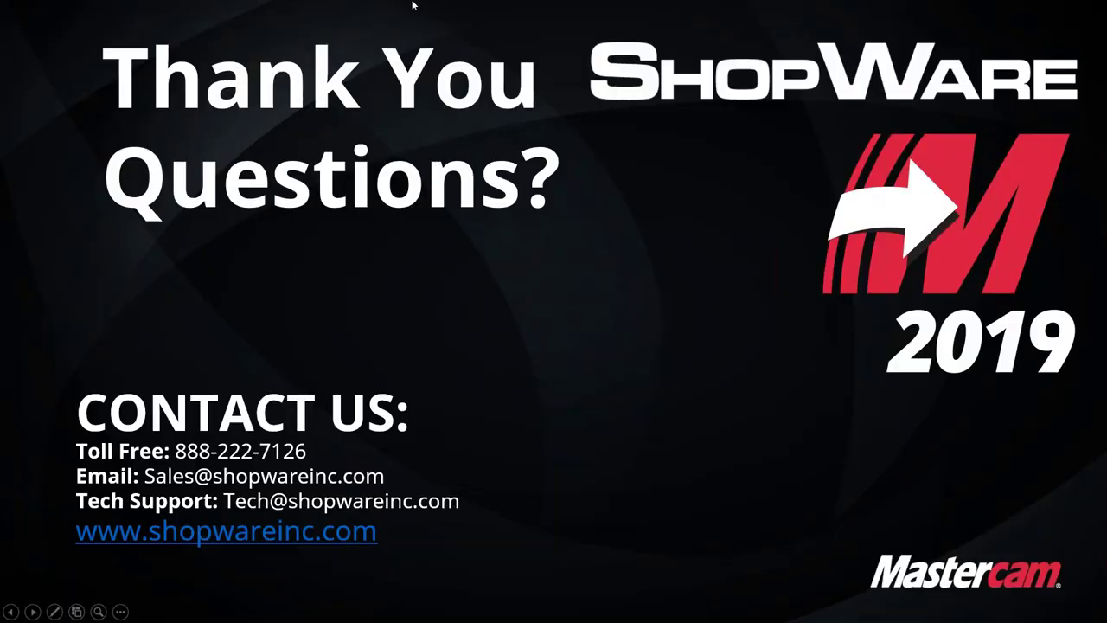
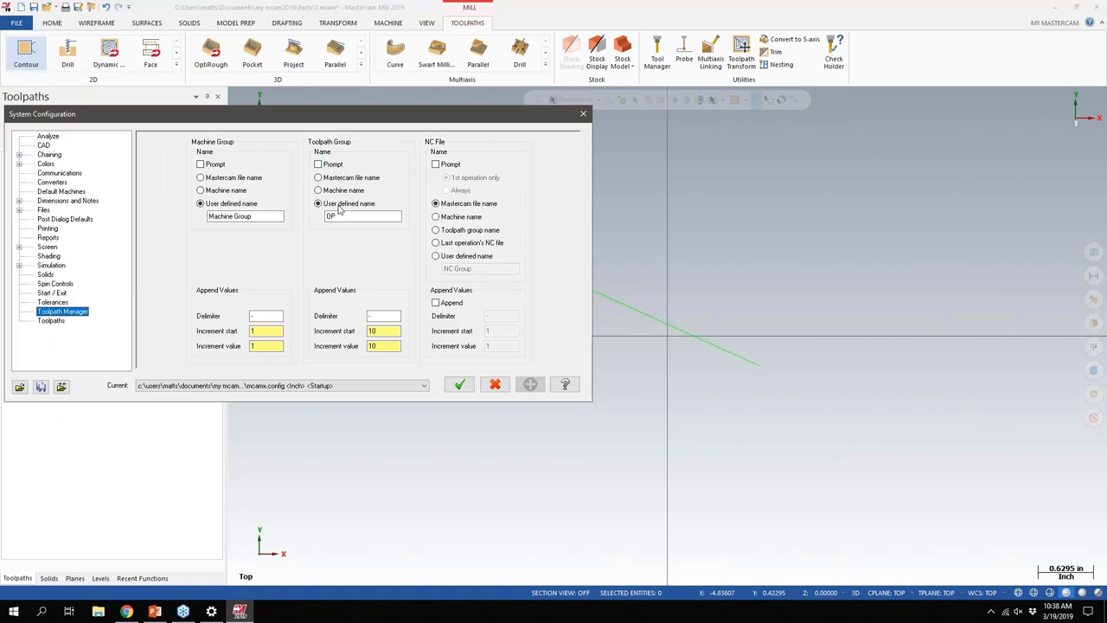
Review the user-defined toolpath group name and its increment value in the Toolpath Manager configuration, and close the configuration
{"action": "double_click", "coordinate": [329, 215]}
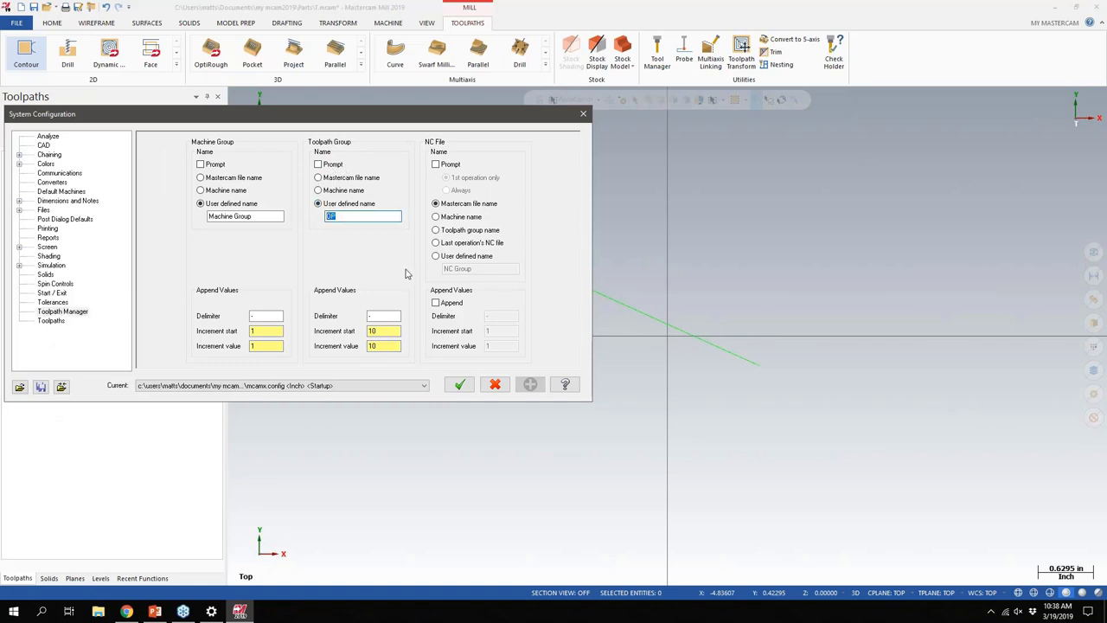
{"action": "double_click", "coordinate": [379, 345]}
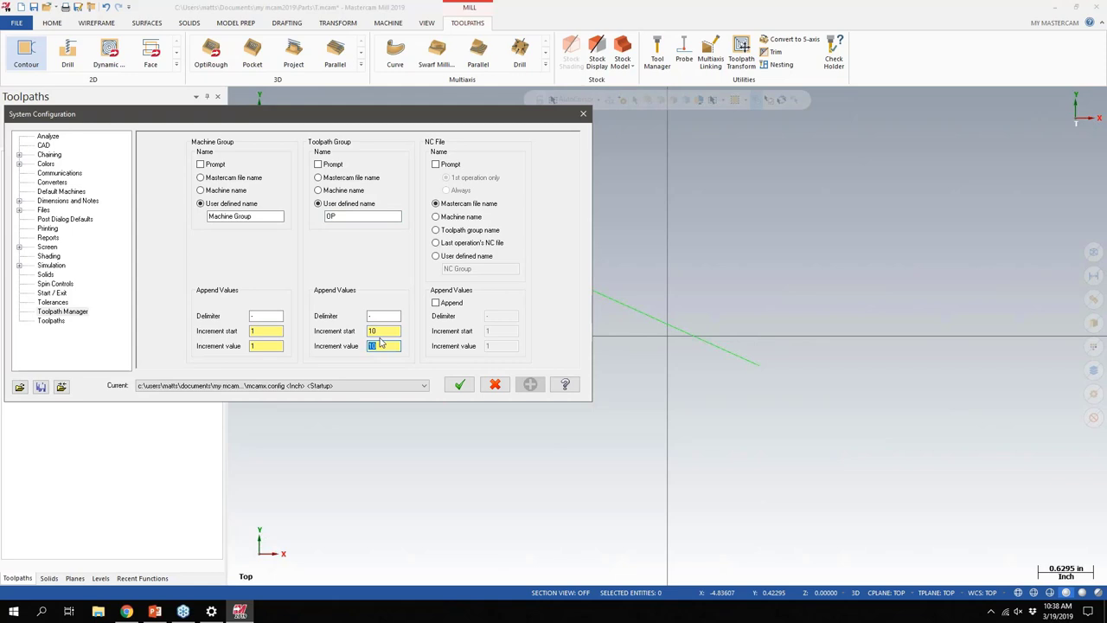
{"action": "left_click", "coordinate": [583, 114]}
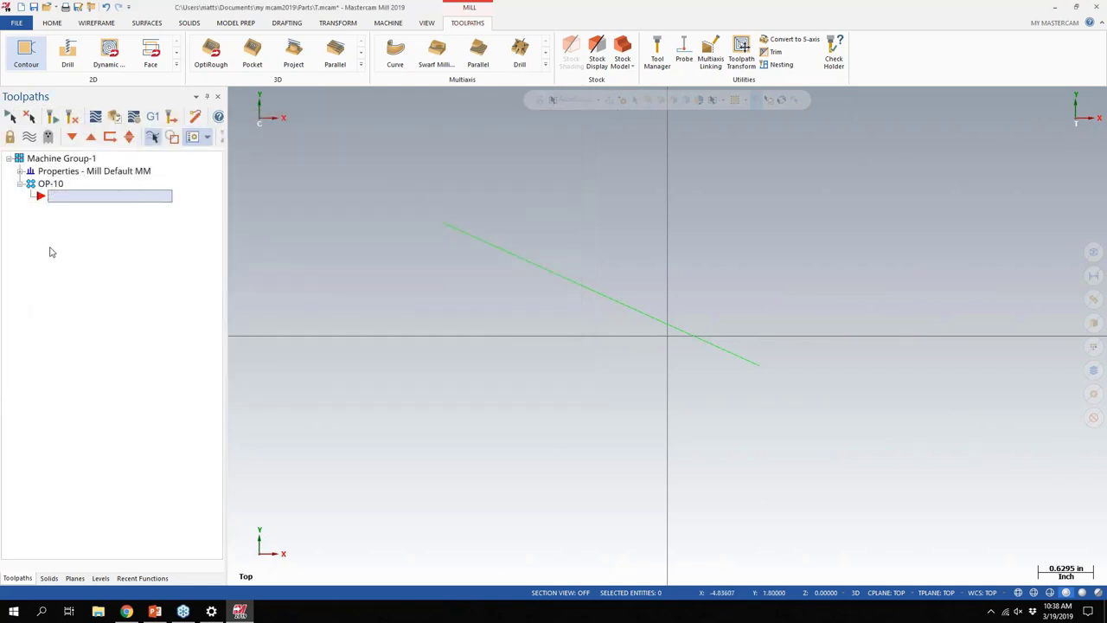
{"action": "right_click", "coordinate": [46, 243]}
{"action": "mouse_move", "coordinate": [124, 248]}
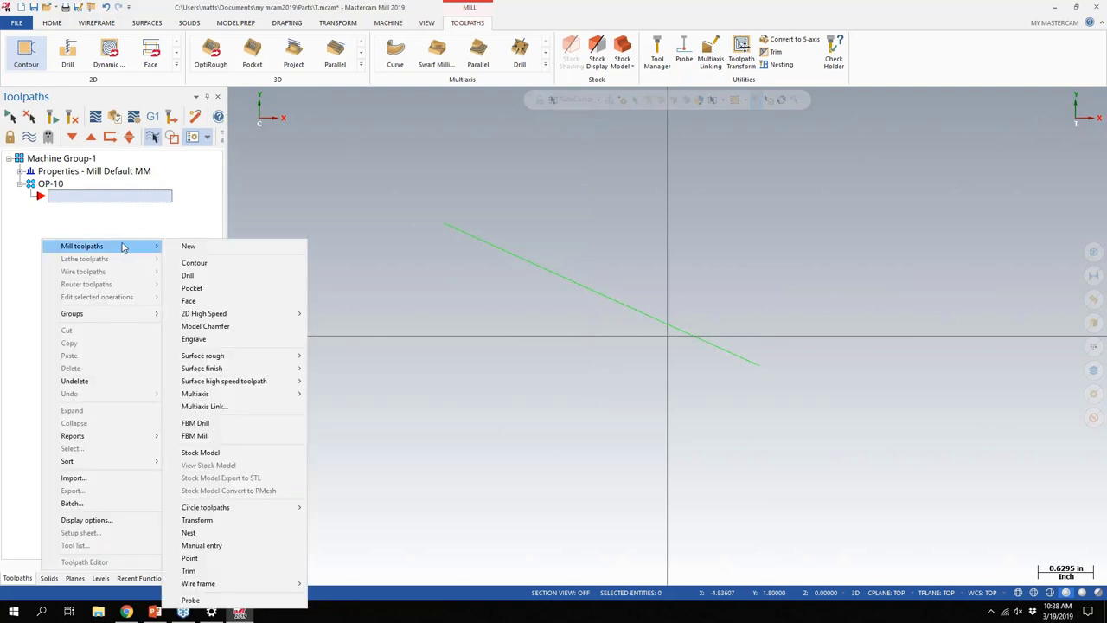
{"action": "mouse_move", "coordinate": [129, 313]}
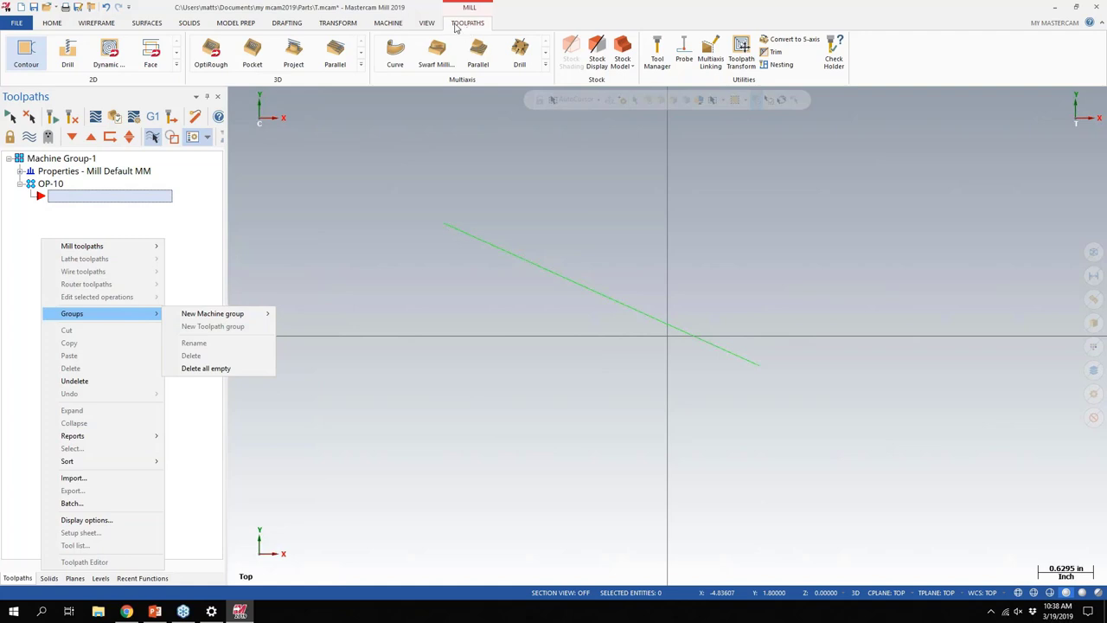
Create a 2D Contour toolpath along the green line in the OP-10 group, accepting the toolpath parameters as offered
{"action": "left_click", "coordinate": [19, 59]}
{"action": "left_click", "coordinate": [447, 226]}
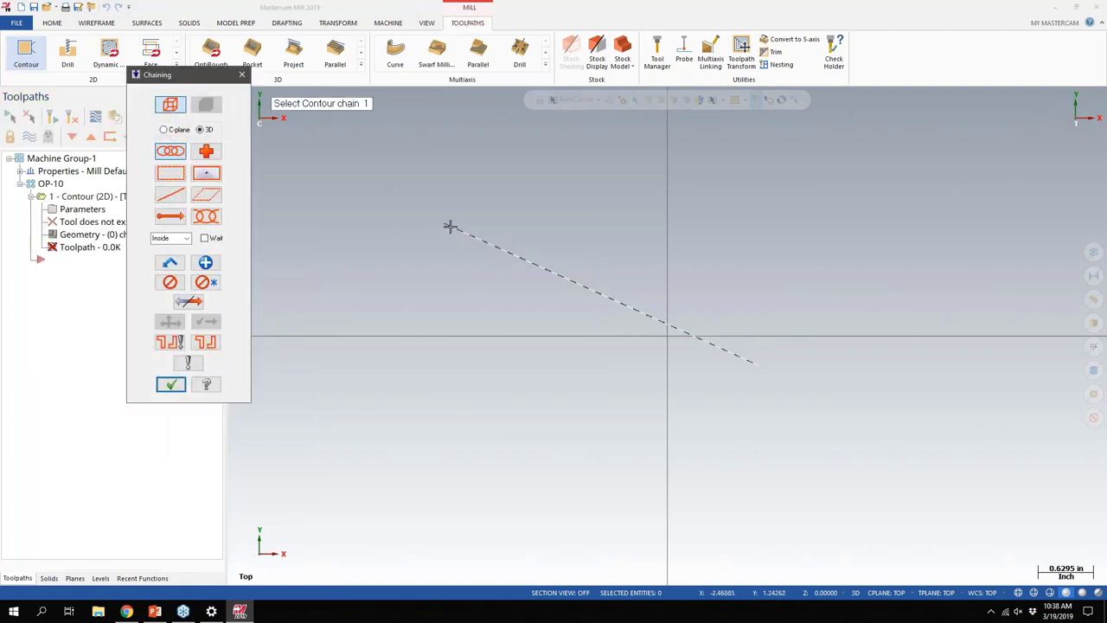
{"action": "left_click", "coordinate": [170, 384]}
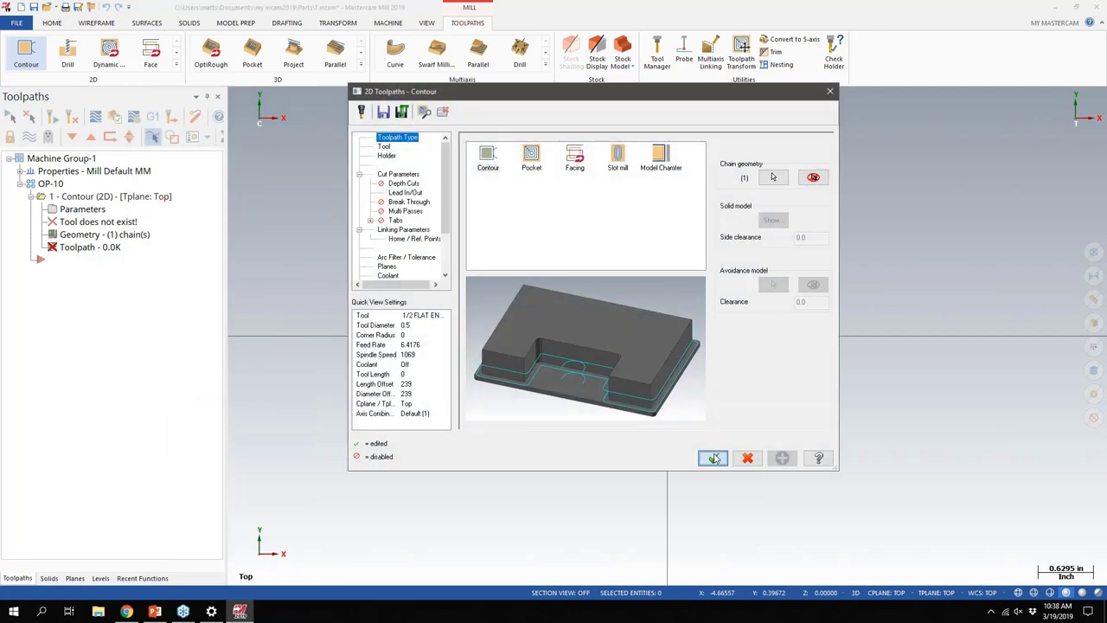
{"action": "left_click", "coordinate": [710, 454]}
Add a second toolpath group under Machine Group-1
{"action": "right_click", "coordinate": [37, 310]}
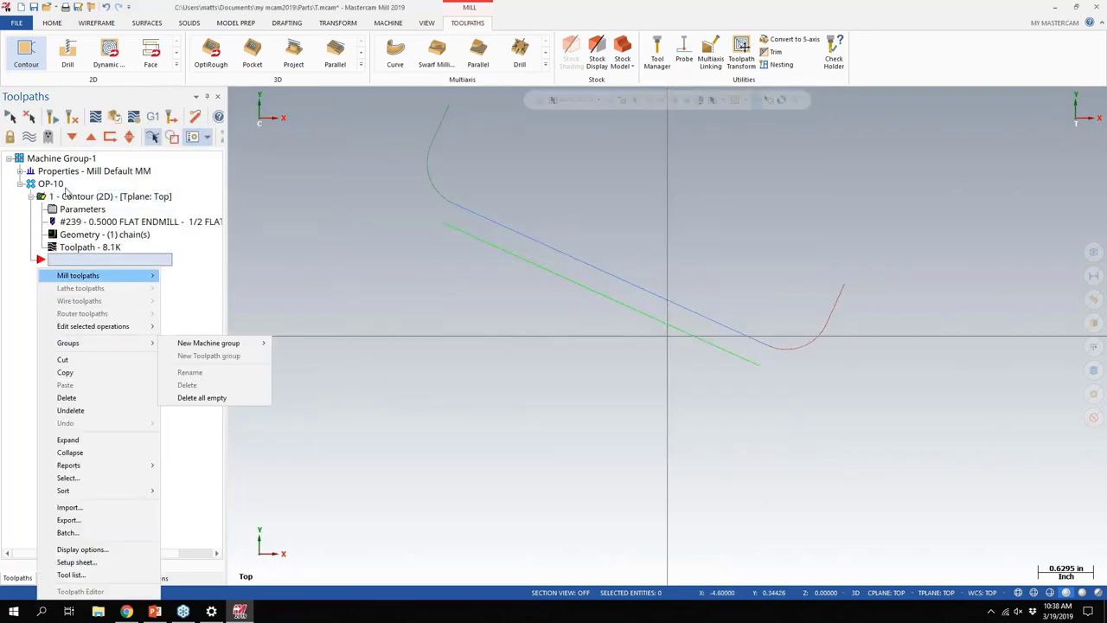
{"action": "left_click", "coordinate": [53, 161]}
{"action": "right_click", "coordinate": [52, 161]}
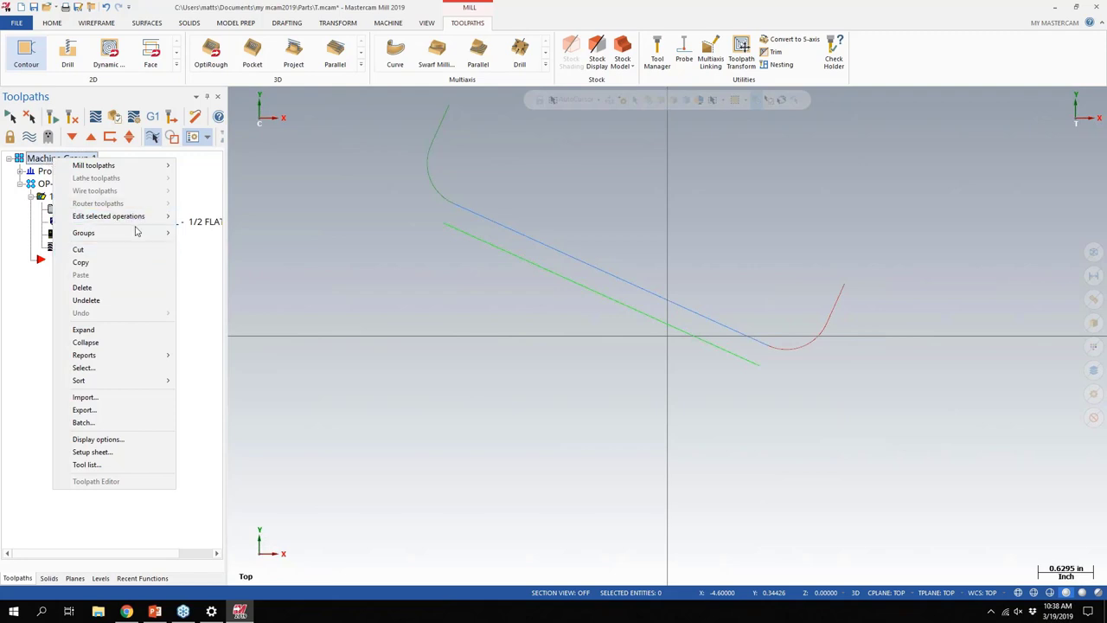
{"action": "left_click", "coordinate": [226, 247]}
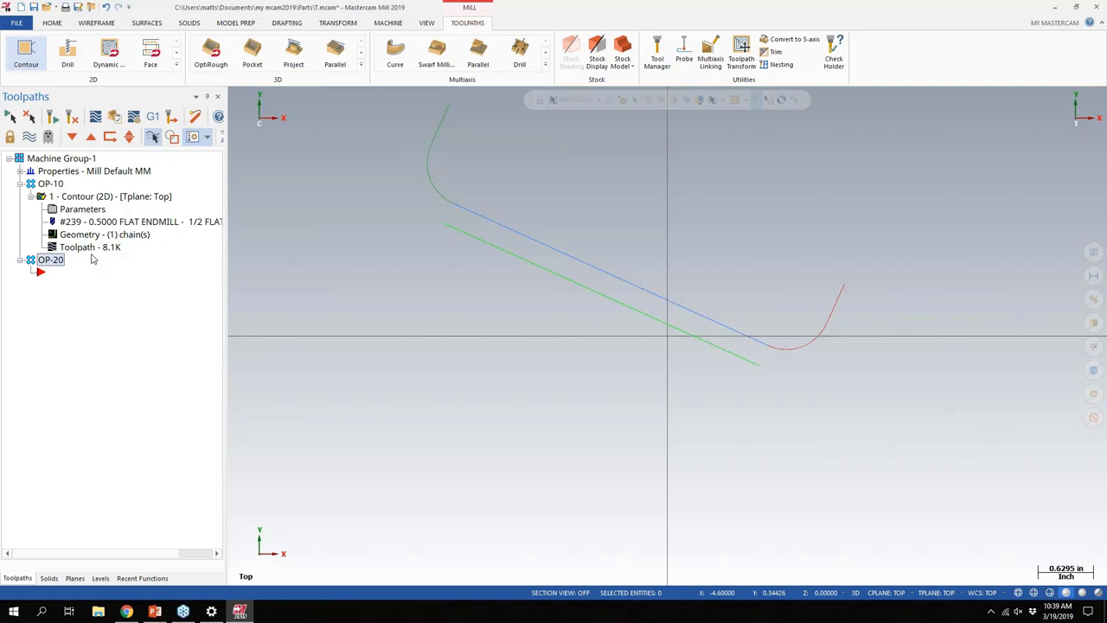
Try to copy the contour operation from the OP-10 group into the OP-20 group
{"action": "left_click", "coordinate": [120, 202]}
{"action": "right_click_drag", "start_coordinate": [119, 198], "coordinate": [52, 294]}
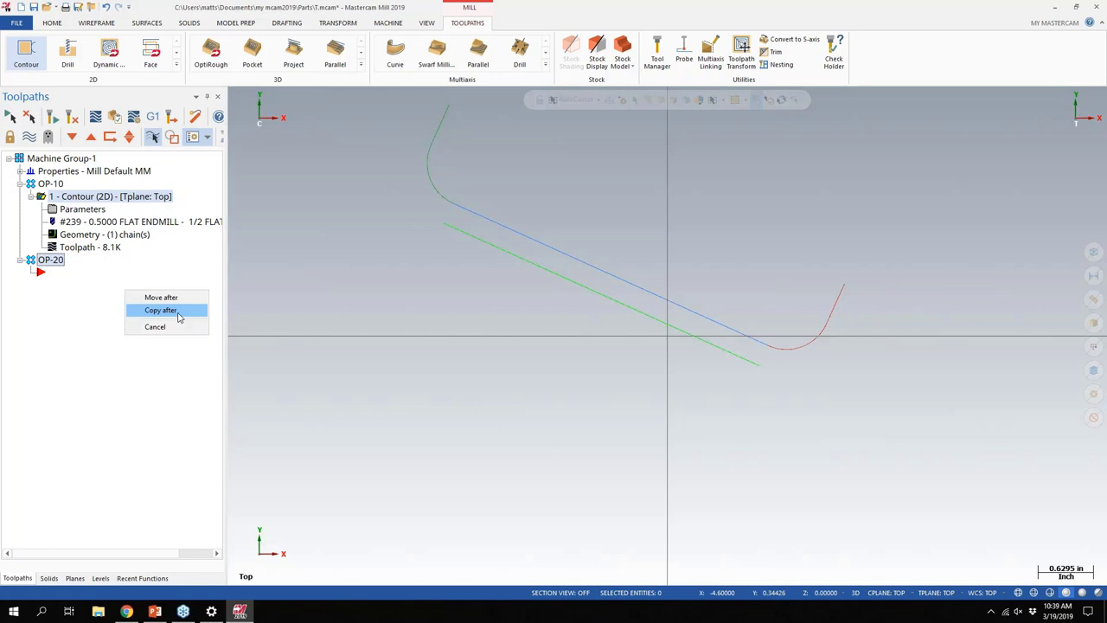
Start a multiaxis Drill toolpath for the OP-20 group
{"action": "left_click", "coordinate": [545, 66]}
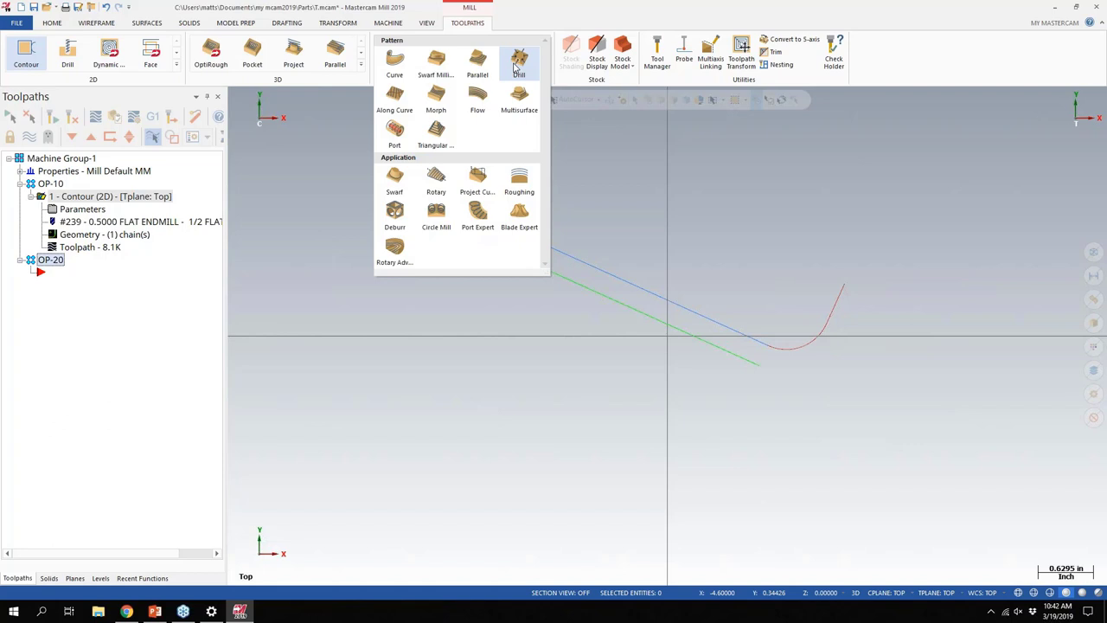
{"action": "left_click", "coordinate": [517, 67]}
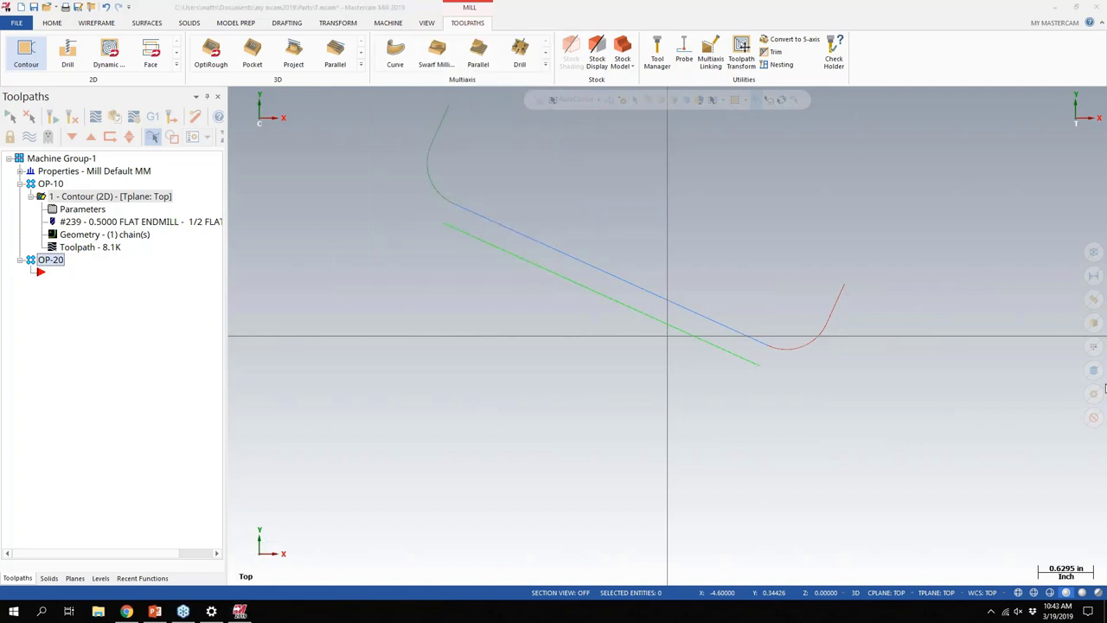